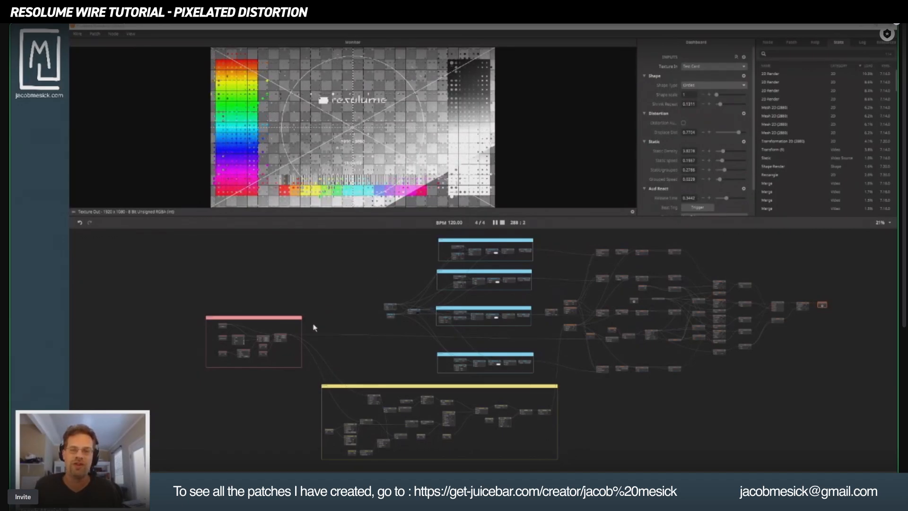
Step: Look over the whole patch, previewing the Texture In node and the final Texture Out node in the monitor
scroll(314, 327, "up", 1)
scroll(314, 325, "up", 2)
left_click_drag(360, 294, 606, 262)
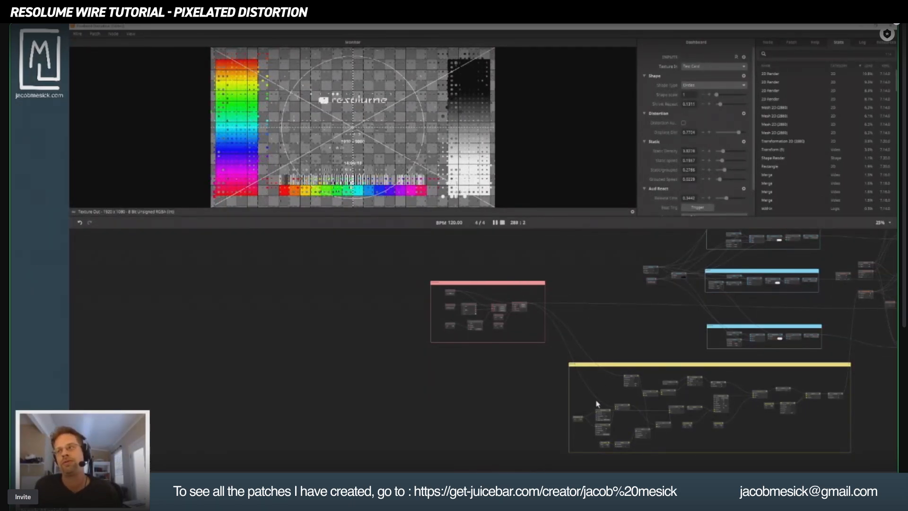
left_click_drag(617, 387, 232, 366)
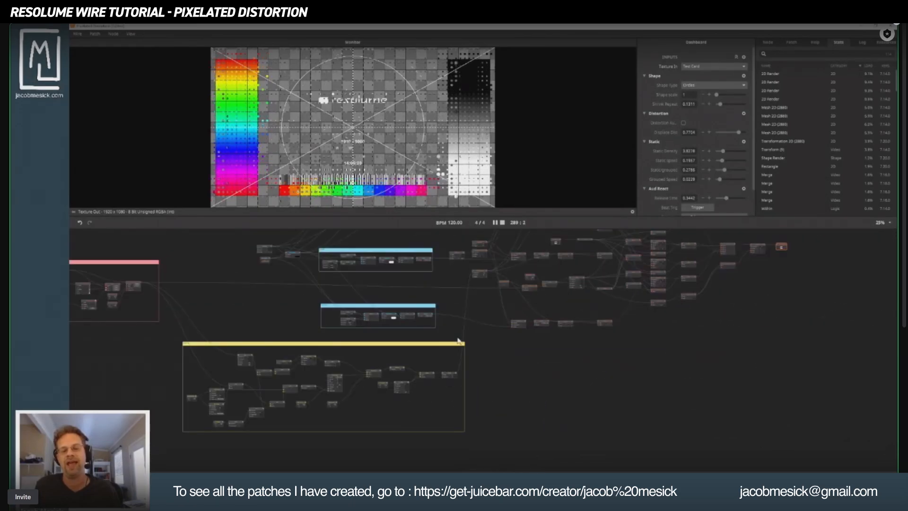
left_click_drag(598, 322, 452, 404)
scroll(404, 324, "up", 4)
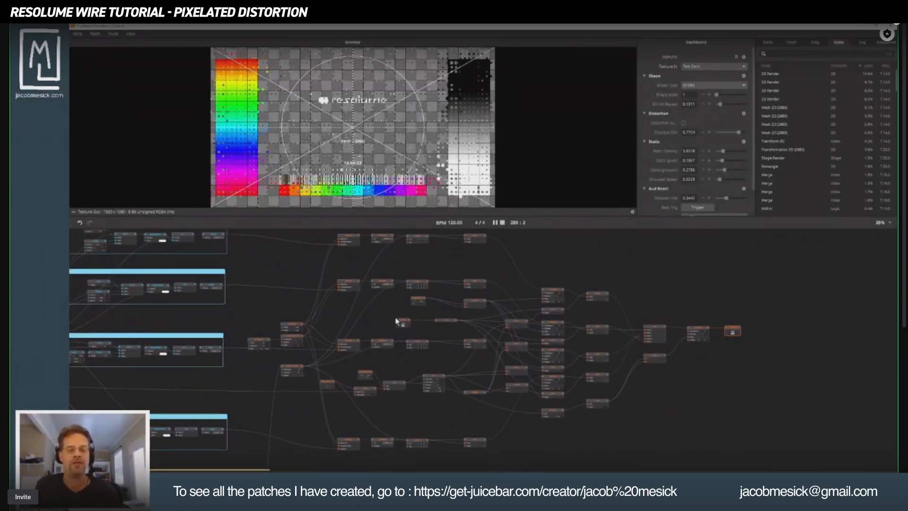
left_click(403, 323)
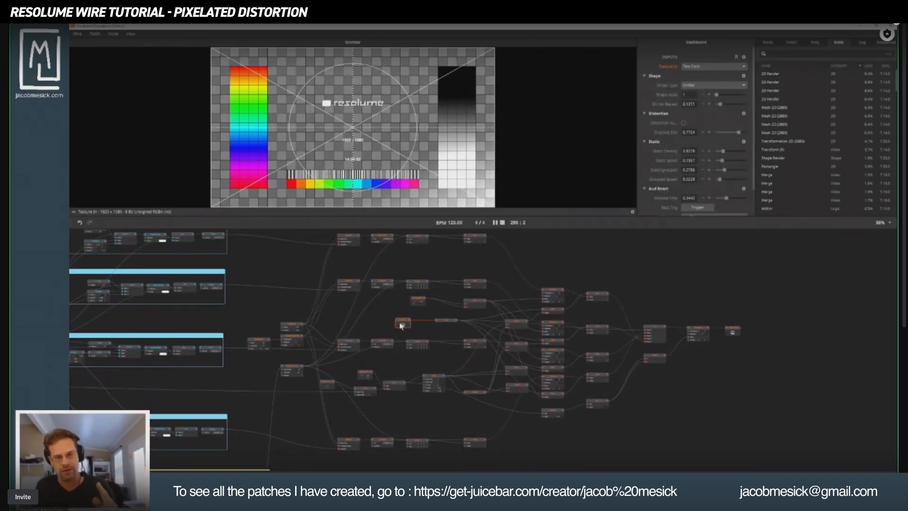
left_click(736, 331)
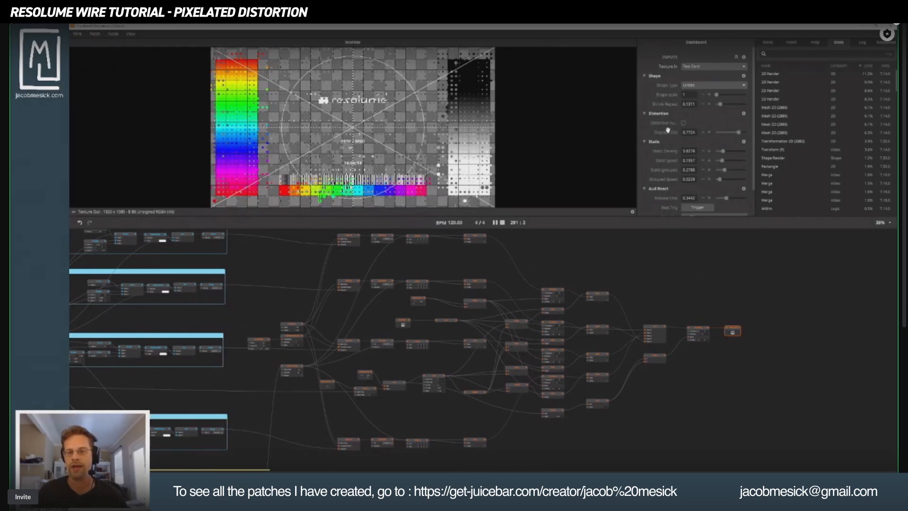
Step: Raise the displacement parameter to 1, try the Triangles shape type, and set the shape type to Just Distortion
mouse_move(739, 132)
left_mouse_down()
mouse_move(711, 129)
mouse_move(754, 127)
left_mouse_up()
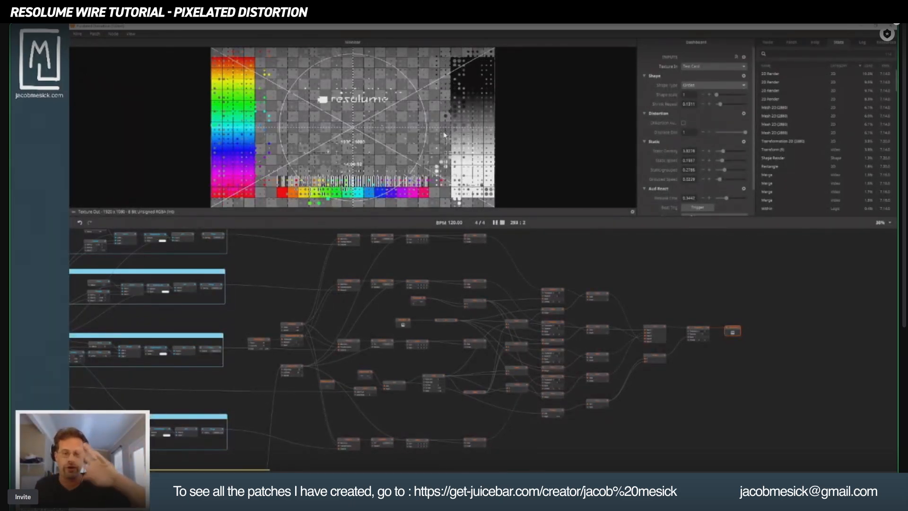
left_click(692, 88)
left_click(693, 100)
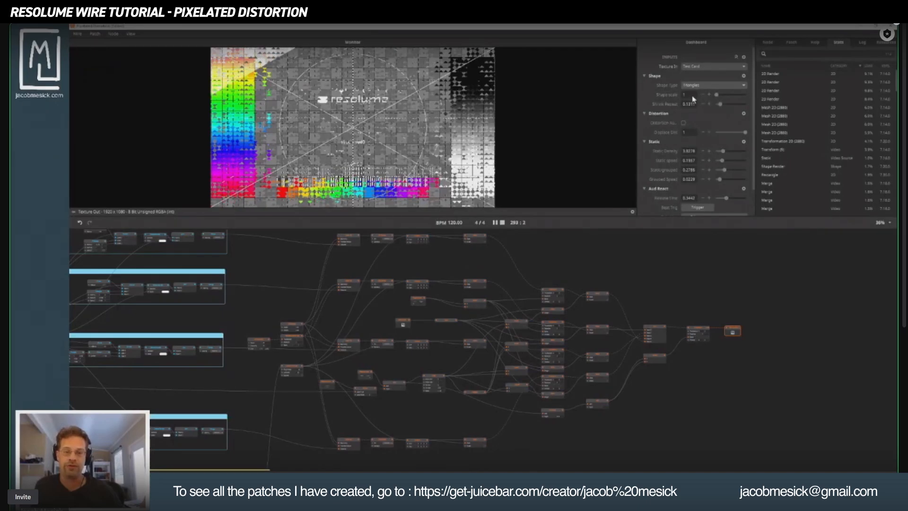
left_click(693, 86)
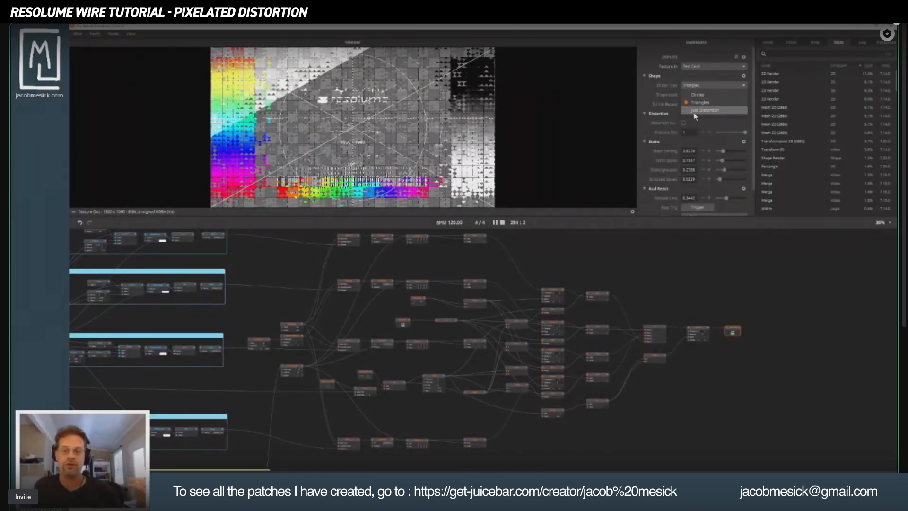
left_click(693, 111)
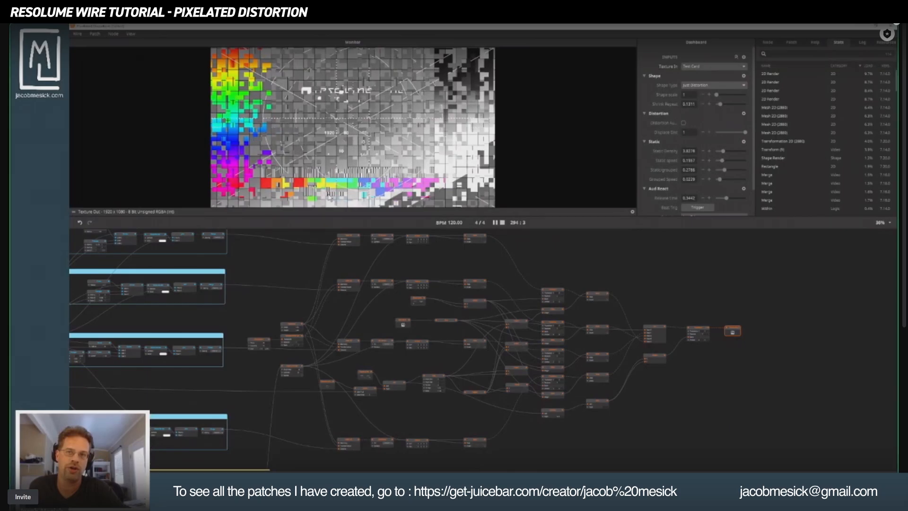
Step: Examine the patch's node groups, especially the pink audio-reactive group, along with the matching Aud React dashboard parameters
left_click_drag(600, 272, 888, 315)
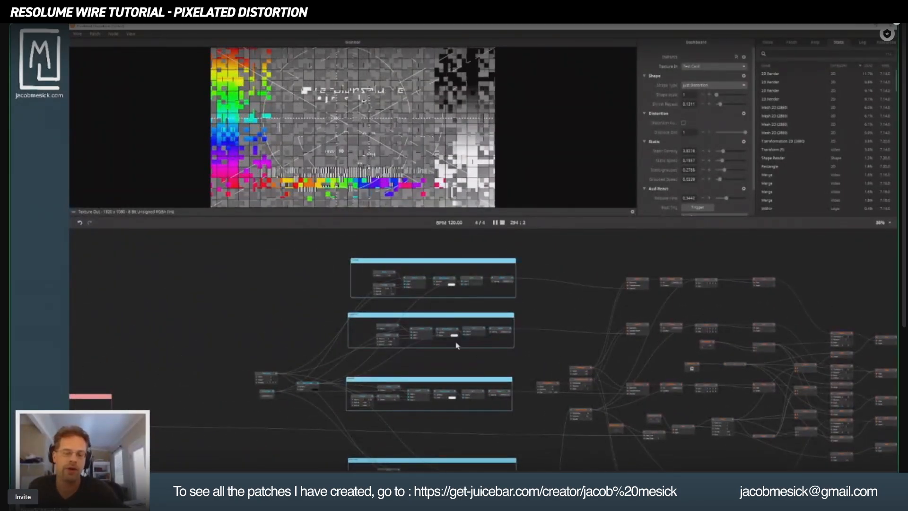
left_click_drag(456, 342, 586, 244)
left_click_drag(325, 289, 322, 263)
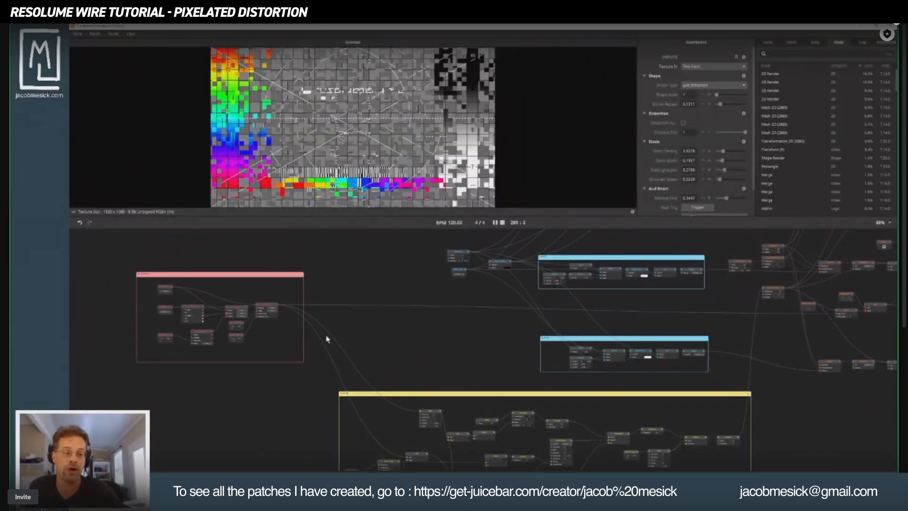
left_click_drag(310, 349, 649, 343)
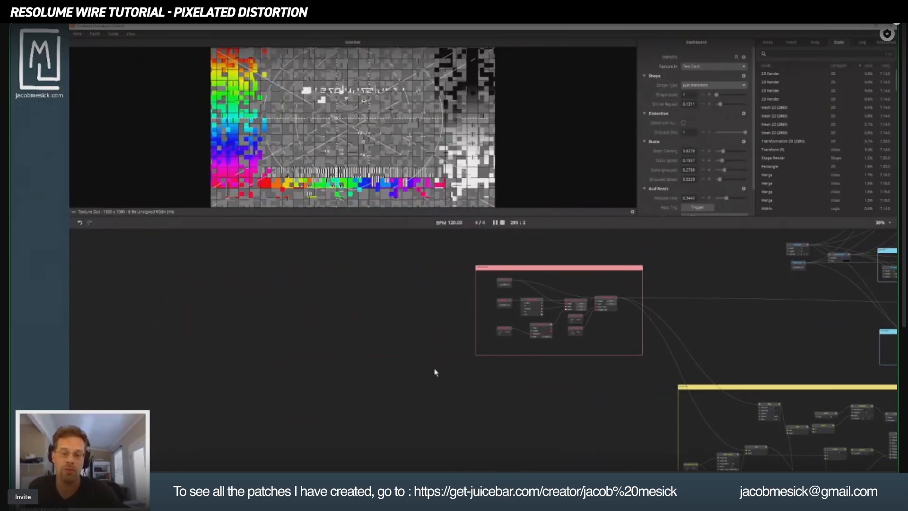
scroll(499, 338, "up", 2)
scroll(728, 312, "up", 2)
left_click_drag(724, 303, 673, 318)
scroll(716, 412, "up", 2)
scroll(652, 302, "up", 2)
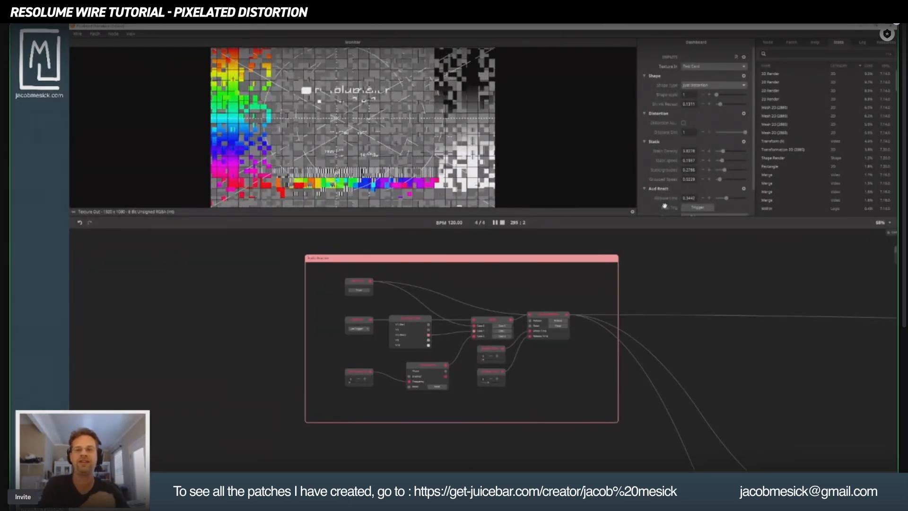
scroll(720, 157, "down", 1)
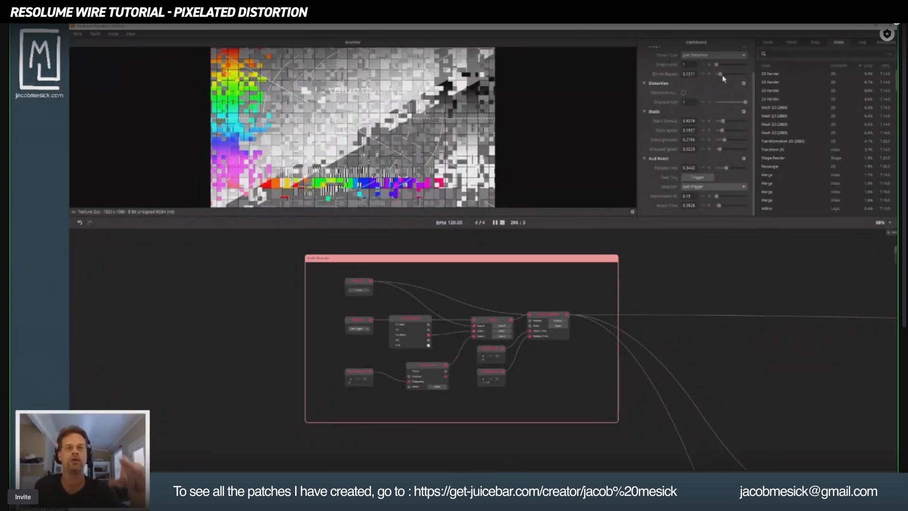
scroll(712, 71, "up", 3)
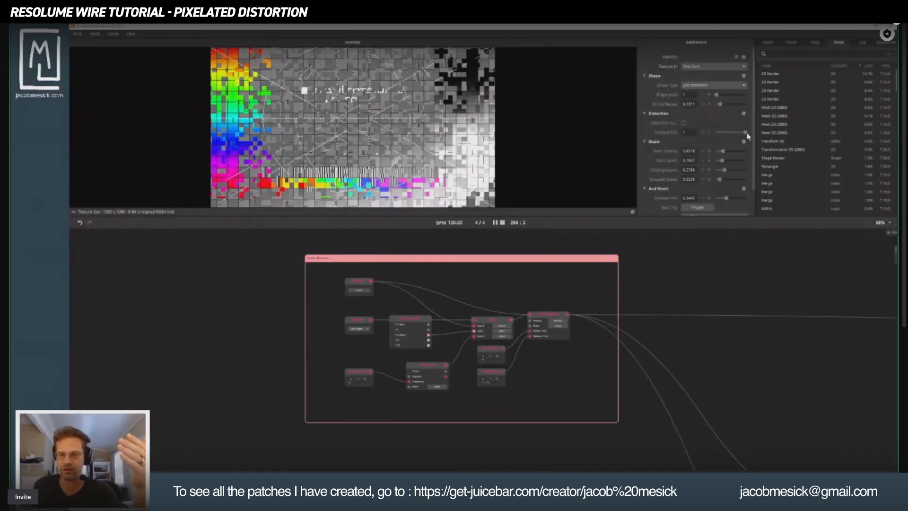
Step: Lower the displacement parameter to about 0.08 and align the Phase/Frequency node beneath the Transport Beat node
left_click_drag(747, 134, 719, 134)
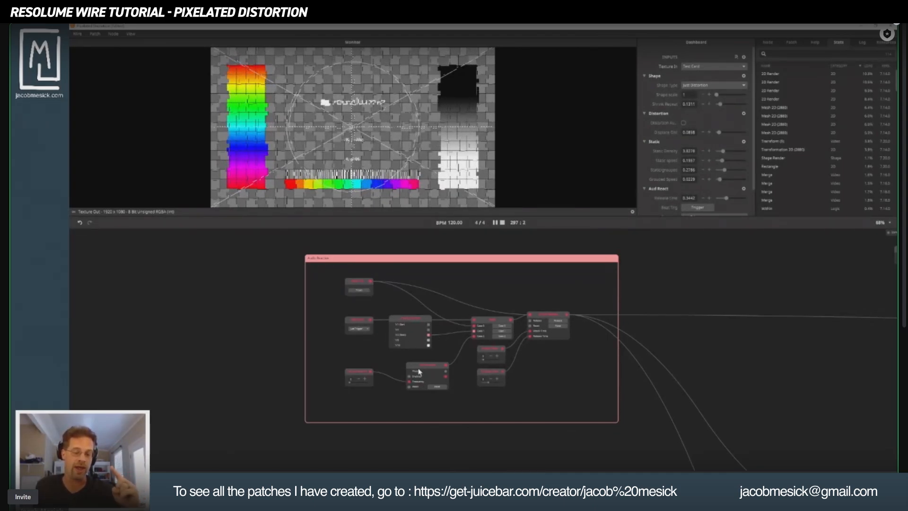
left_click_drag(419, 370, 402, 368)
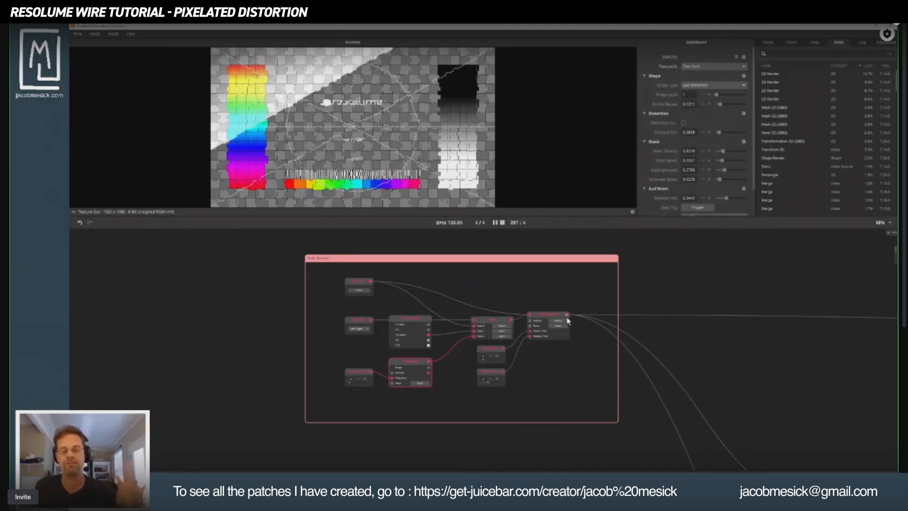
Step: Fire the Beat Trig trigger in the audio-reactive group three times to test the release envelope
mouse_move(566, 315)
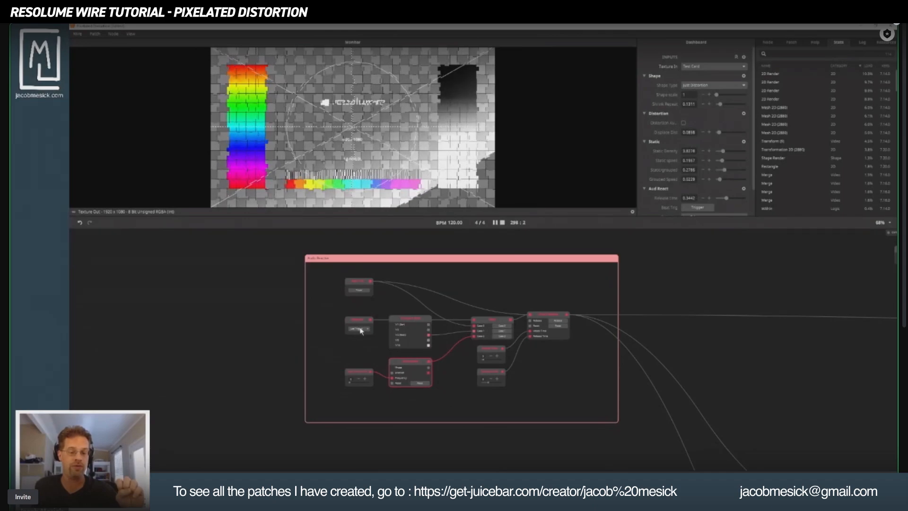
scroll(394, 332, "up", 5)
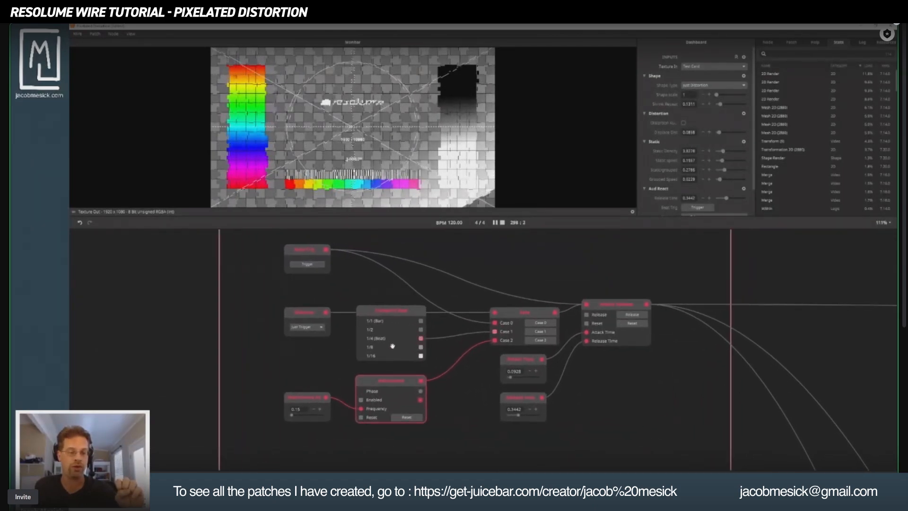
left_click_drag(372, 323, 373, 336)
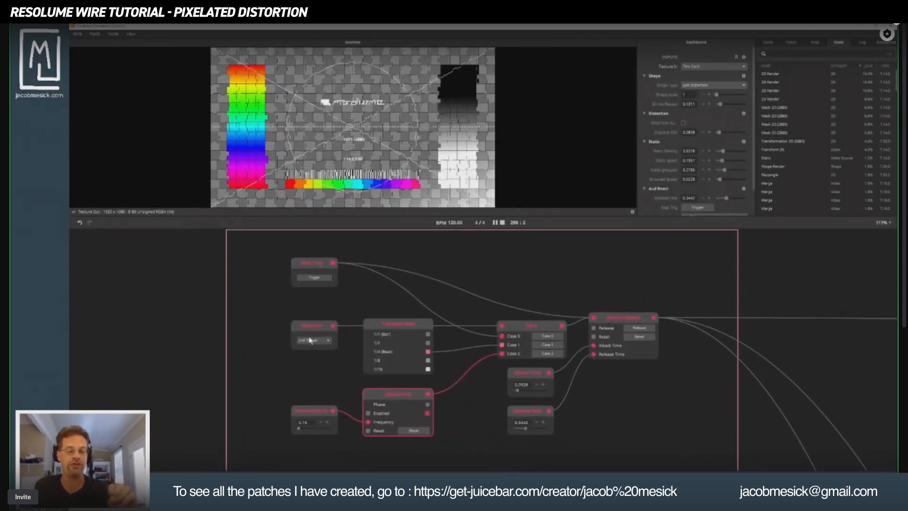
left_click(315, 277)
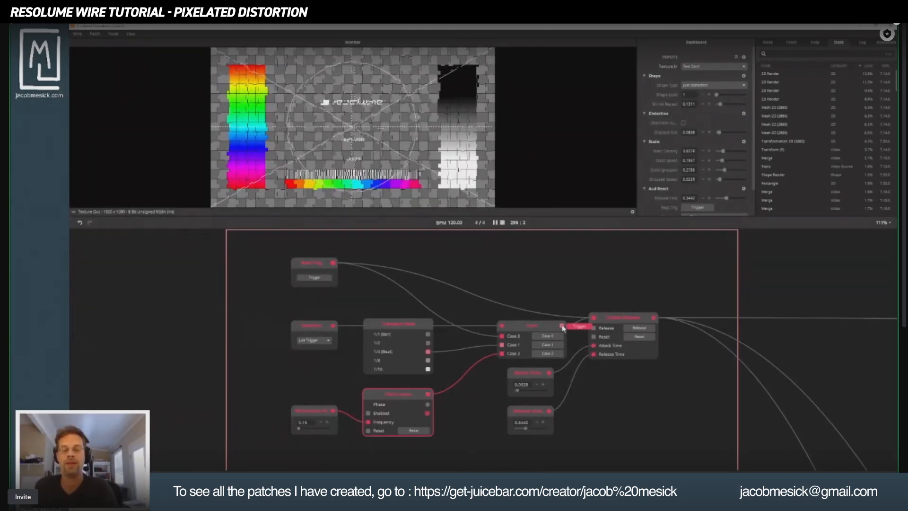
left_click(318, 277)
left_click(317, 277)
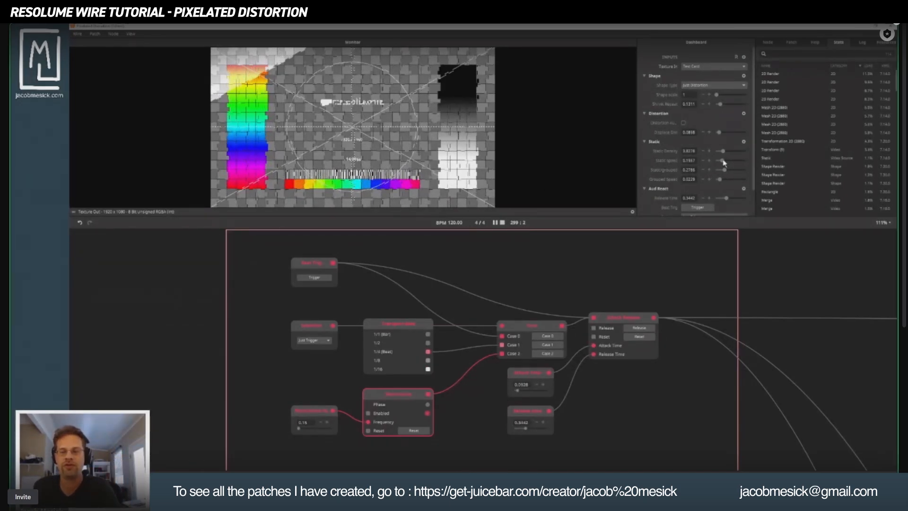
Step: Set the static speed to 0 and fire the Beat Trig trigger twice more
left_click_drag(723, 160, 683, 162)
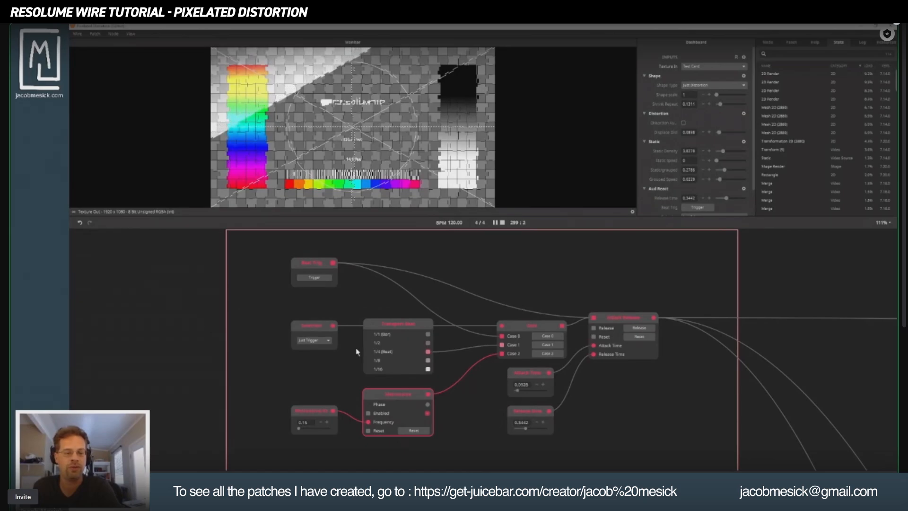
left_click(312, 278)
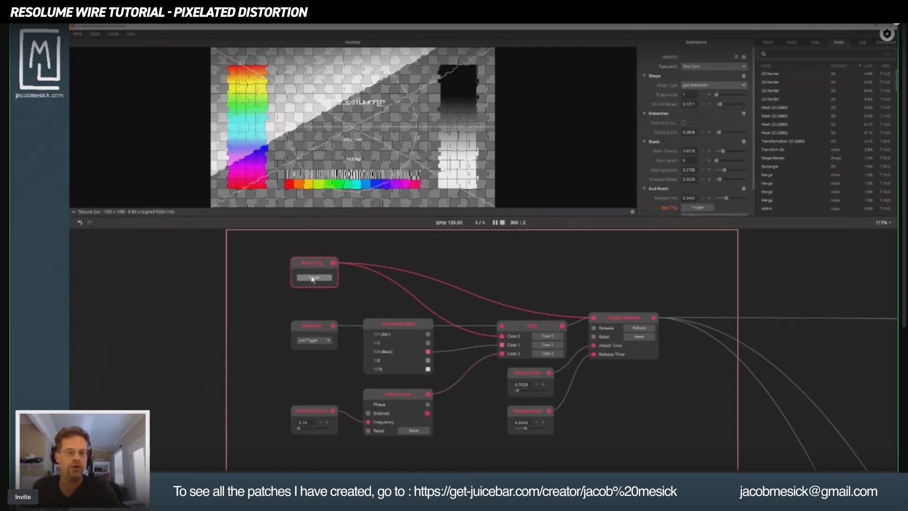
left_click(312, 279)
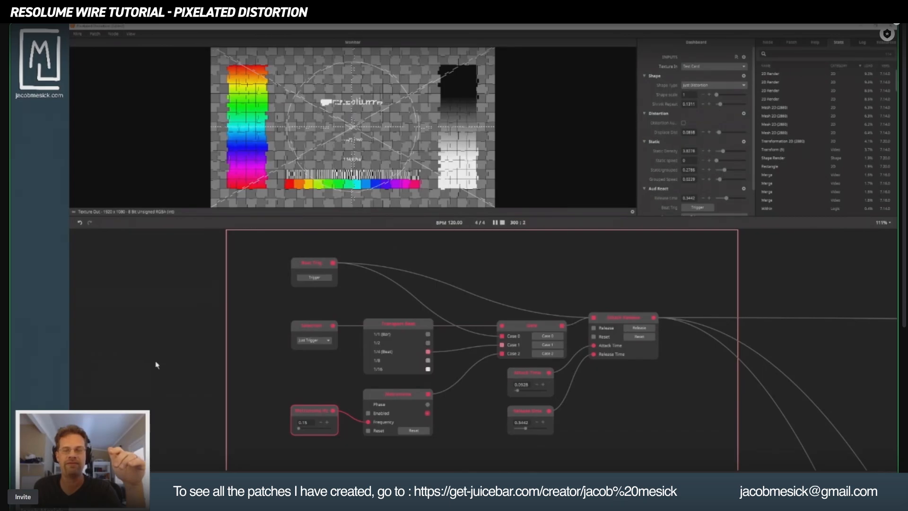
Step: Add a Color In node in the empty space beside the audio-reactive group by searching for "color in"
double_click(115, 302)
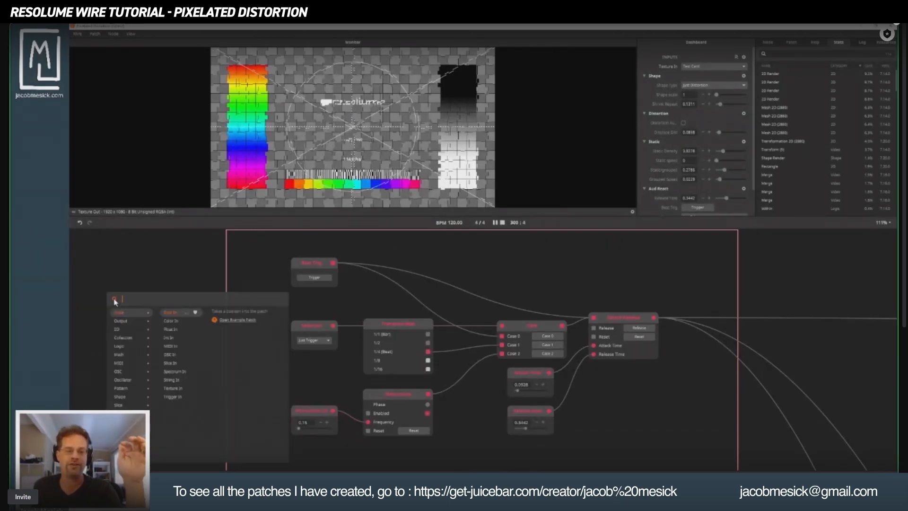
double_click(138, 265)
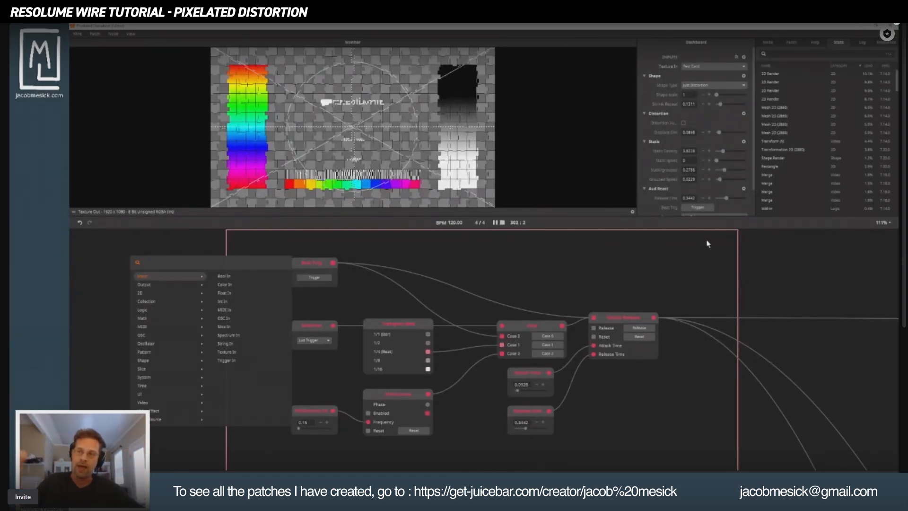
left_click(121, 274)
double_click(122, 275)
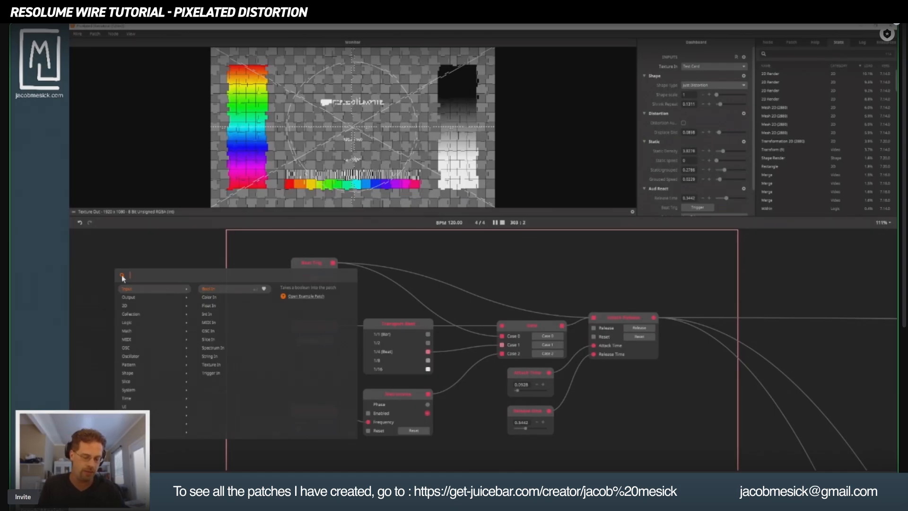
type("col")
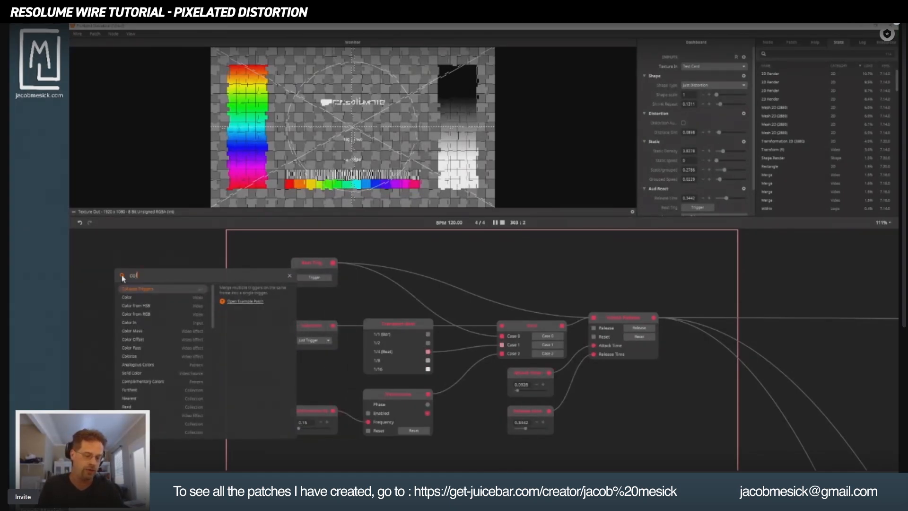
type("or in")
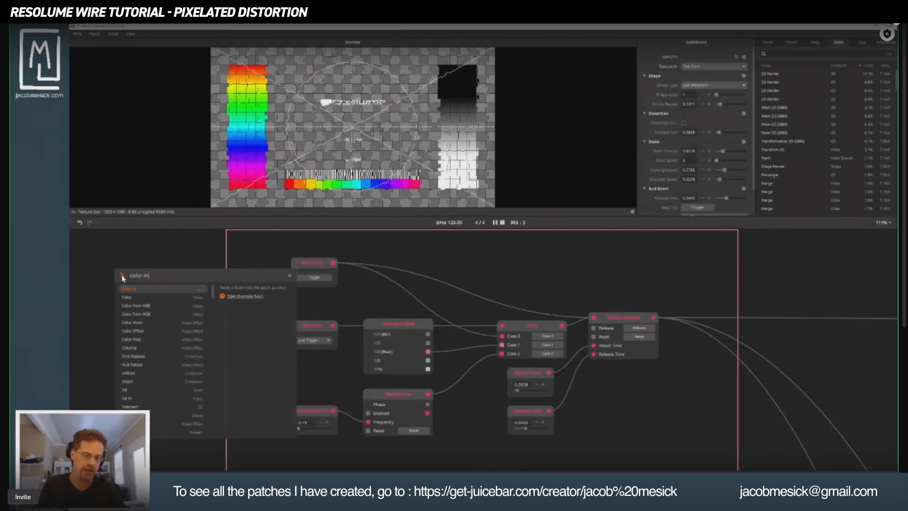
key("Up")
key("Return")
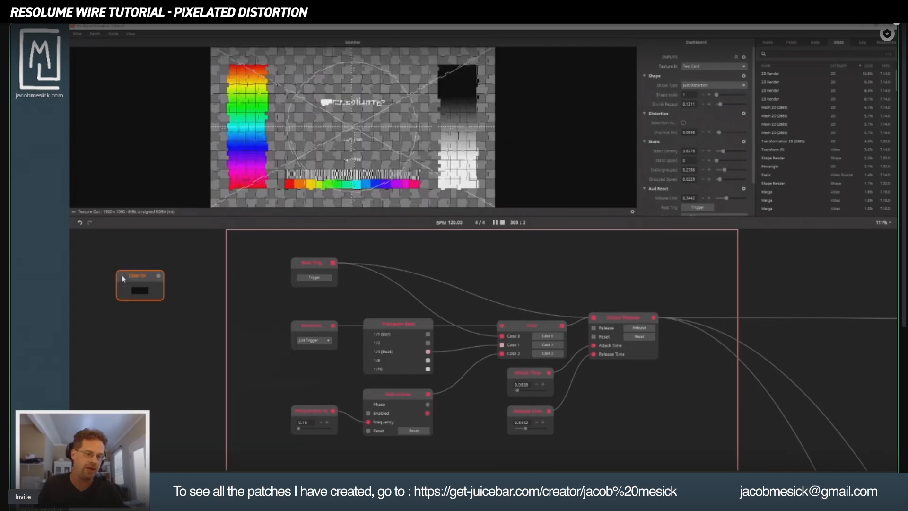
Step: Shift the Color In node slightly closer to the audio-reactive group and look up its parameter in the dashboard
mouse_move(146, 279)
left_mouse_down()
mouse_move(186, 282)
mouse_move(155, 282)
left_mouse_up()
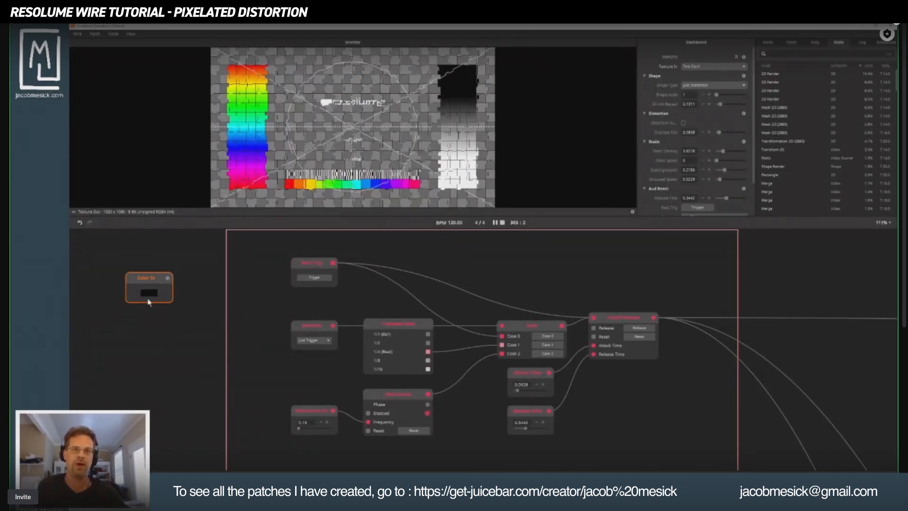
scroll(683, 159, "down", 2)
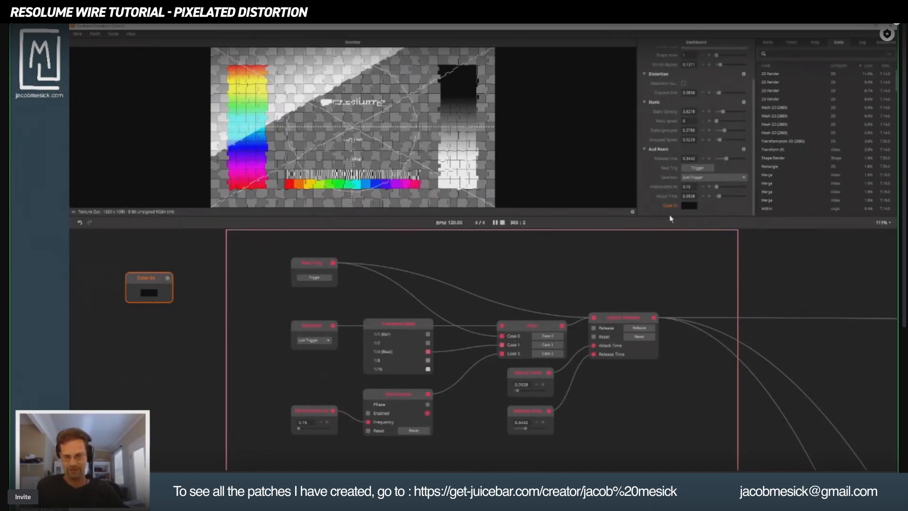
mouse_move(134, 280)
left_mouse_down()
mouse_move(299, 240)
mouse_move(252, 295)
mouse_move(148, 282)
left_mouse_up()
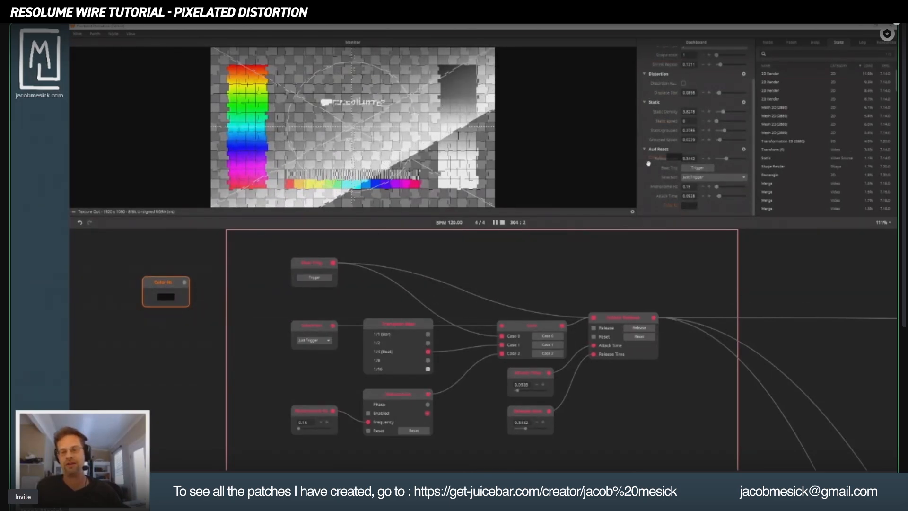
scroll(662, 206, "up", 3)
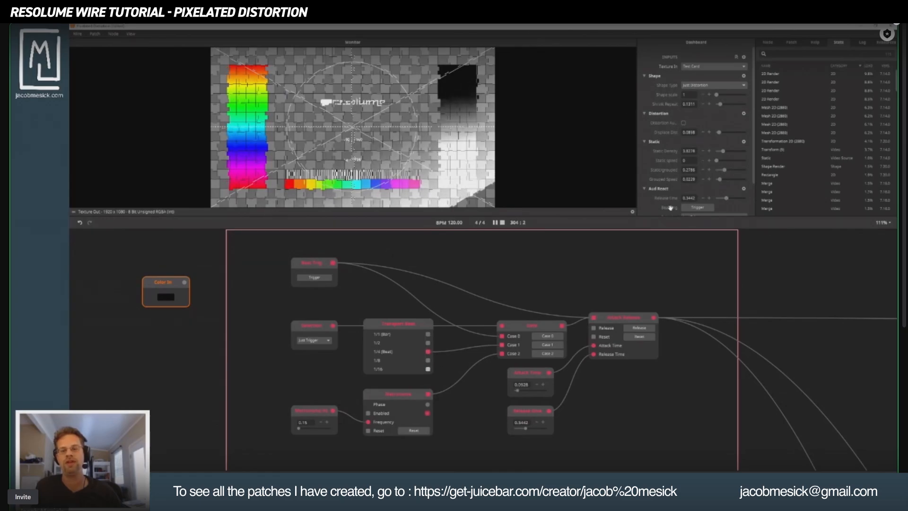
Step: Change the Color In parameter in the dashboard to a yellow-green colour
scroll(670, 207, "down", 3)
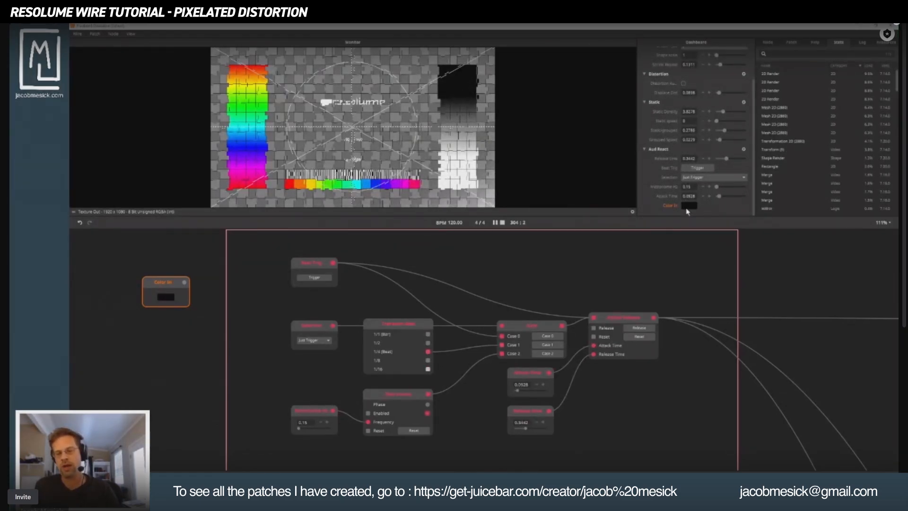
left_click(689, 207)
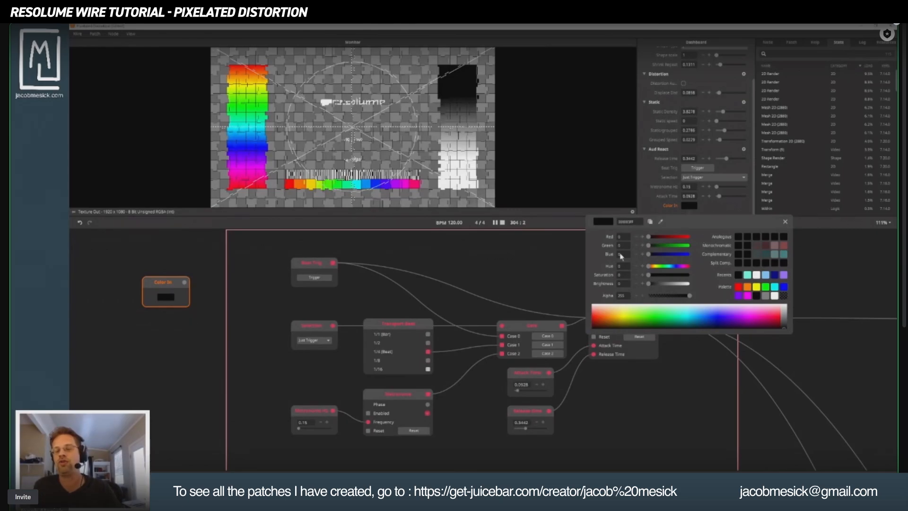
left_click_drag(694, 326, 627, 317)
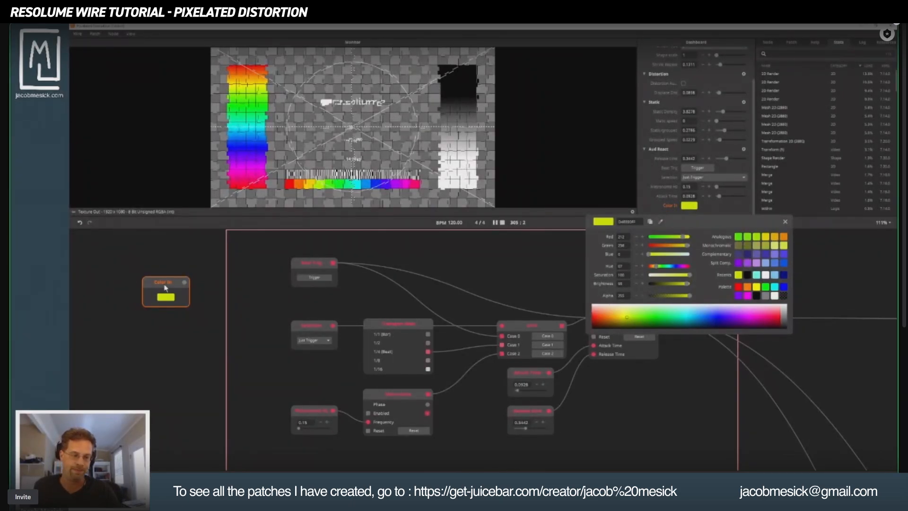
Step: Delete the Color In node and select the Selection node in the audio-reactive group
mouse_move(164, 285)
left_mouse_down()
mouse_move(165, 298)
mouse_move(169, 286)
mouse_move(156, 296)
left_mouse_up()
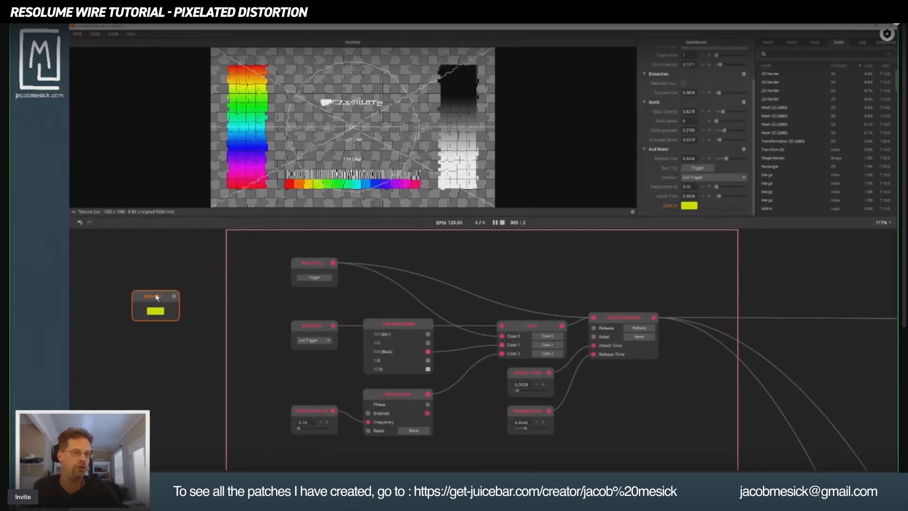
key("Delete")
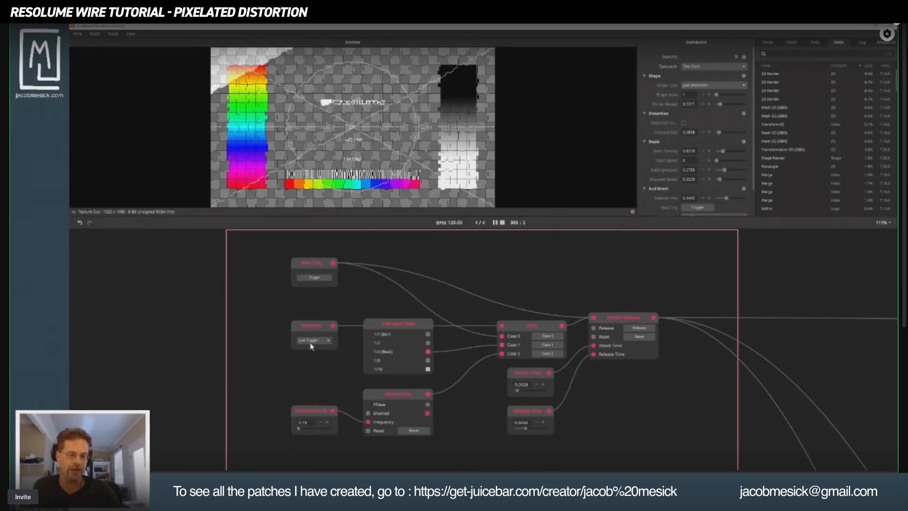
left_click(309, 326)
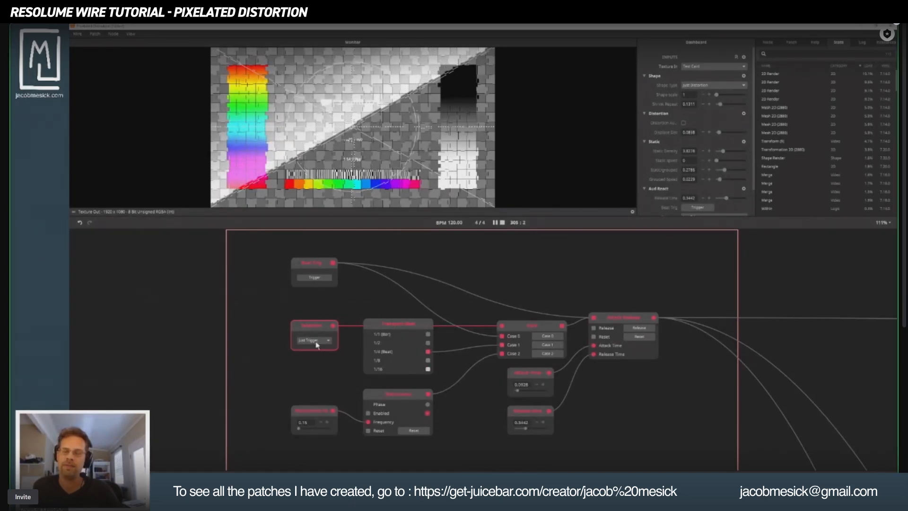
Step: Add an Int In node beside the audio-reactive group and compare its attributes with those of the Selection node
double_click(126, 295)
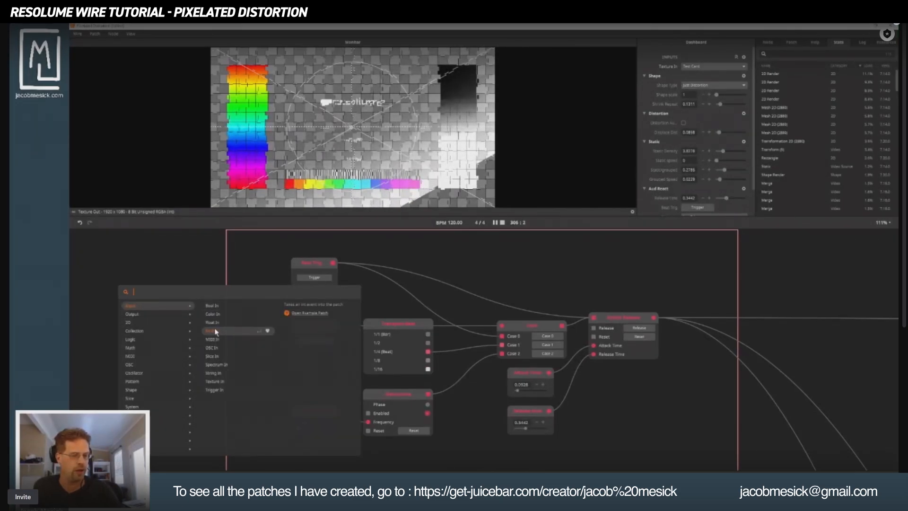
left_click(215, 330)
mouse_move(151, 297)
left_mouse_down()
mouse_move(174, 312)
mouse_move(180, 295)
mouse_move(155, 310)
left_mouse_up()
double_click(171, 293)
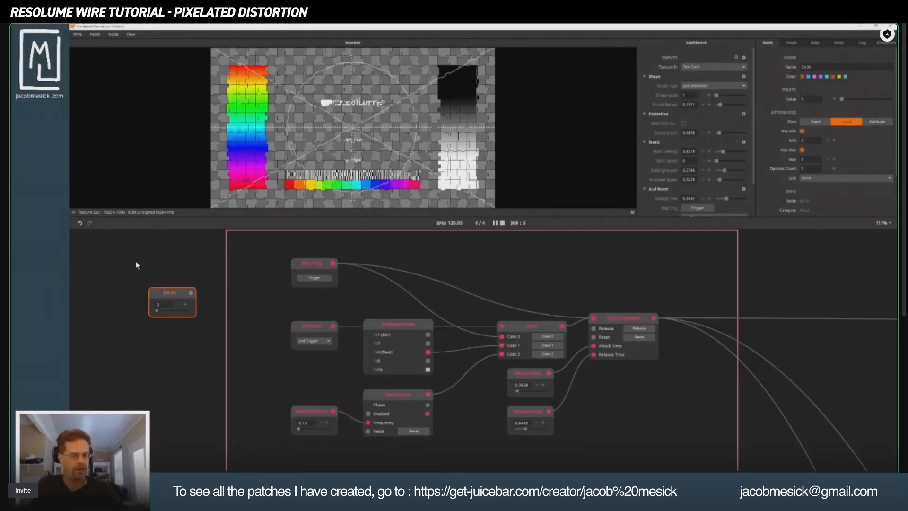
mouse_move(166, 299)
left_mouse_down()
mouse_move(184, 303)
mouse_move(169, 295)
left_mouse_up()
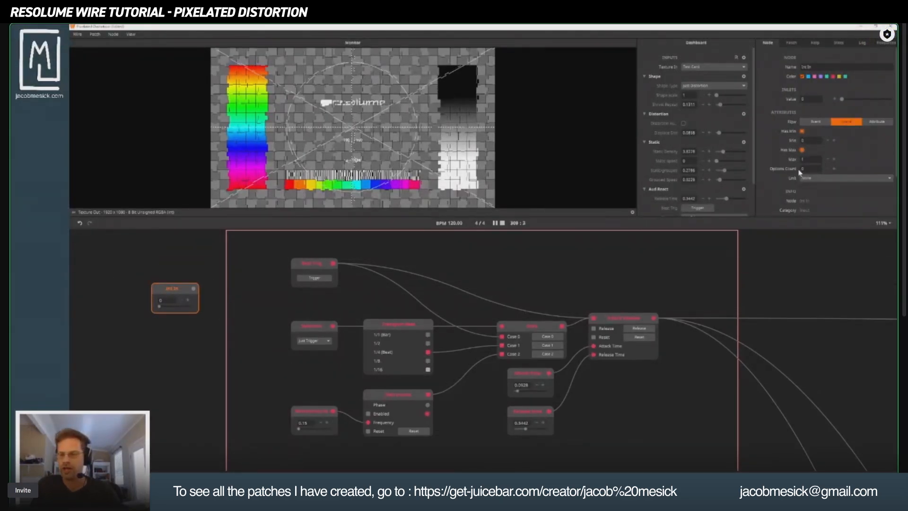
scroll(828, 185, "down", 3)
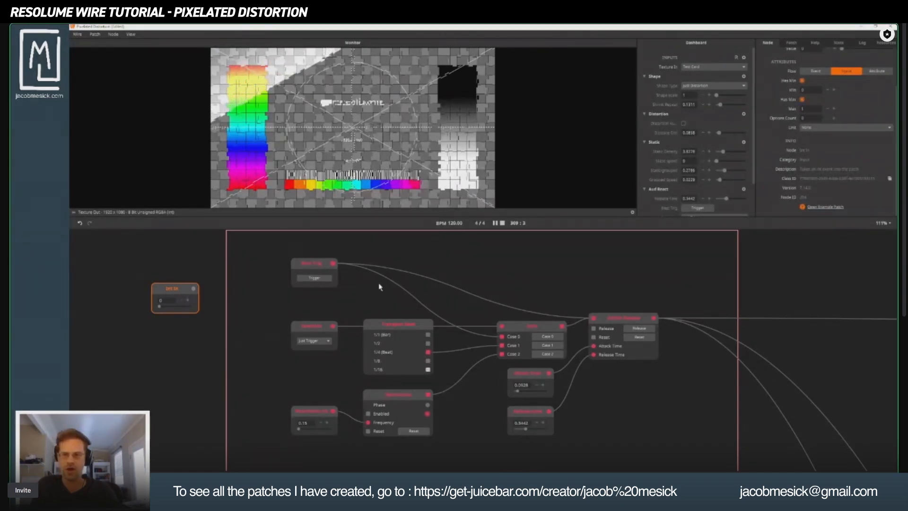
left_click(305, 331)
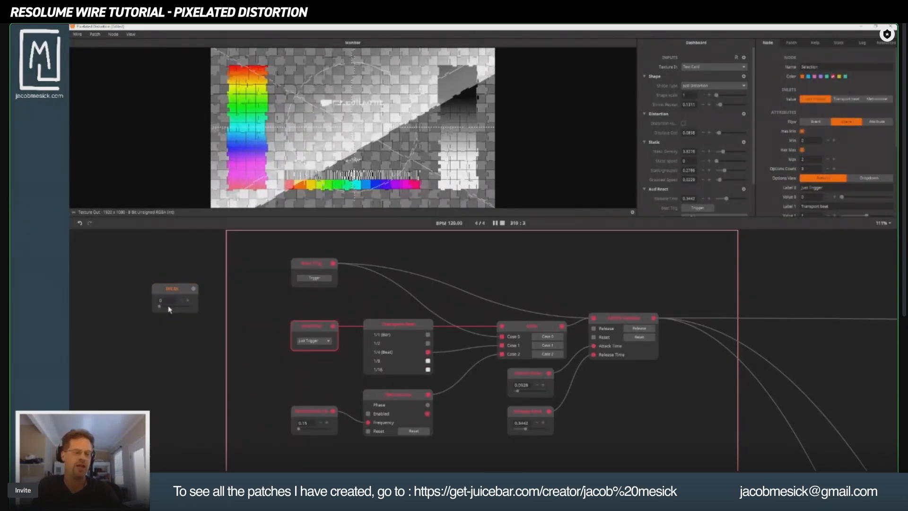
double_click(103, 268)
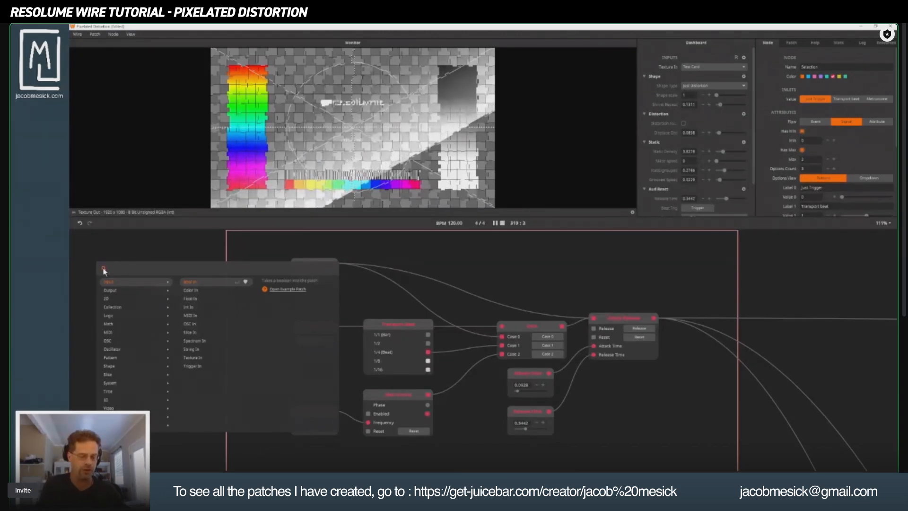
type("float")
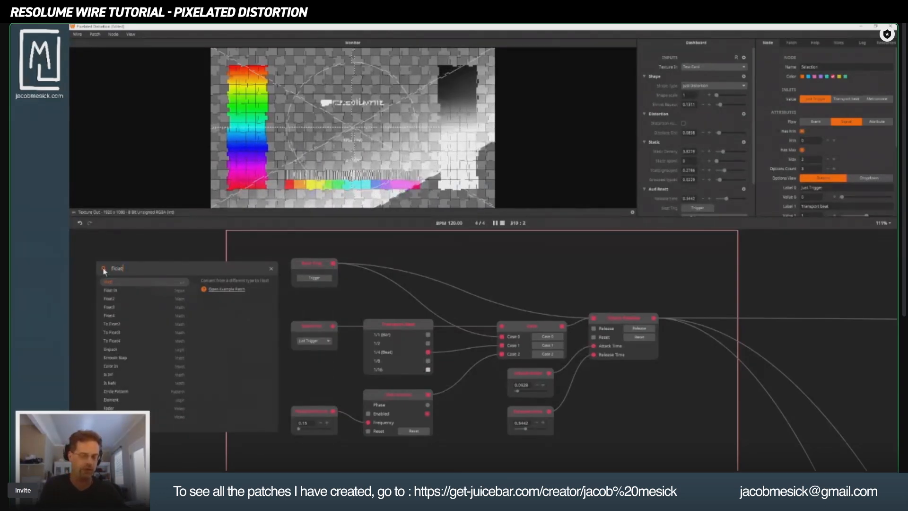
key("Return")
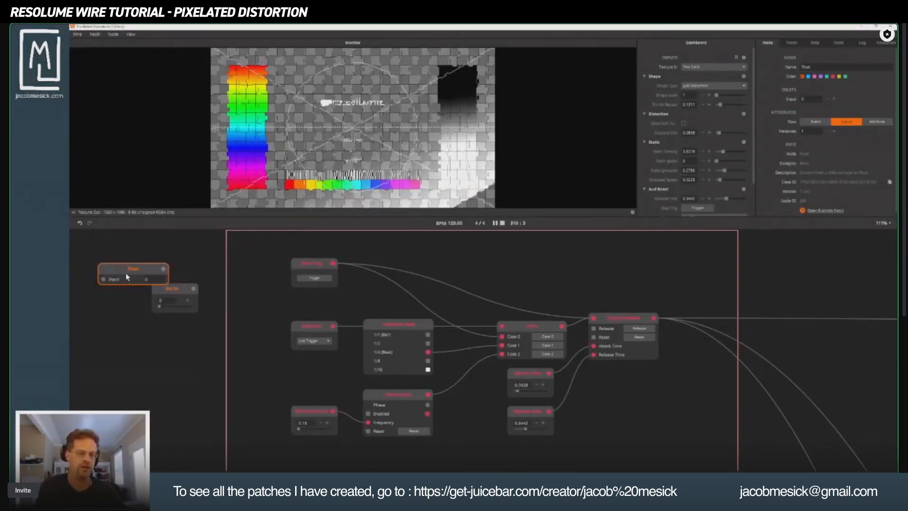
key("Delete")
Step: Add a Float In node by searching for "float in" and place it directly above the Int In node
double_click(129, 262)
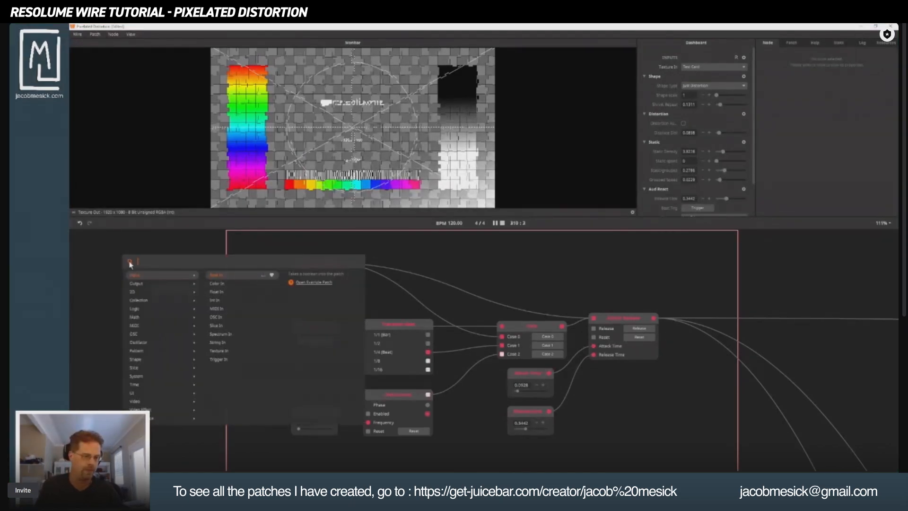
type("float")
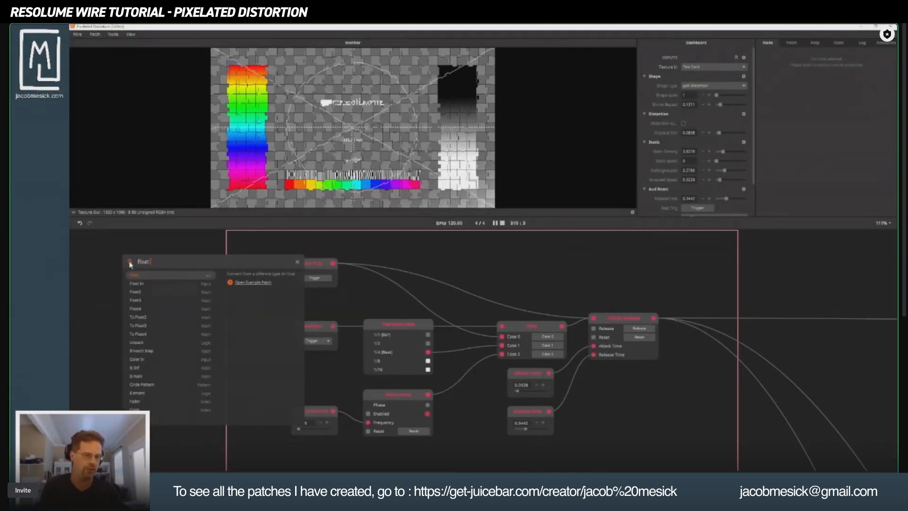
type(" in")
key("Return")
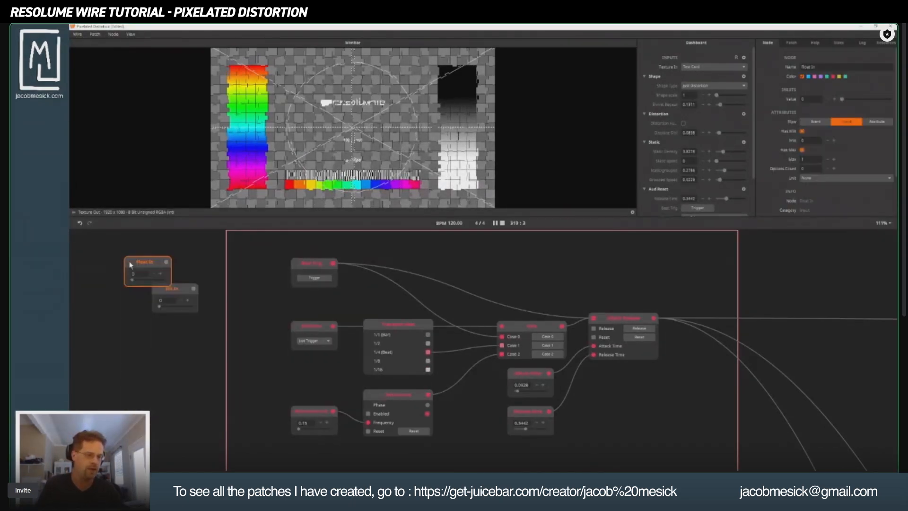
left_click_drag(144, 267, 165, 254)
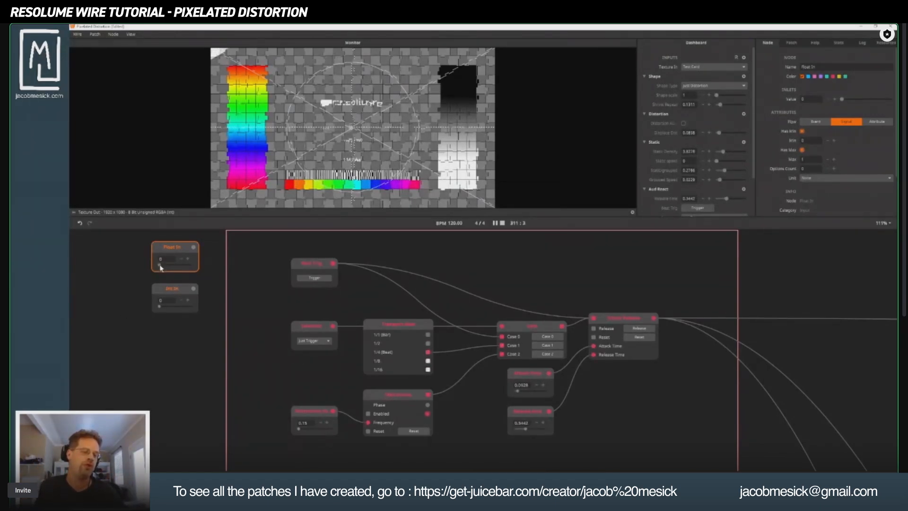
Step: Set the Float In value to about 0.44 and the Int In value to 1
scroll(167, 266, "up", 5)
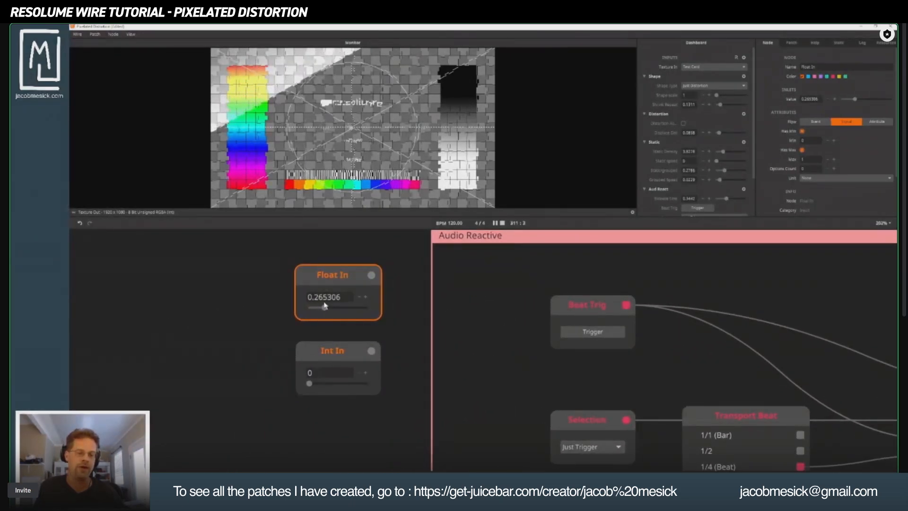
mouse_move(323, 308)
left_mouse_down()
mouse_move(352, 308)
mouse_move(307, 306)
mouse_move(335, 308)
left_mouse_up()
left_click(314, 357)
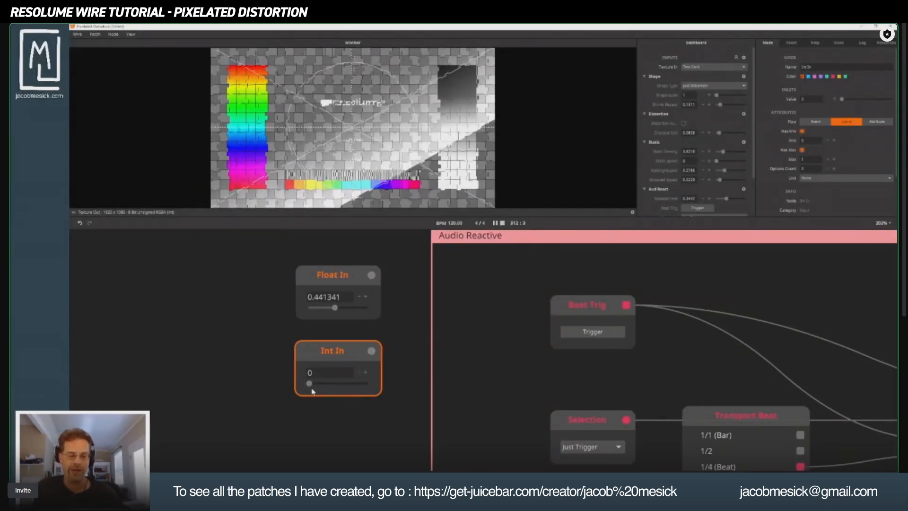
left_click_drag(310, 384, 347, 389)
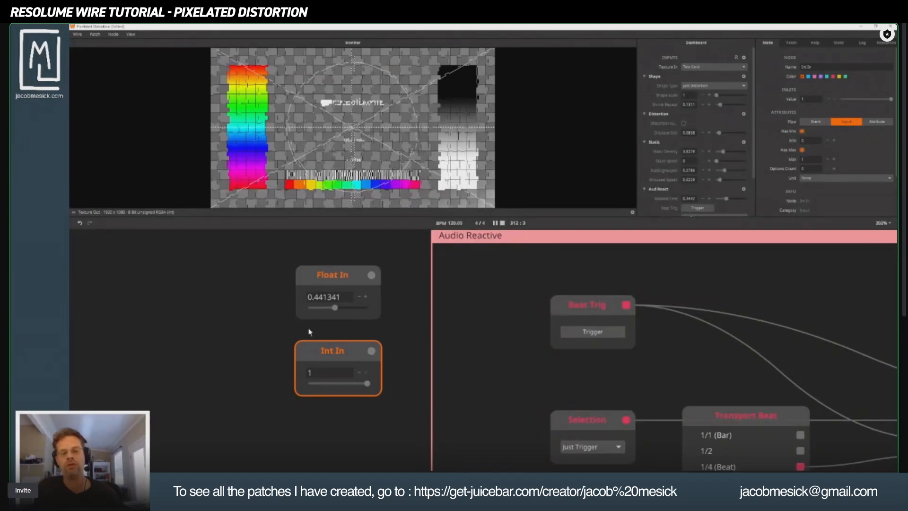
Step: Move the Int In node away from Float In, set its maximum to 30 and its value to 19
left_click_drag(309, 361, 236, 361)
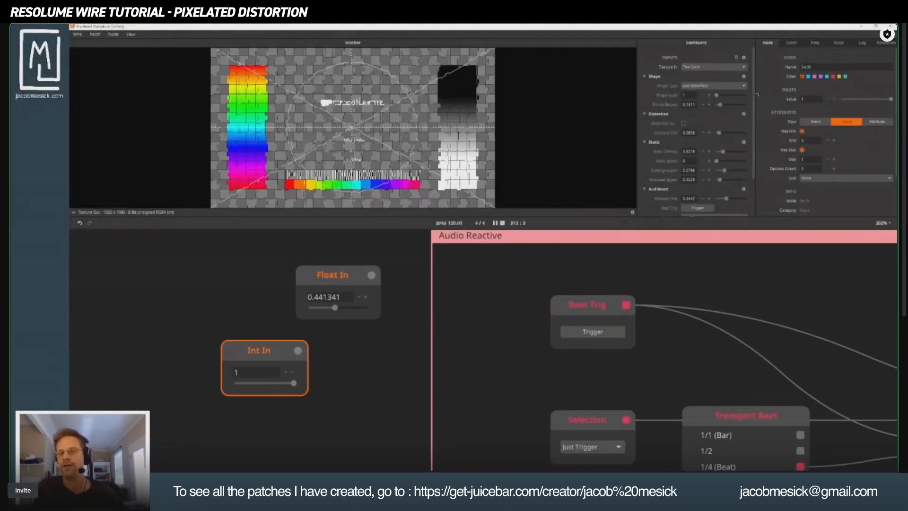
left_click_drag(733, 94, 689, 97)
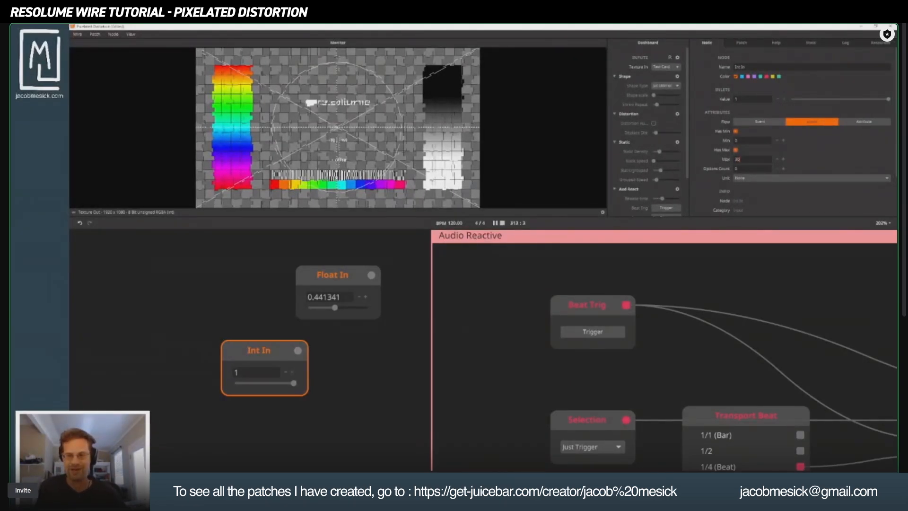
key("Return")
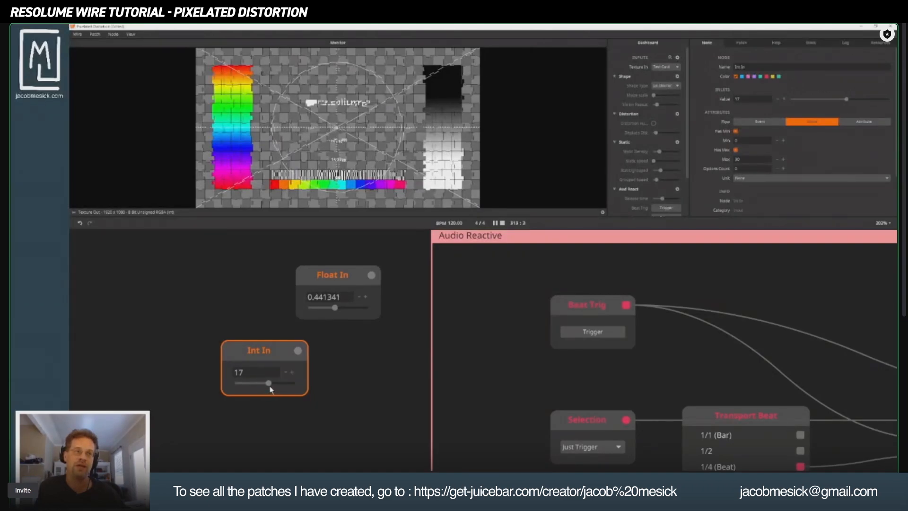
left_click_drag(270, 386, 274, 405)
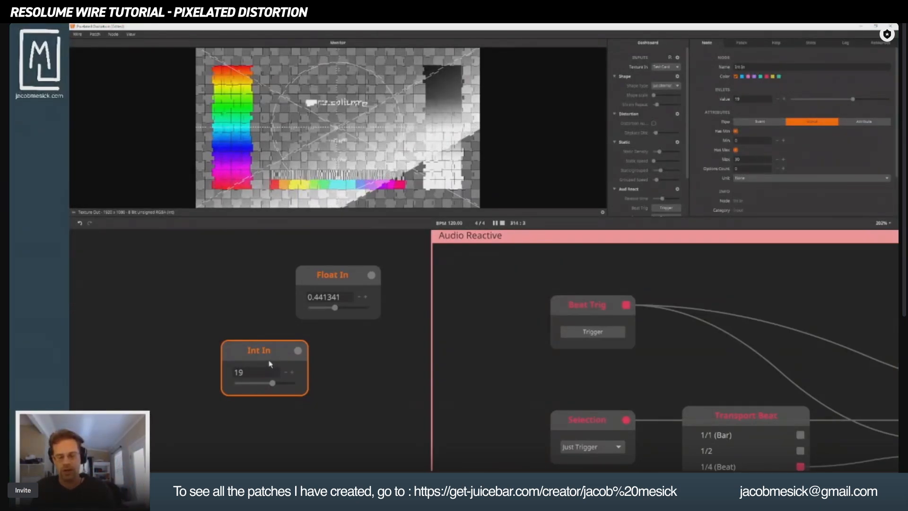
Step: Delete the Int In node and review the option list of the Selection node in the audio-reactive group
key("Delete")
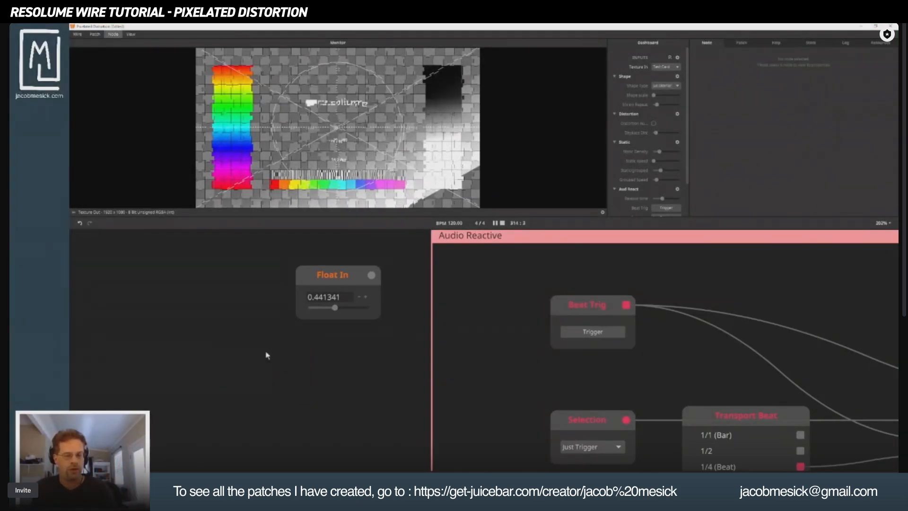
left_click(330, 275)
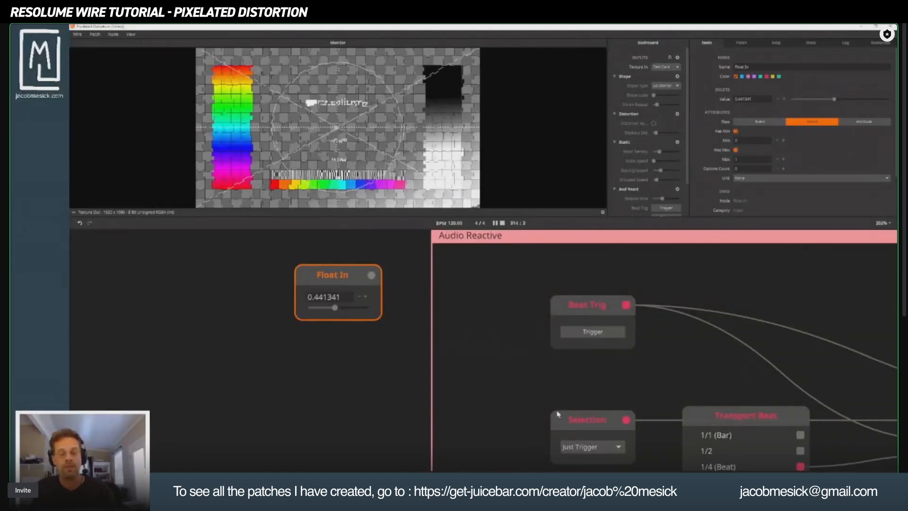
left_click_drag(558, 414, 298, 277)
left_click(384, 334)
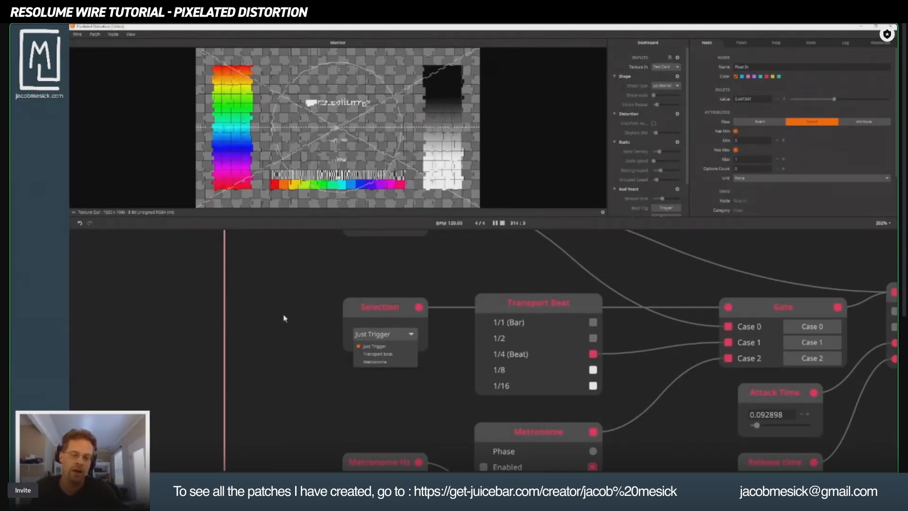
left_click_drag(284, 317, 539, 421)
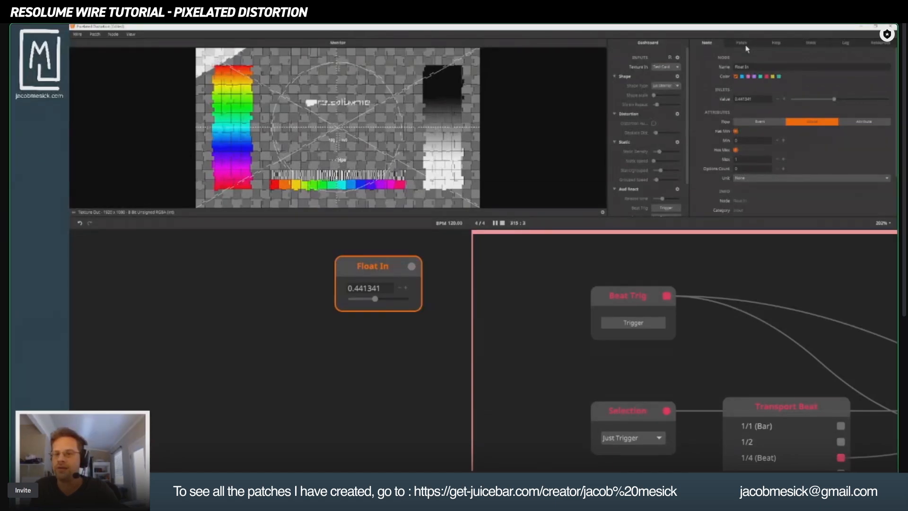
Step: Set the options count of the Float In node to 2 and review the resulting option list and attributes
scroll(782, 178, "down", 2)
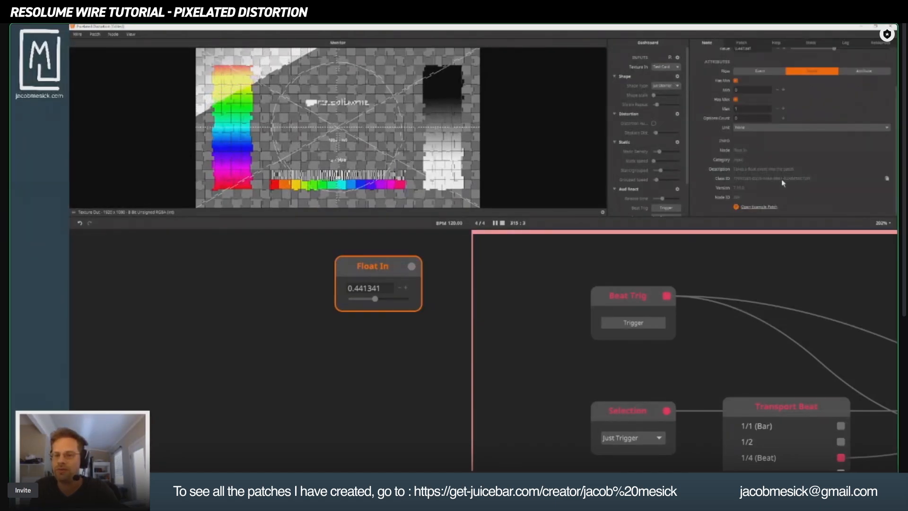
left_click(743, 119)
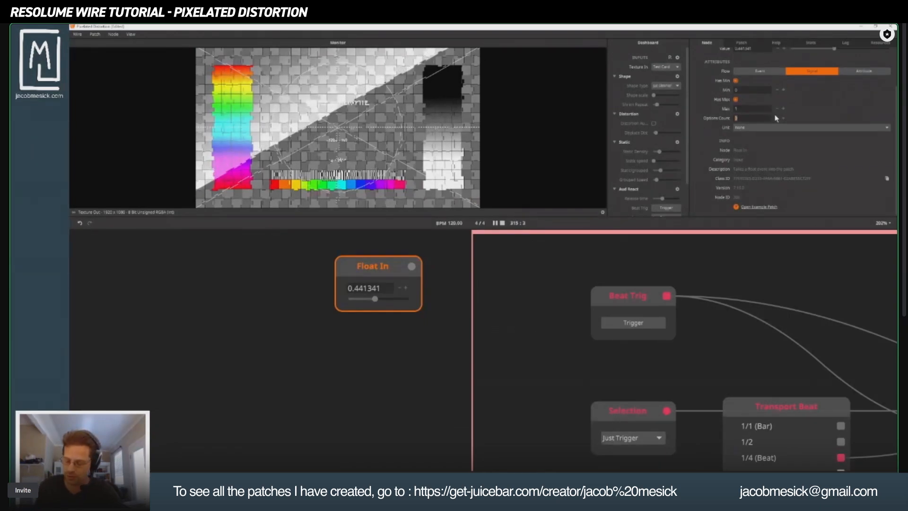
key("Return")
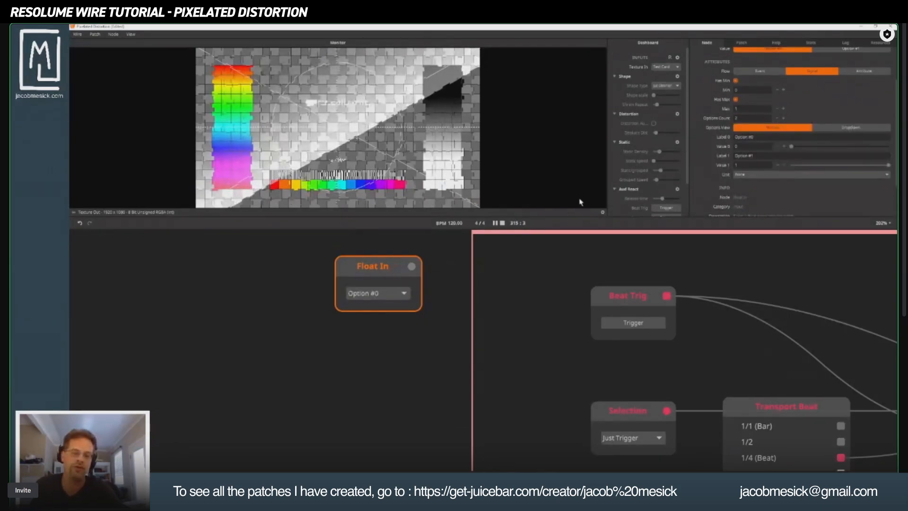
left_click(374, 293)
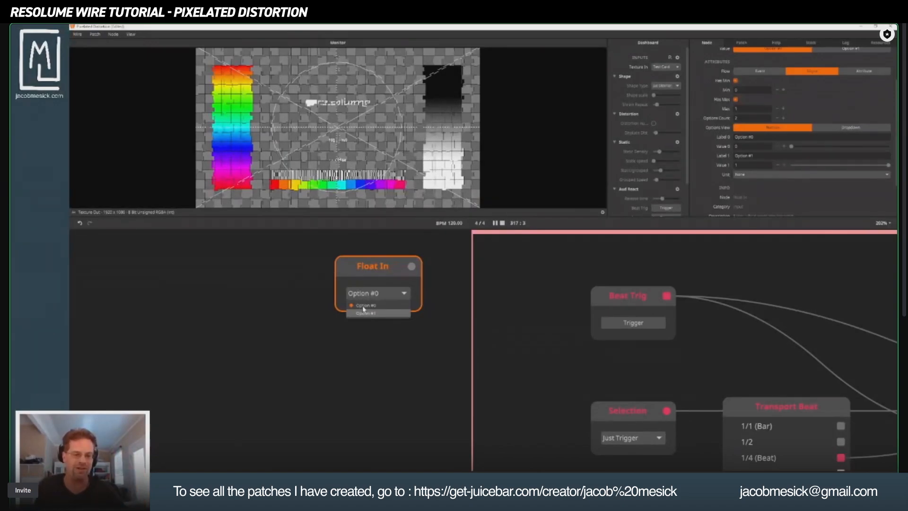
left_click(372, 271)
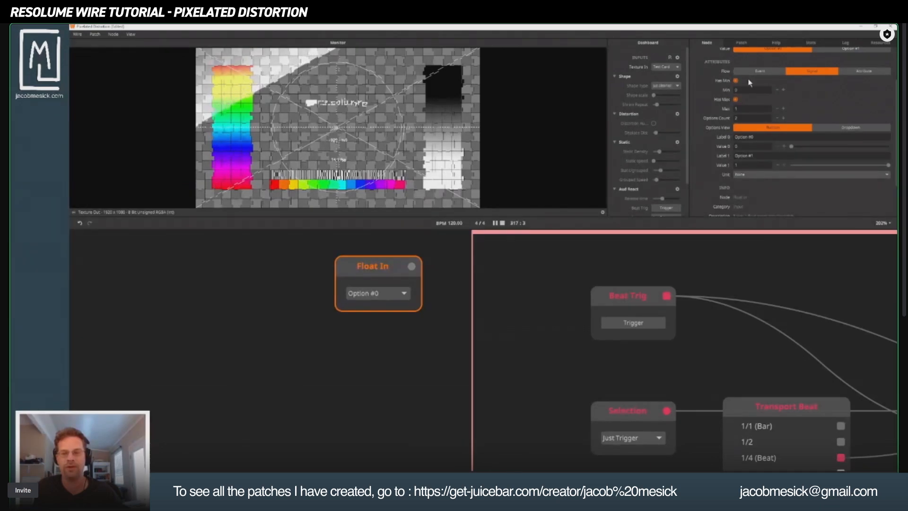
scroll(756, 75, "up", 2)
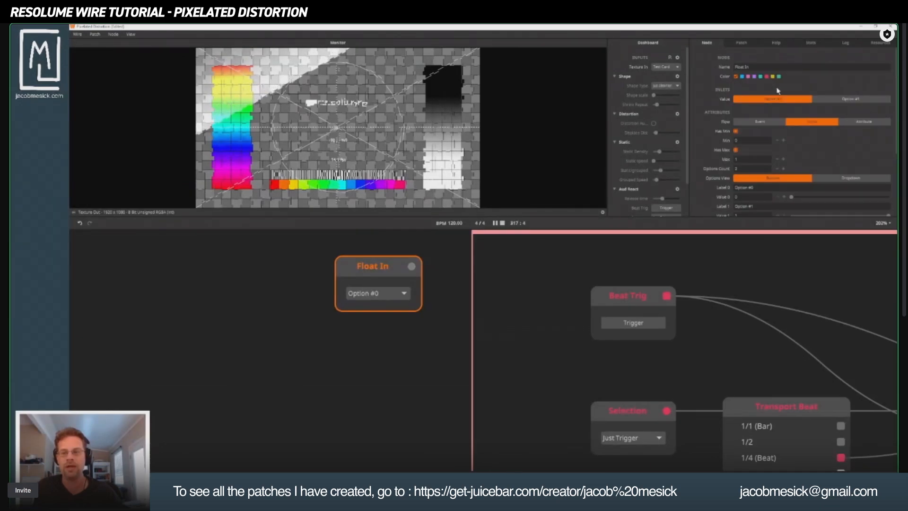
Step: Rename the Float In node to Options and review its option labels and values
left_click(756, 67)
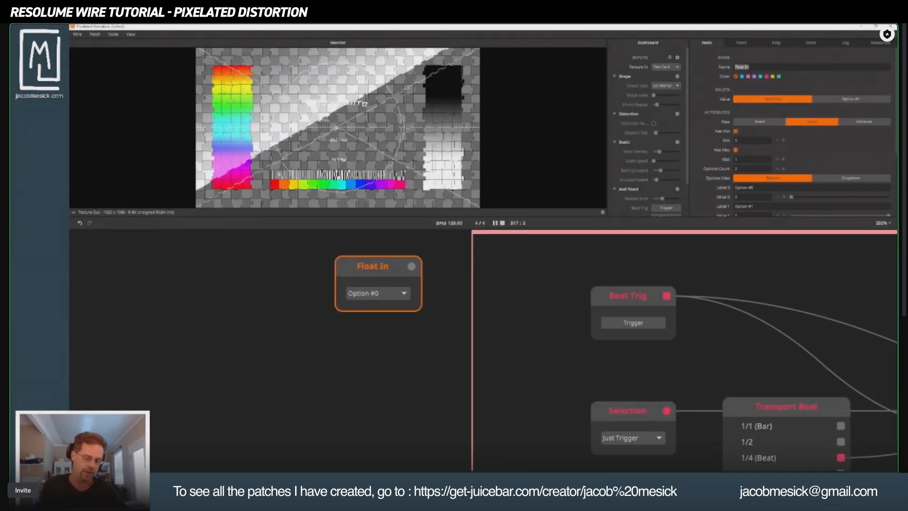
type("Otions")
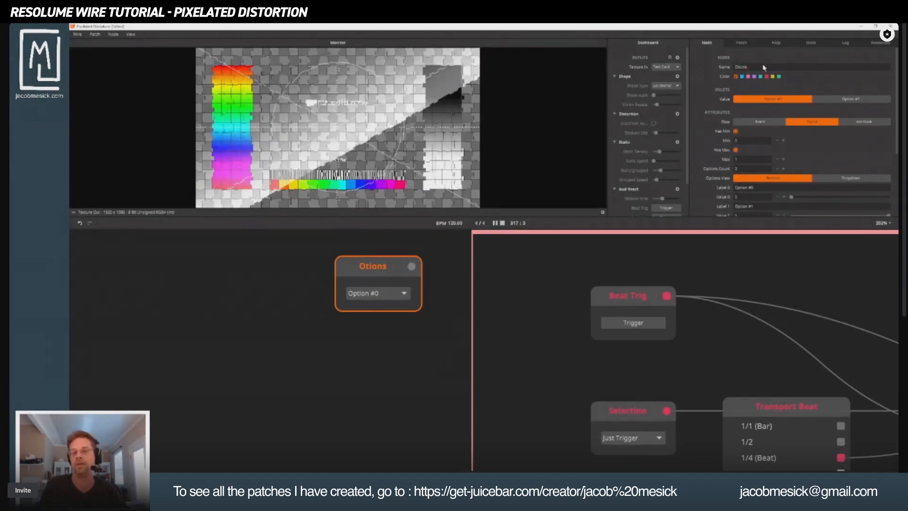
left_click(753, 67)
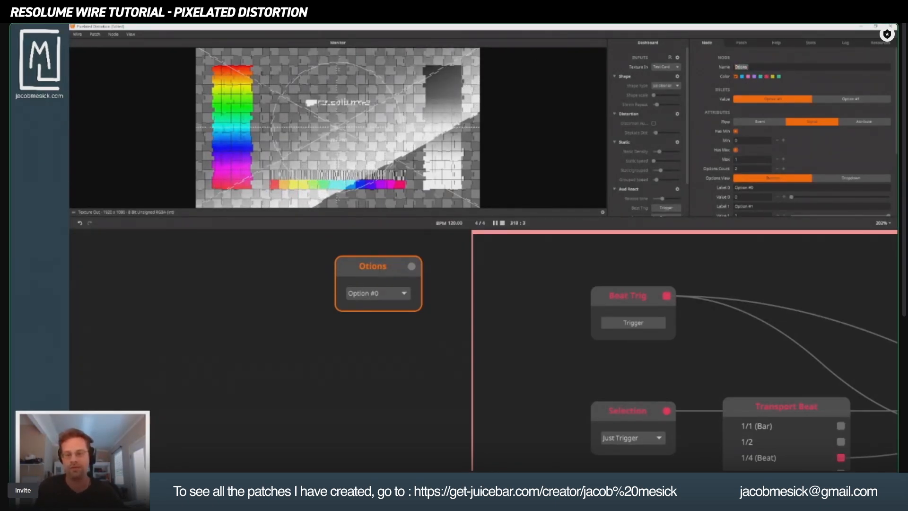
type("Options")
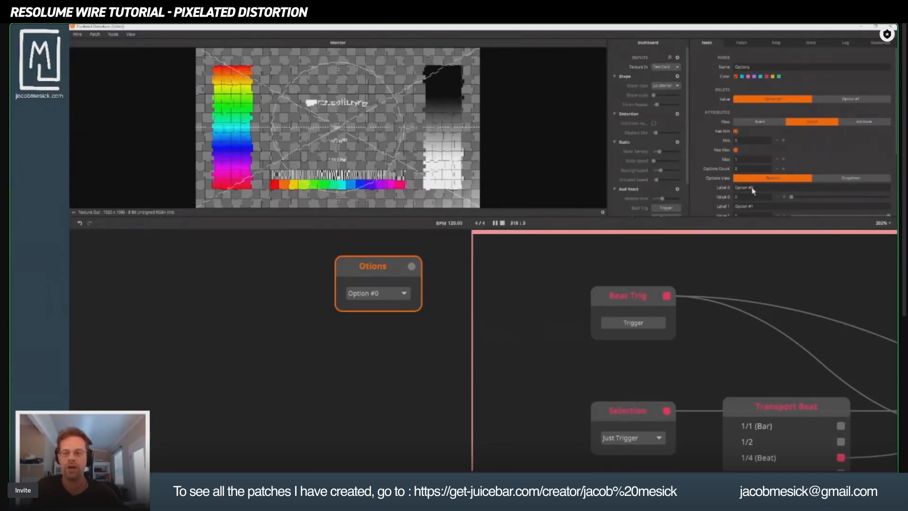
key("Return")
scroll(718, 195, "down", 2)
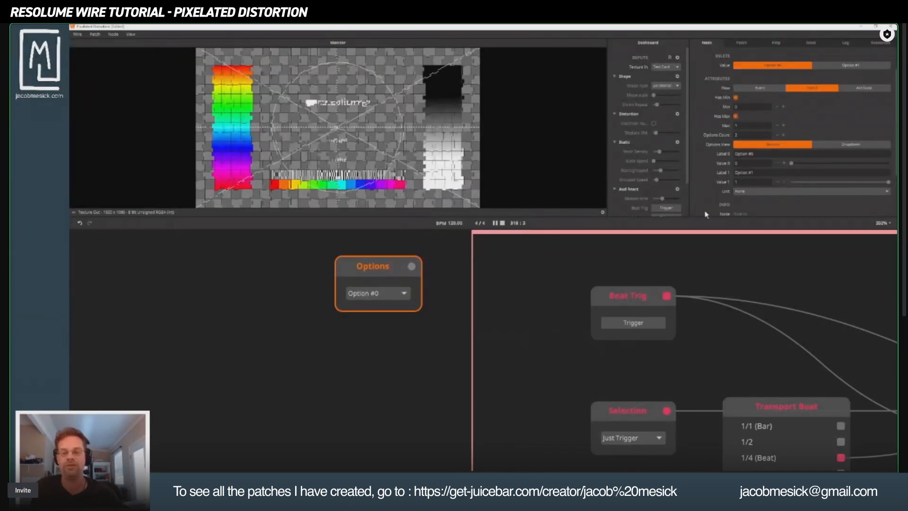
Step: Delete the Options node beside the Audio Reactive group
scroll(563, 320, "down", 5)
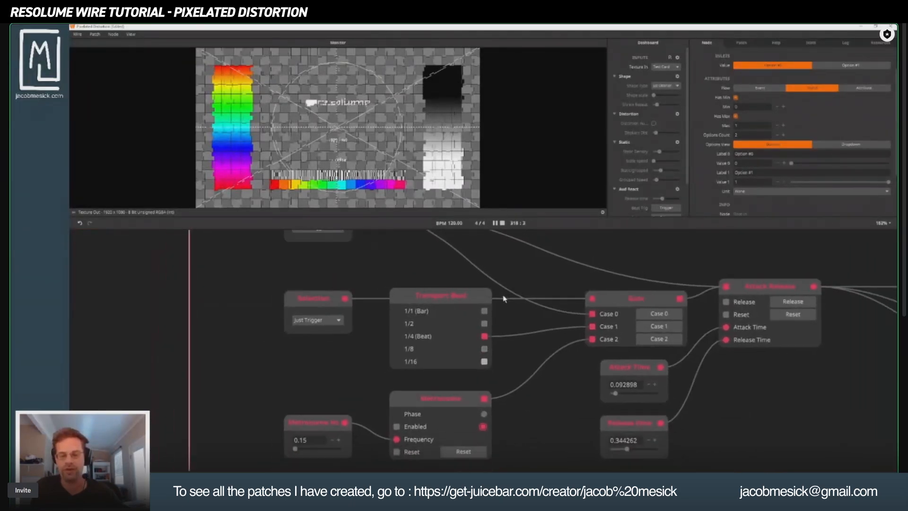
left_click_drag(430, 320, 457, 371)
left_click_drag(207, 268, 220, 292)
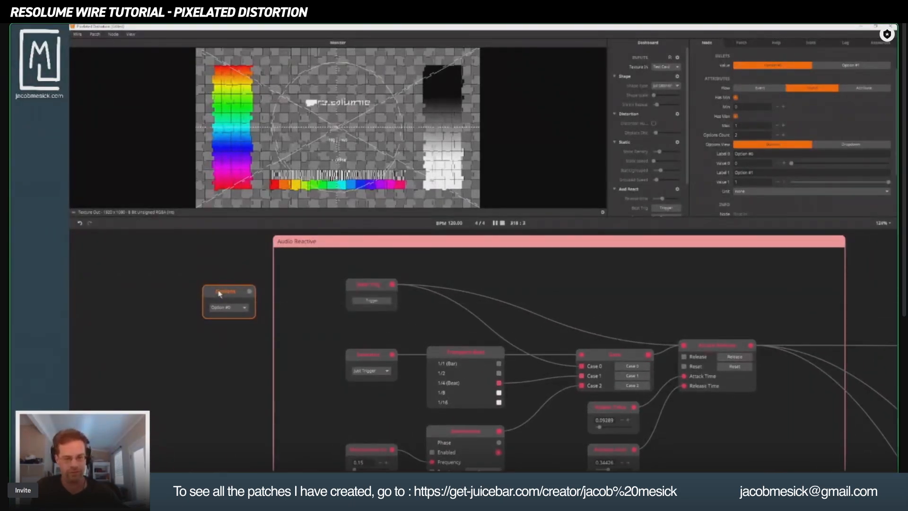
key("Delete")
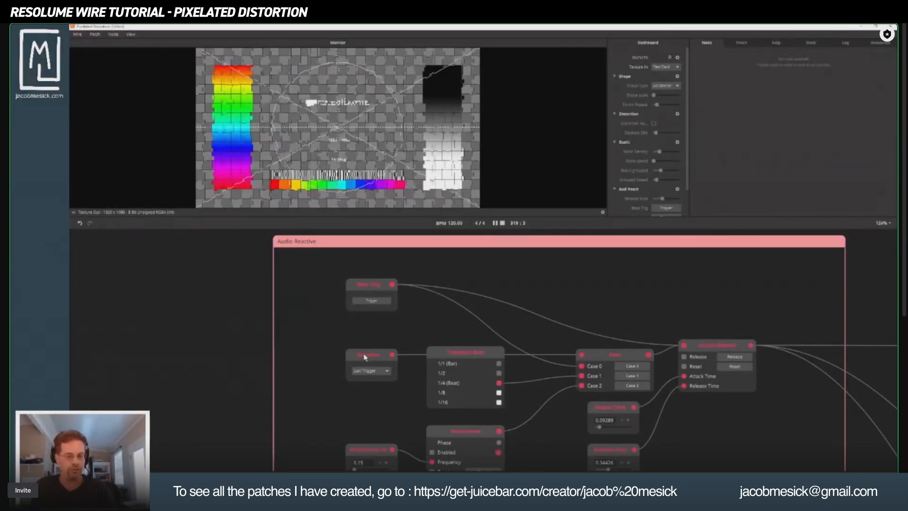
Step: Move the Selection node up closer to Beat Trig and shift the Transport Beat node slightly down
left_click_drag(364, 356, 371, 336)
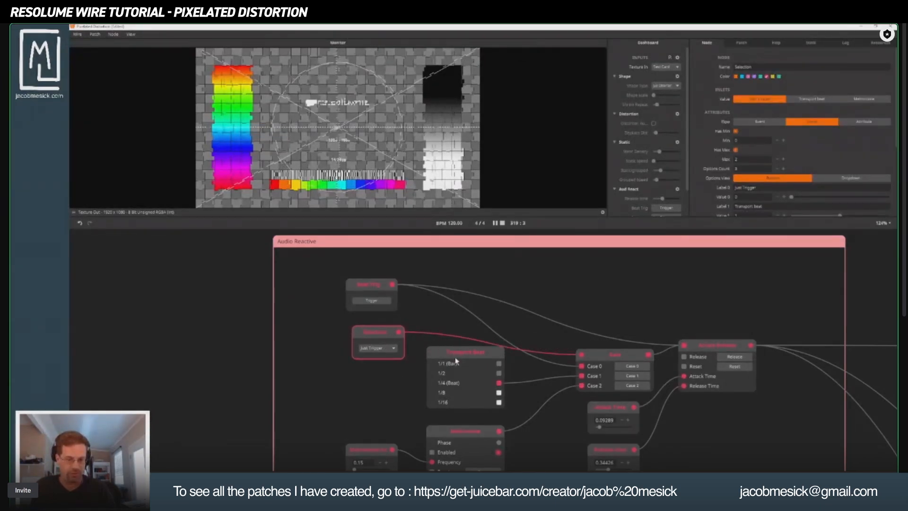
left_click_drag(455, 360, 451, 374)
left_click_drag(605, 355, 605, 356)
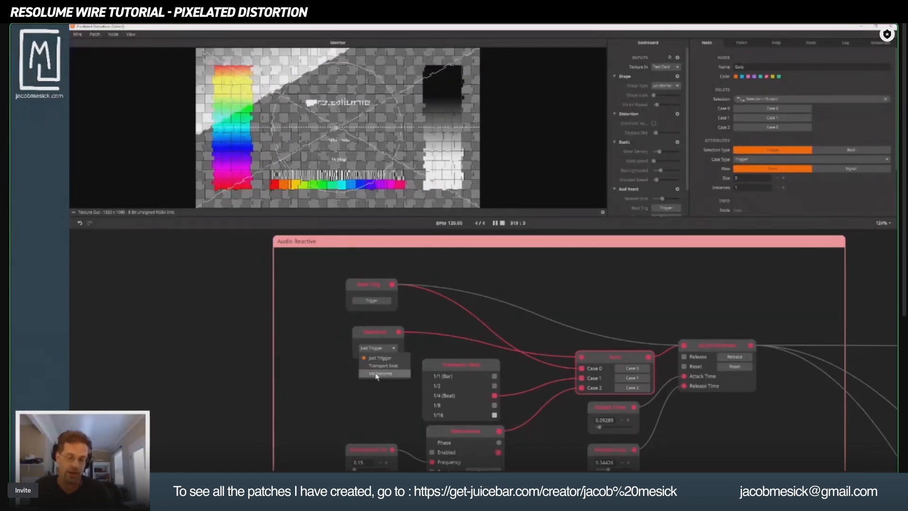
Step: Review the Selection node's option labels and values, and the attributes of the node with Case 0 to Case 2
left_click(376, 333)
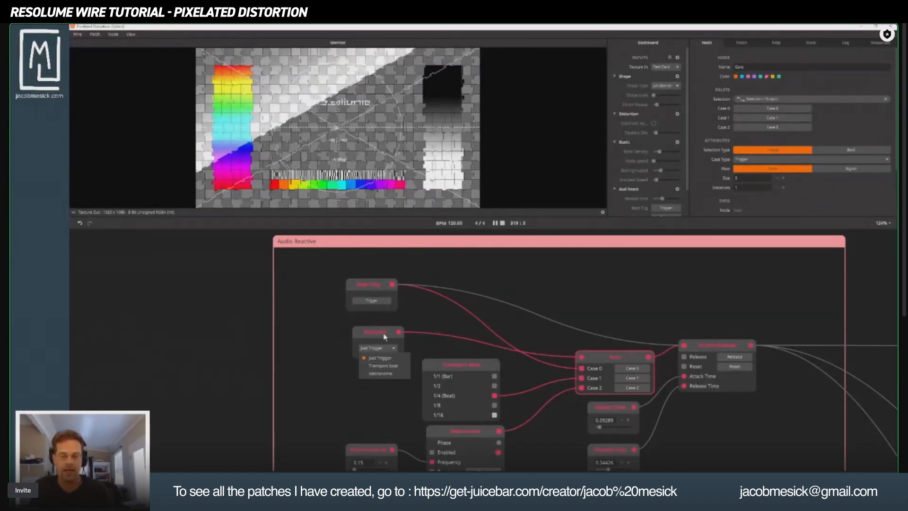
scroll(771, 144, "down", 3)
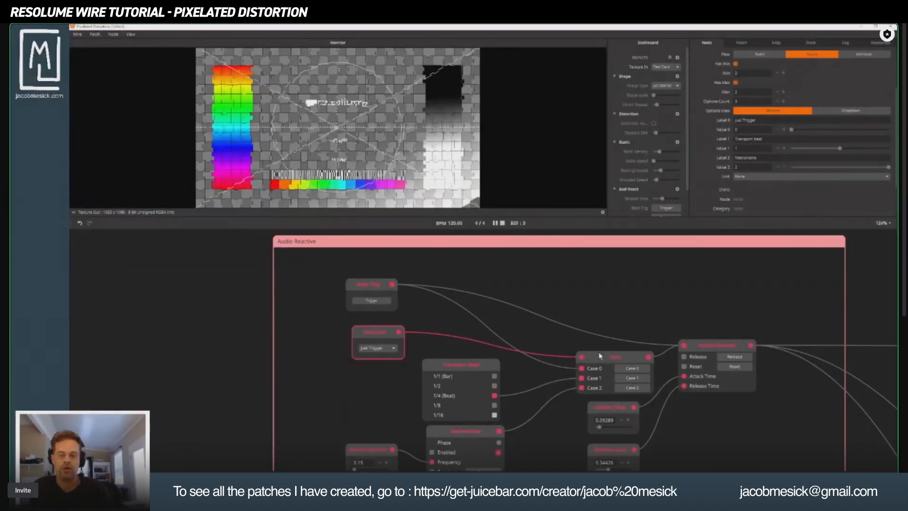
left_click(605, 368)
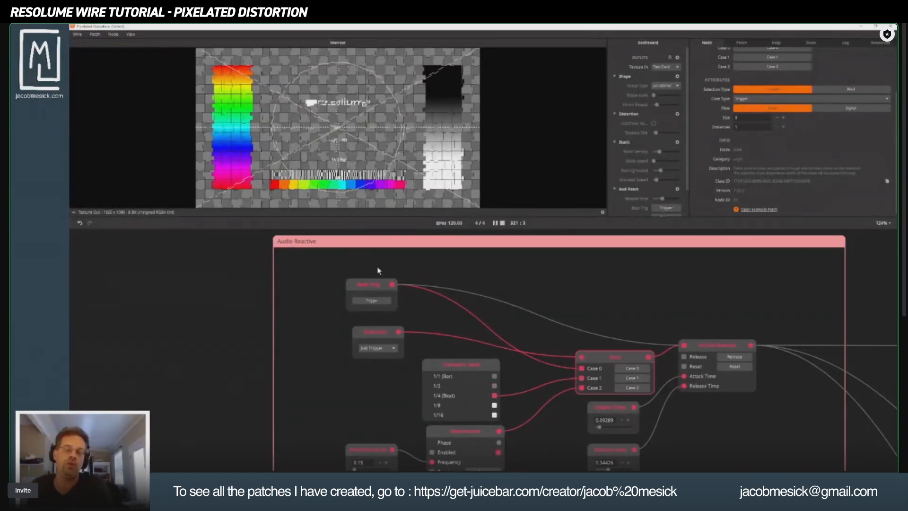
Step: Follow the Attack Release output connections from the Audio Reactive group down to the yellow static group
scroll(378, 270, "down", 5)
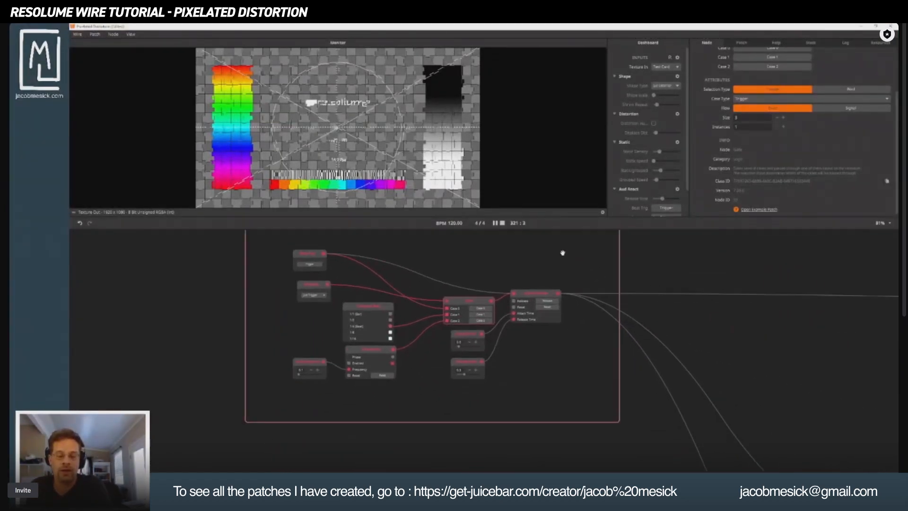
left_click_drag(561, 294, 551, 339)
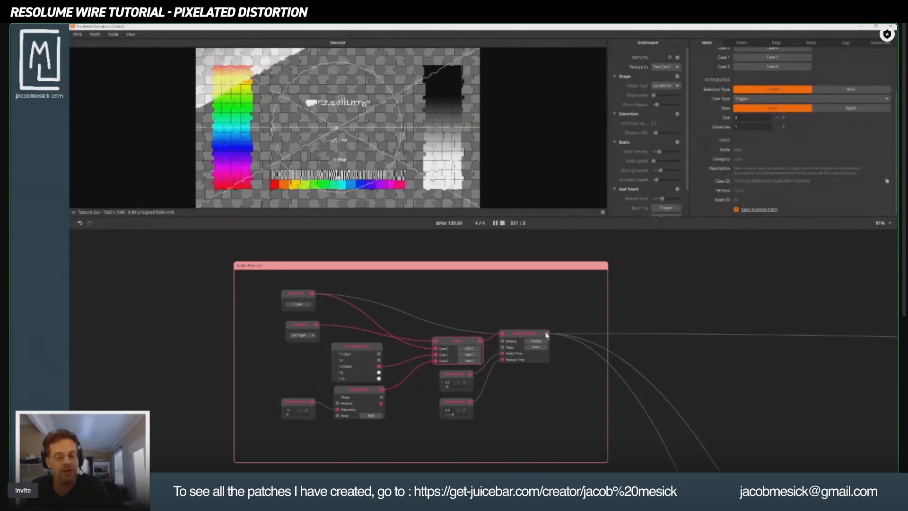
scroll(581, 386, "down", 2)
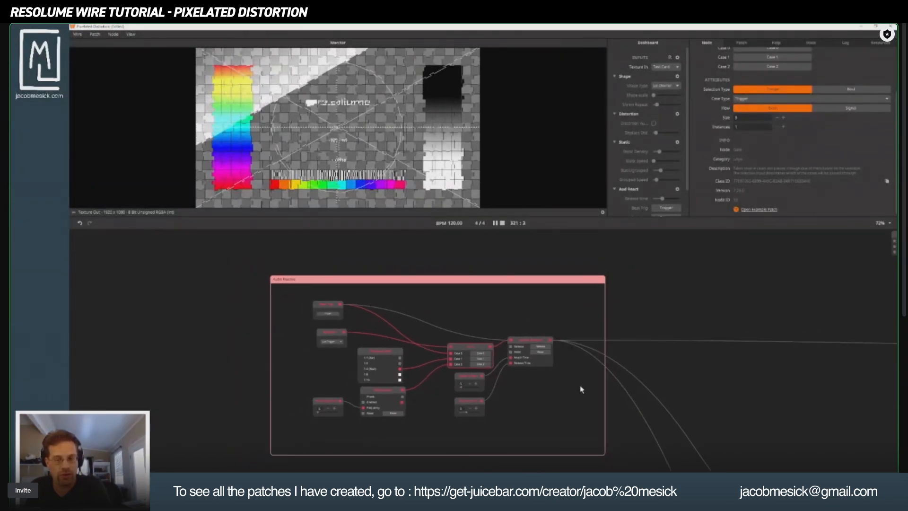
left_click_drag(657, 383, 635, 372)
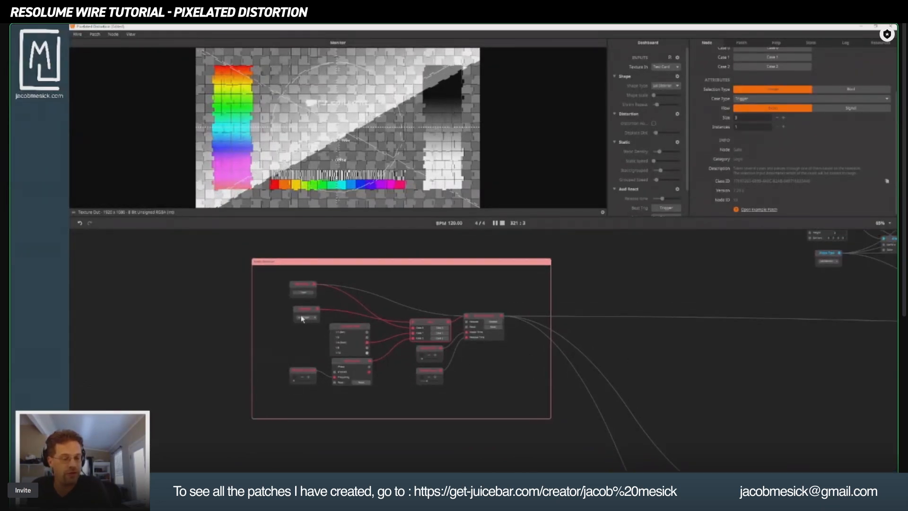
scroll(293, 316, "up", 3)
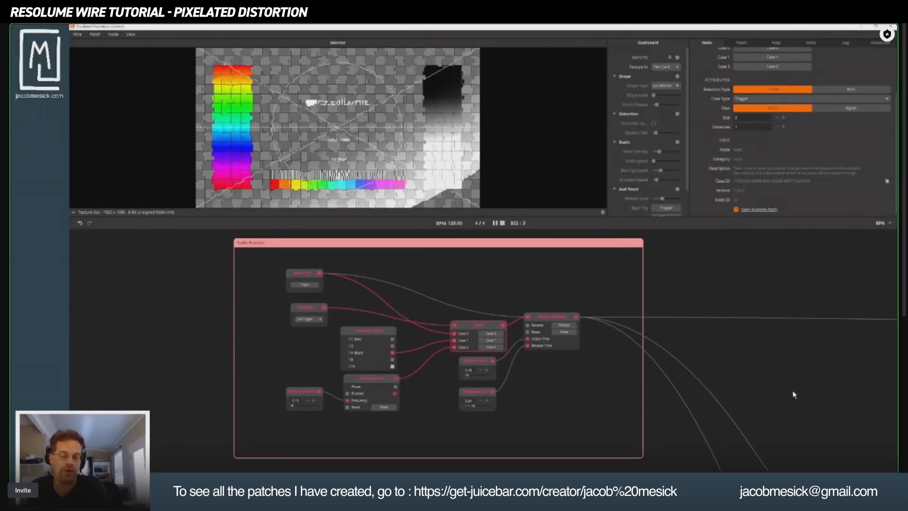
scroll(780, 437, "down", 2)
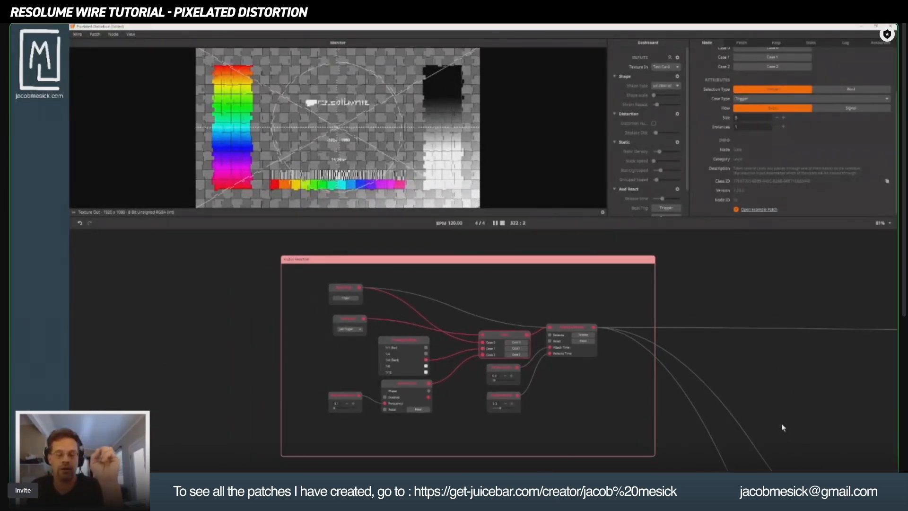
left_click_drag(782, 423, 551, 280)
left_click_drag(683, 343, 389, 218)
scroll(502, 334, "down", 4)
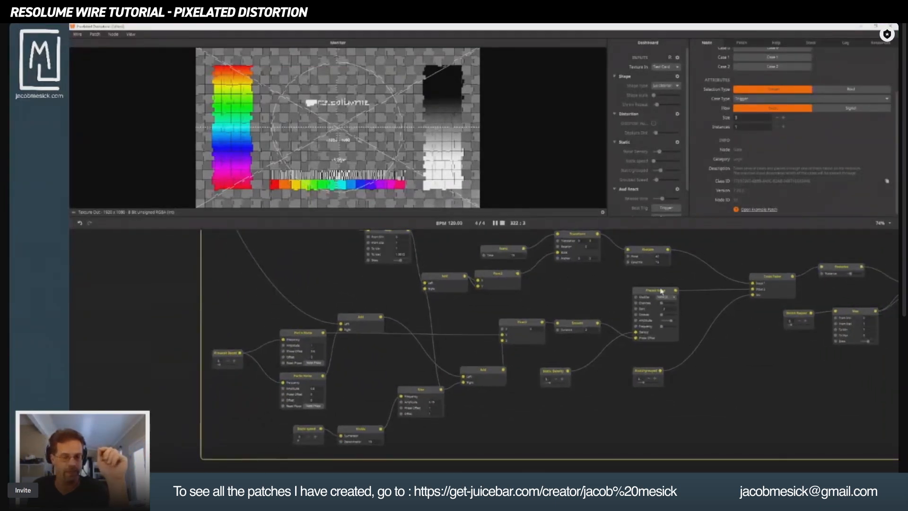
scroll(501, 334, "down", 1)
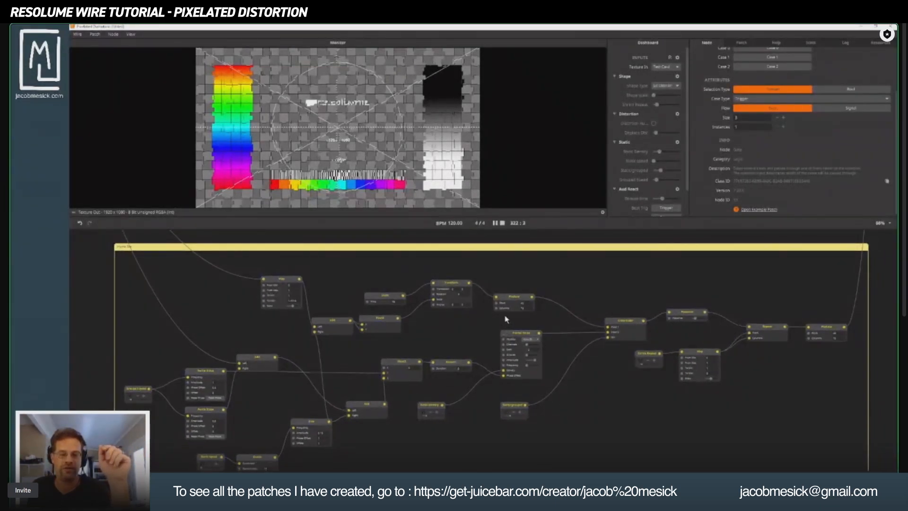
left_click_drag(506, 303, 510, 293)
scroll(510, 289, "down", 1)
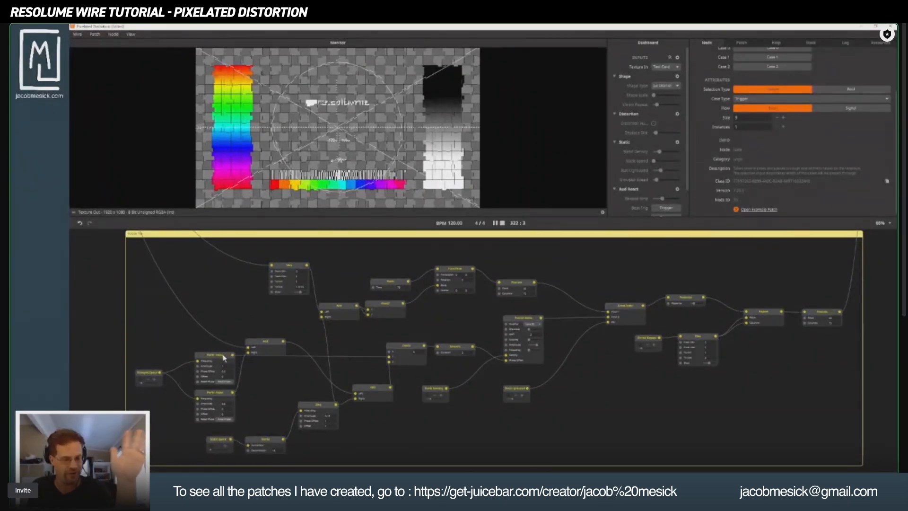
Step: Compare the monitor output of the Fractal Noise, Static and Pixelate nodes and review the Fractal Noise settings
left_click(519, 320)
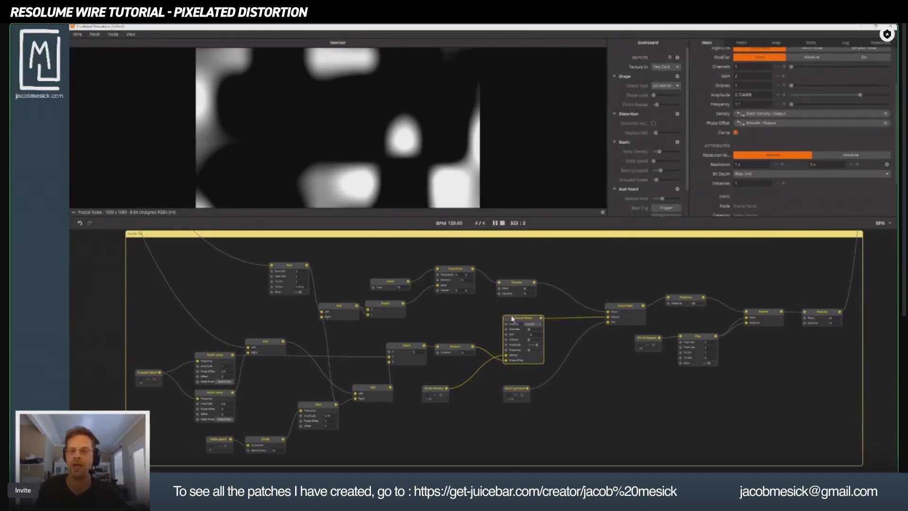
scroll(777, 151, "up", 2)
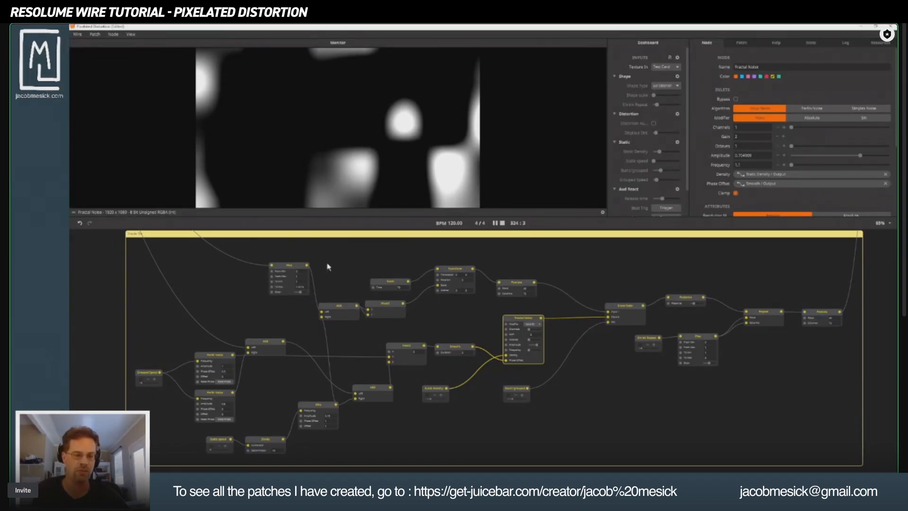
left_click(392, 282)
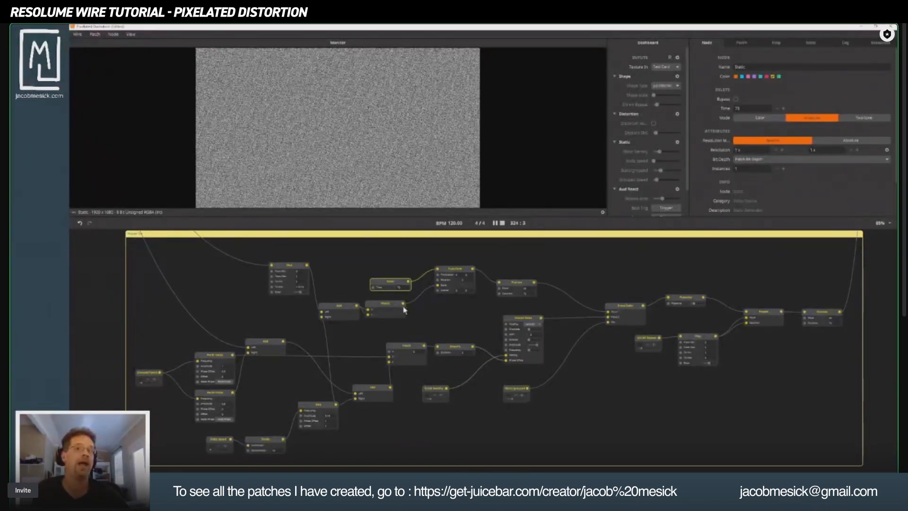
left_click(522, 318)
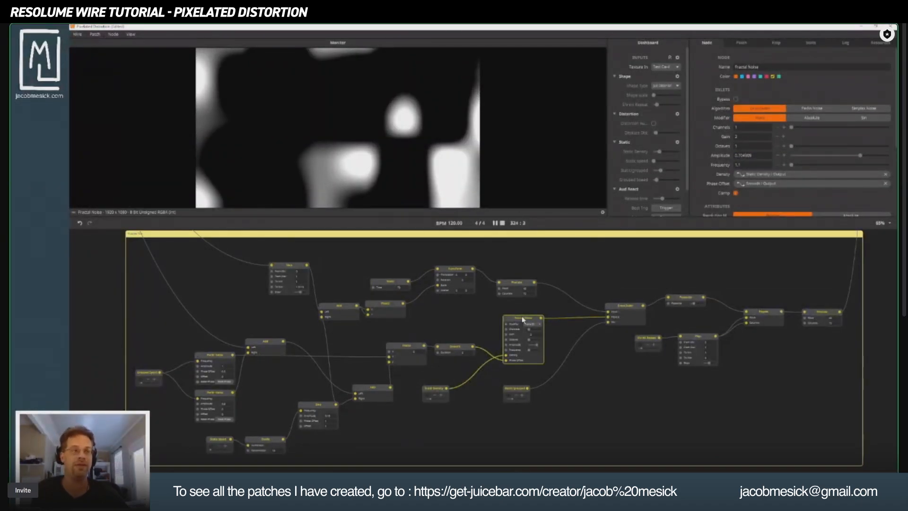
left_click_drag(543, 324, 632, 350)
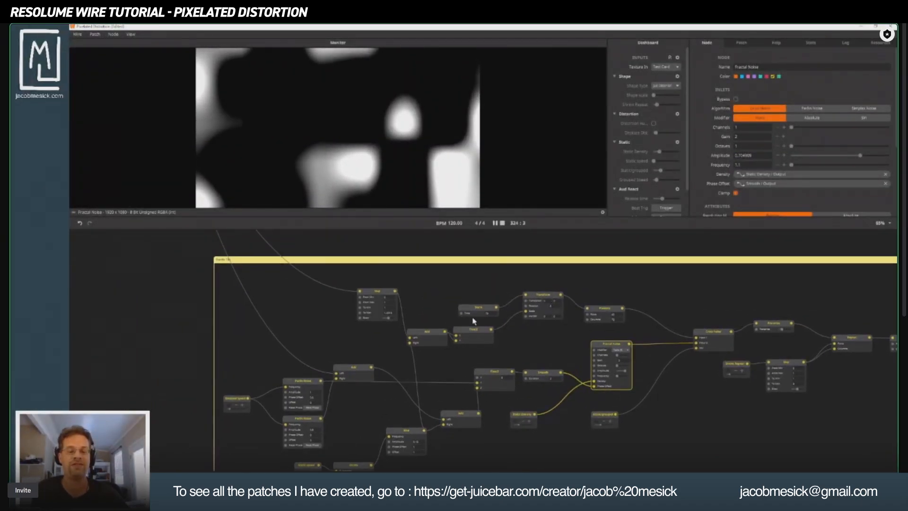
left_click(484, 313)
left_click(609, 311)
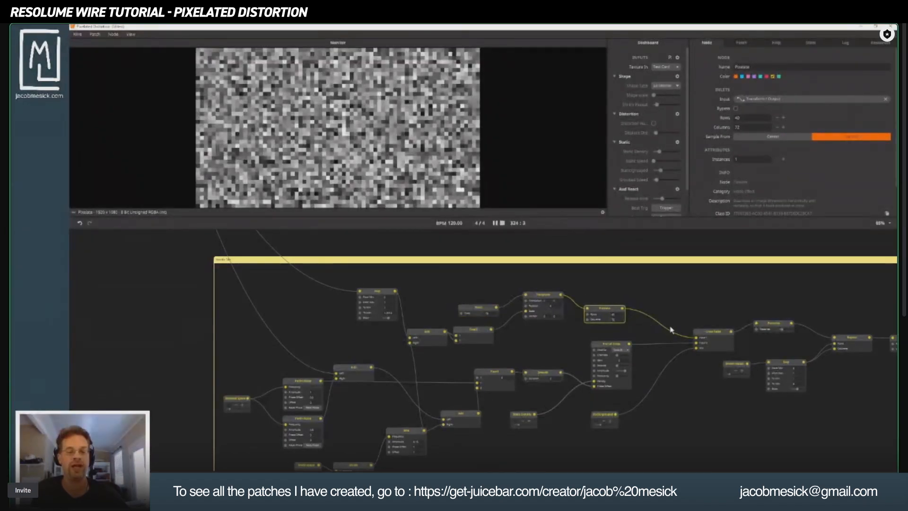
Step: Preview the Fractal Noise output and its blend with the pixelated static in the Cross Fader node
left_click_drag(671, 329, 558, 285)
left_click(497, 306)
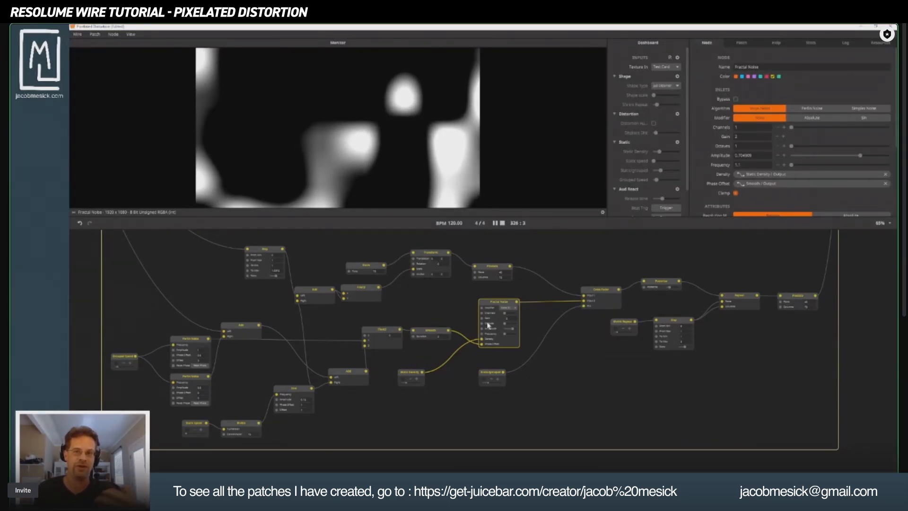
left_click(591, 291)
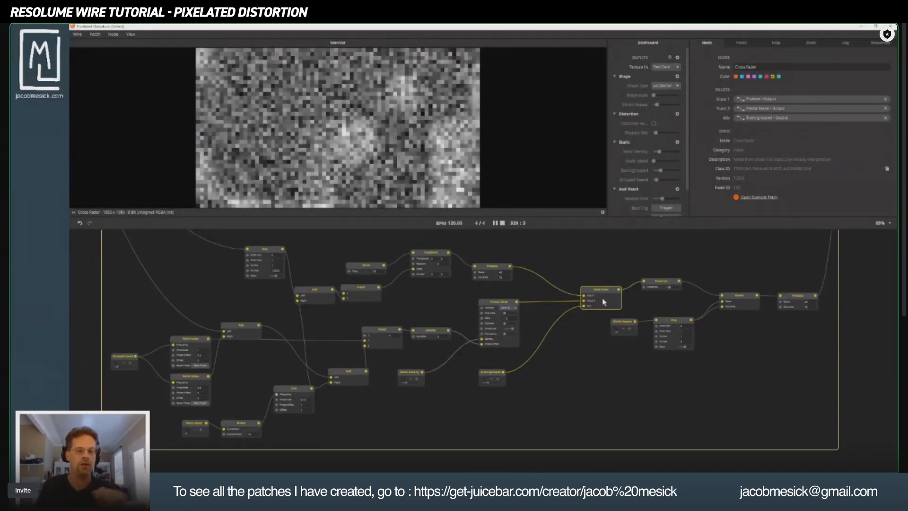
Step: Preview the Static and Transform nodes, and raise the dashboard's Static Speed to roughly three quarters of its range
left_click(368, 268)
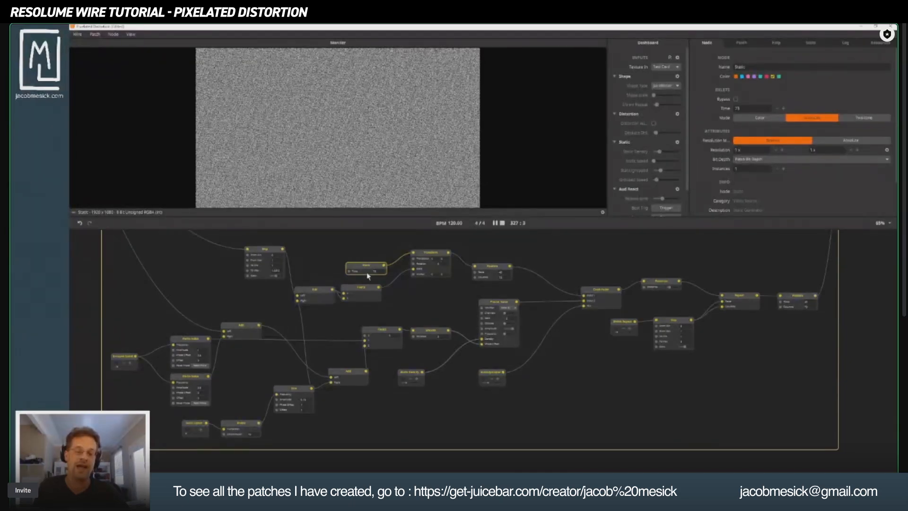
left_click(431, 255)
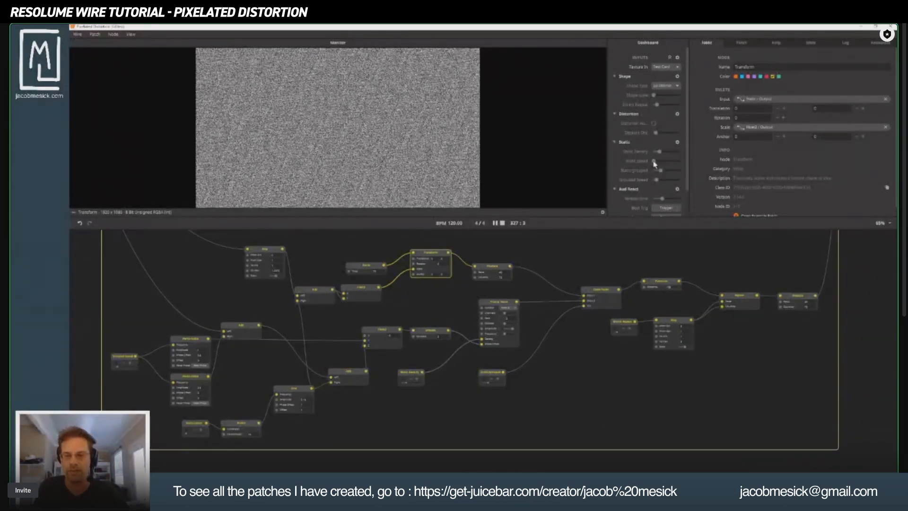
left_click_drag(668, 163, 670, 164)
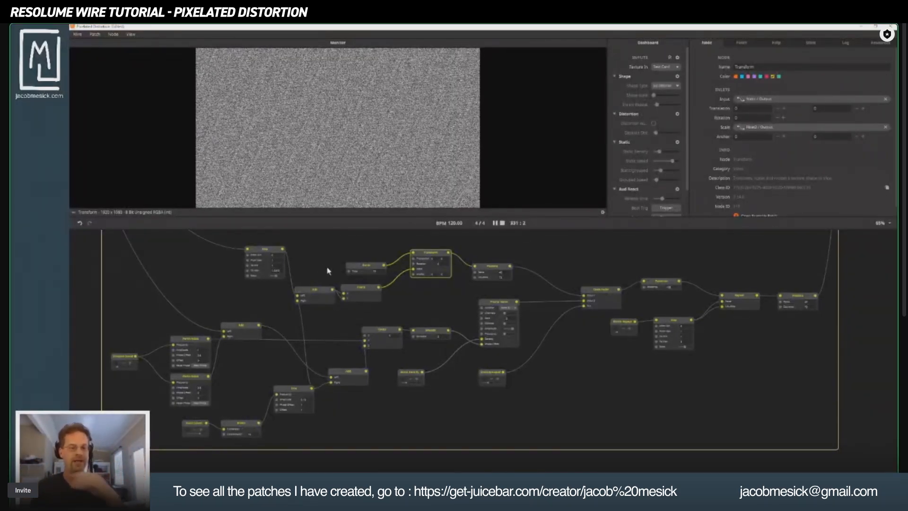
Step: Inspect the Add node that feeds the Transform scale and trace its incoming connection back to the Audio Reactive group
left_click(319, 292)
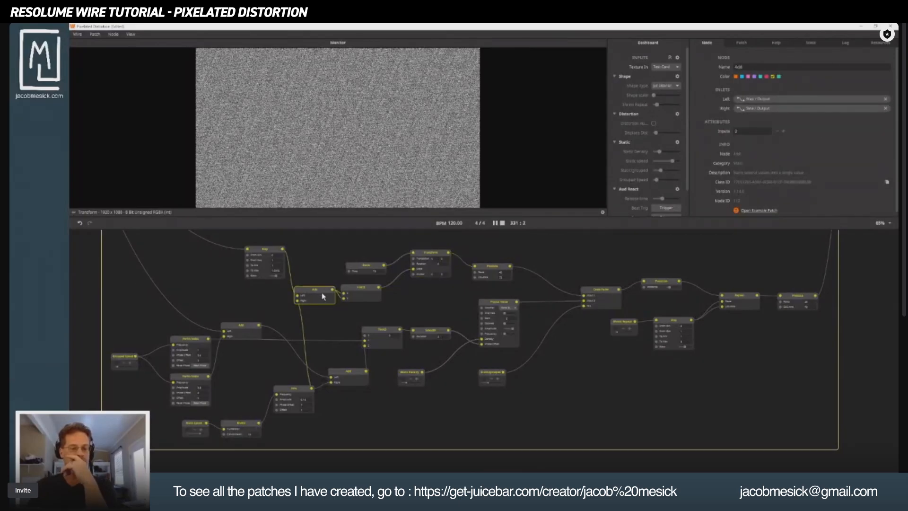
left_click_drag(322, 294, 477, 304)
left_click_drag(410, 268, 638, 439)
left_click_drag(539, 324, 567, 376)
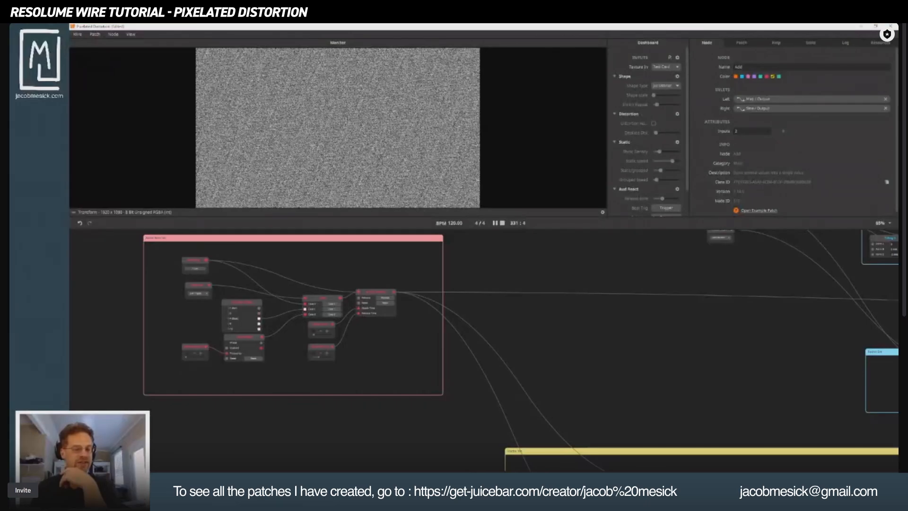
Step: Move the Sine node in the static group slightly left, shift the Static Speed and Divide nodes left of it, and check Sine's output
mouse_move(393, 293)
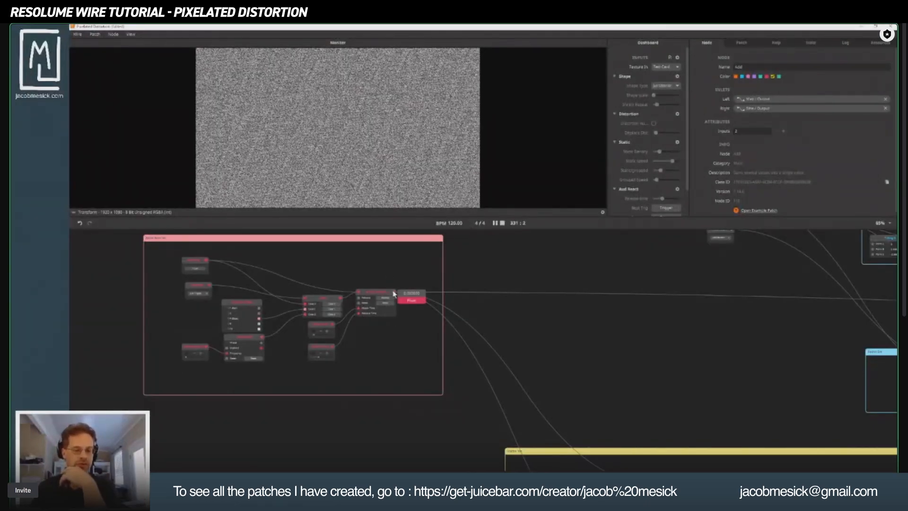
left_click_drag(563, 364, 363, 221)
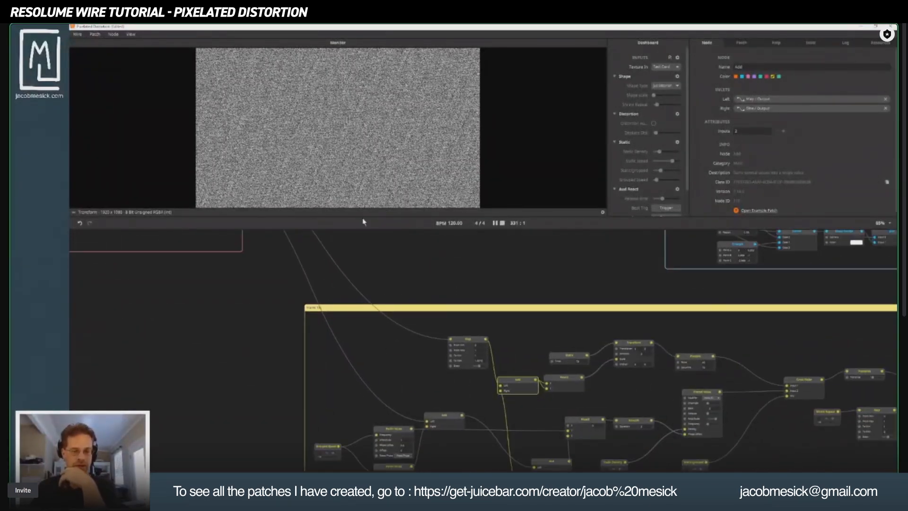
scroll(517, 386, "down", 5)
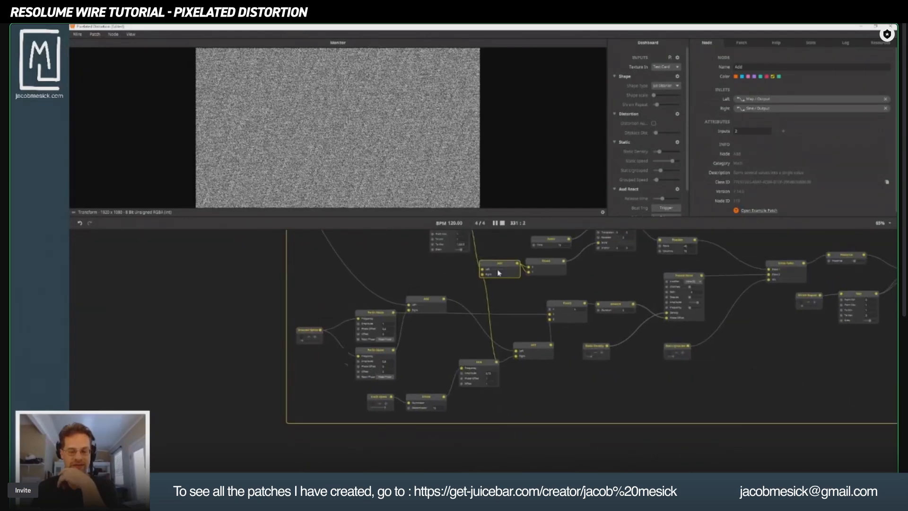
left_click(483, 367)
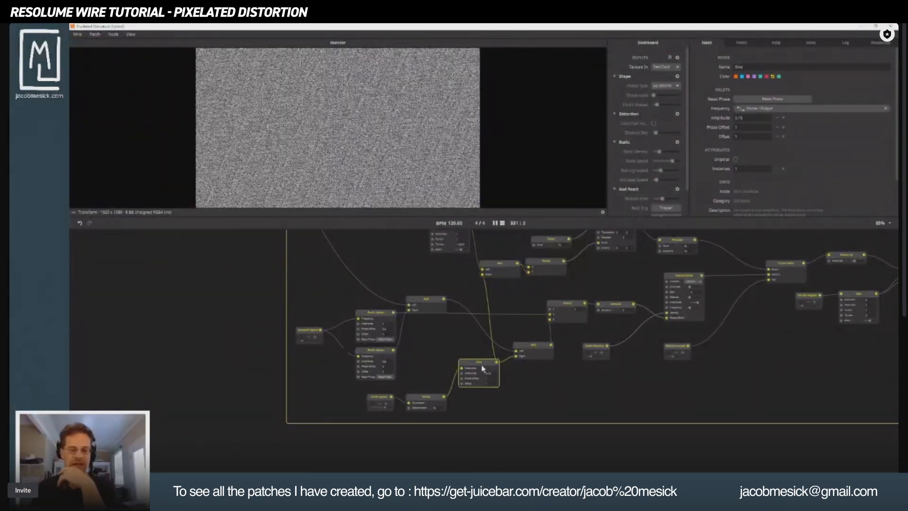
left_click_drag(482, 368, 473, 369)
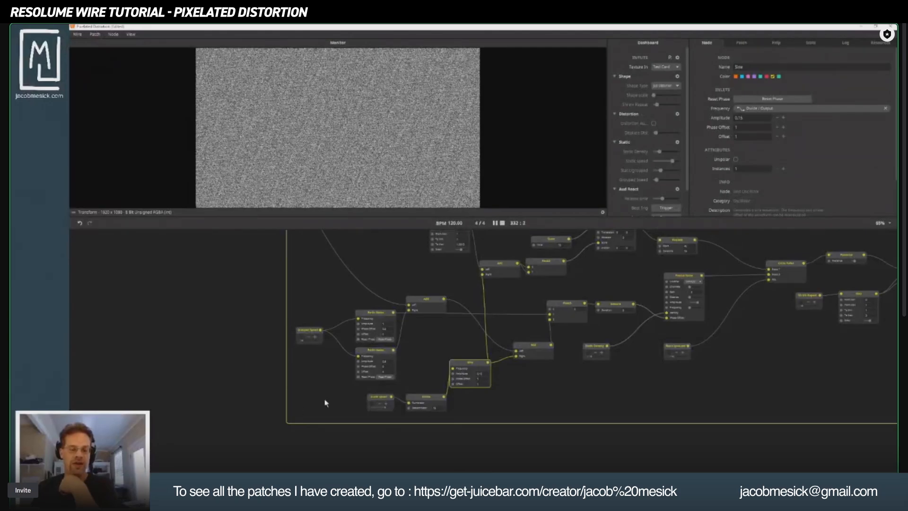
left_click_drag(349, 387, 381, 406)
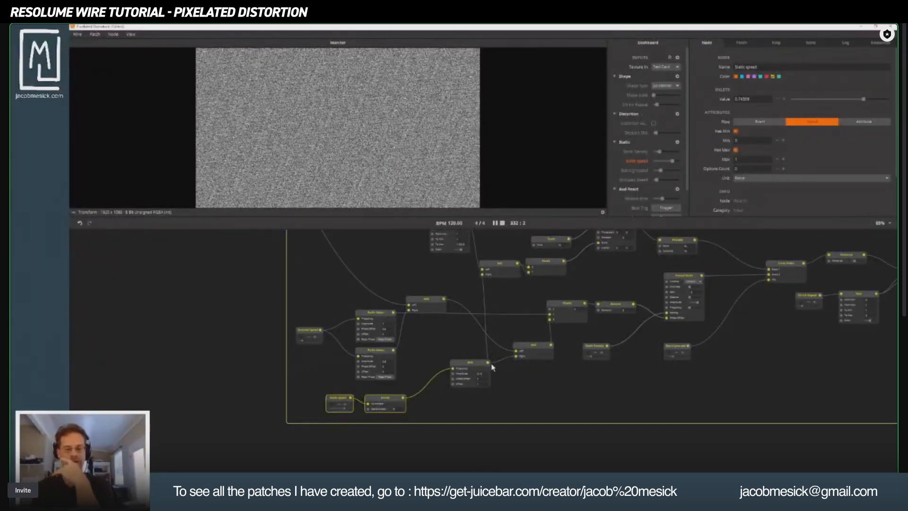
mouse_move(489, 362)
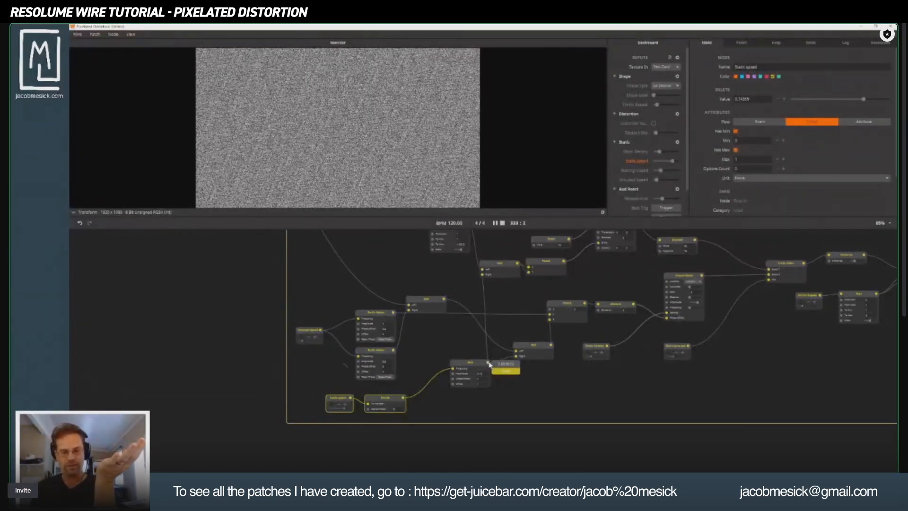
Step: Inspect the Map node's settings, trace its input back to the Audio Reactive group, and return to the Add node it feeds
left_click_drag(495, 279, 608, 375)
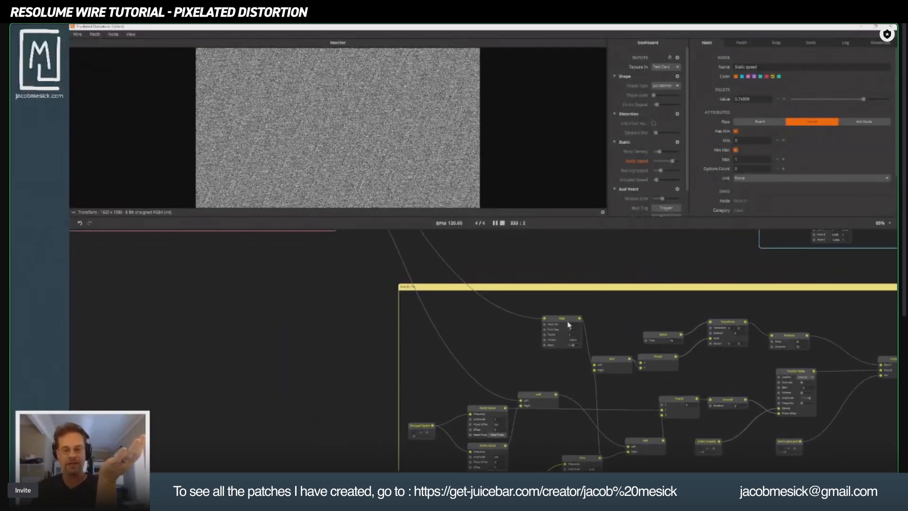
left_click_drag(567, 324, 744, 419)
left_click_drag(621, 335, 706, 486)
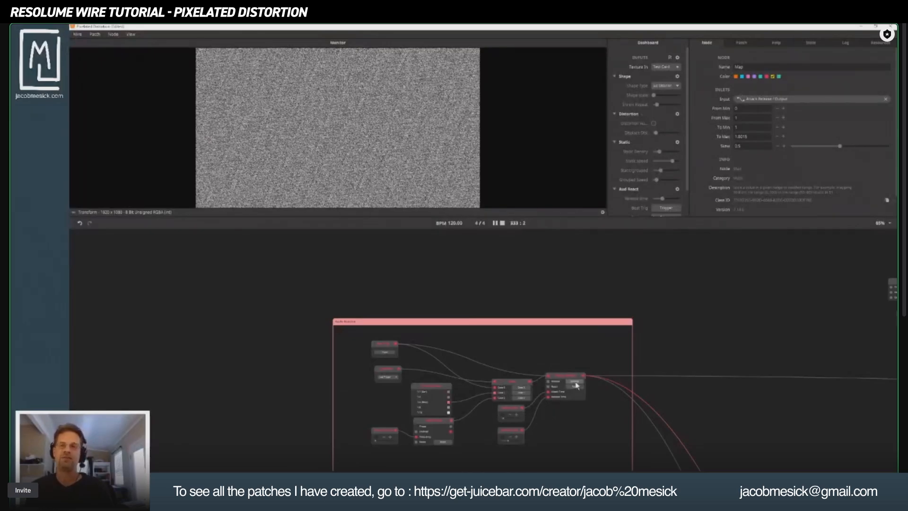
left_click_drag(816, 398, 664, 290)
left_click_drag(391, 273, 566, 352)
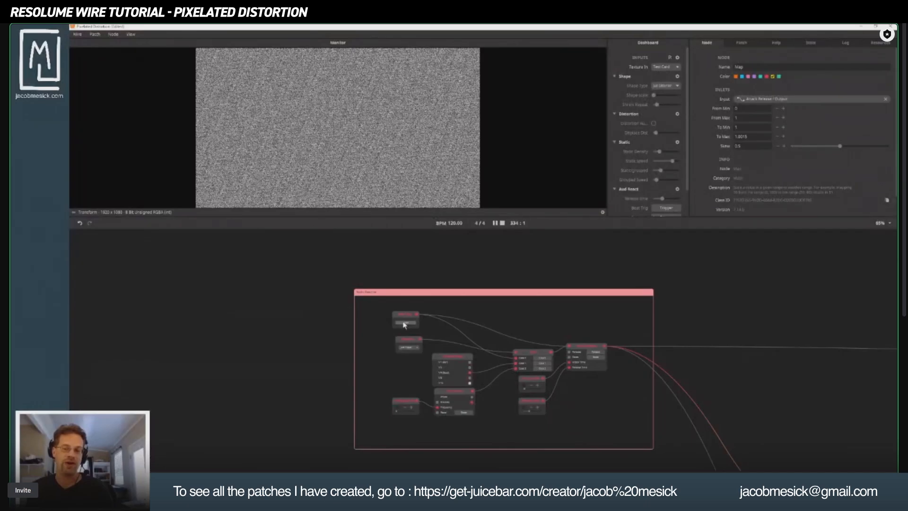
left_click_drag(769, 394, 617, 296)
left_click_drag(633, 349, 542, 230)
left_click_drag(562, 351, 517, 328)
left_click(589, 346)
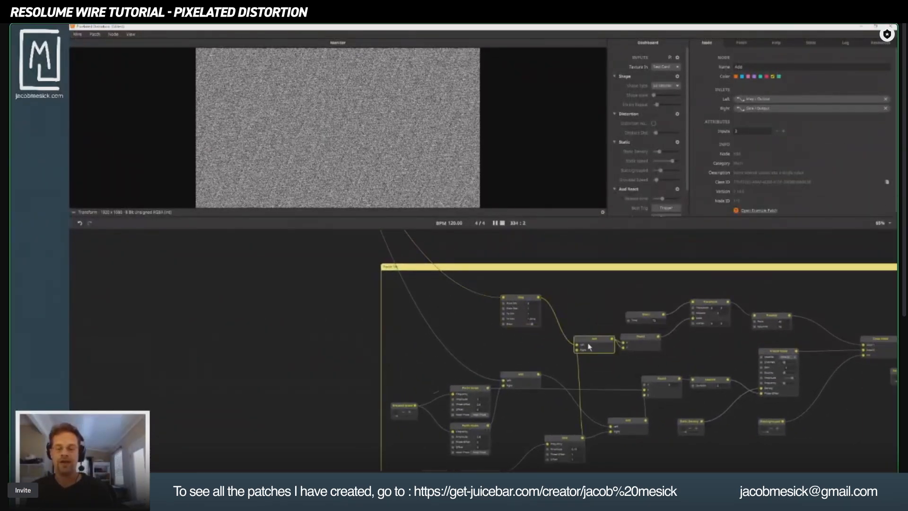
Step: Test the Beat Trig before and after lowering Static Speed to its minimum
scroll(659, 104, "down", 2)
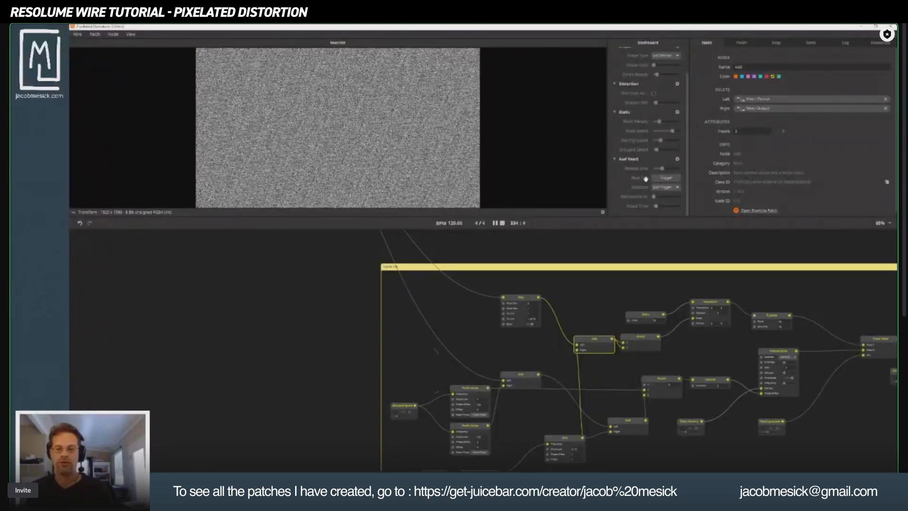
left_click(661, 180)
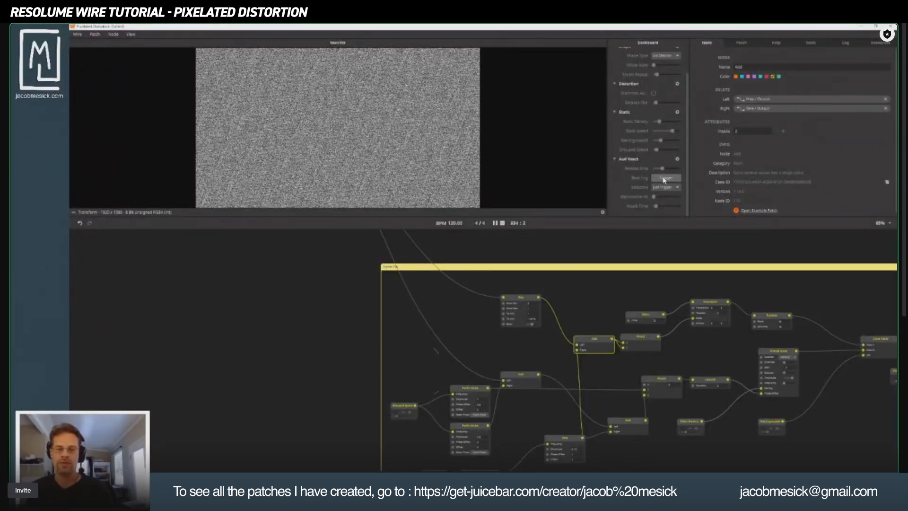
left_click(663, 180)
left_click_drag(510, 401, 564, 325)
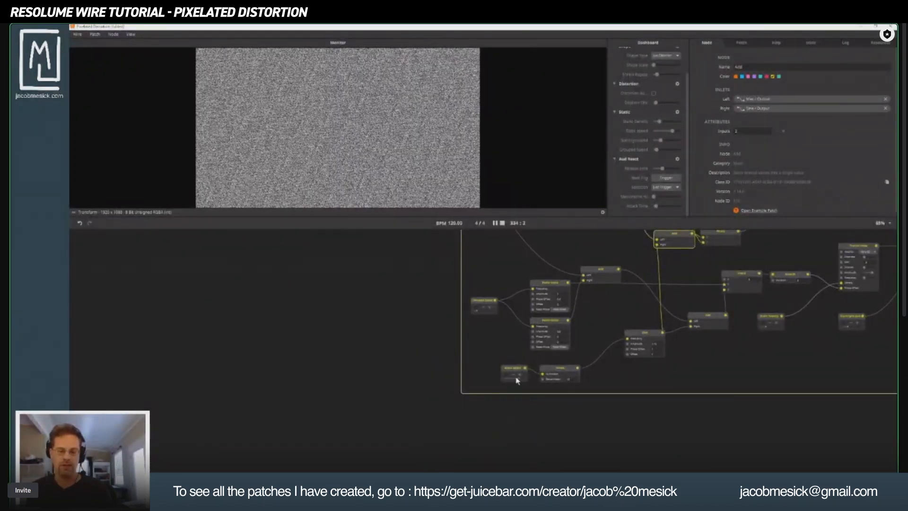
left_click_drag(516, 379, 468, 376)
left_click_drag(615, 281, 491, 371)
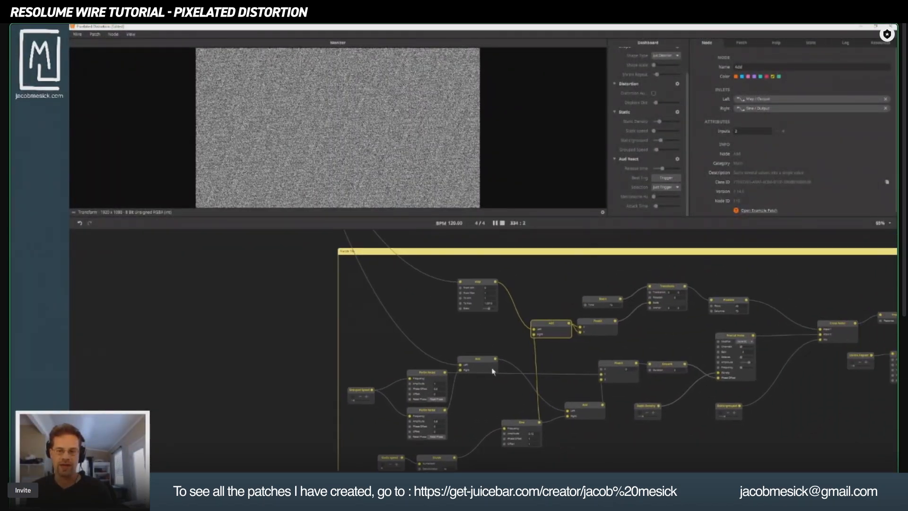
left_click(664, 180)
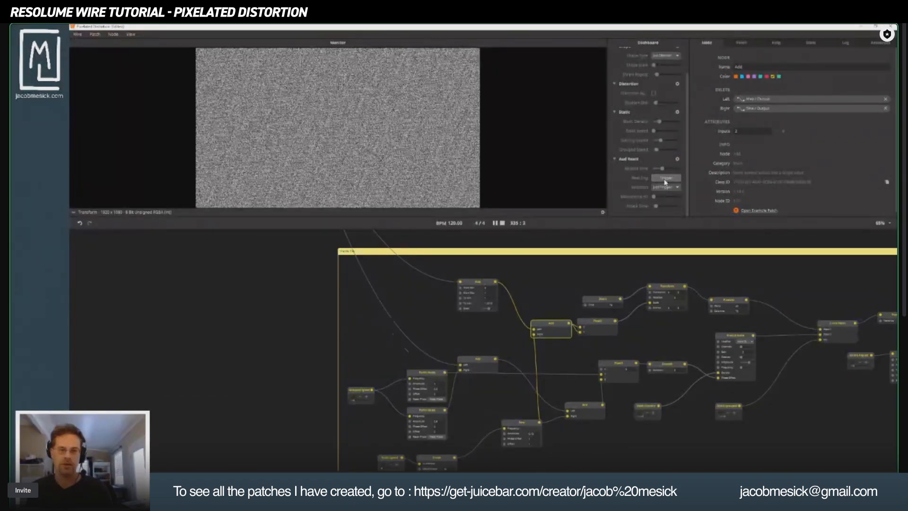
left_click(664, 179)
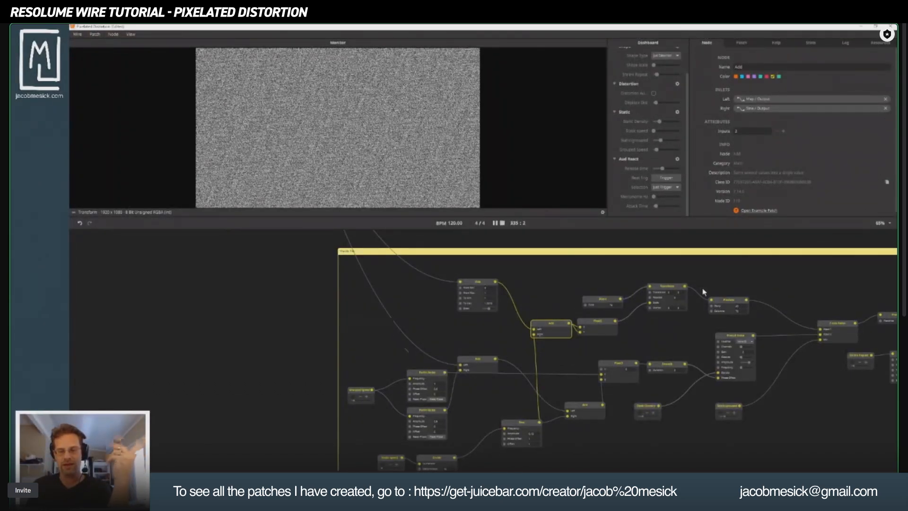
Step: Preview the Pixelate node in the monitor and fire the Beat Trig repeatedly to watch the static react
left_click(728, 300)
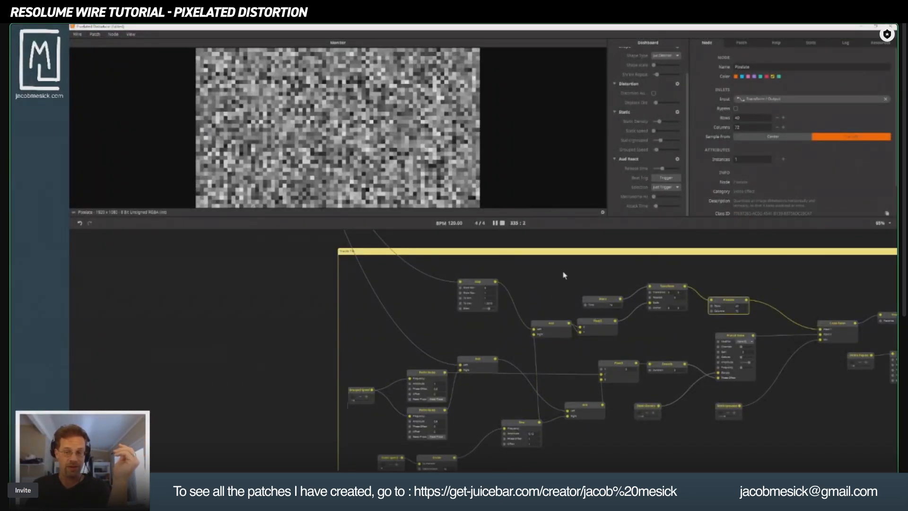
left_click(666, 179)
left_click(666, 179)
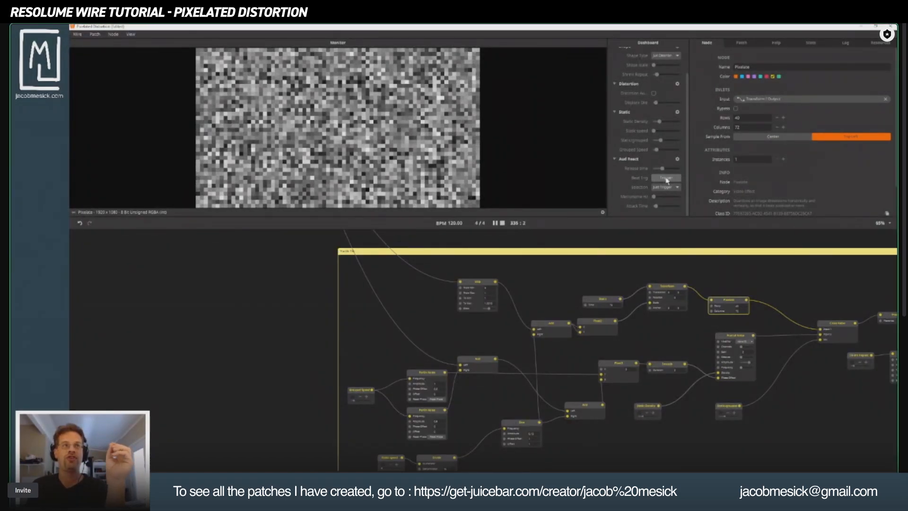
left_click(666, 178)
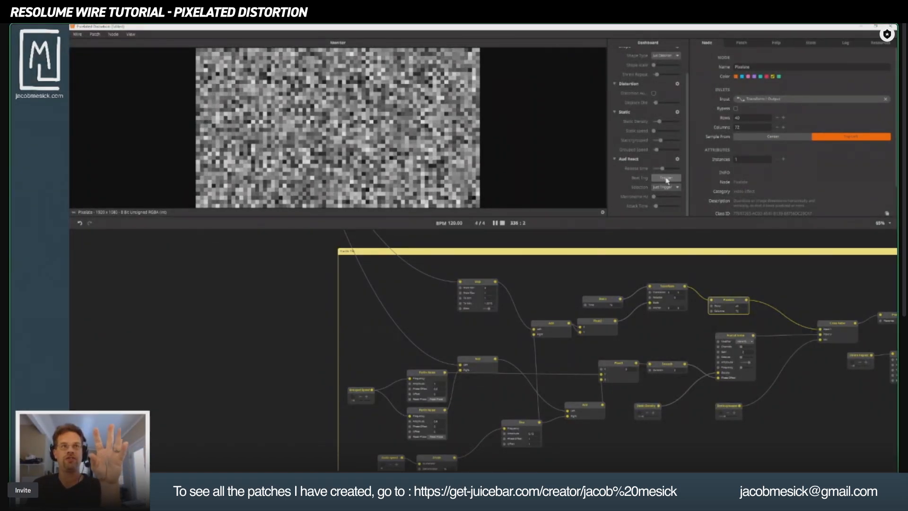
left_click(666, 179)
left_click(666, 180)
left_click(665, 180)
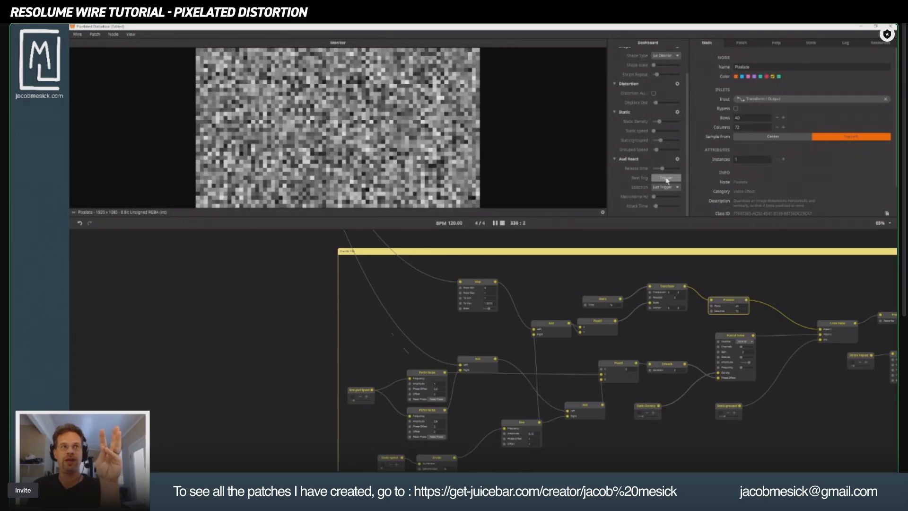
Step: Raise Static Speed to about half its range and move the Sine node slightly further left of the Add node
left_click_drag(504, 442, 531, 344)
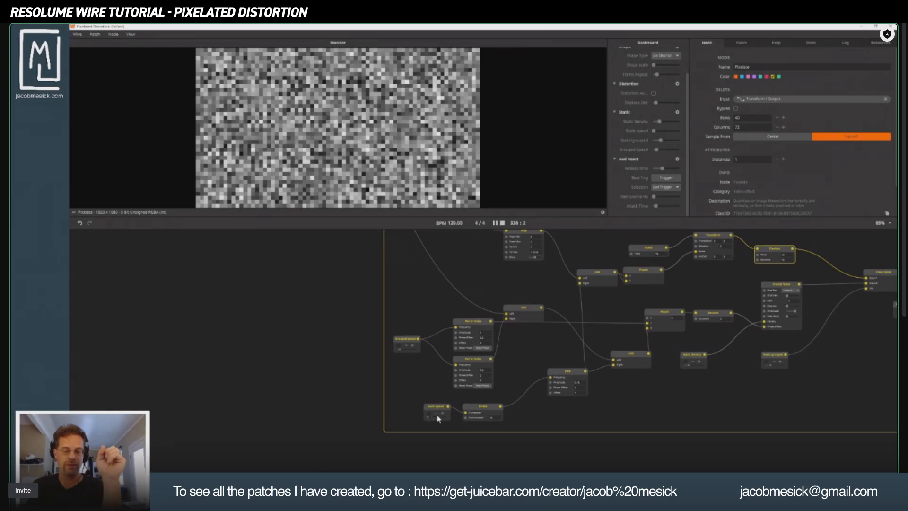
left_click_drag(429, 415, 436, 418)
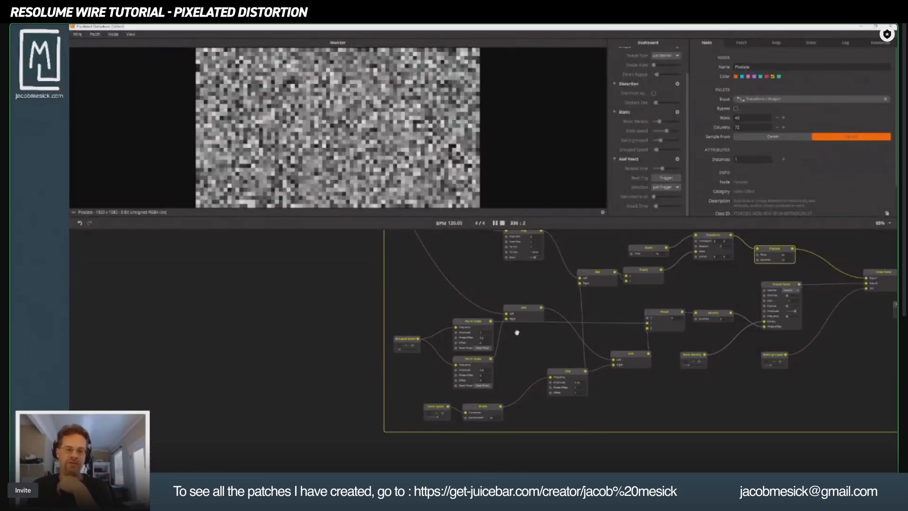
left_click_drag(516, 333, 421, 330)
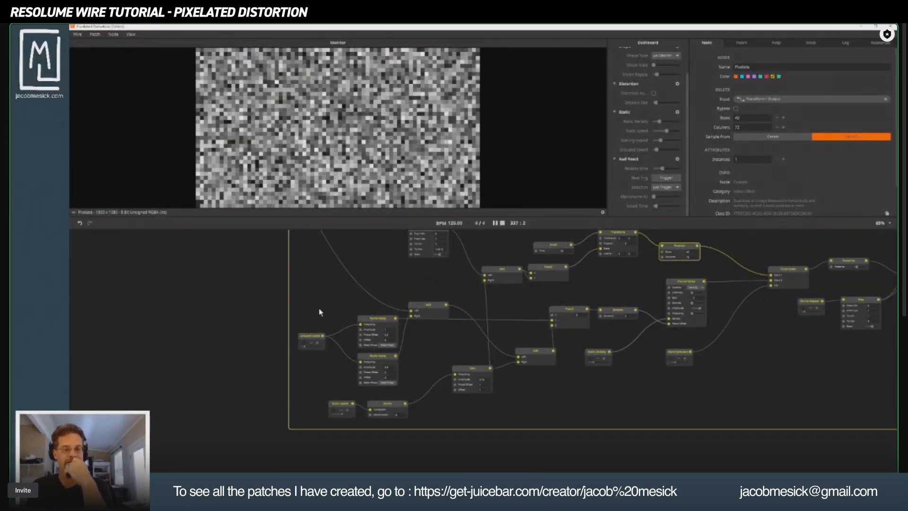
left_click_drag(437, 273, 410, 293)
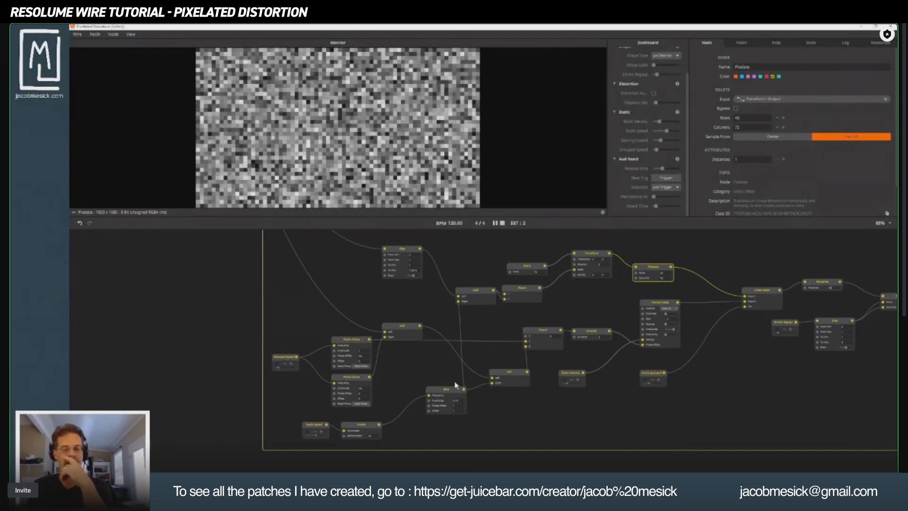
left_click_drag(444, 390, 433, 390)
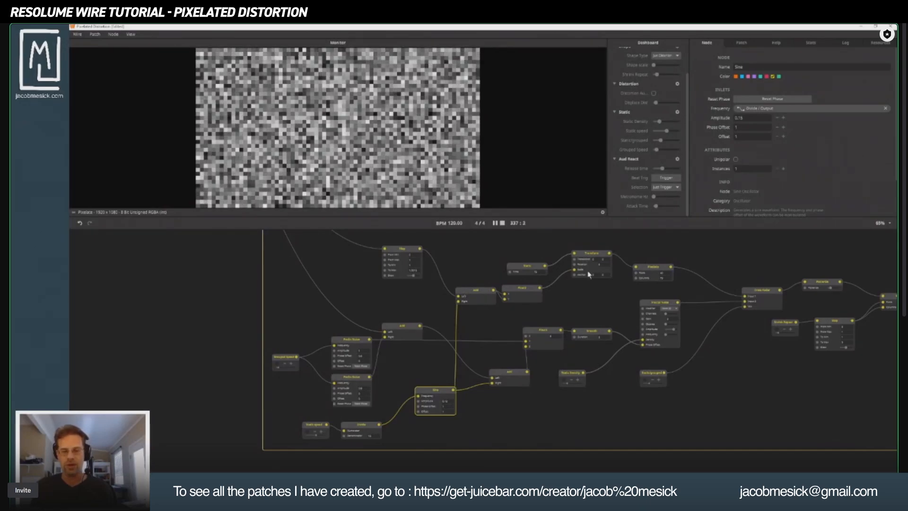
Step: Inspect the Transform node and the Float2 node that feeds the Add output into its Scale through X and Y
left_click(588, 254)
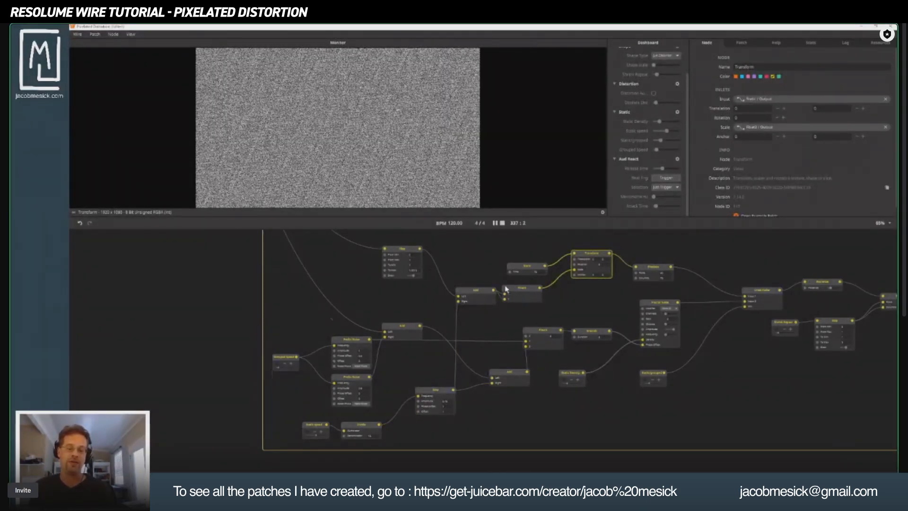
left_click(520, 290)
scroll(517, 290, "up", 5)
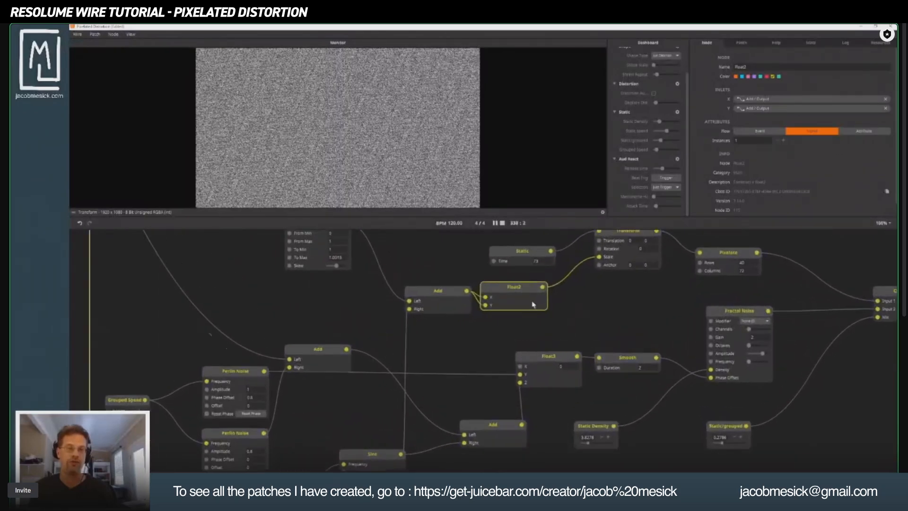
left_click_drag(511, 295, 525, 288)
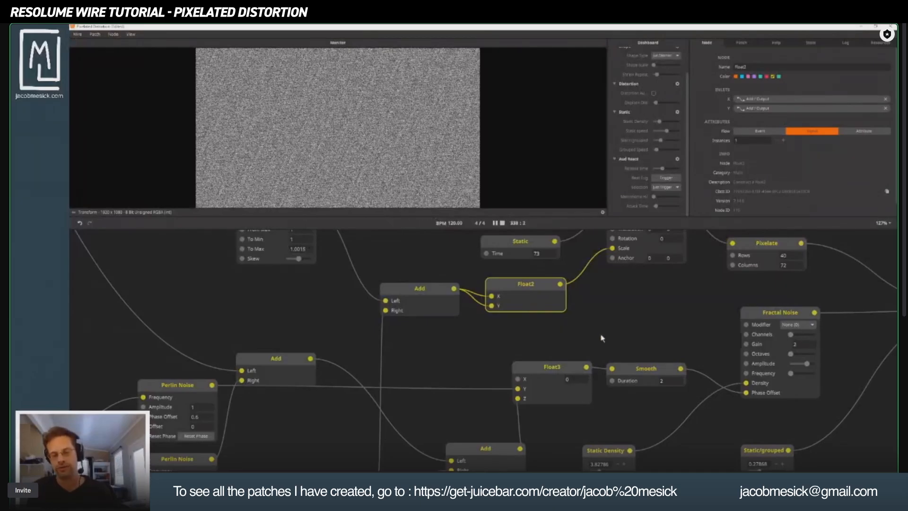
left_click_drag(621, 329, 581, 382)
mouse_move(573, 306)
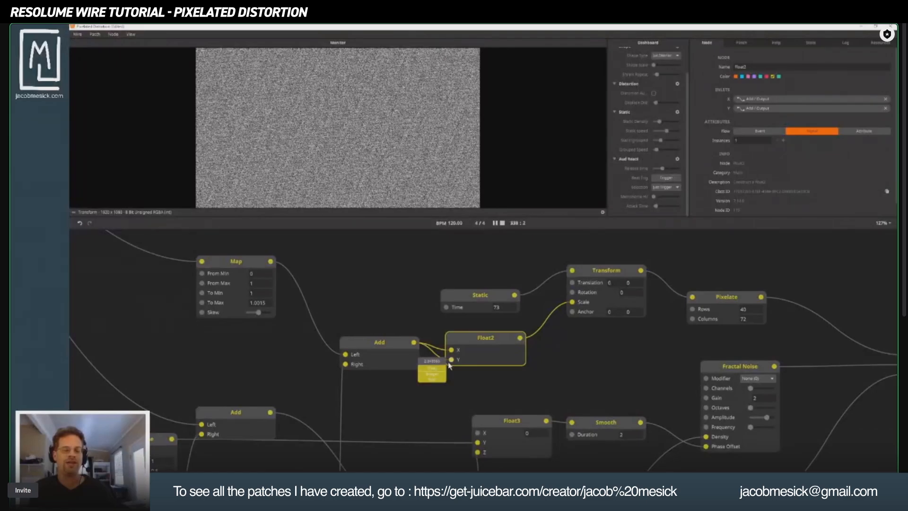
mouse_move(452, 351)
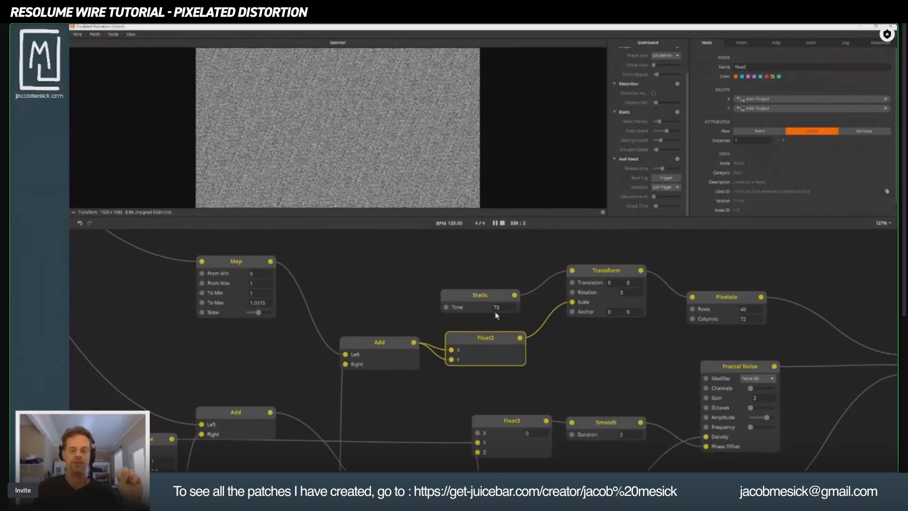
Step: Move the Static node up away from Float2, and compare the Static, Transform and Pixelate outputs in the monitor
left_click(598, 272)
left_click_drag(466, 301, 467, 267)
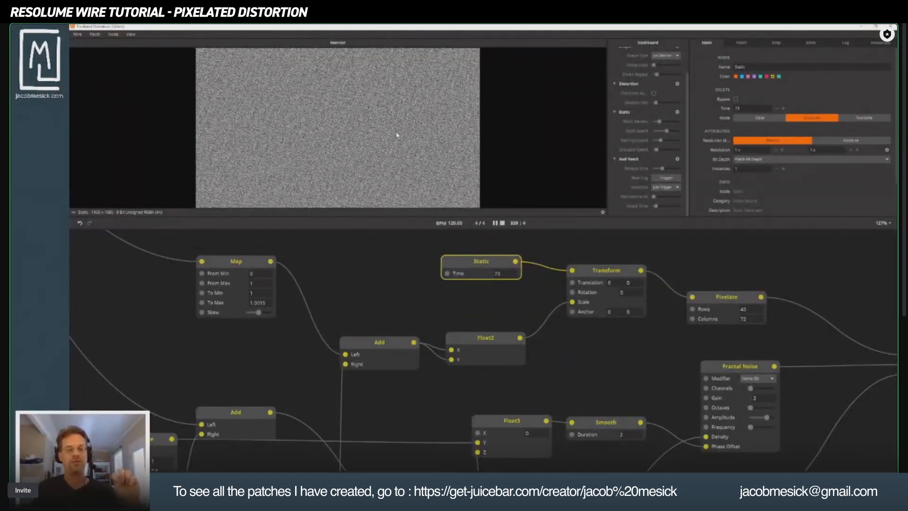
left_click(598, 273)
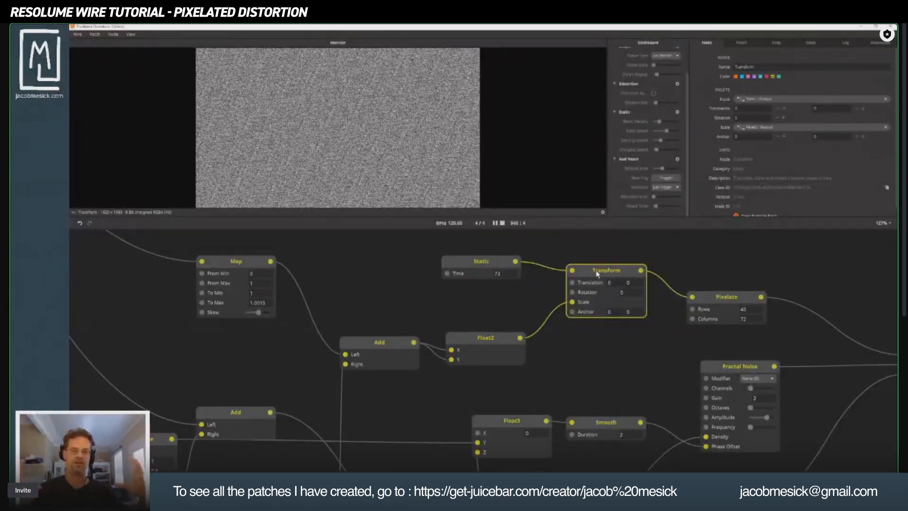
left_click(711, 305)
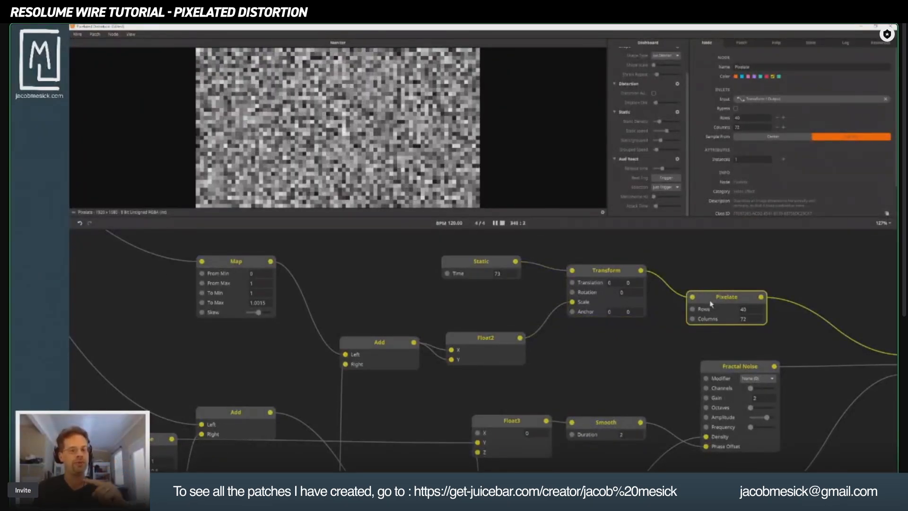
left_click_drag(710, 304, 460, 292)
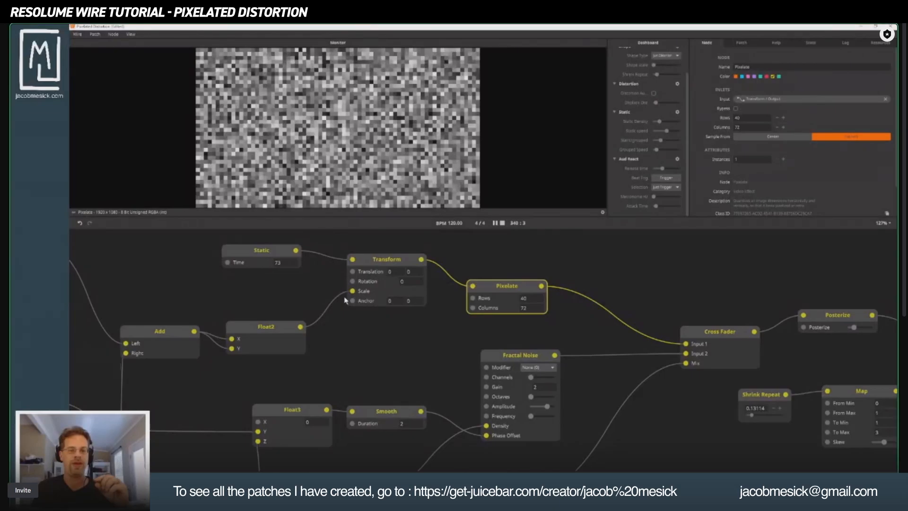
Step: Examine the Transform and Pixelate nodes and trace the static branch alongside Fractal Noise to the Cross Fader
left_click(374, 259)
left_click(500, 290)
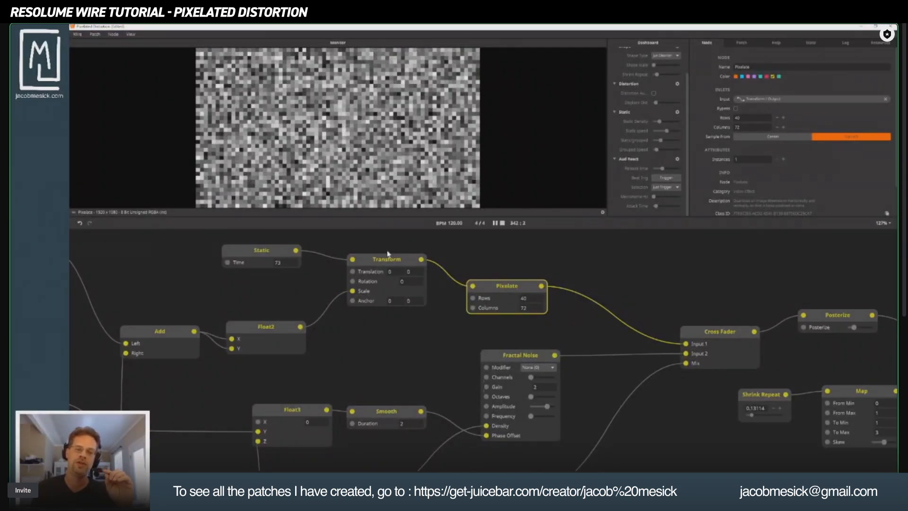
left_click_drag(395, 295, 416, 408)
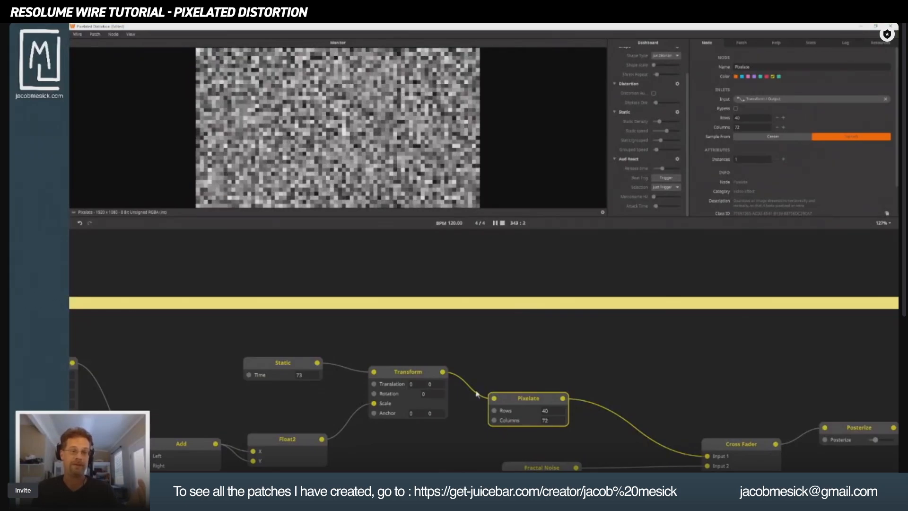
left_click_drag(656, 383, 395, 252)
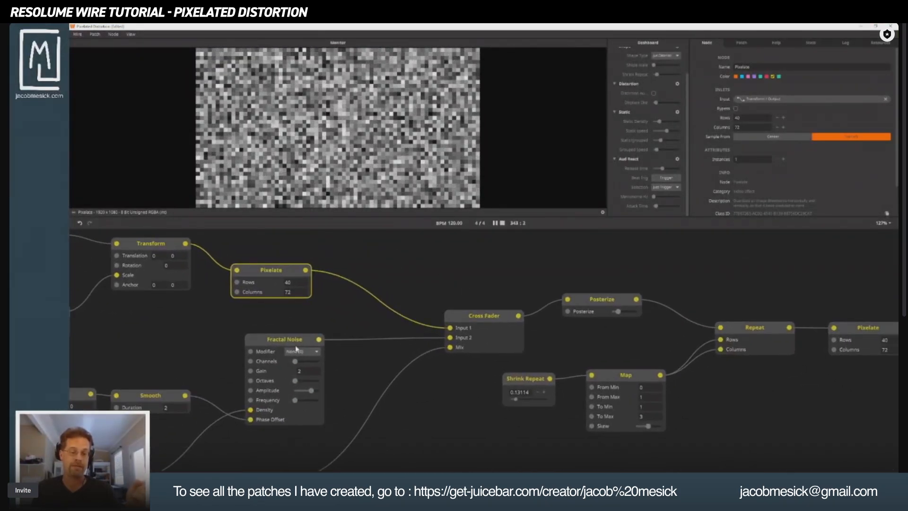
left_click_drag(239, 329, 531, 279)
scroll(501, 302, "down", 3)
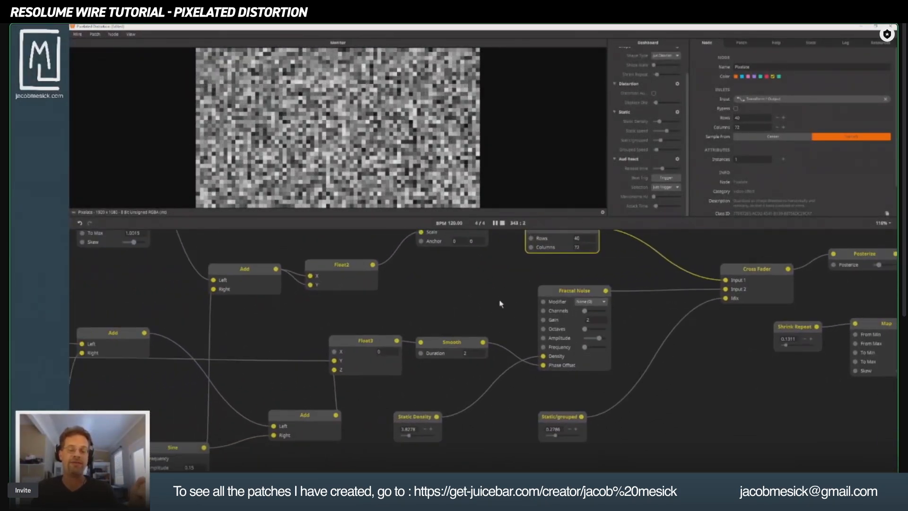
left_click_drag(525, 320, 602, 369)
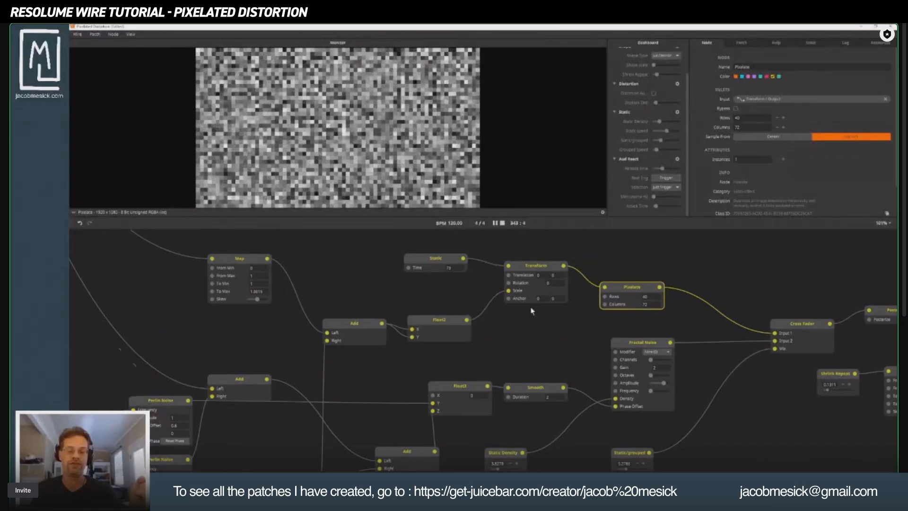
left_click_drag(315, 358, 388, 378)
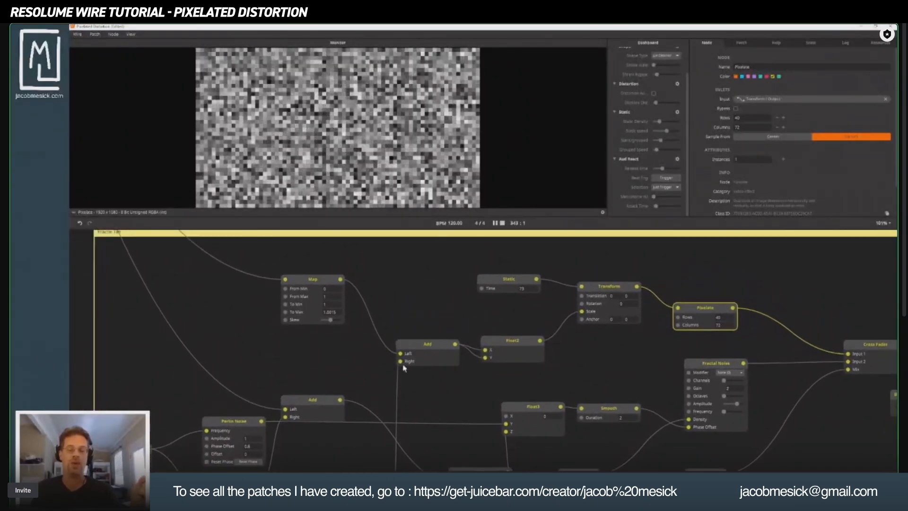
Step: Preview the Static, Pixelate and Fractal Noise nodes in the monitor to compare the two Cross Fader sources
left_click(507, 283)
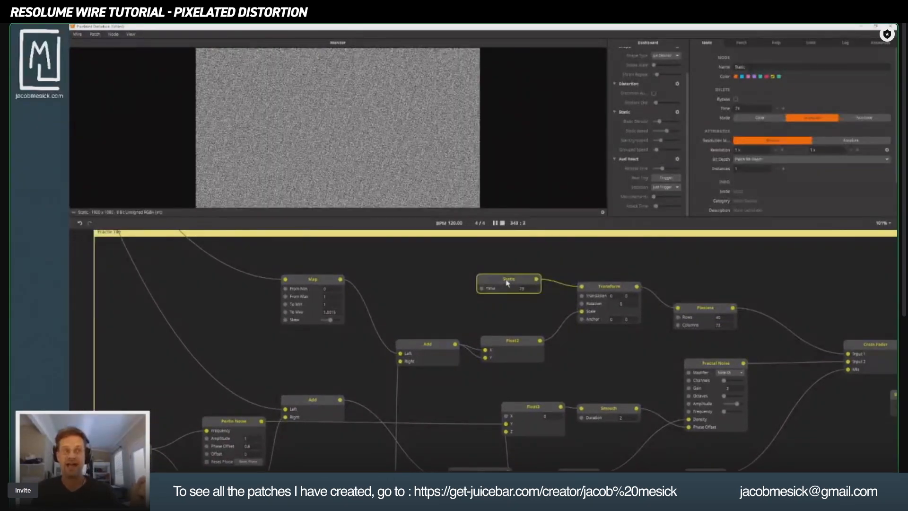
left_click(702, 310)
left_click_drag(689, 299, 614, 217)
left_click(647, 285)
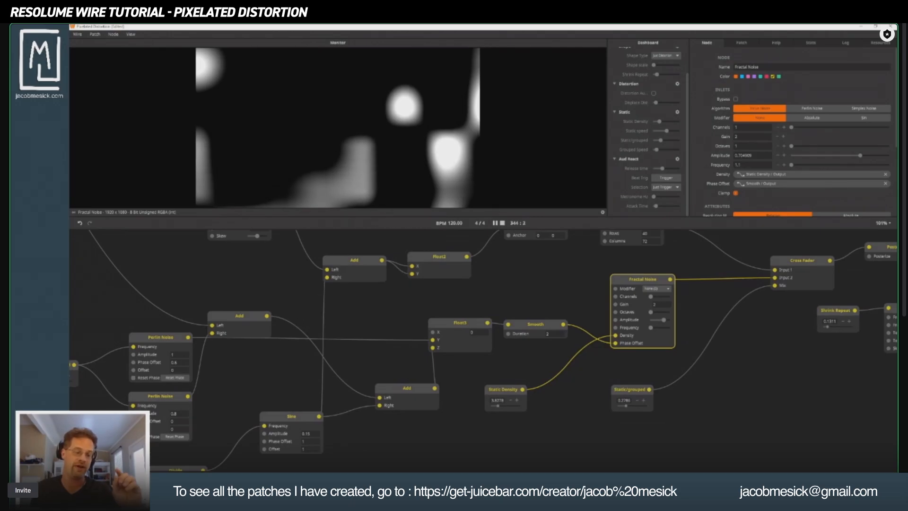
Step: Preview the Cross Fader and raise the Static/grouped mix to about half its range
left_click_drag(639, 365, 284, 428)
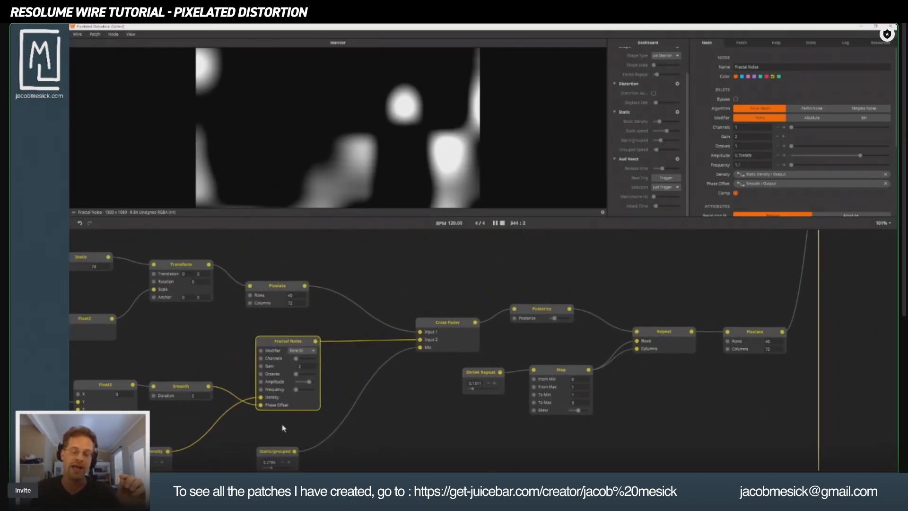
left_click(435, 324)
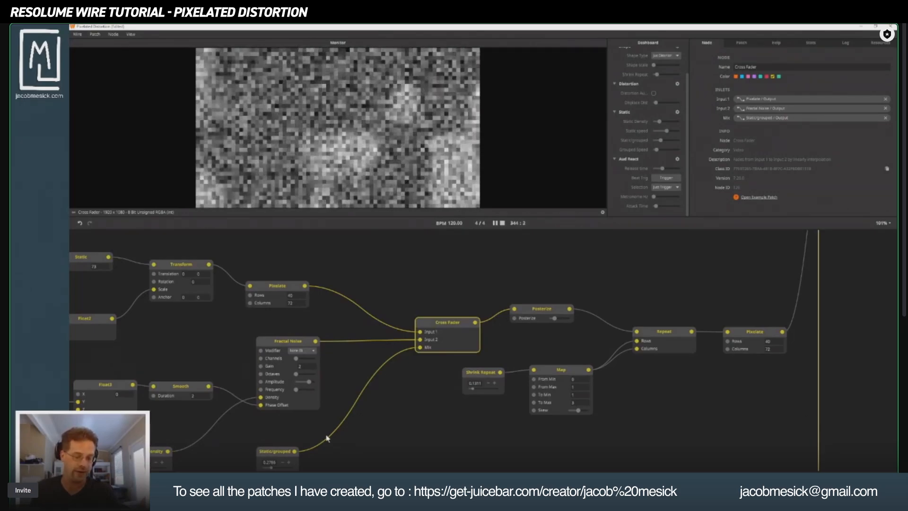
left_click_drag(326, 438, 385, 371)
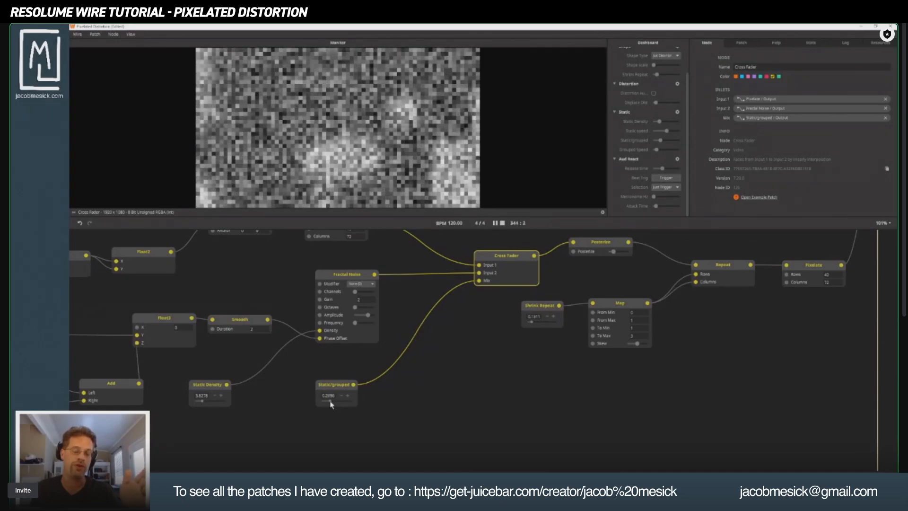
left_click_drag(330, 401, 337, 400)
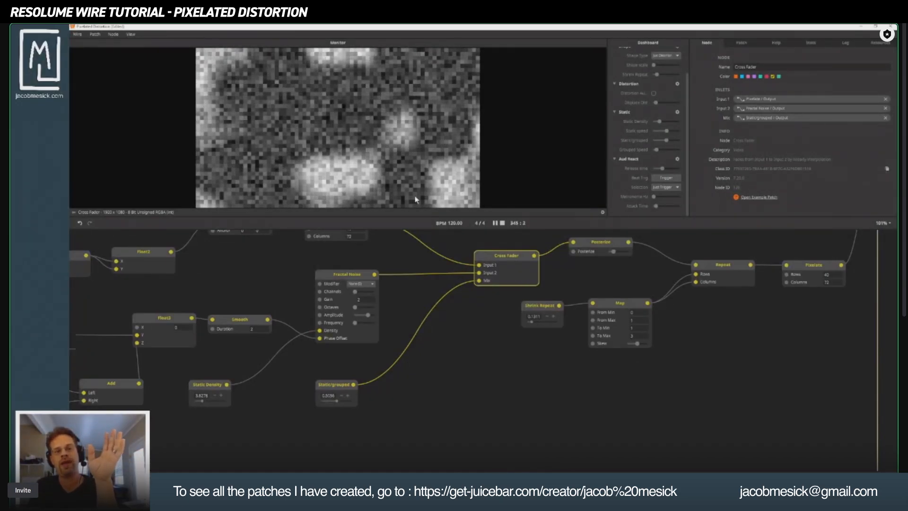
Step: Preview the Texture Out node at the end of the patch in the monitor
left_click_drag(696, 295, 71, 303)
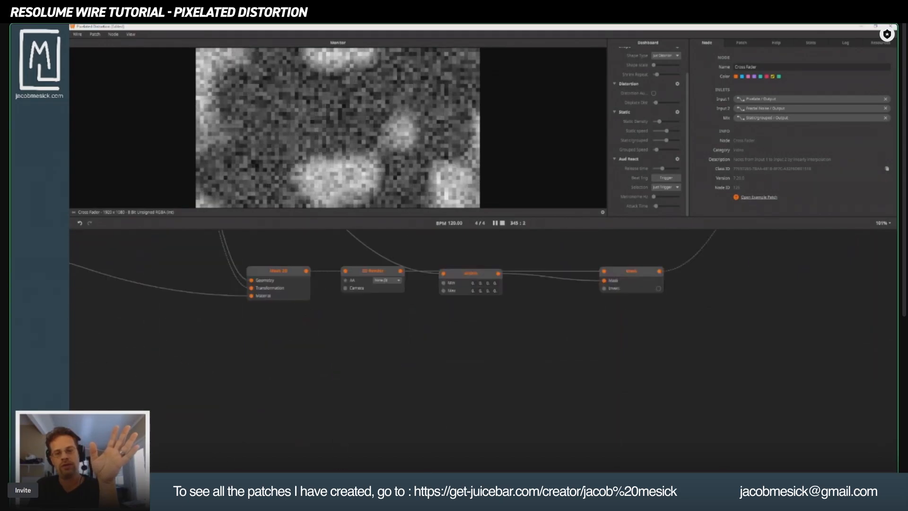
scroll(800, 322, "down", 3)
left_click_drag(801, 322, 634, 450)
left_click_drag(767, 367, 461, 424)
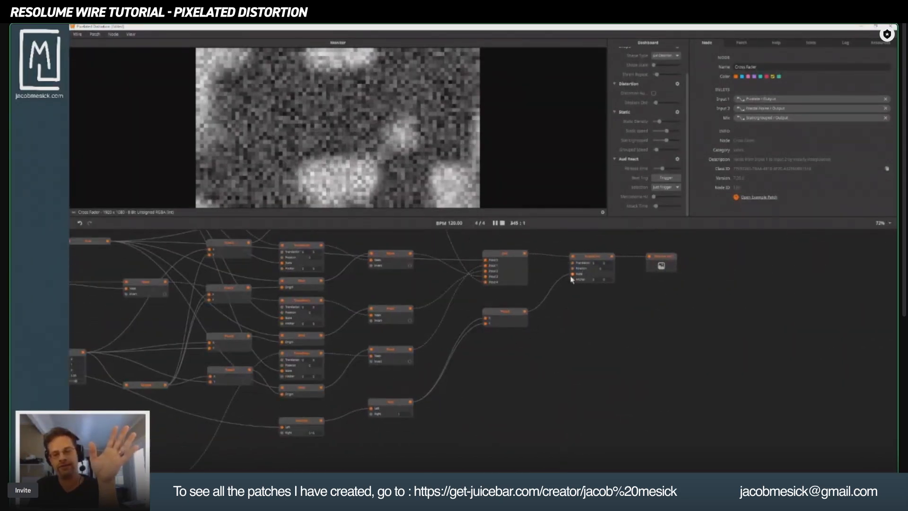
left_click(667, 259)
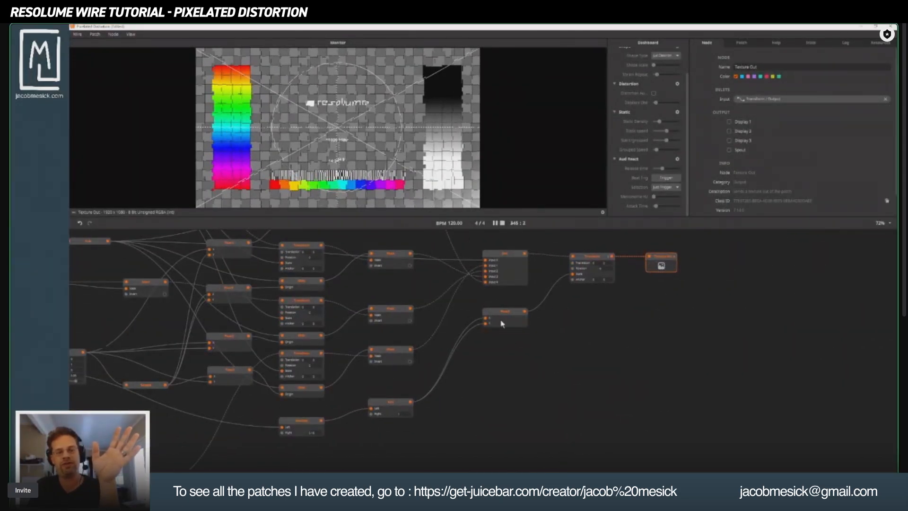
Step: Set the shape type to Circles and raise the displacement amount in the Distortion group to near maximum
scroll(661, 81, "up", 2)
left_click(668, 86)
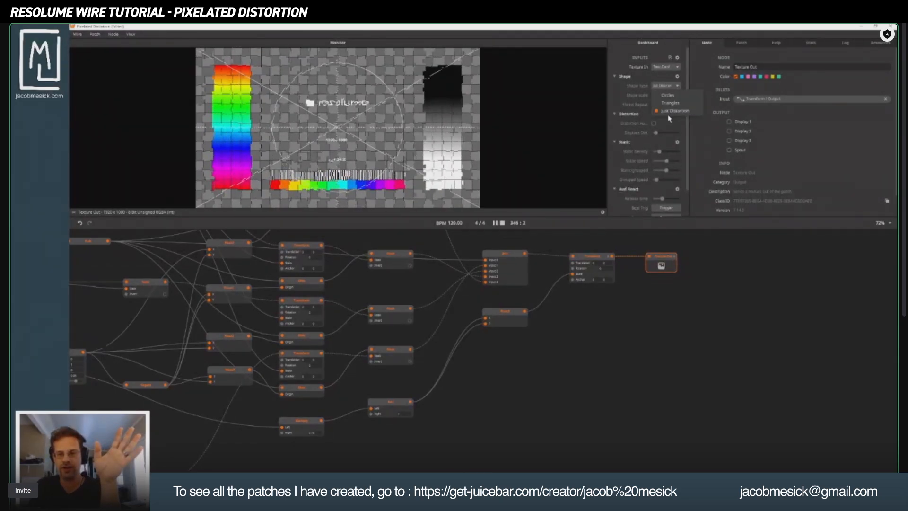
left_click(669, 114)
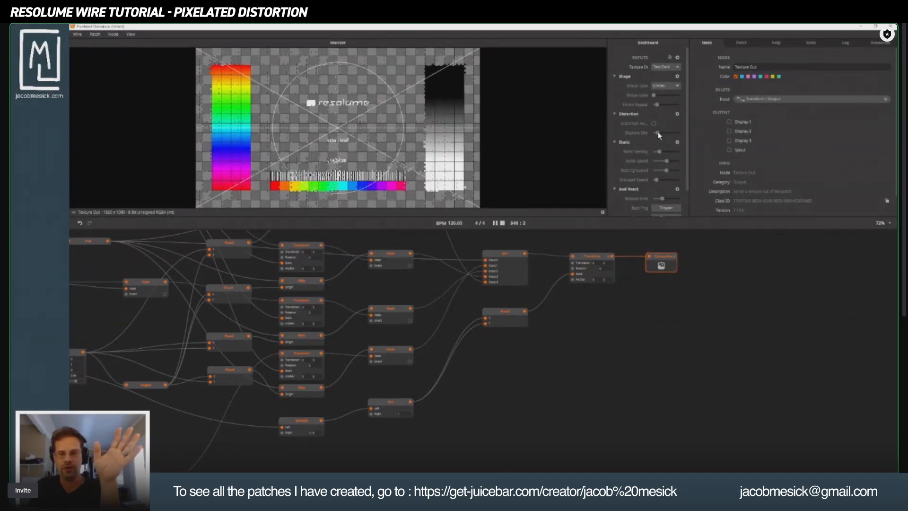
left_click_drag(658, 136, 673, 133)
Step: Preview the Join node and the uppermost Mask node feeding it in the monitor
left_click_drag(498, 372, 627, 410)
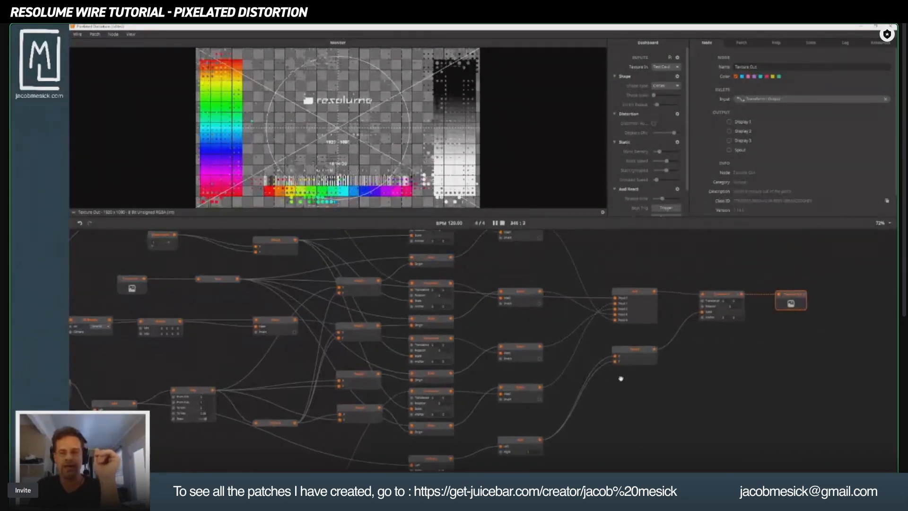
left_click(631, 292)
left_click_drag(485, 310, 608, 371)
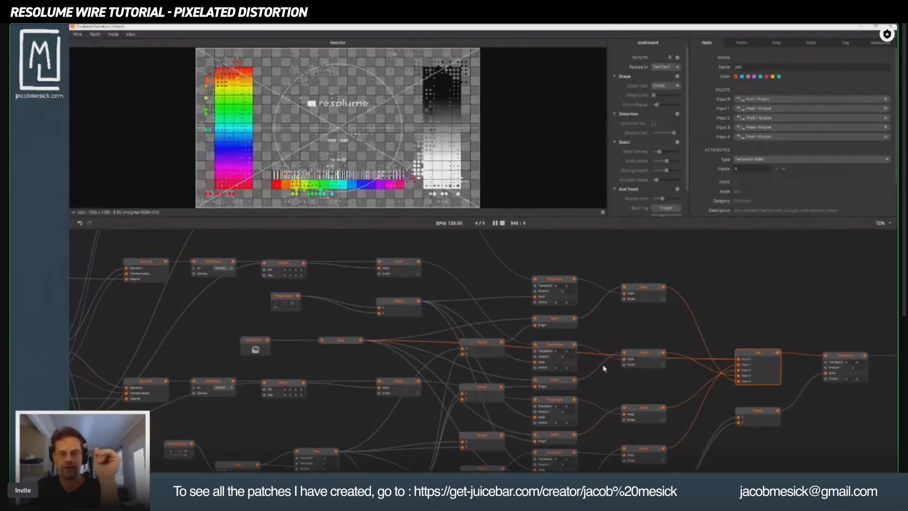
left_click(649, 295)
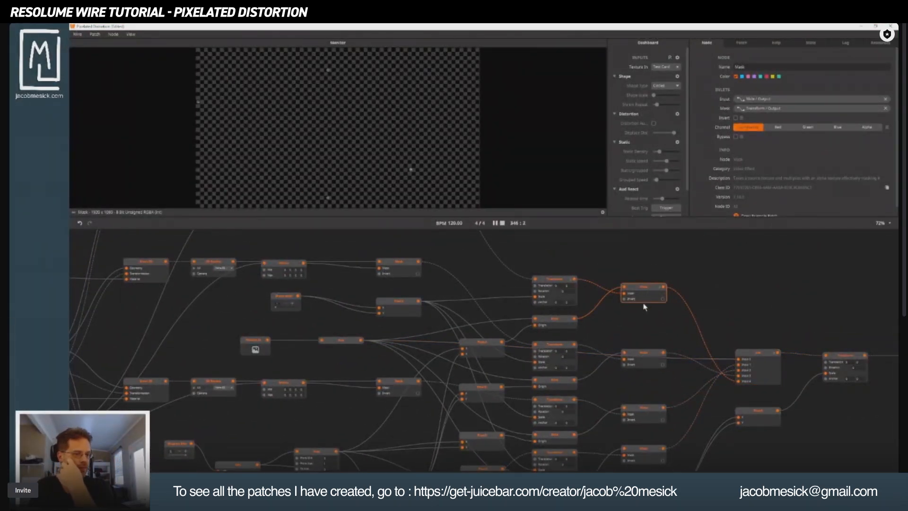
Step: Return to the static group and compare the Cross Fader and Posterize outputs in the monitor
left_click_drag(349, 348, 577, 264)
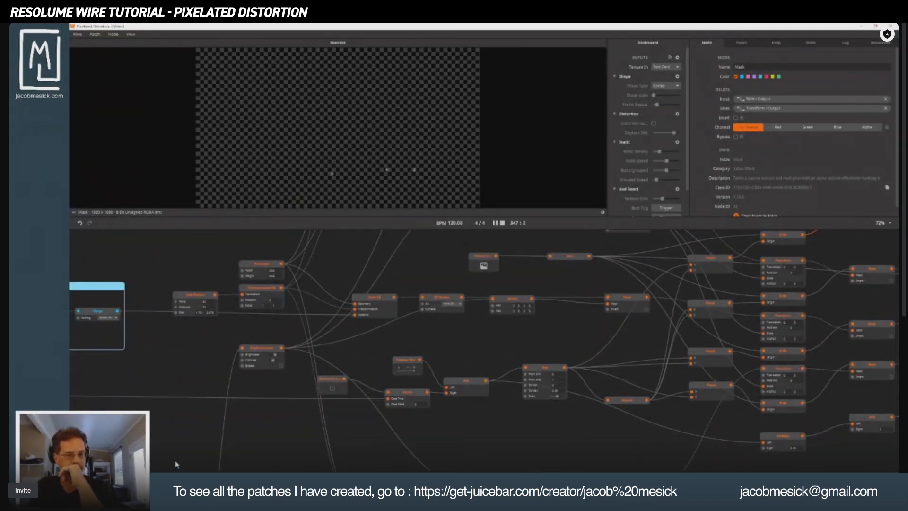
left_click_drag(304, 418, 655, 322)
left_click_drag(477, 363, 510, 164)
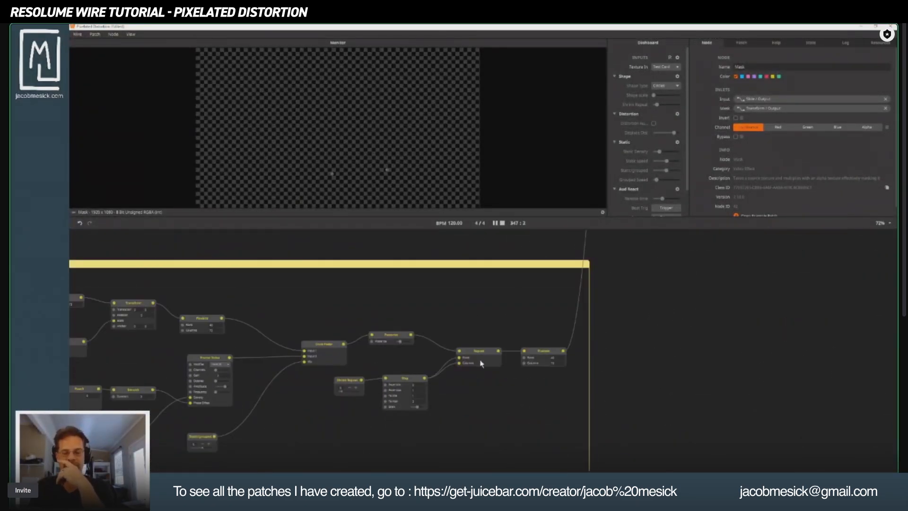
left_click_drag(332, 396, 523, 350)
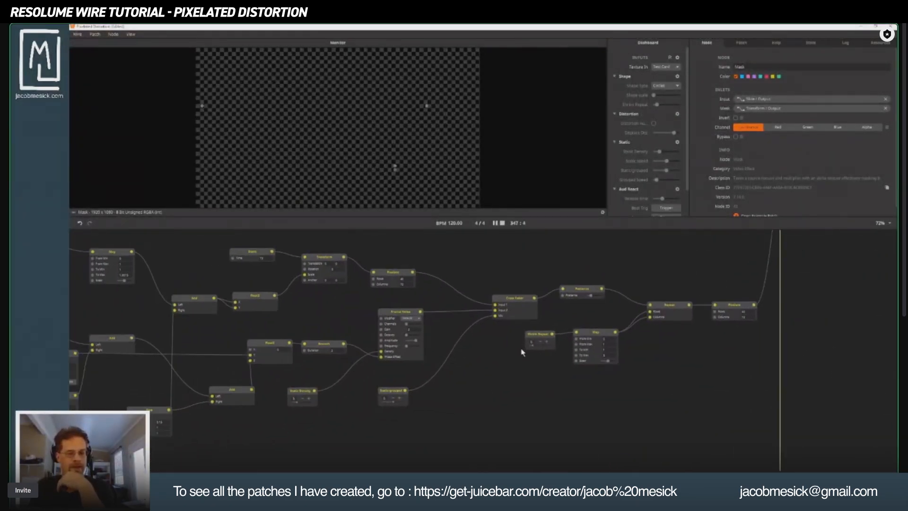
left_click(524, 306)
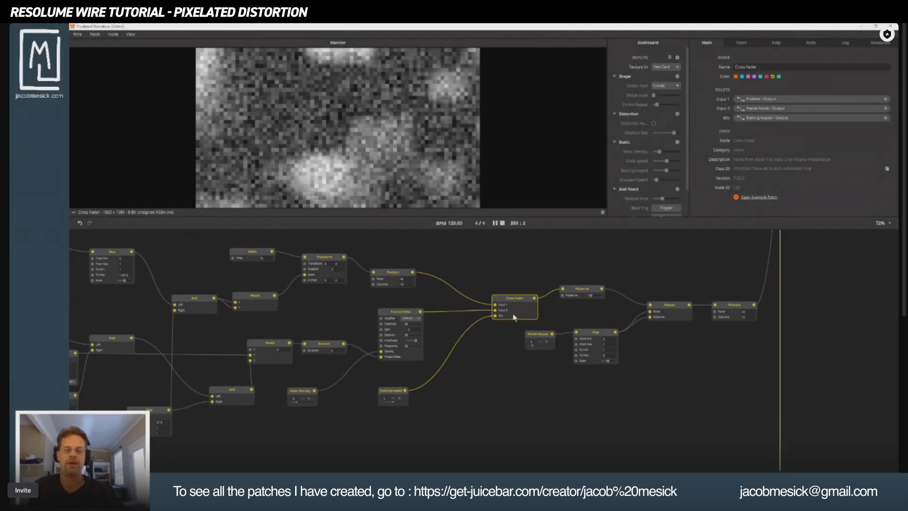
left_click(571, 291)
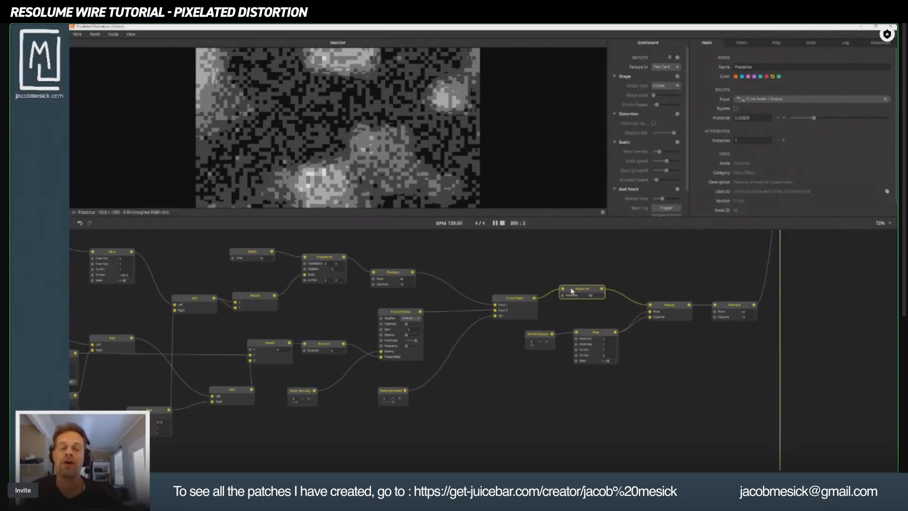
left_click(513, 306)
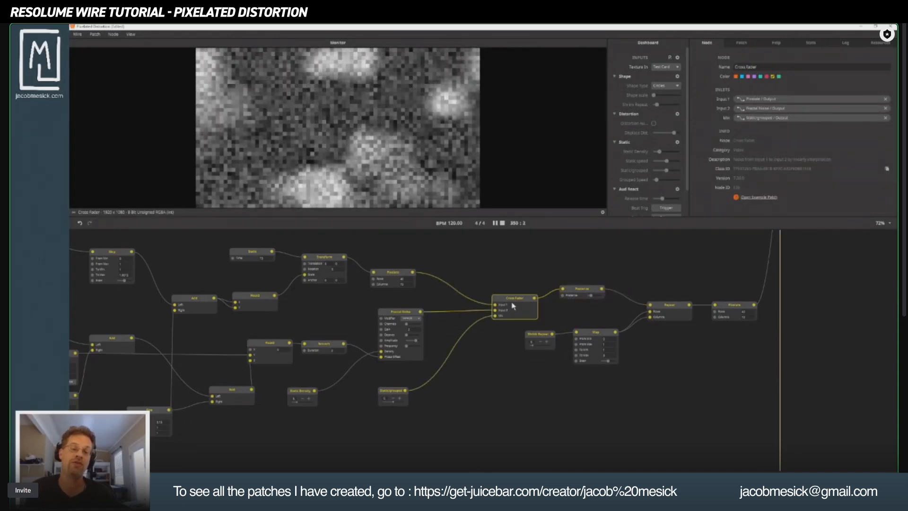
left_click(580, 295)
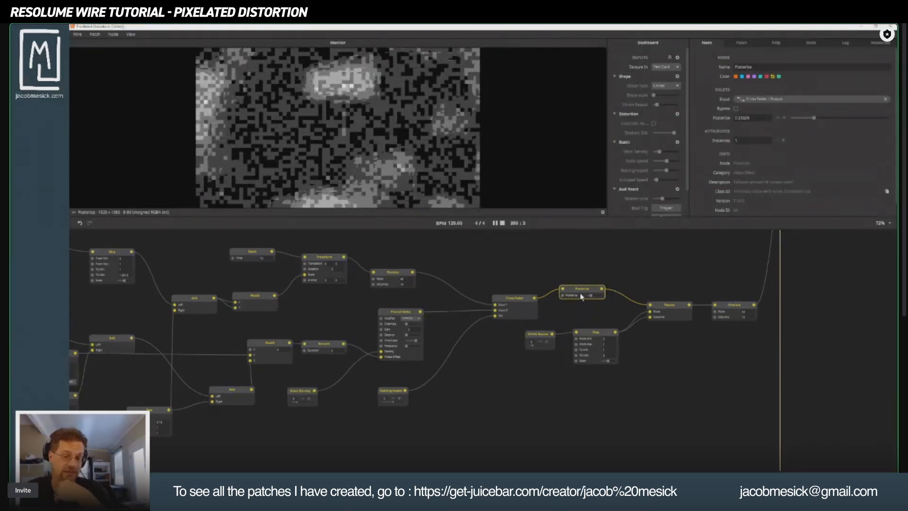
Step: Preview the Repeat node and the final Pixelate node that follows it
left_click(676, 310)
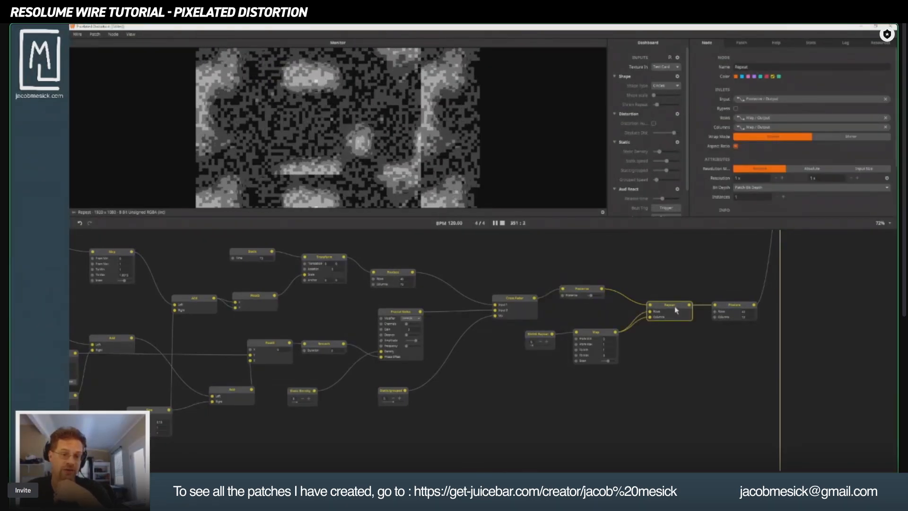
left_click_drag(676, 309, 454, 365)
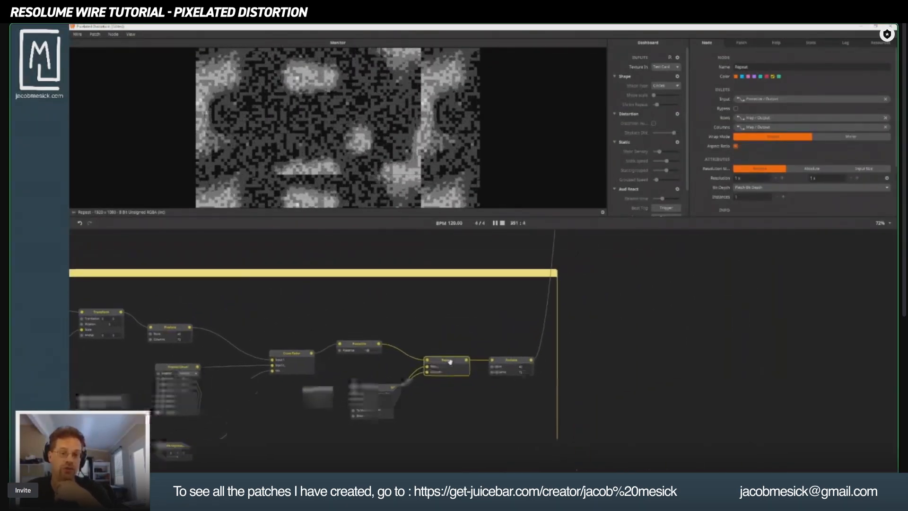
left_click(513, 358)
left_click_drag(538, 310, 642, 267)
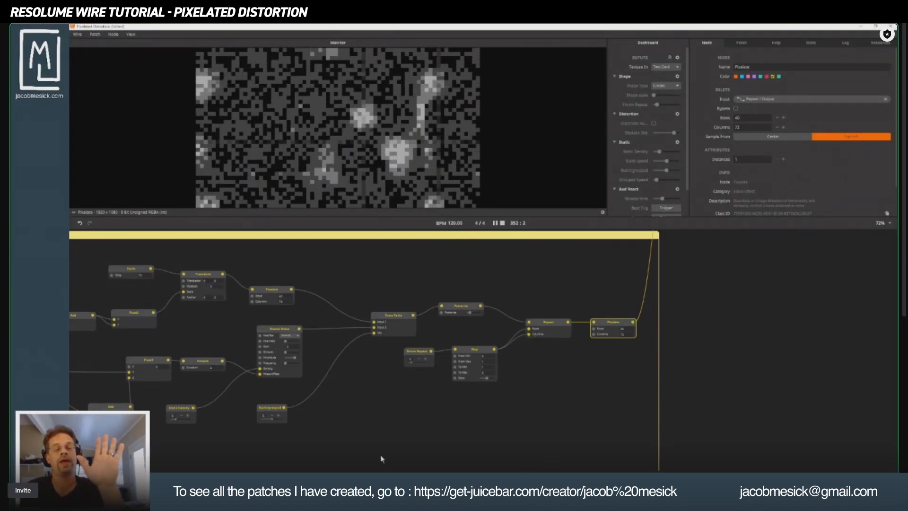
Step: Inspect the Shrink Repeat input that drives Repeat through the Map node, and compare the Repeat and final Pixelate outputs
left_click(418, 355)
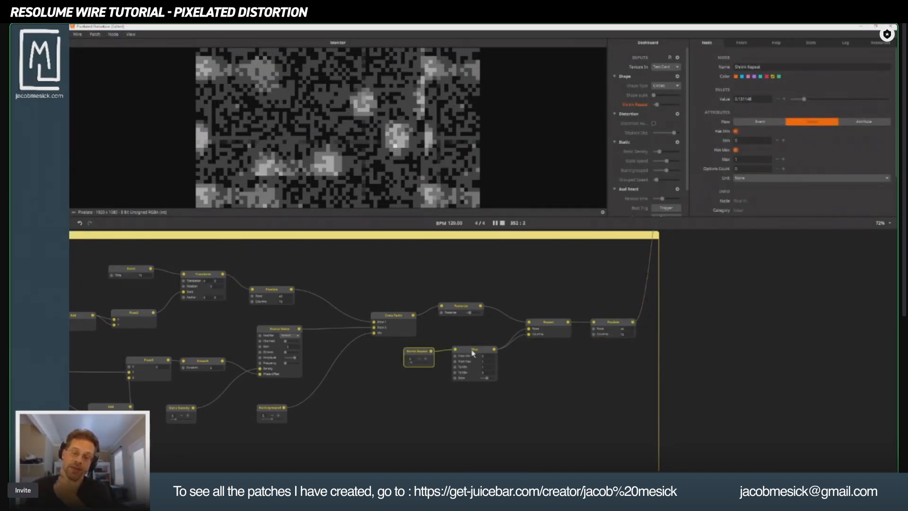
left_click(555, 332)
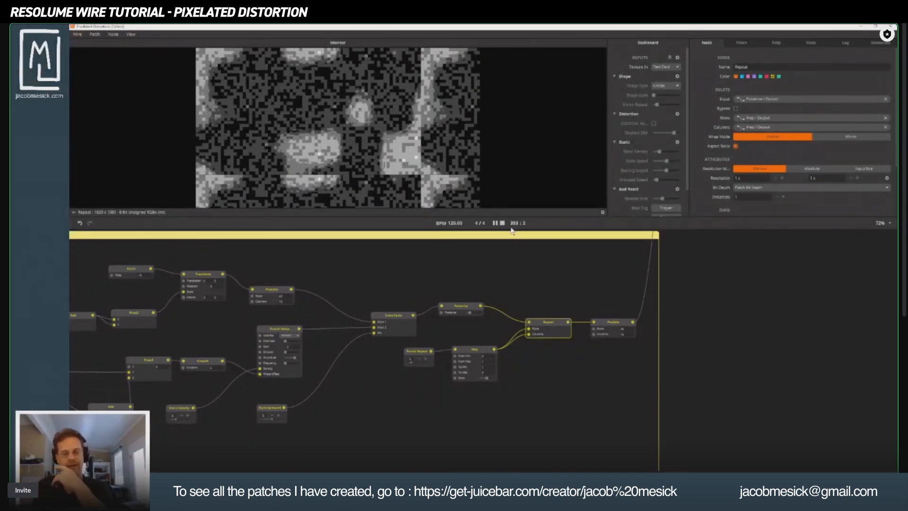
left_click(606, 322)
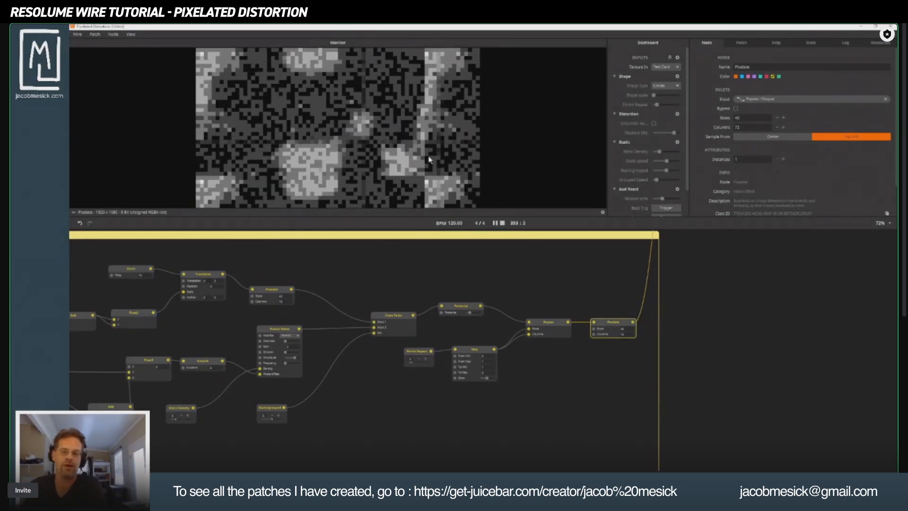
Step: Preview the Bright.Contrast node that receives the static group's final Pixelate output
scroll(531, 353, "up", 6)
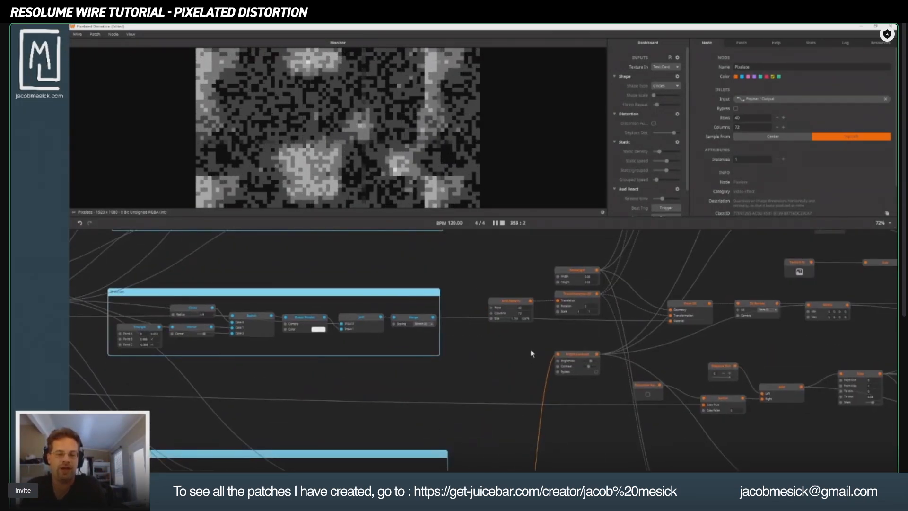
left_click(577, 354)
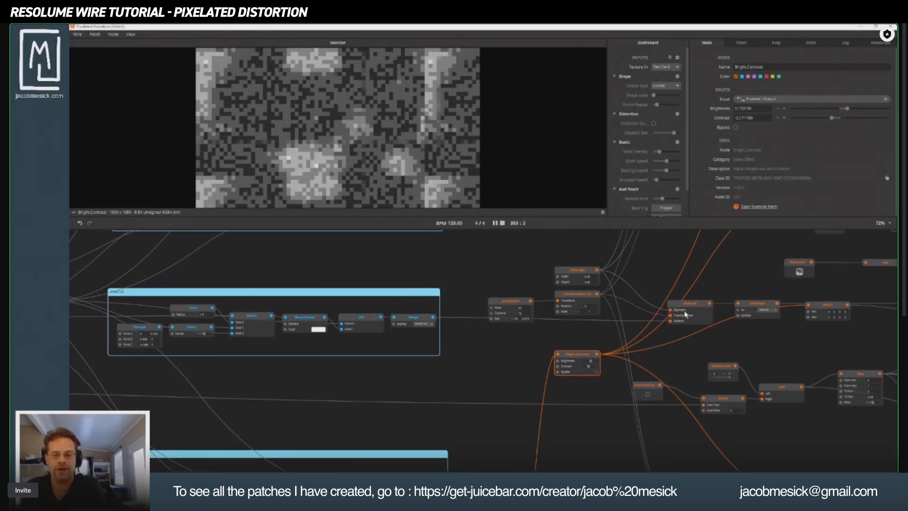
Step: Examine the four blue shape set groups and how their inputs and outputs connect to the rest of the patch
scroll(709, 307, "up", 4)
scroll(709, 308, "right", 3)
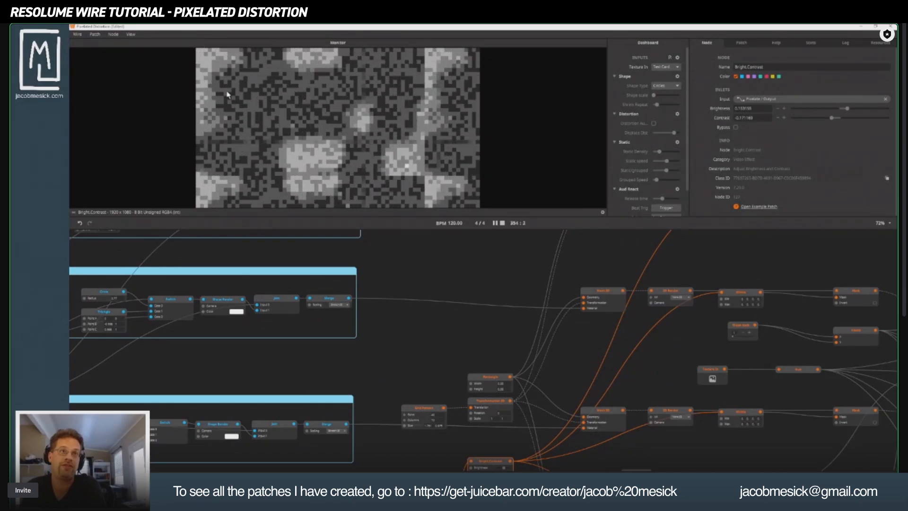
scroll(458, 344, "left", 6)
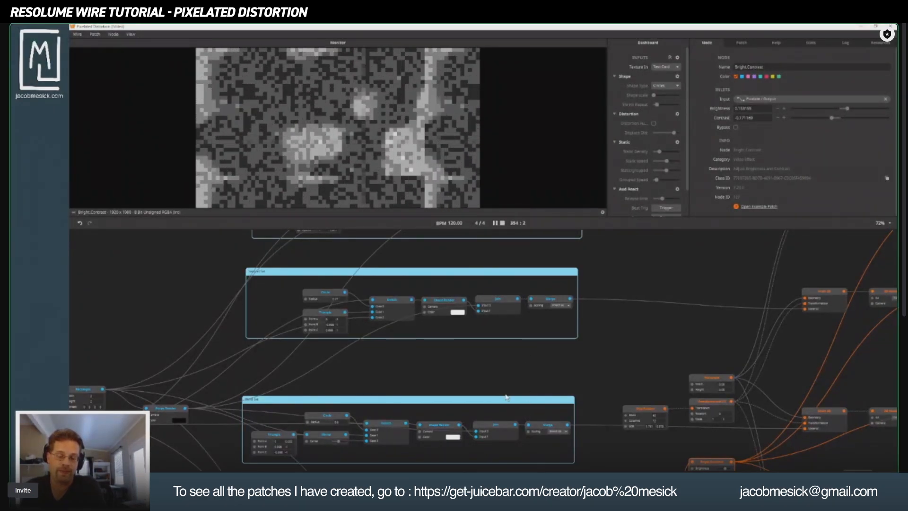
left_click_drag(505, 397, 606, 306)
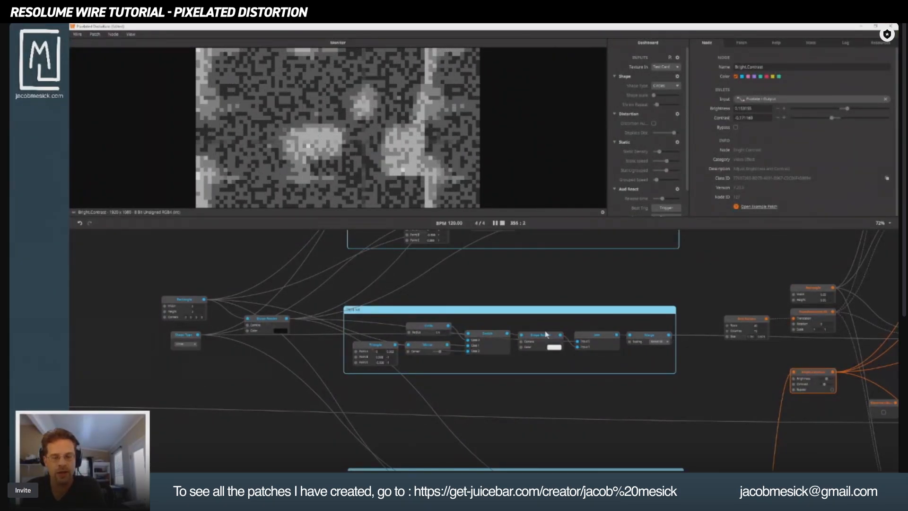
left_click_drag(200, 329, 404, 410)
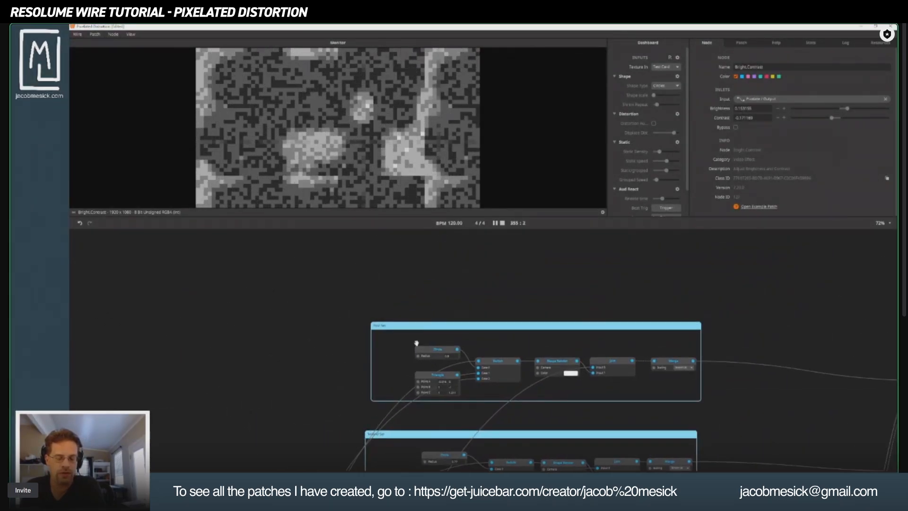
left_click_drag(416, 342, 368, 301)
scroll(431, 309, "down", 8)
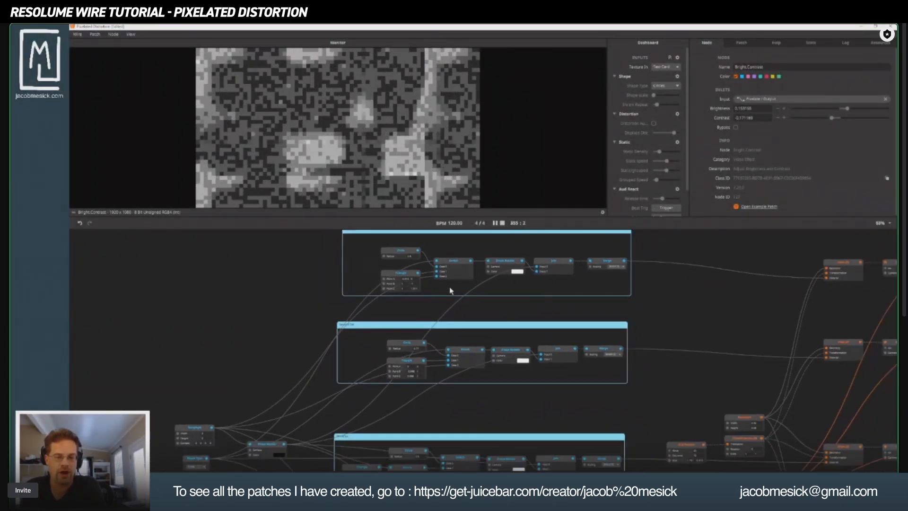
left_click_drag(478, 371, 508, 334)
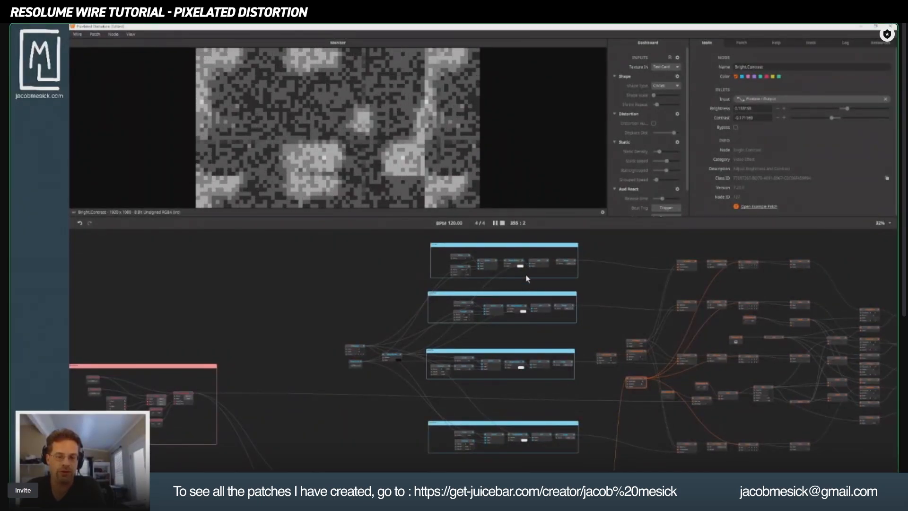
scroll(528, 279, "up", 4)
scroll(535, 281, "up", 3)
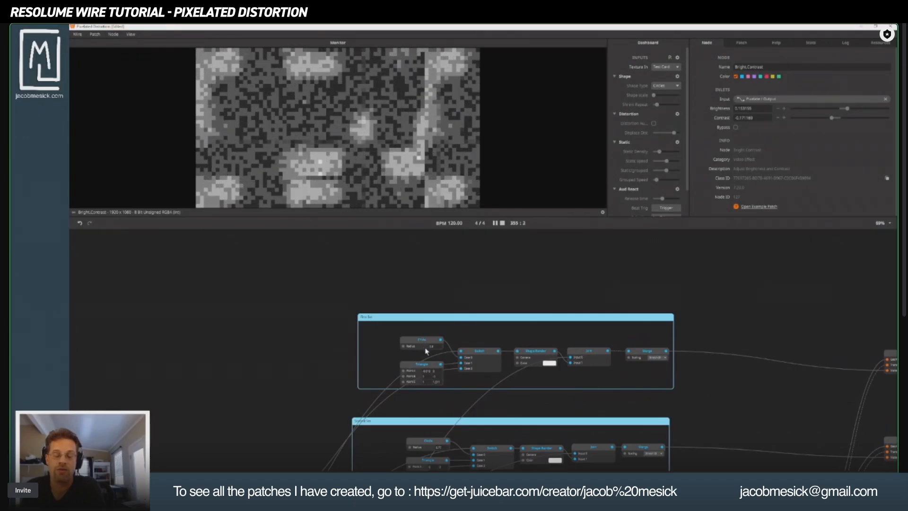
Step: Preview the First Set's Switch and Triangle nodes and the shared Rectangle node that feeds all the sets
left_click(476, 356)
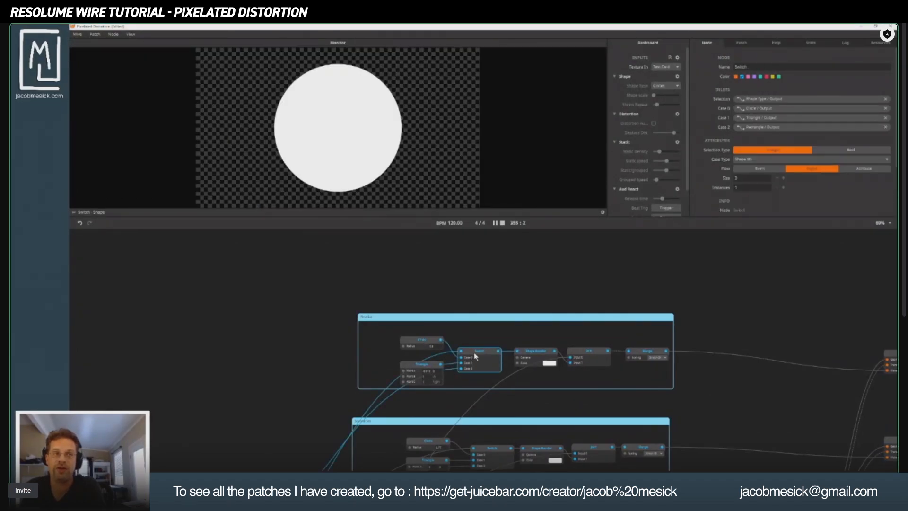
left_click(415, 369)
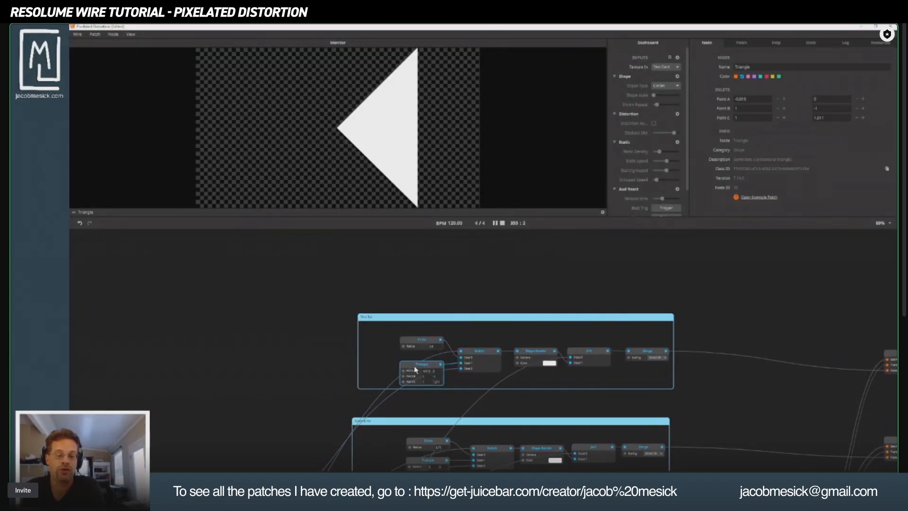
left_click_drag(343, 416, 508, 326)
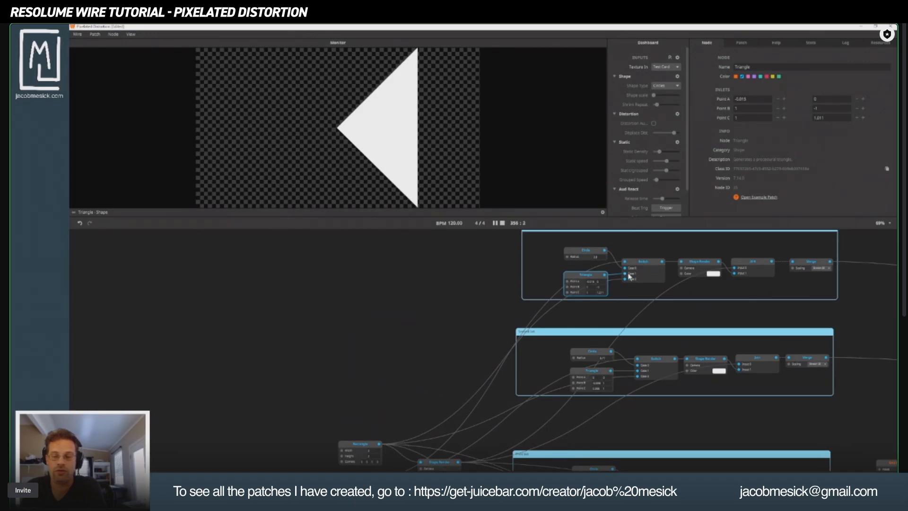
left_click_drag(433, 400, 479, 339)
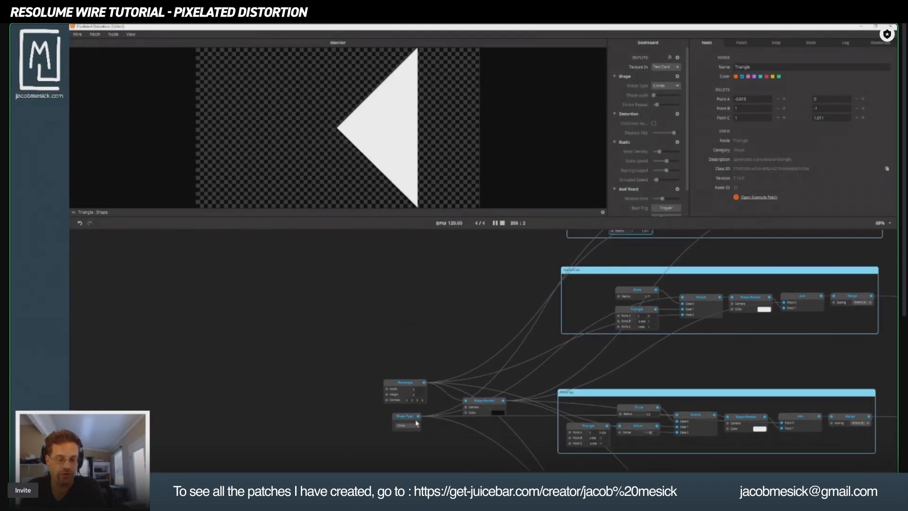
left_click(406, 383)
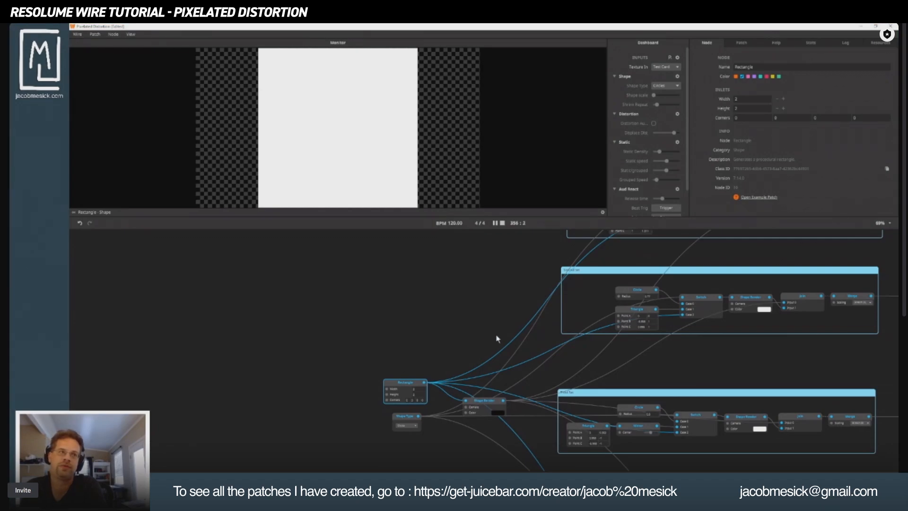
Step: Return to the First Set and preview its Circle node, followed by its Triangle node
left_click_drag(492, 314, 397, 385)
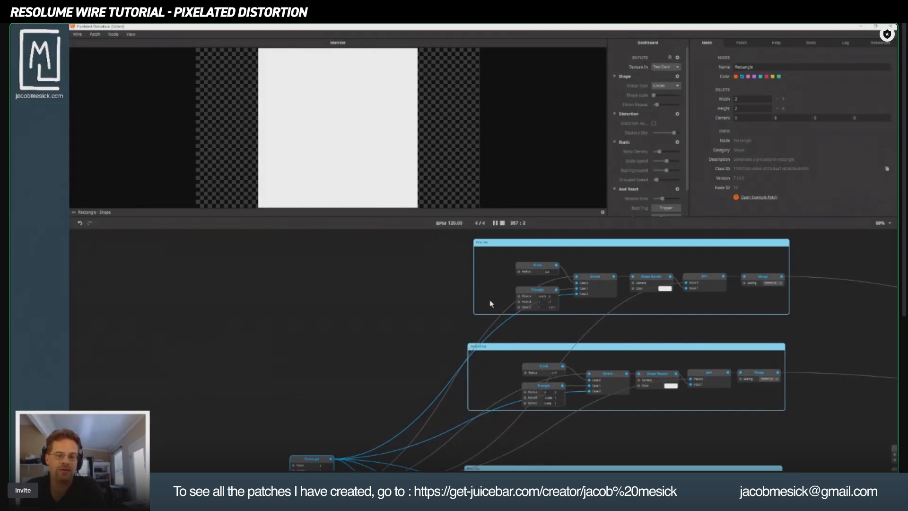
left_click(539, 270)
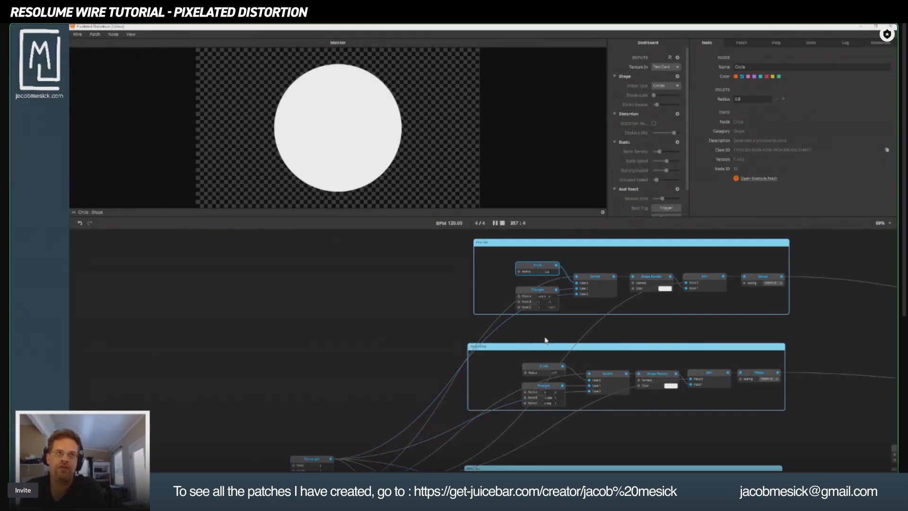
left_click(521, 295)
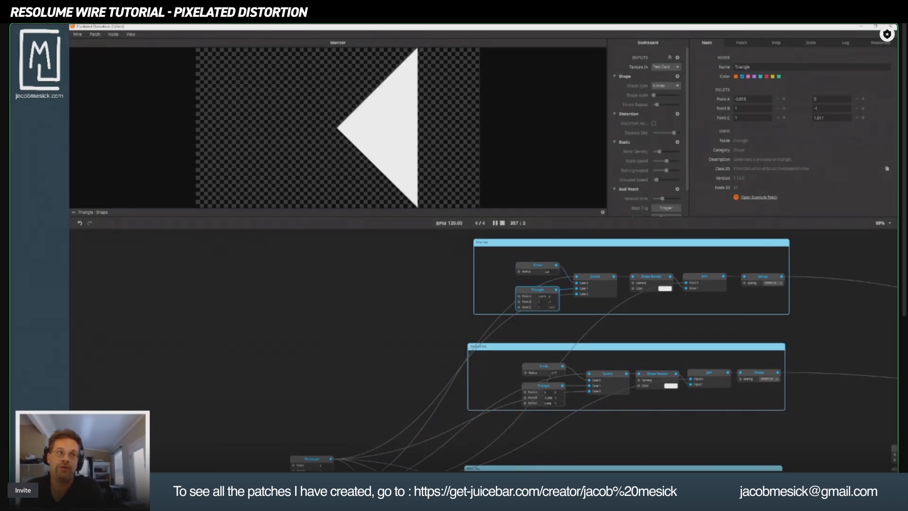
Step: Compare the Circle nodes of the First Set and Second Set in the monitor
left_click_drag(441, 407, 416, 300)
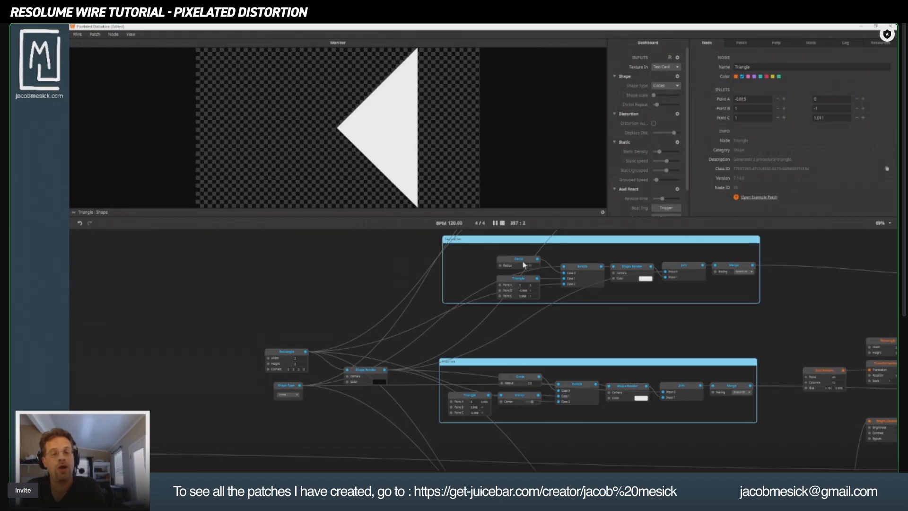
scroll(520, 308, "up", 2)
left_click(507, 289)
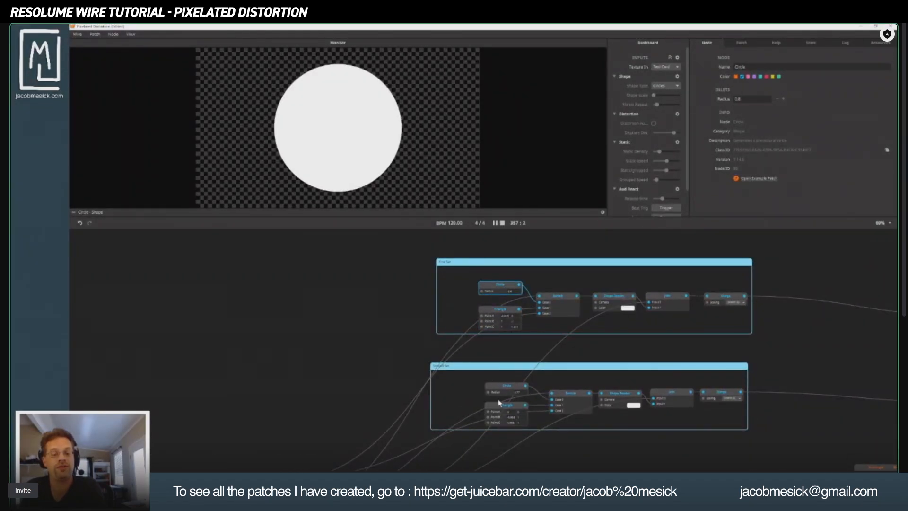
left_click(501, 387)
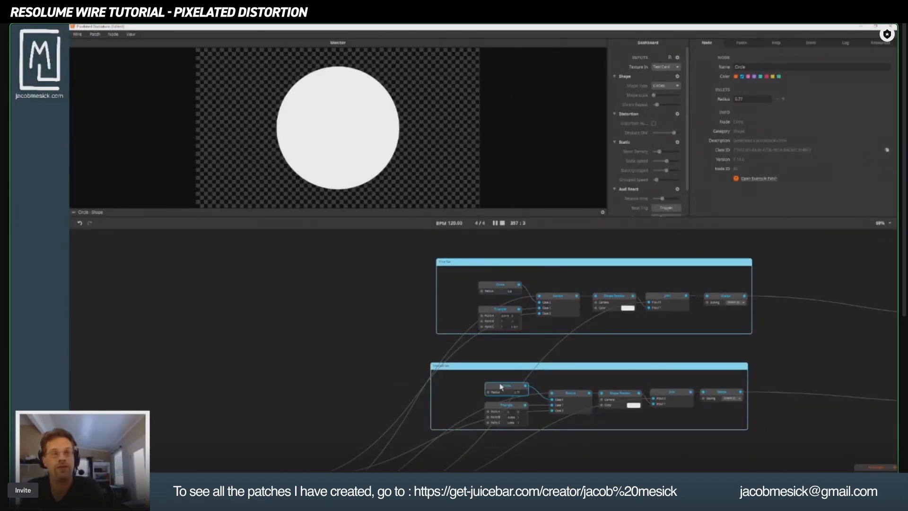
left_click(500, 289)
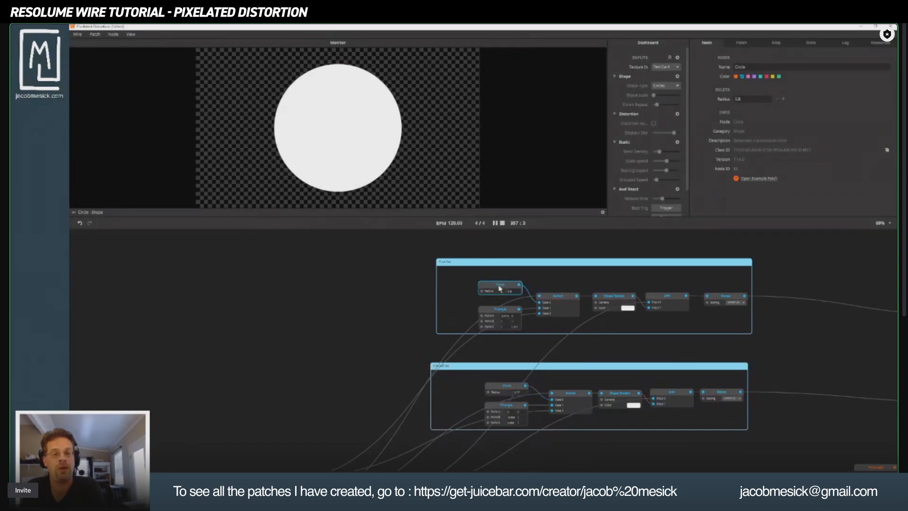
left_click(505, 390)
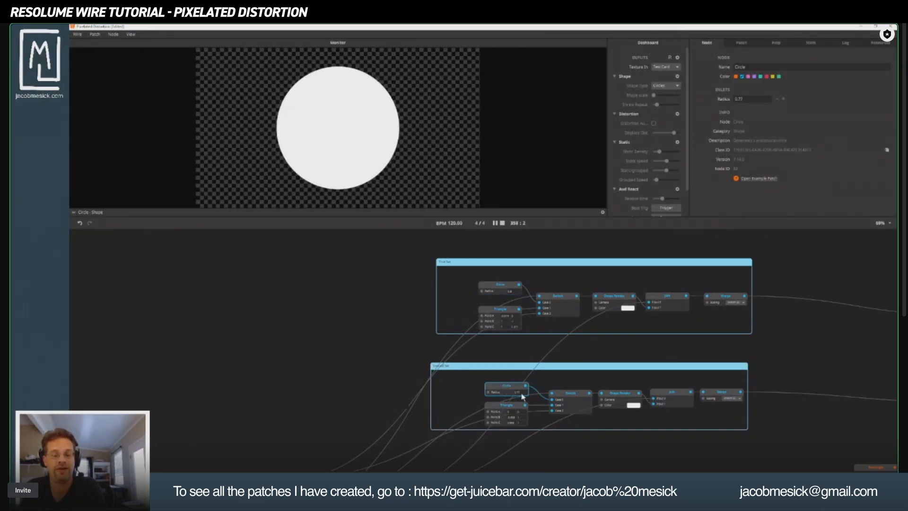
Step: Reduce the radius of the Second Set's Circle node to 0.68
scroll(522, 396, "up", 5)
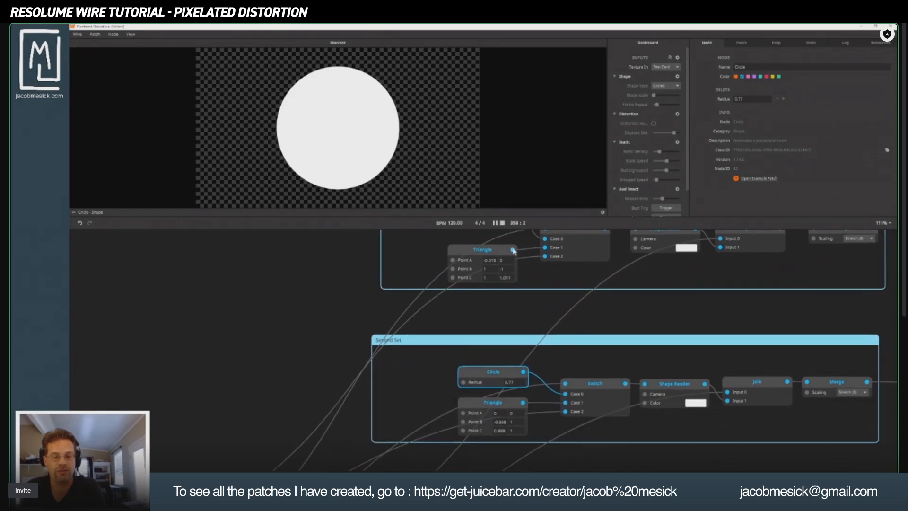
scroll(526, 422, "down", 3)
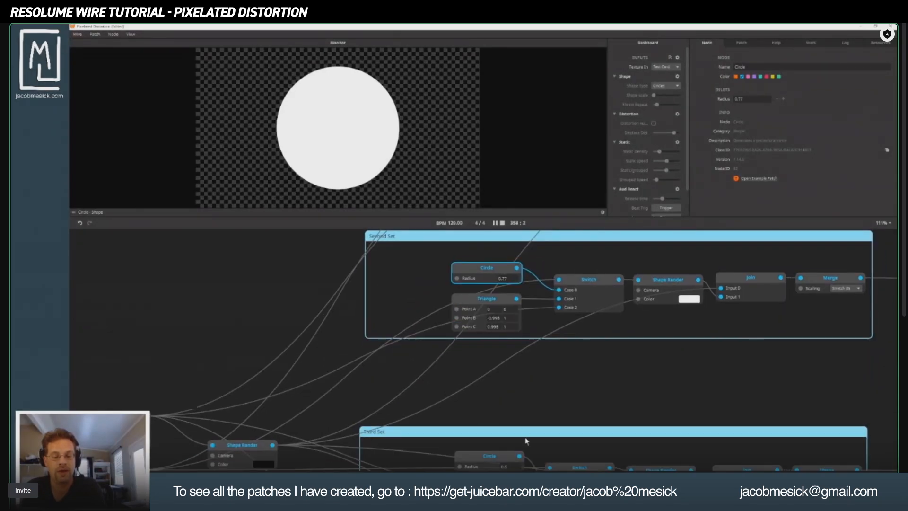
scroll(493, 439, "up", 1)
scroll(493, 439, "up", 1)
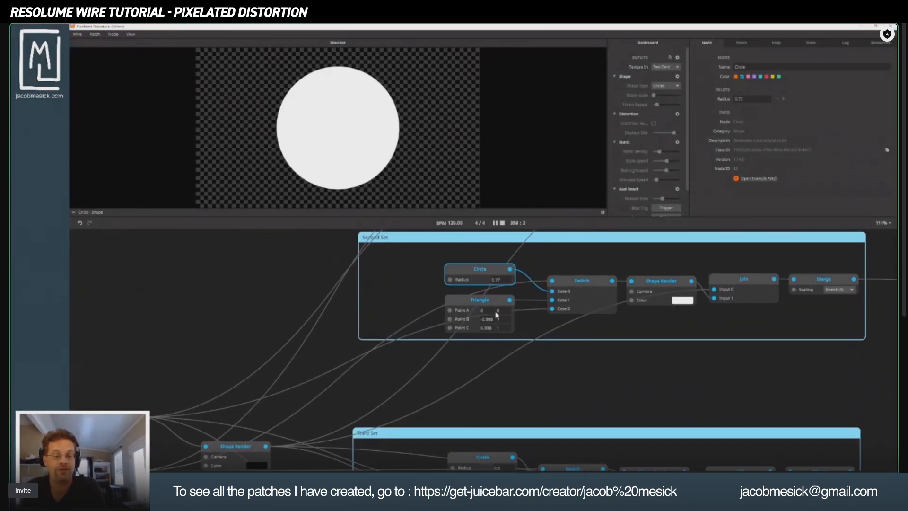
left_click_drag(498, 280, 499, 286)
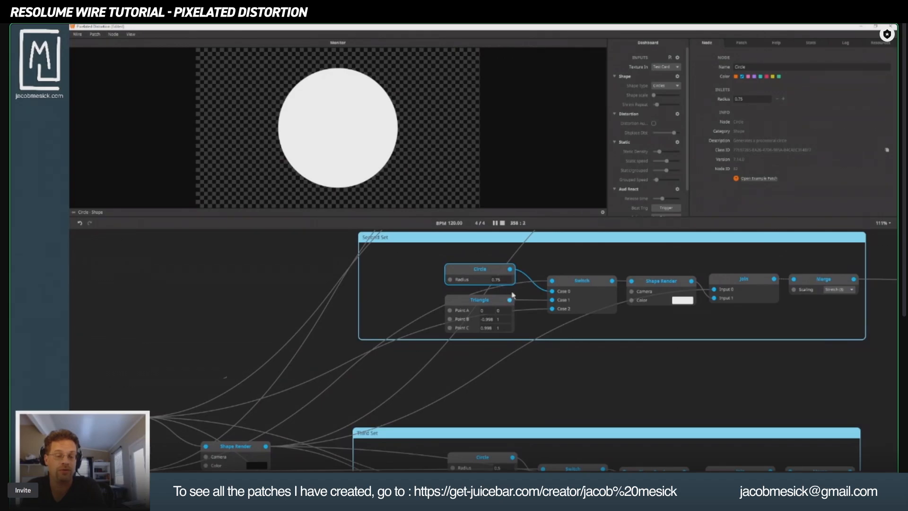
left_click_drag(499, 280, 502, 302)
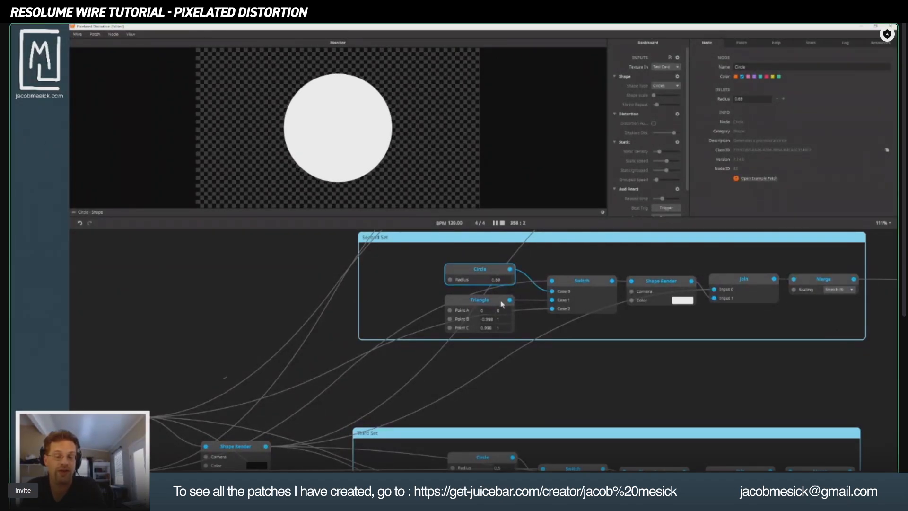
Step: Preview the Circle nodes of the Third Set and Fourth Set, and make the monitor area slightly taller
scroll(474, 349, "down", 2)
scroll(478, 364, "up", 5)
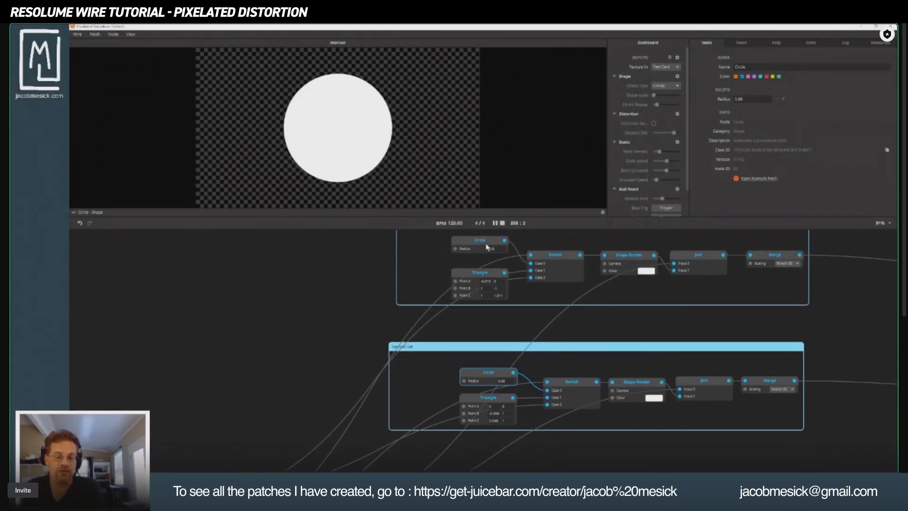
scroll(479, 394, "down", 3)
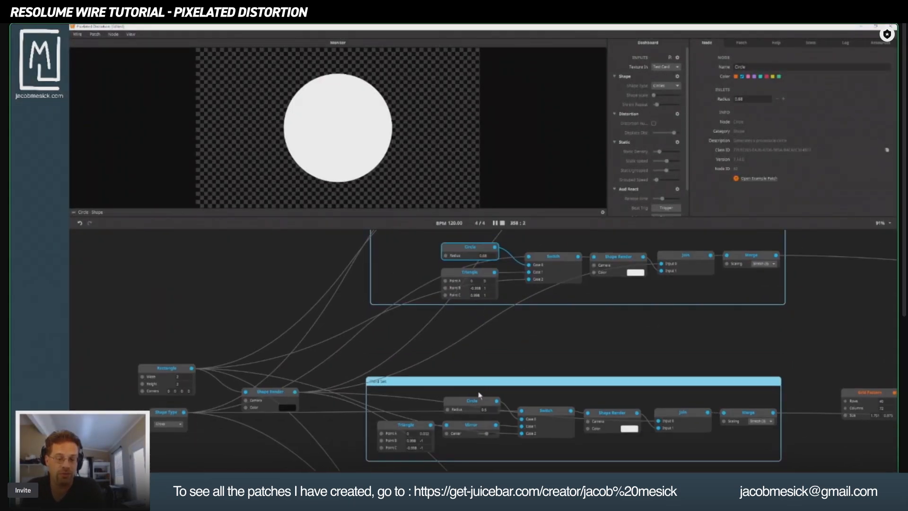
left_click(477, 401)
scroll(473, 447, "down", 3)
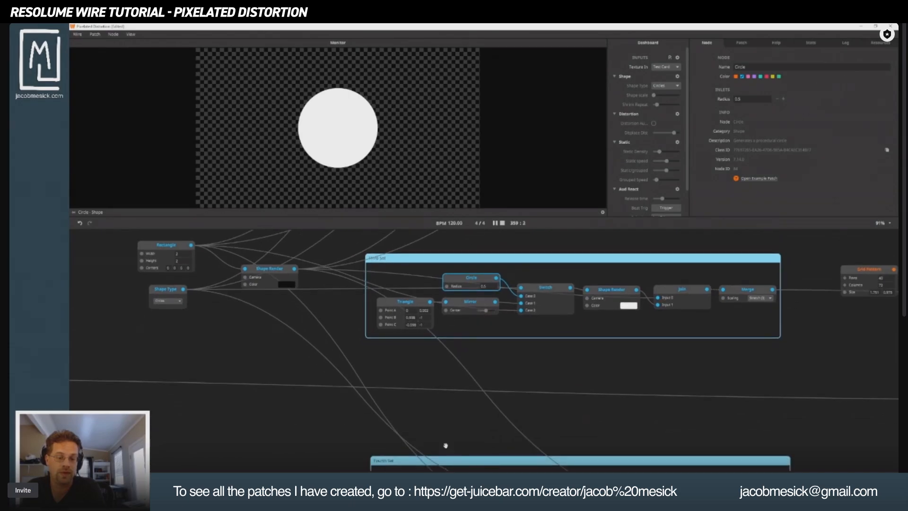
scroll(446, 445, "down", 4)
left_click(458, 318)
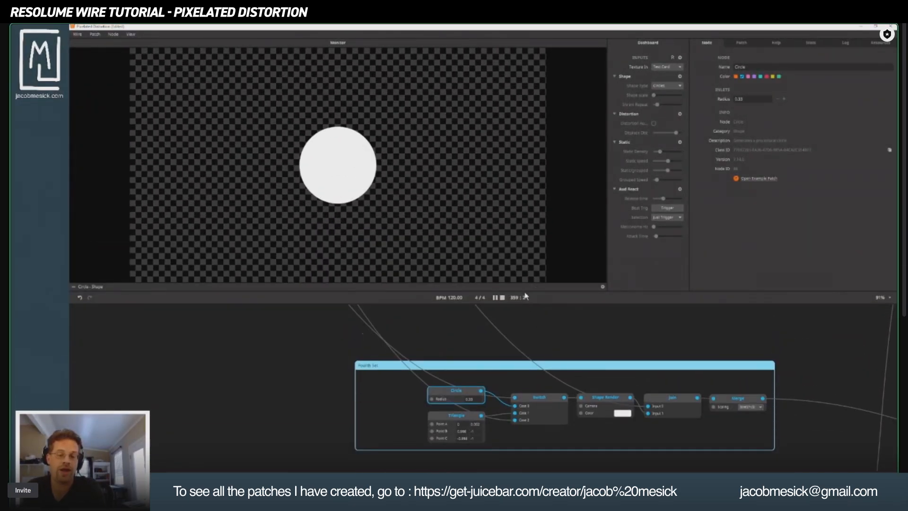
left_click_drag(524, 290, 524, 239)
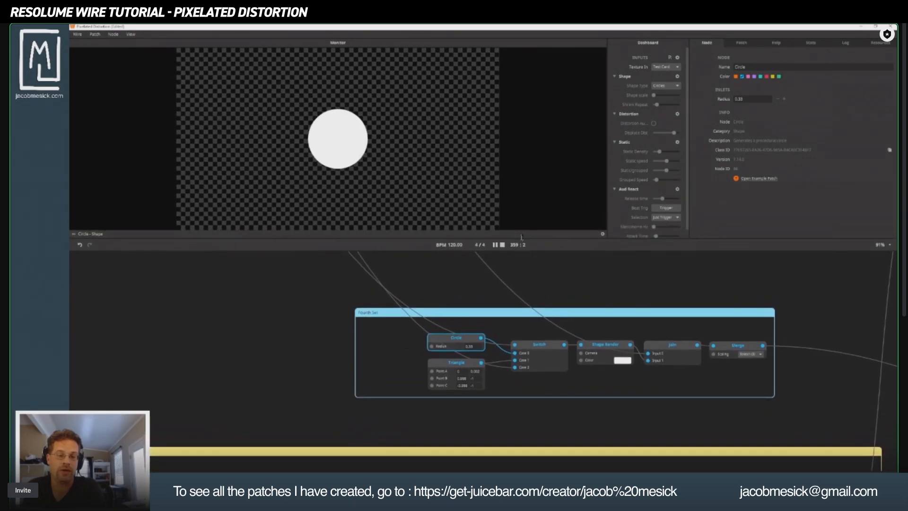
Step: Preview the Triangle nodes of the First Set and Second Set to compare their orientations
left_click_drag(536, 344, 502, 441)
scroll(502, 378, "down", 1)
left_click_drag(508, 293, 501, 375)
scroll(501, 375, "down", 2)
left_click_drag(470, 255, 510, 361)
left_click(483, 336)
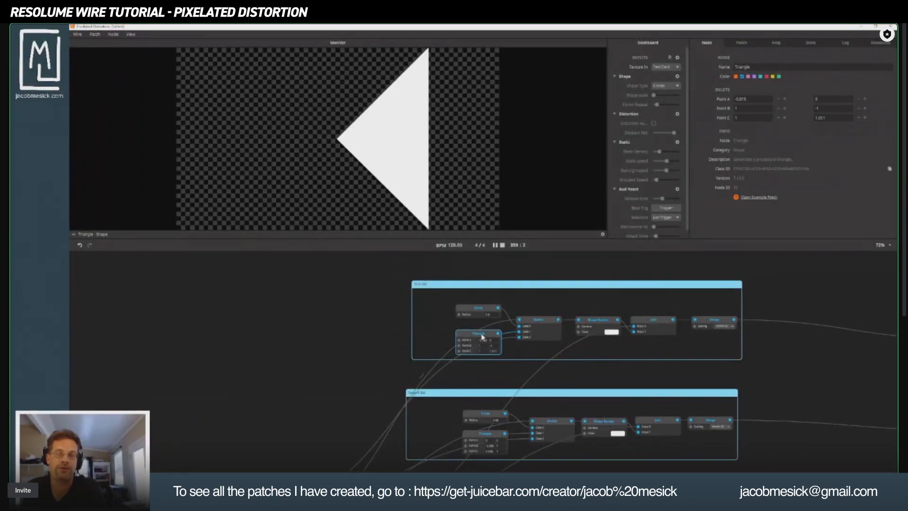
scroll(494, 375, "down", 1)
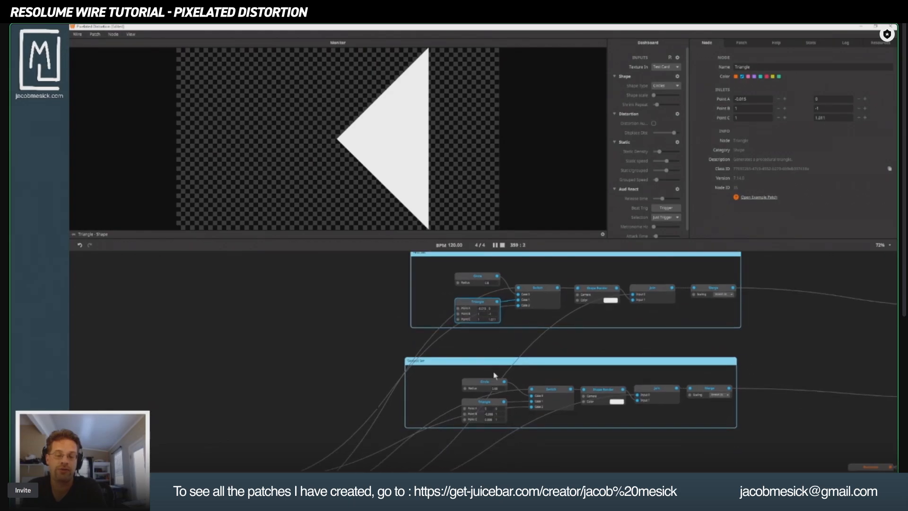
left_click(473, 415)
Step: Preview the Mirror node that receives the triangle in the Third Set
scroll(372, 418, "down", 2)
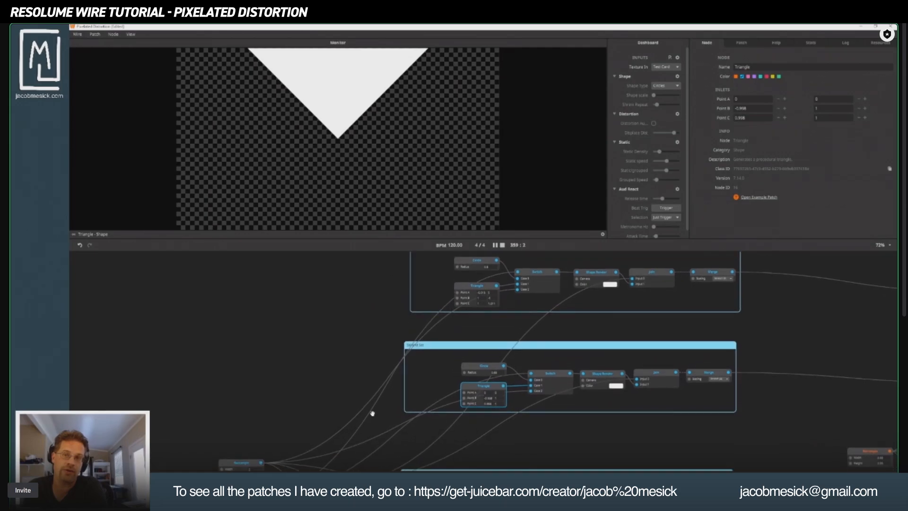
scroll(392, 402, "down", 8)
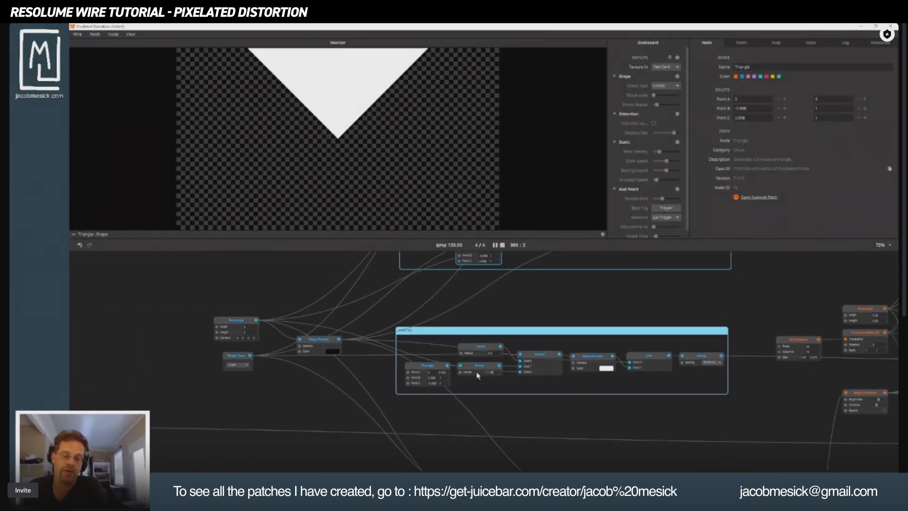
left_click(487, 369)
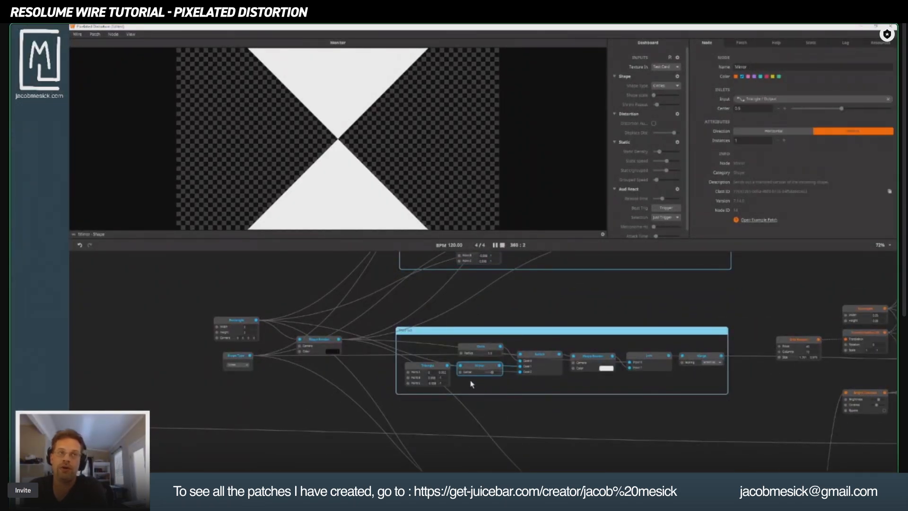
Step: Preview the Triangle node of the Fourth Set and the Switch node of the First Set
scroll(420, 450, "down", 5)
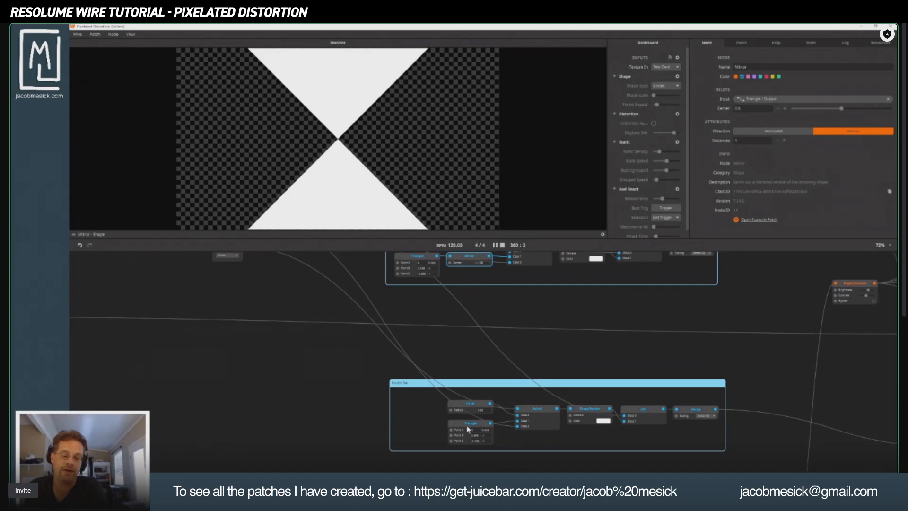
left_click(468, 429)
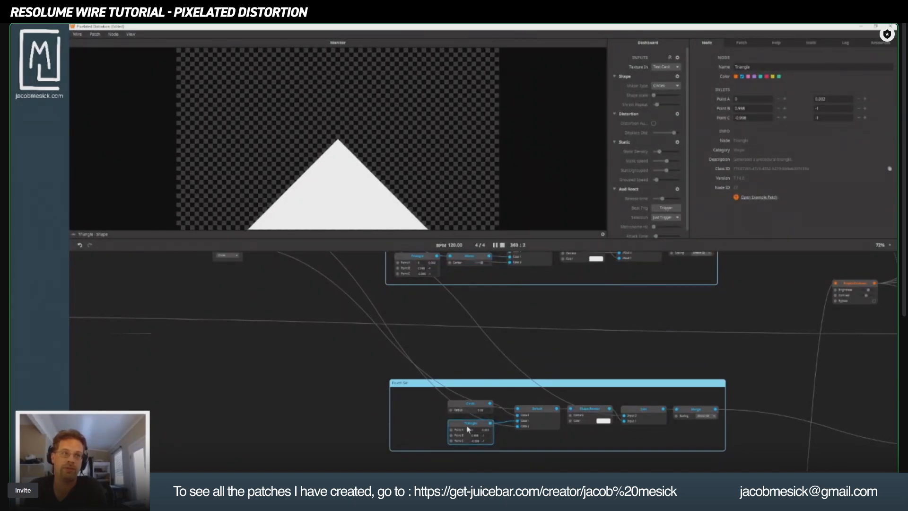
left_click_drag(599, 357, 511, 416)
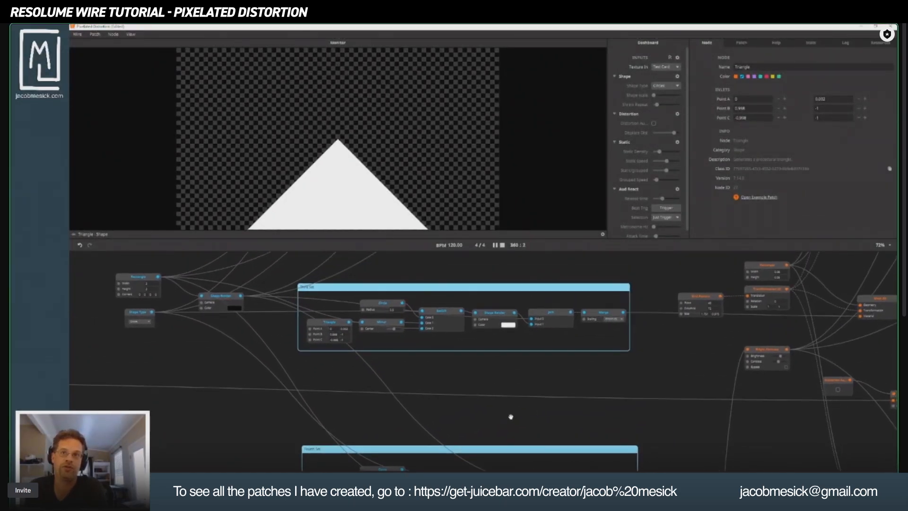
left_click_drag(529, 365, 592, 456)
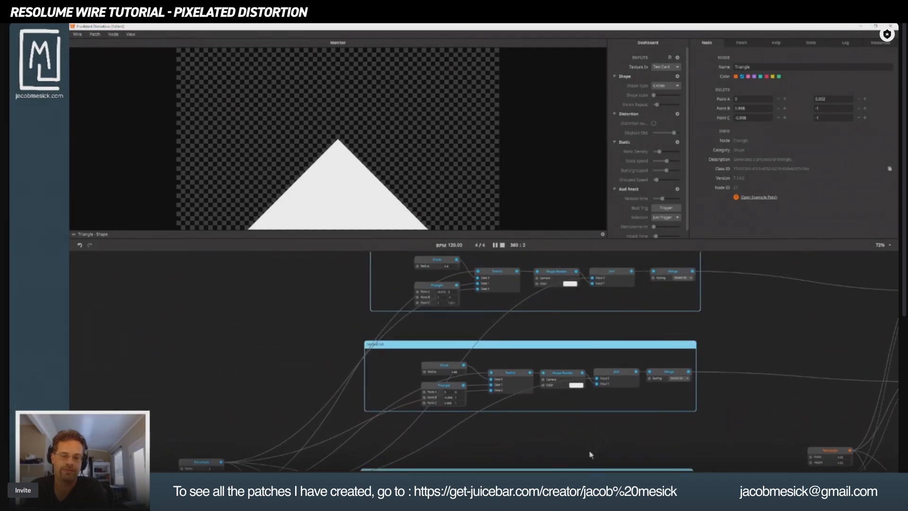
left_click_drag(518, 285, 524, 356)
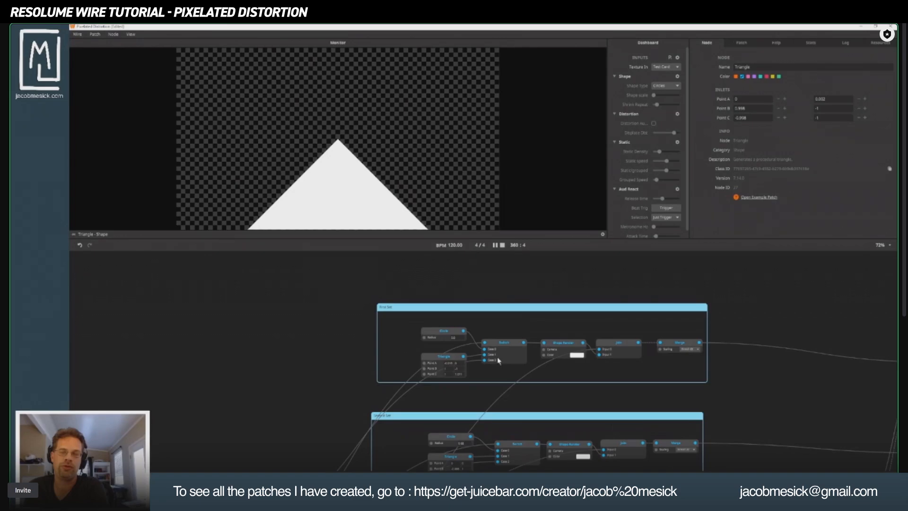
left_click(509, 344)
Step: Set the Shape Type input node to Triangles
left_click_drag(295, 357, 395, 343)
left_click_drag(339, 344, 379, 235)
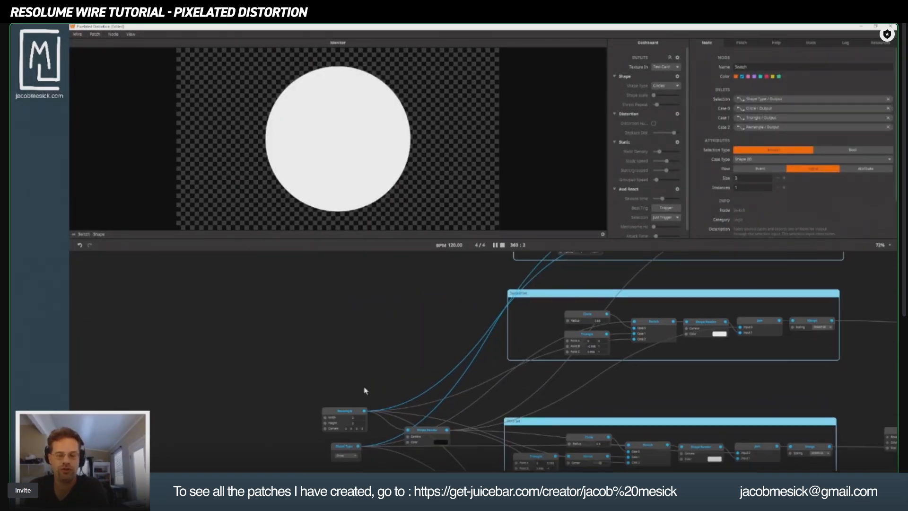
left_click_drag(323, 469, 338, 387)
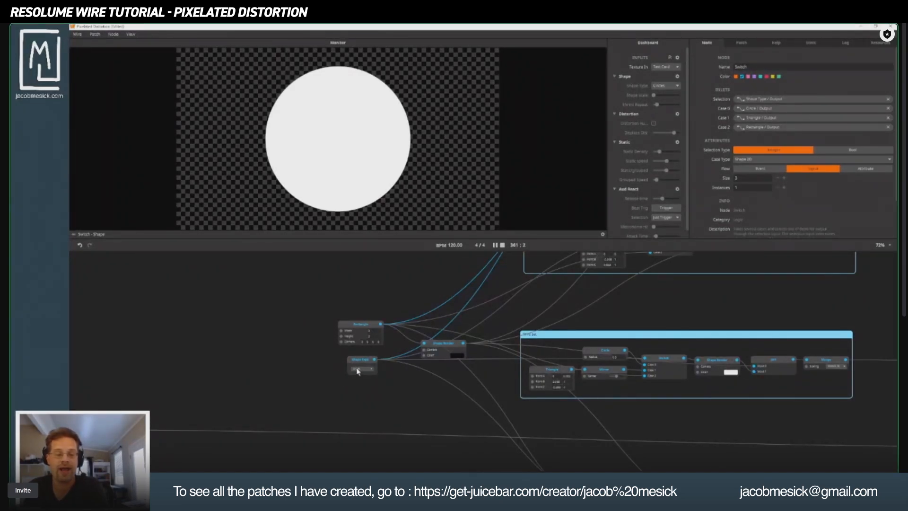
left_click(370, 369)
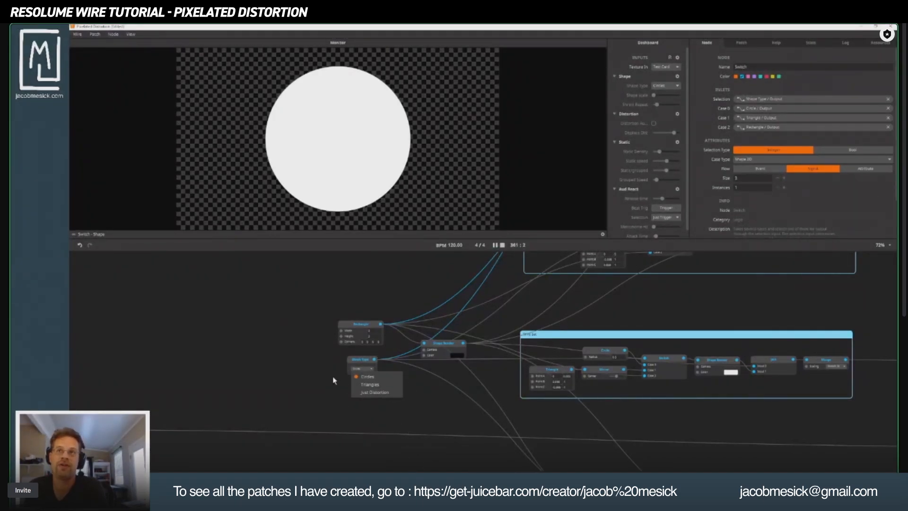
left_click(370, 384)
Step: Preview the First Set's Shape Render node and show its settings
scroll(331, 407, "right", 5)
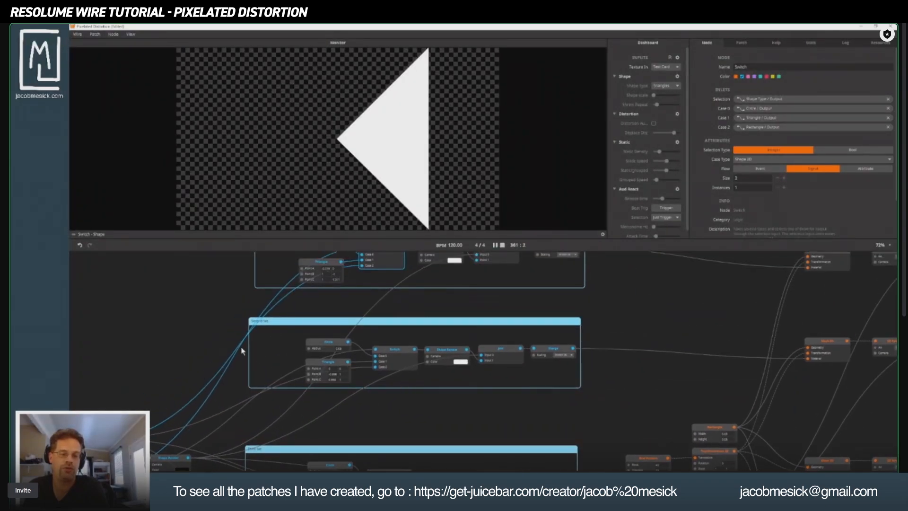
scroll(444, 346, "up", 5)
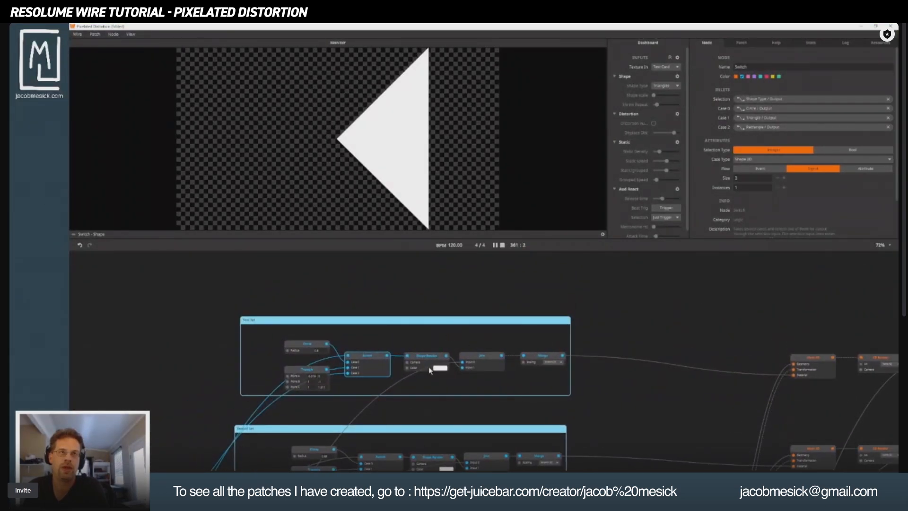
left_click(424, 359)
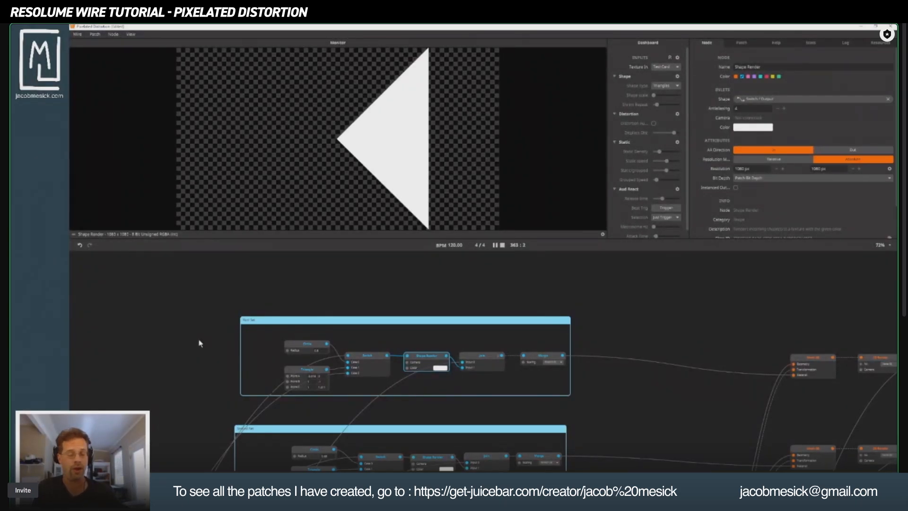
Step: Browse the Shape category in the list of available nodes, and close the list without adding one
double_click(122, 287)
mouse_move(141, 364)
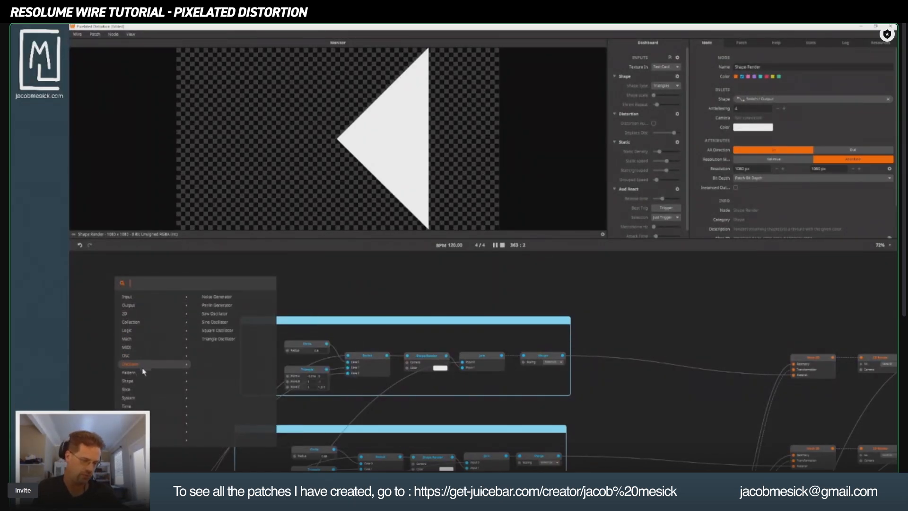
mouse_move(151, 383)
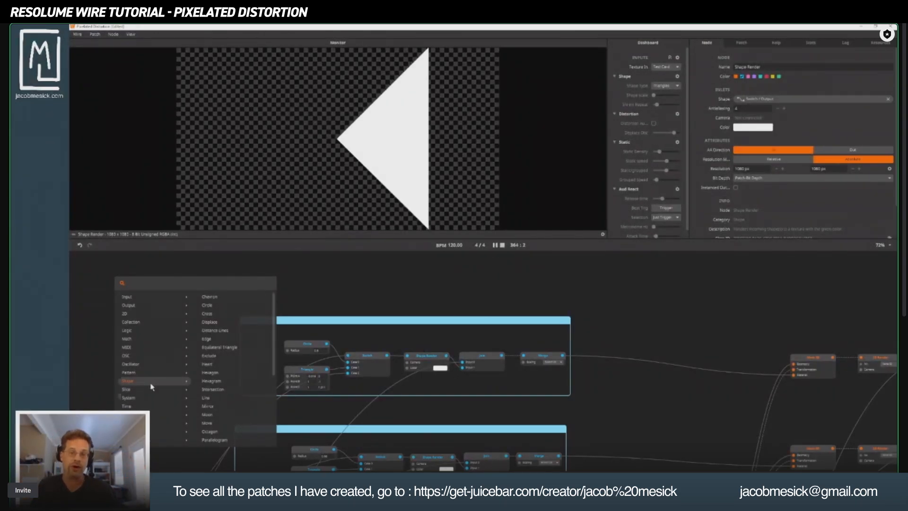
left_click(469, 289)
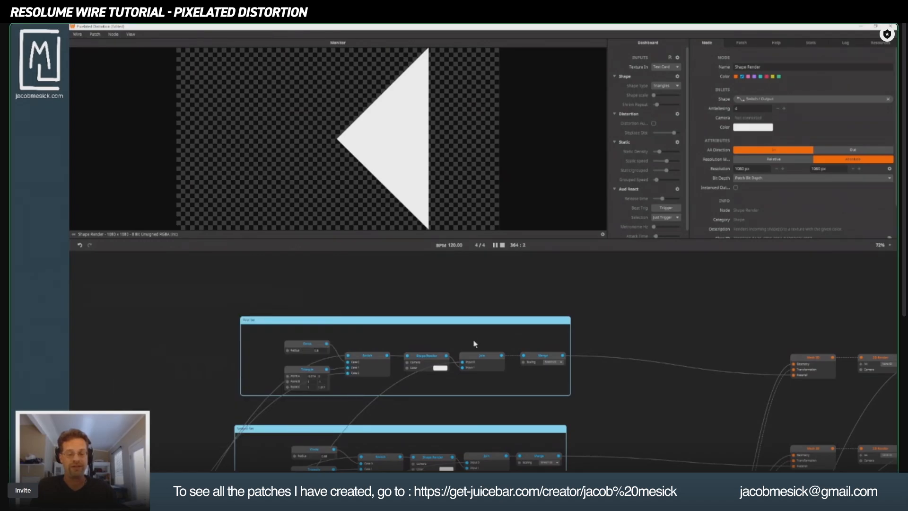
Step: Follow the First Set's signal by previewing its Shape Render, Merge and connected Mesh 2D nodes
left_click(432, 363)
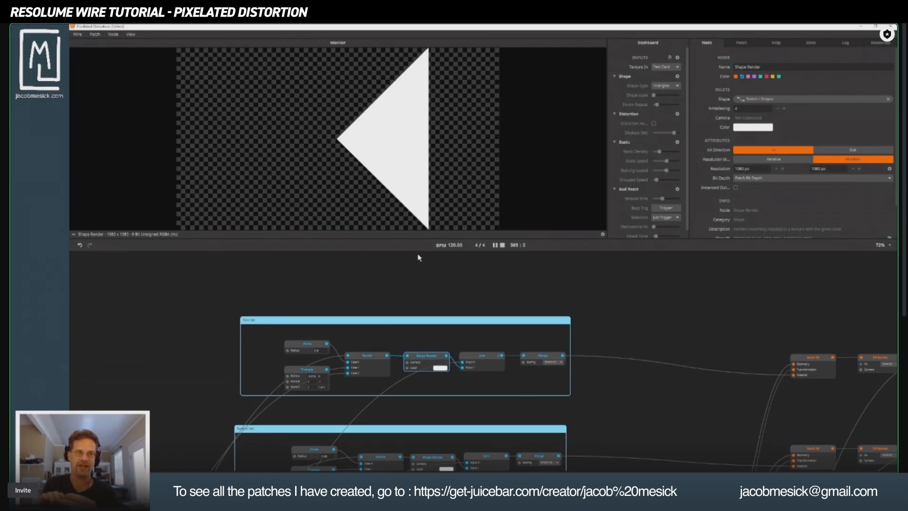
left_click(538, 354)
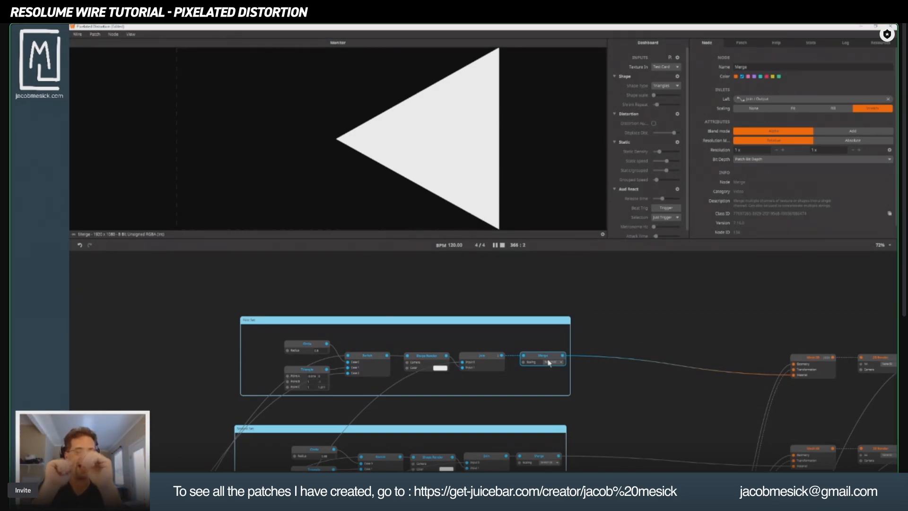
left_click(824, 367)
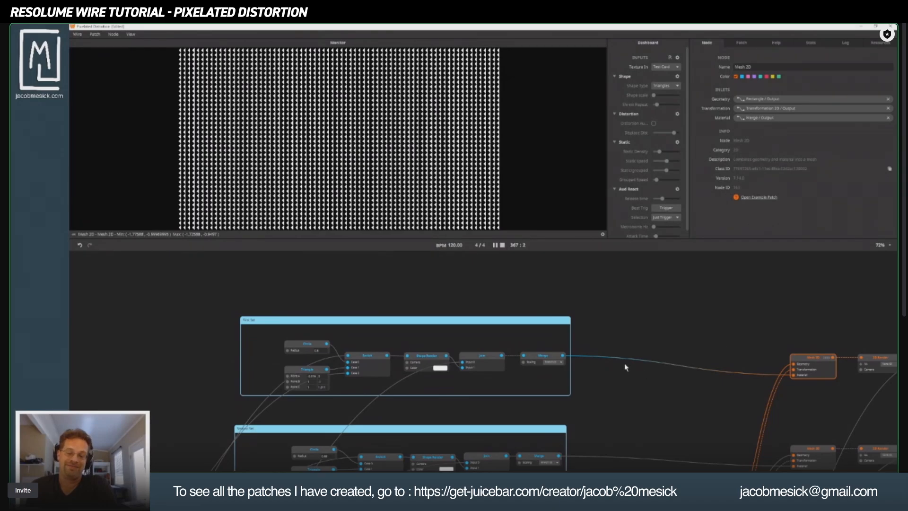
Step: Preview the Pixelate node at the end of the static group
scroll(625, 367, "down", 4)
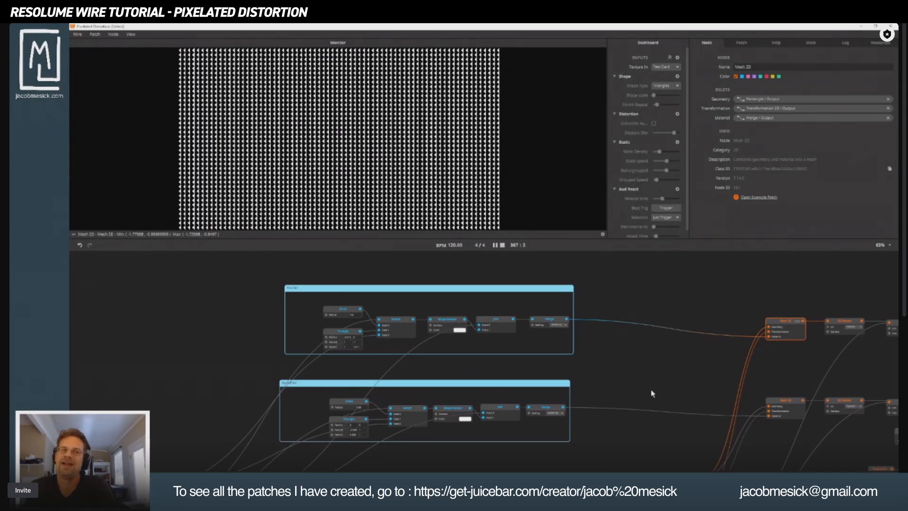
left_click_drag(651, 389, 456, 383)
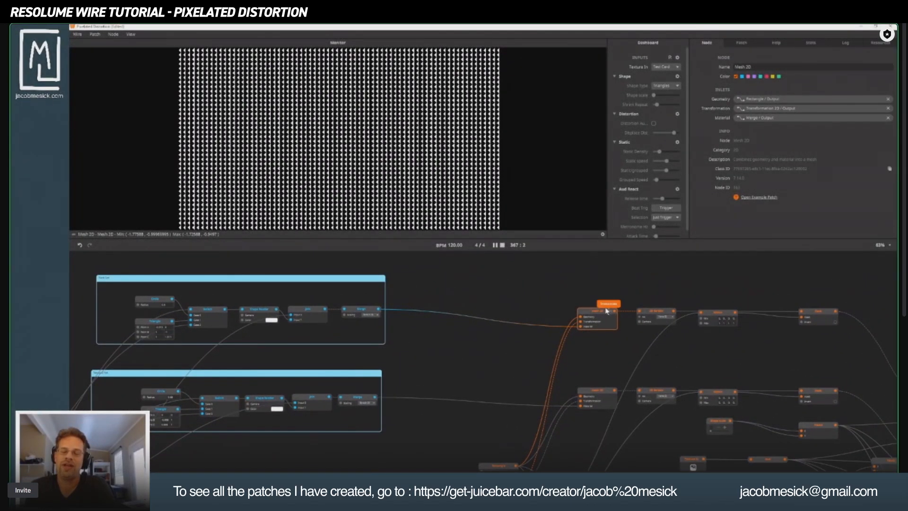
left_click_drag(359, 384, 385, 257)
left_click_drag(393, 416, 439, 263)
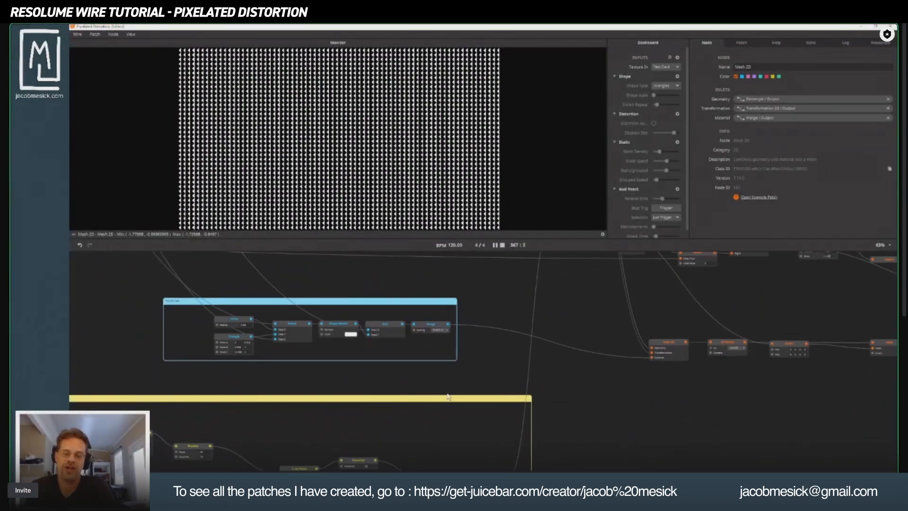
left_click_drag(448, 416, 452, 261)
left_click(494, 325)
Step: Preview the Within nodes of the Fourth Set and Third Set chains, and inspect the Map node between them
left_click_drag(628, 323, 498, 487)
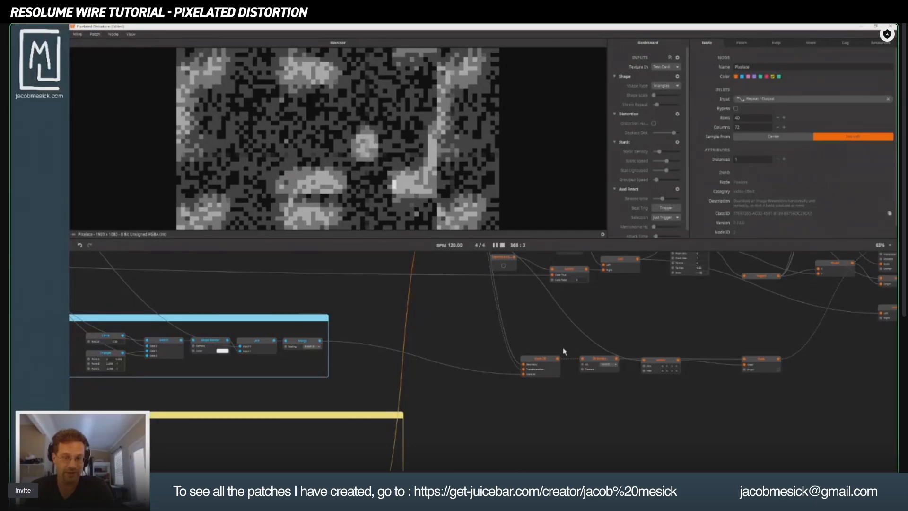
left_click(662, 362)
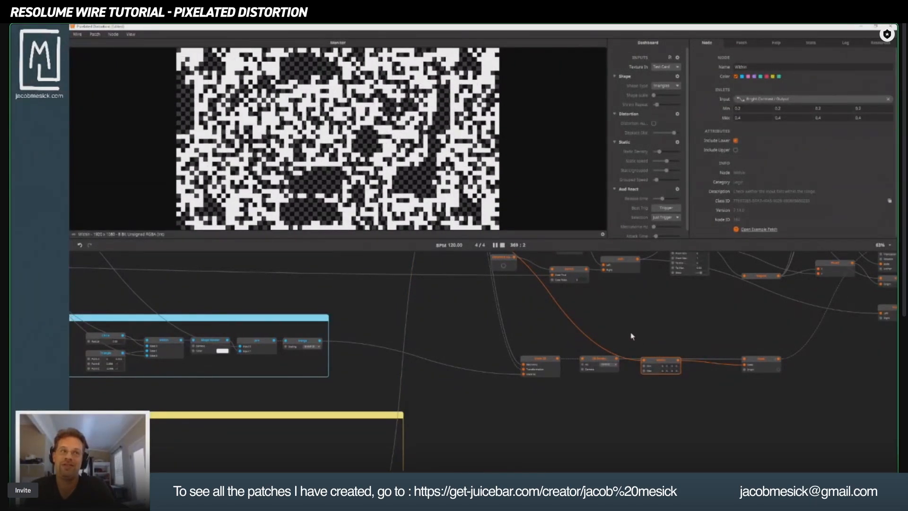
scroll(631, 336, "up", 4)
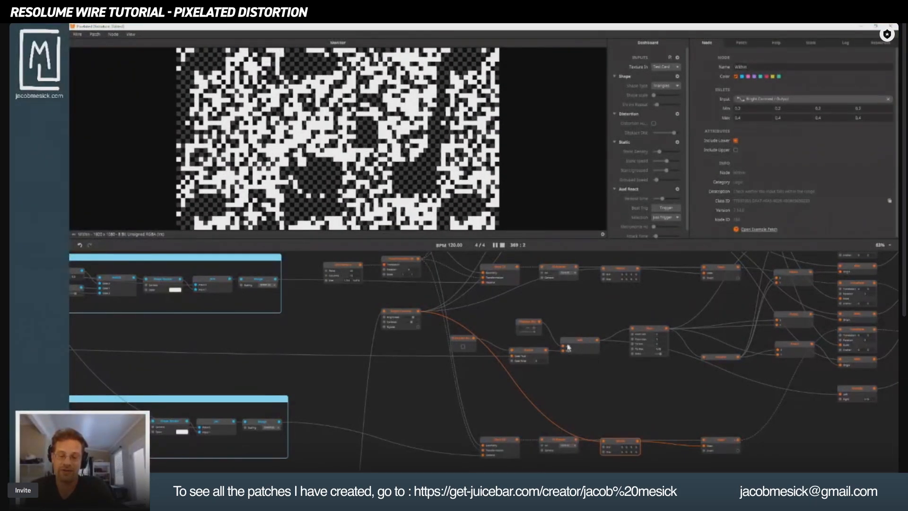
left_click(650, 330)
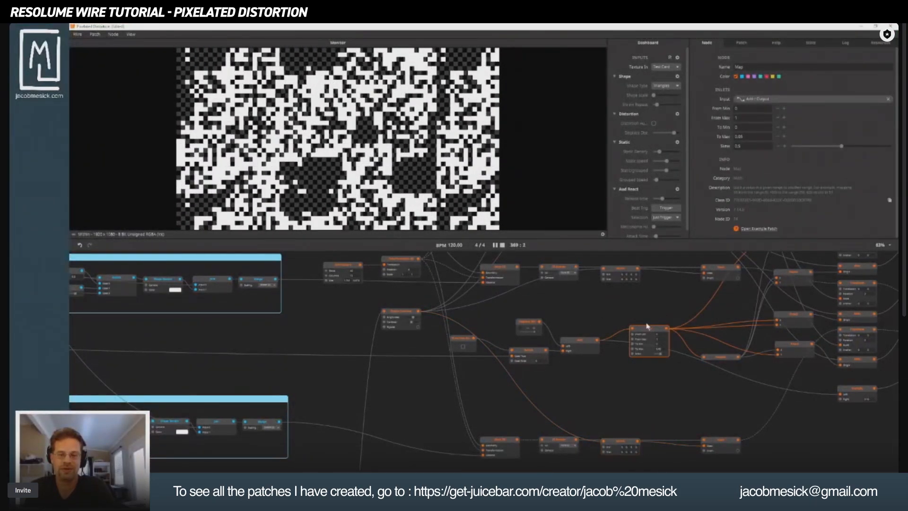
left_click_drag(646, 326, 635, 371)
left_click(591, 316)
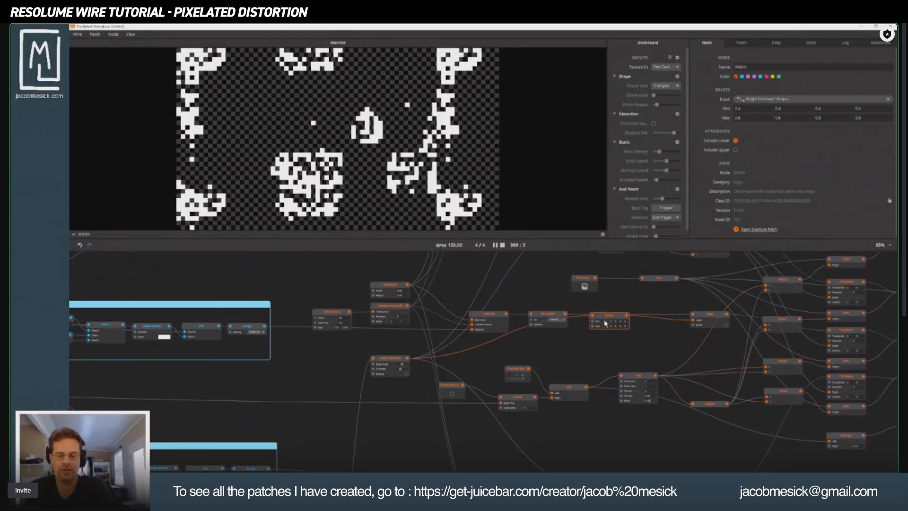
Step: Preview the Within nodes of the Second Set and First Set chains
left_click_drag(590, 318, 569, 469)
scroll(539, 385, "down", 2)
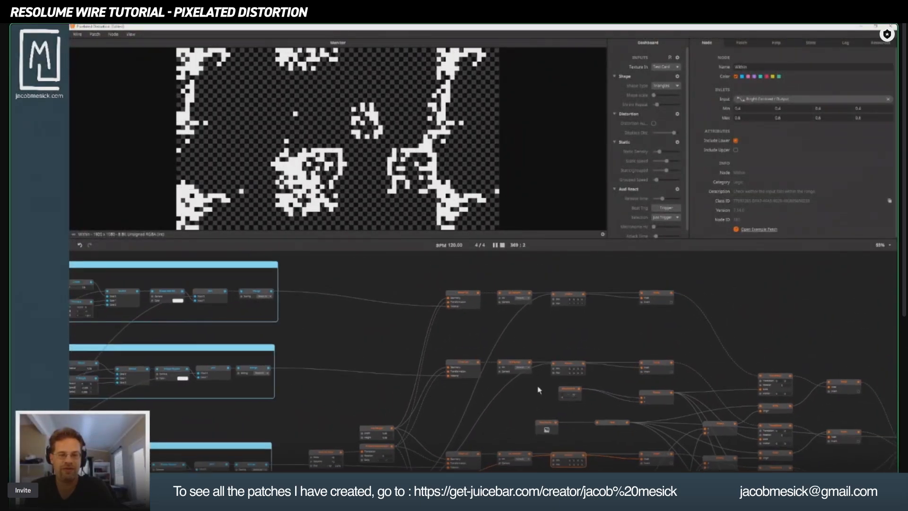
left_click_drag(541, 410, 533, 378)
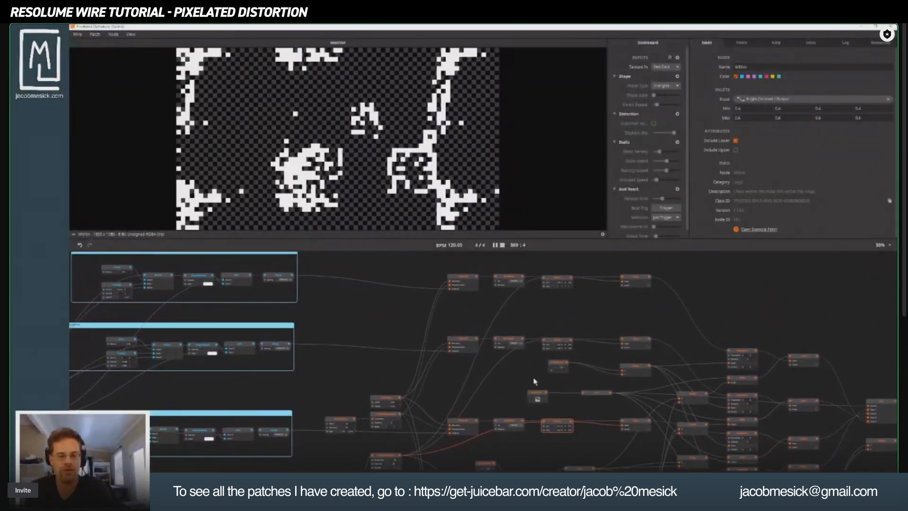
left_click(556, 341)
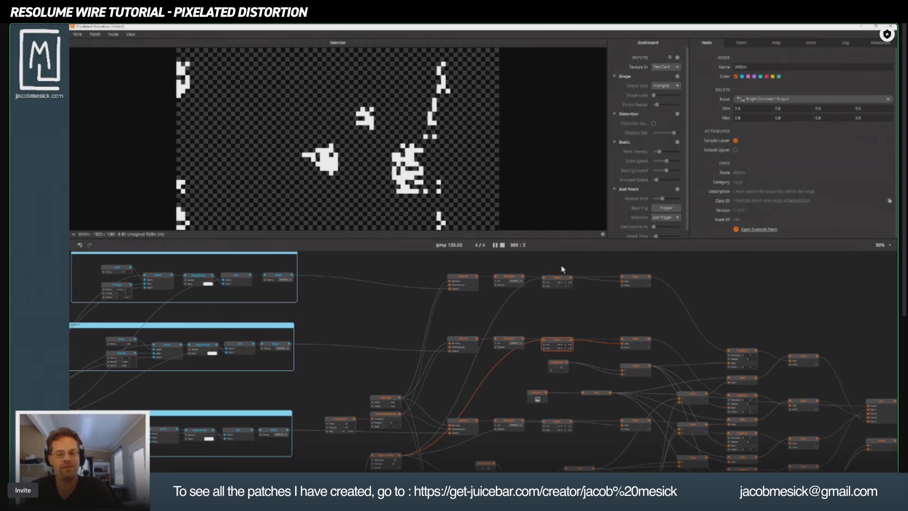
left_click(557, 282)
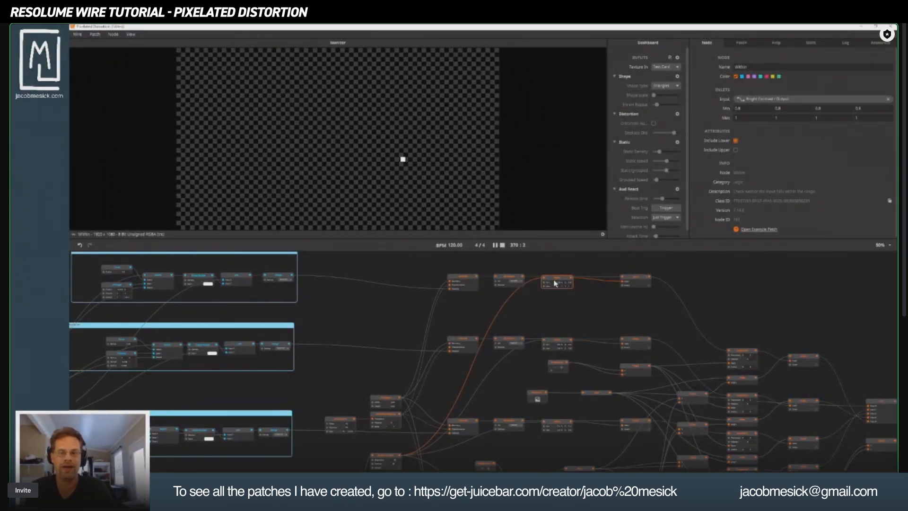
Step: Compare the Within nodes again, stepping from the Second Set chain down through the Third and Fourth
left_click(553, 344)
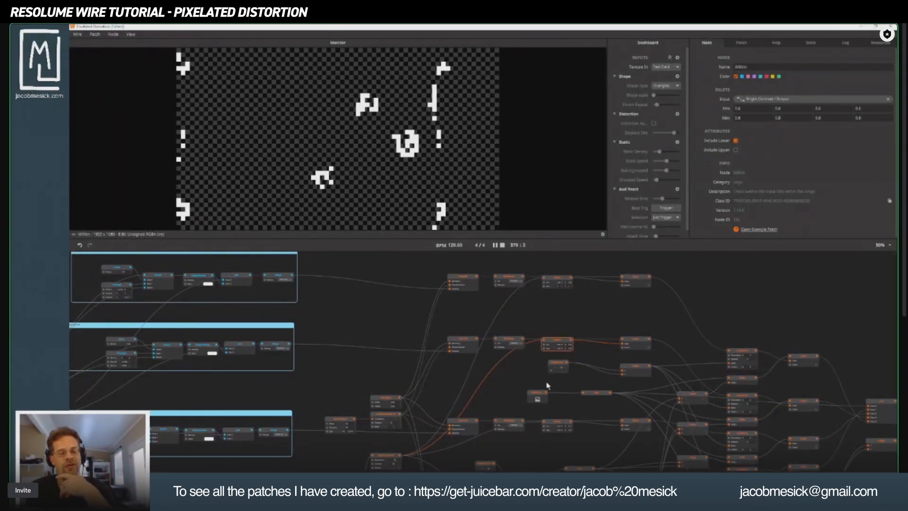
left_click(549, 426)
left_click_drag(543, 469, 520, 363)
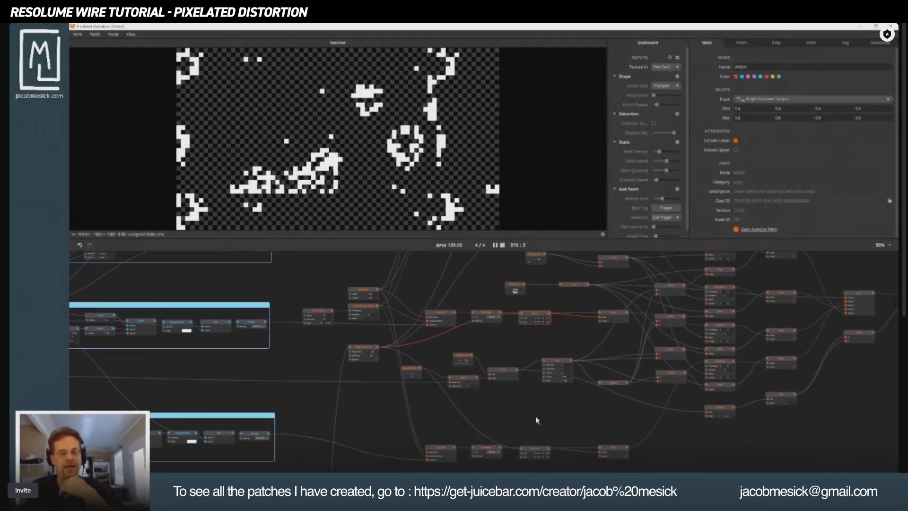
left_click(532, 450)
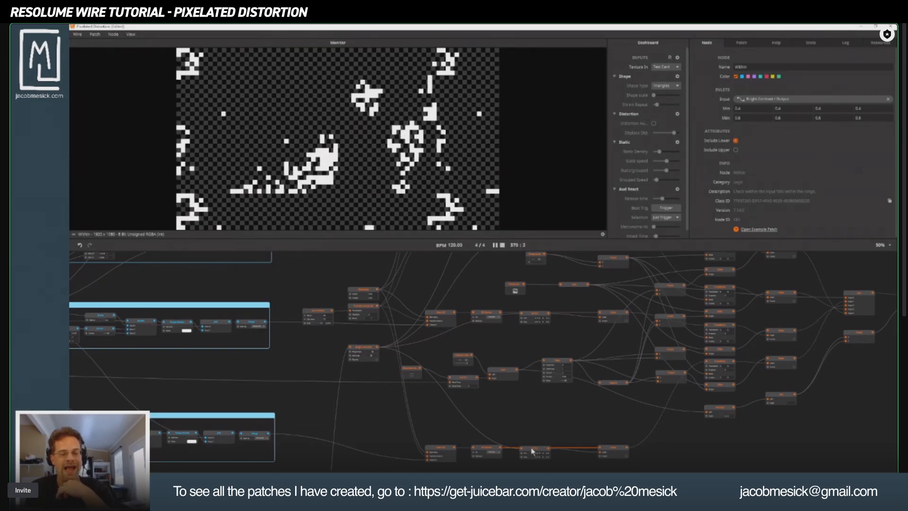
left_click(531, 451)
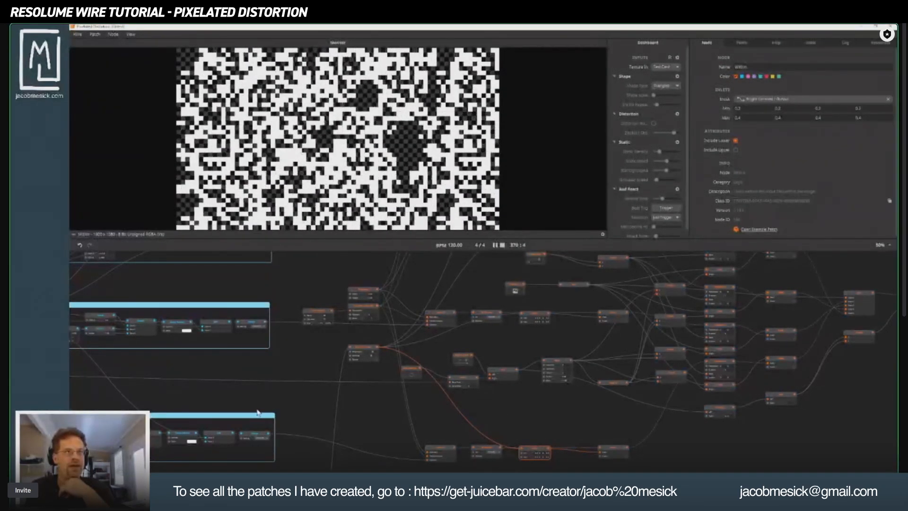
Step: Return to the static group's Pixelate node and preview the noise that feeds the Within nodes
left_click_drag(257, 412, 402, 255)
left_click(448, 397)
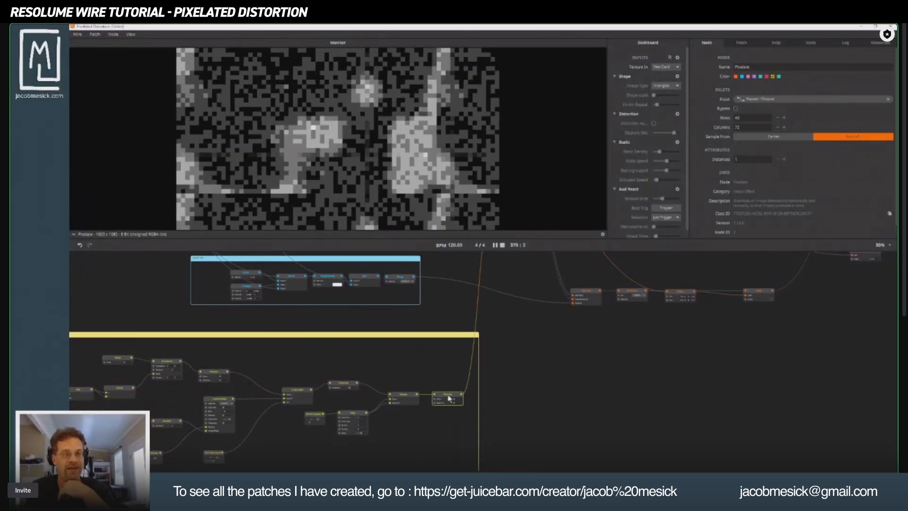
left_click_drag(494, 338, 539, 457)
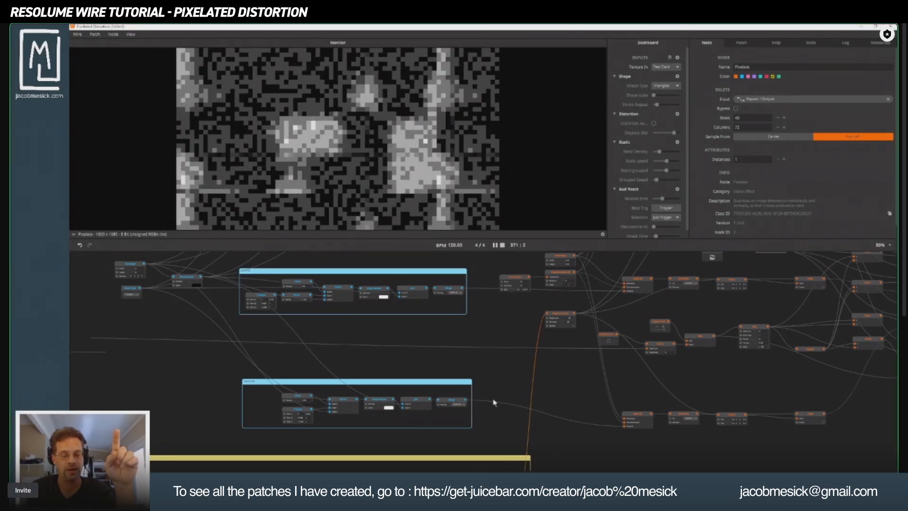
Step: Preview the Fourth Set chain node by node, from Mesh 2D through 2D Render and Within to Mask
left_click(635, 416)
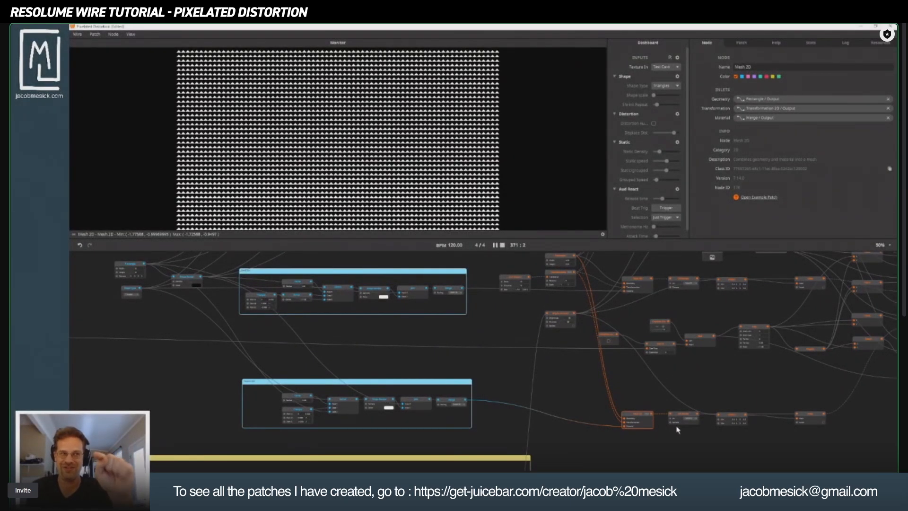
left_click_drag(707, 452, 513, 412)
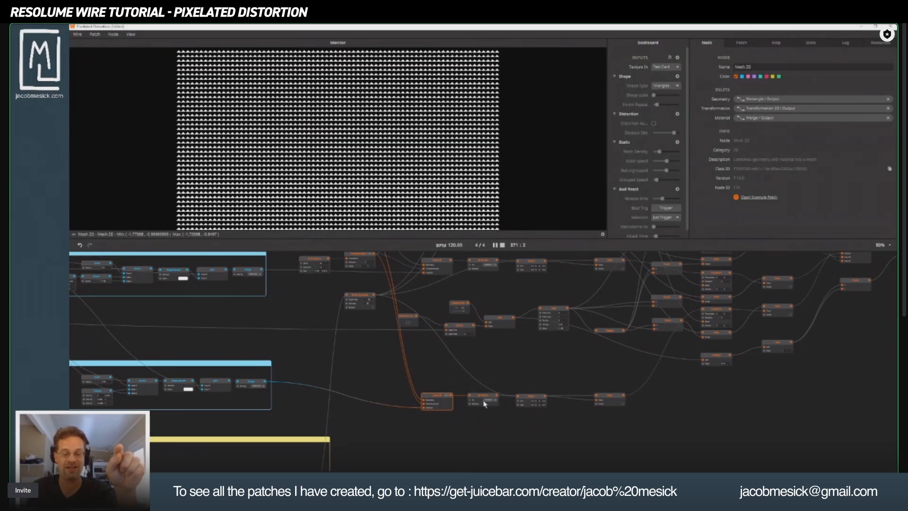
left_click(480, 400)
left_click(529, 399)
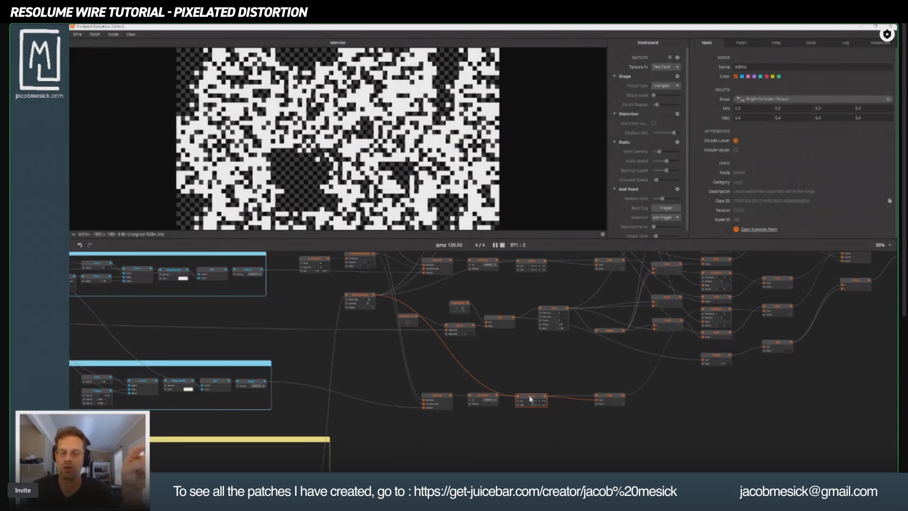
left_click(607, 402)
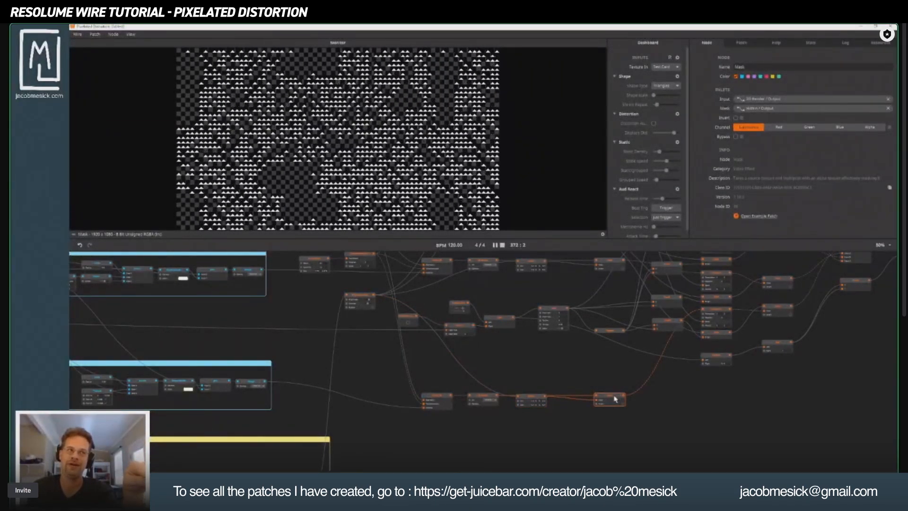
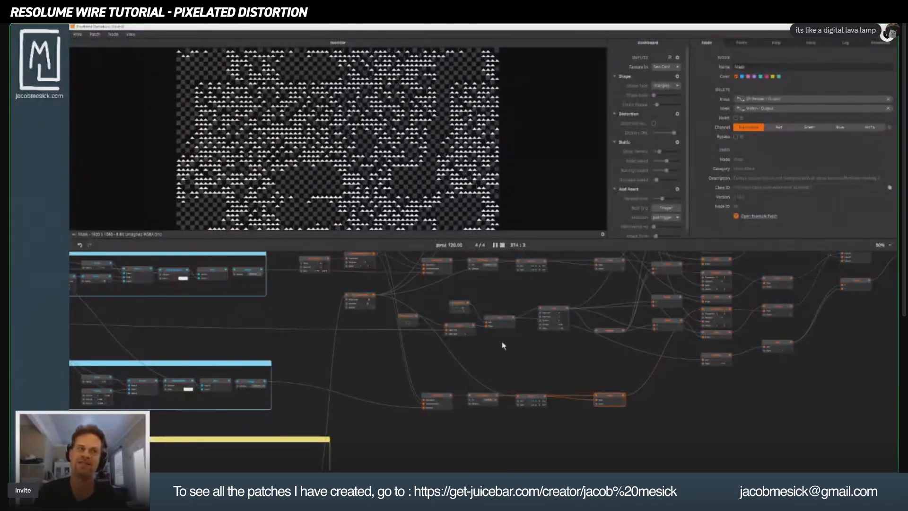
Step: Preview the Within and Mask nodes of the Third Set chain
left_click_drag(560, 367, 542, 400)
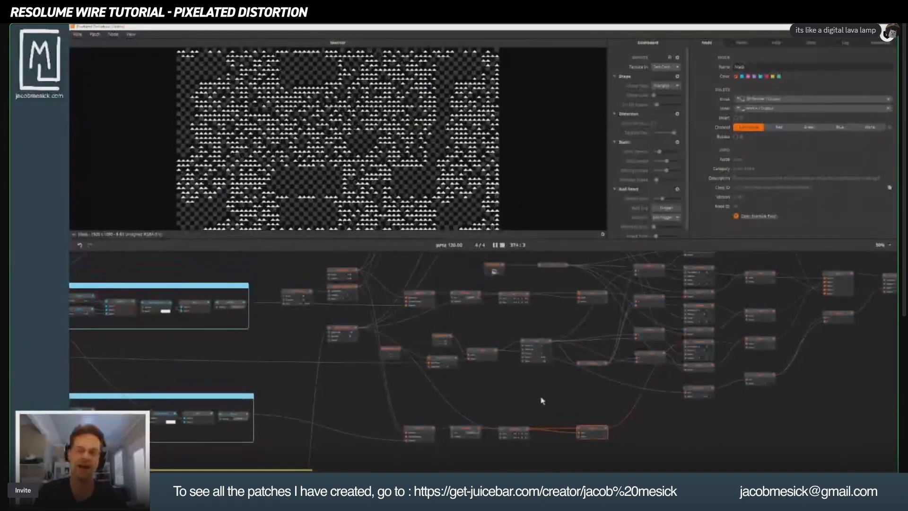
left_click(516, 296)
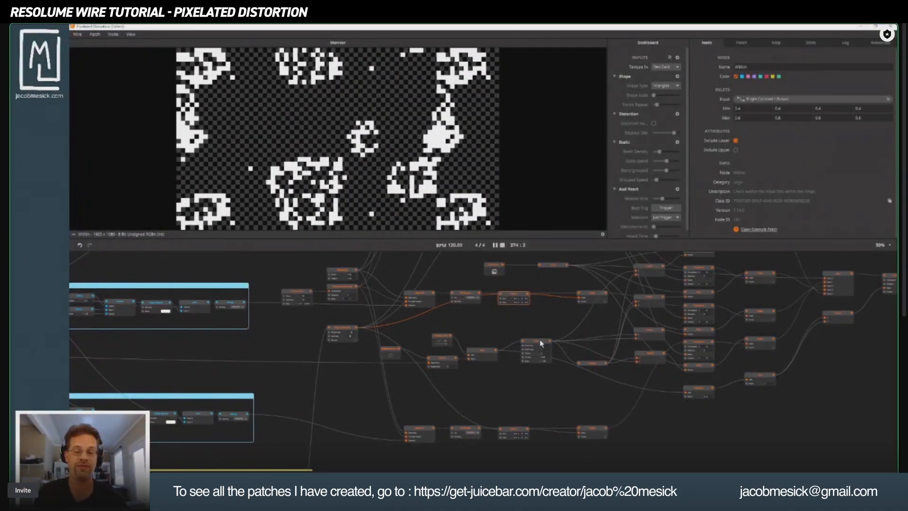
left_click(588, 297)
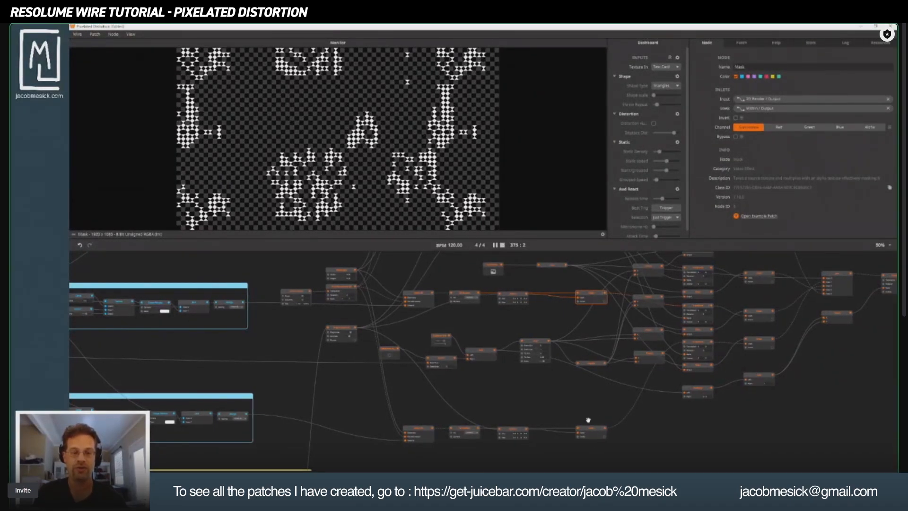
Step: Compare the Mask nodes of all four chains, stepping from the Fourth Set up through the Third and Second to the First
left_click_drag(598, 441, 514, 451)
left_click(511, 444)
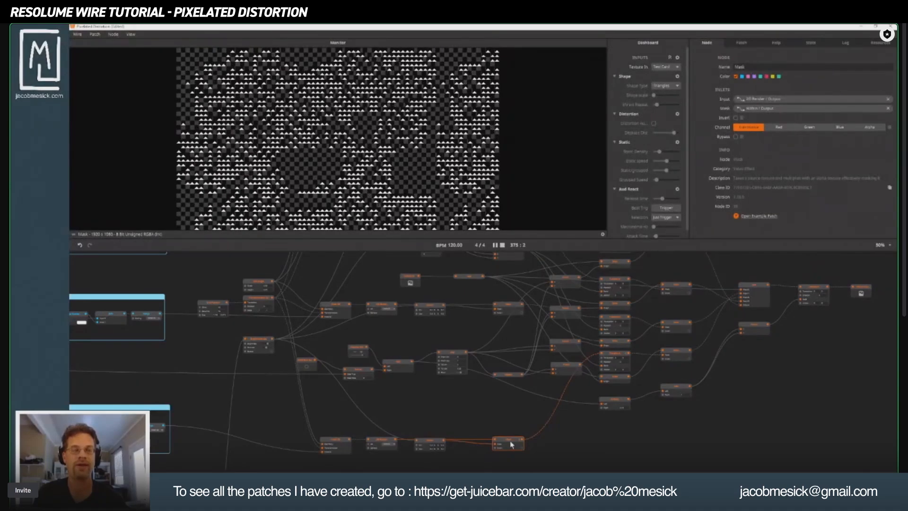
left_click(511, 307)
left_click_drag(517, 337, 504, 429)
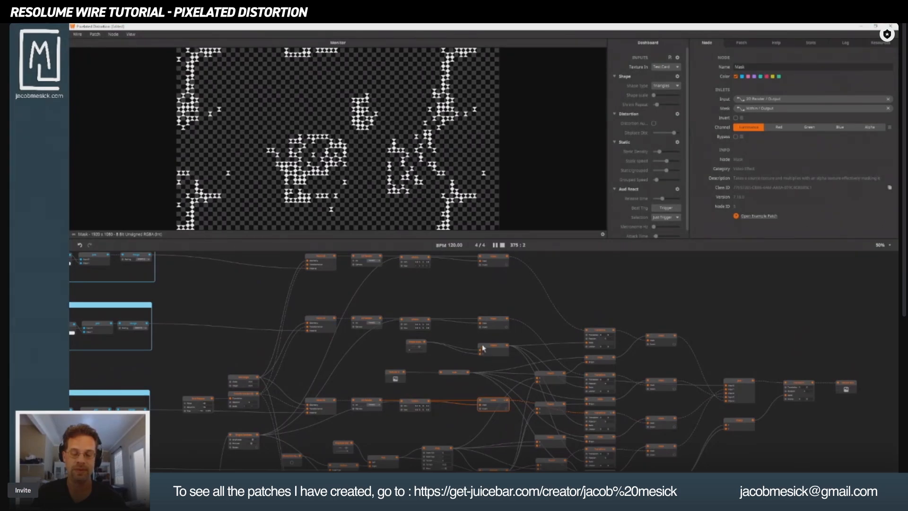
left_click(499, 315)
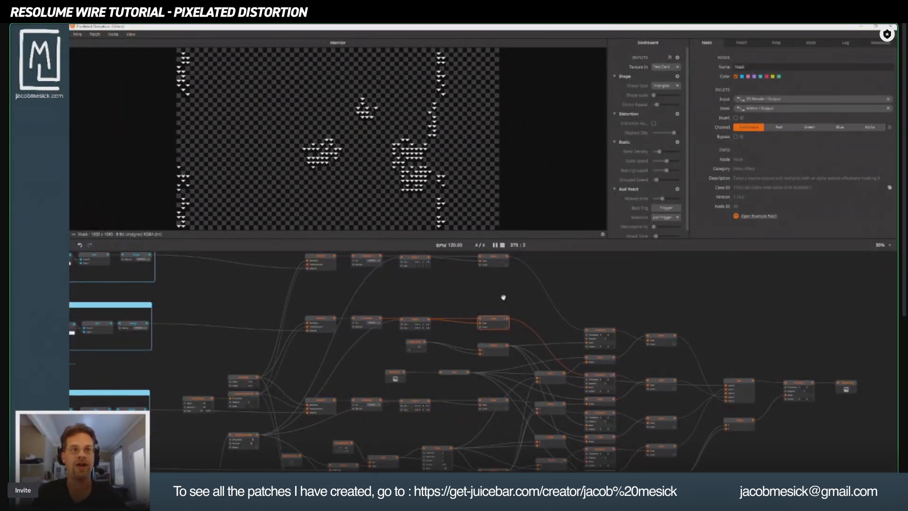
scroll(503, 303, "up", 3)
left_click(496, 322)
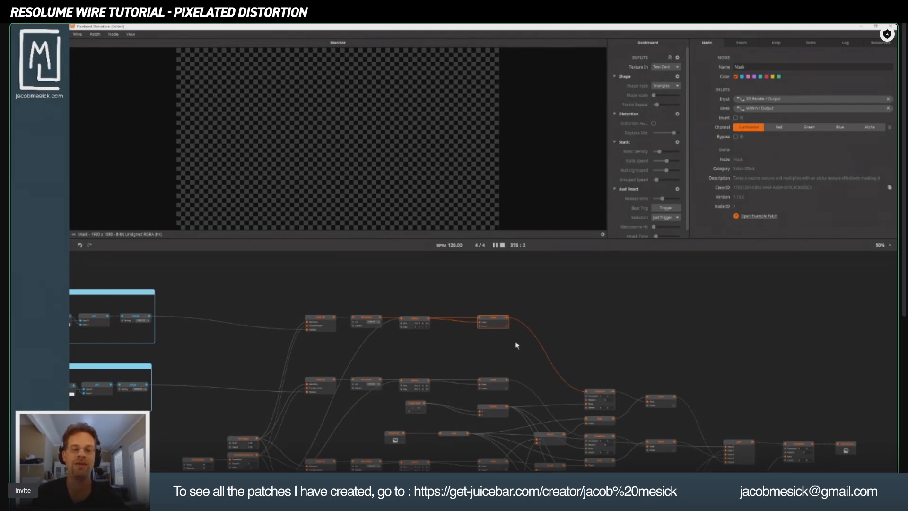
Step: Preview the outputs of the topmost Within node and the Mask node it feeds
left_click(410, 319)
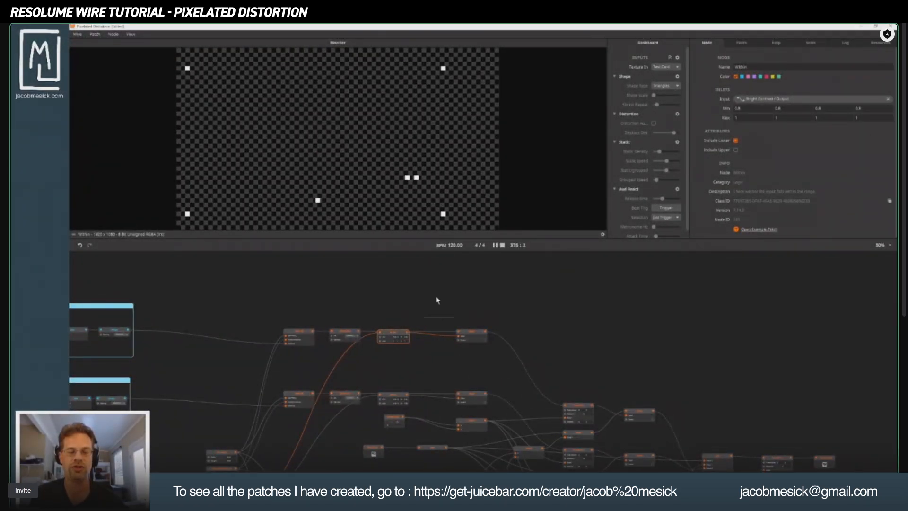
left_click(482, 335)
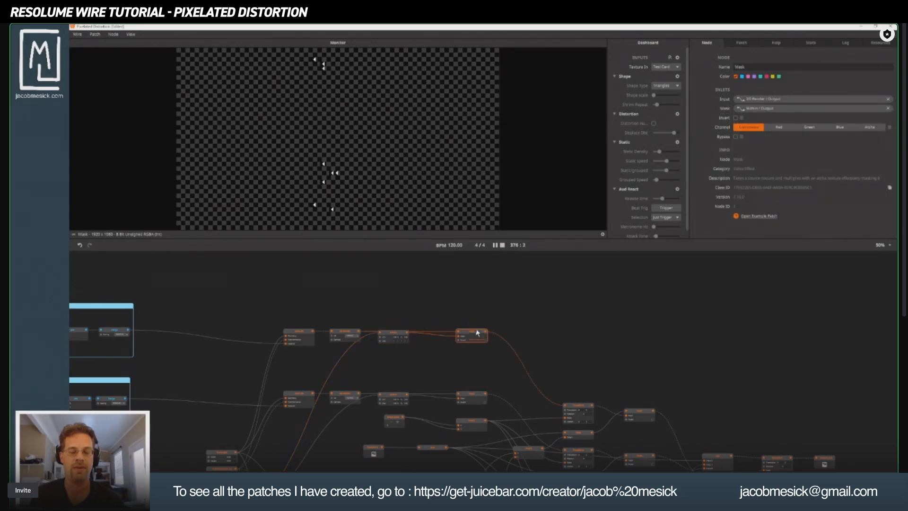
scroll(473, 334, "up", 4)
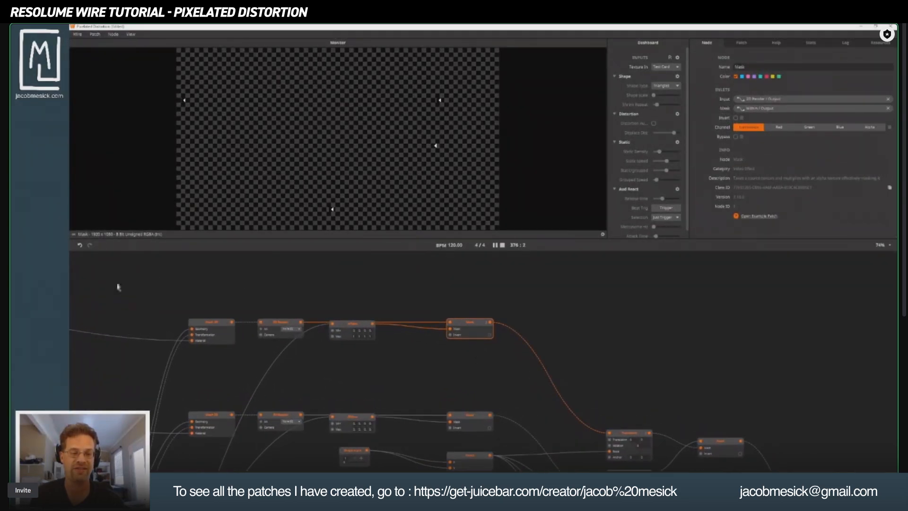
Step: Trace the mask signal from the shape groups through the 3D Render and Within nodes to the Transform, Mask and Join nodes
left_click_drag(628, 404, 345, 286)
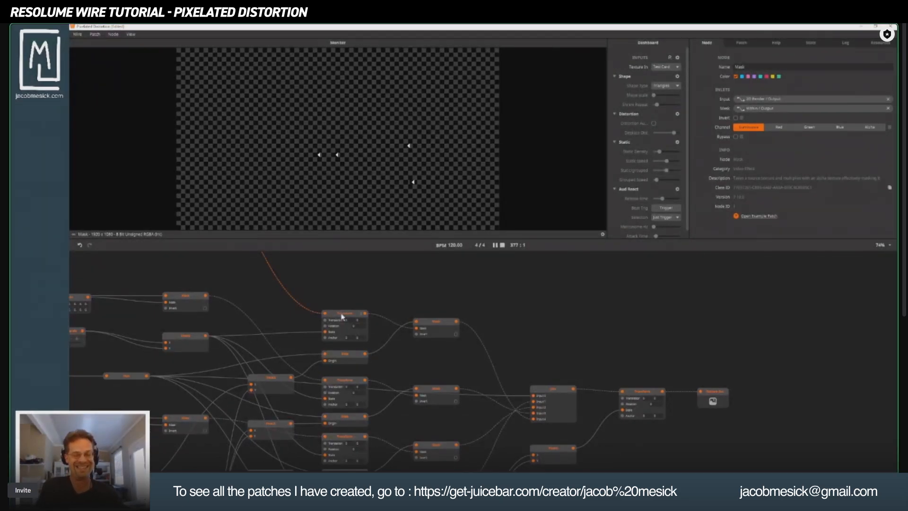
left_click_drag(244, 297, 401, 275)
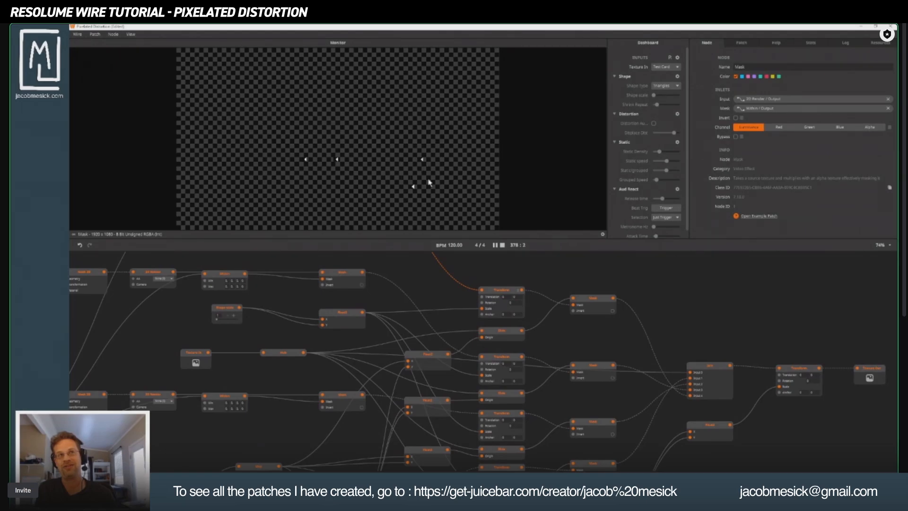
left_click_drag(101, 271, 424, 377)
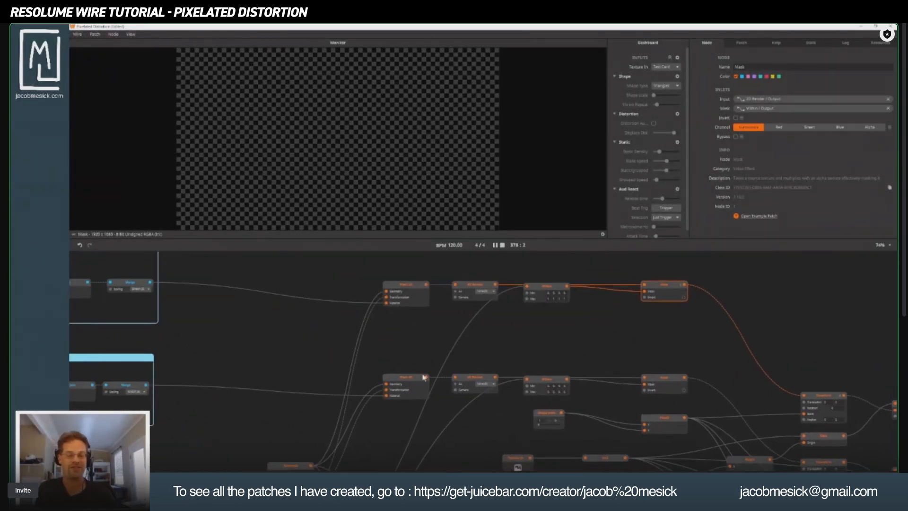
left_click_drag(117, 378, 366, 390)
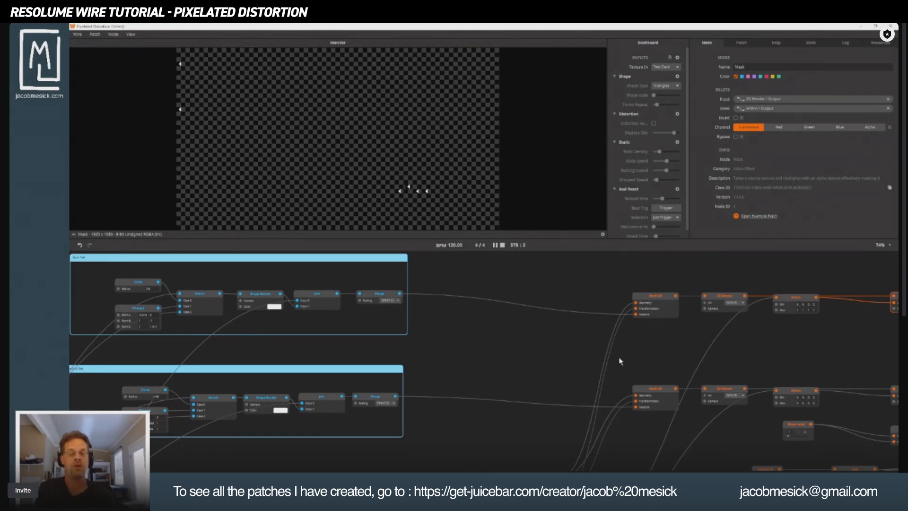
left_click_drag(631, 380, 121, 330)
left_click_drag(529, 421, 392, 345)
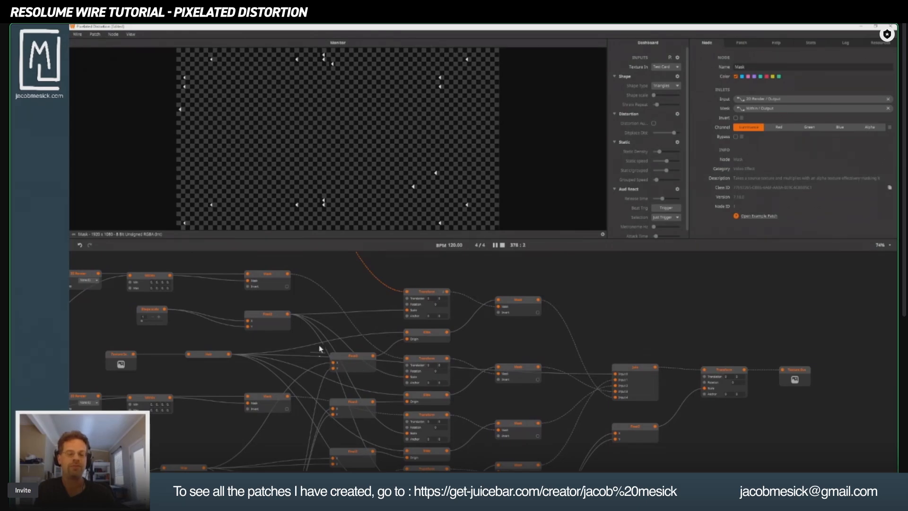
left_click_drag(316, 347, 431, 343)
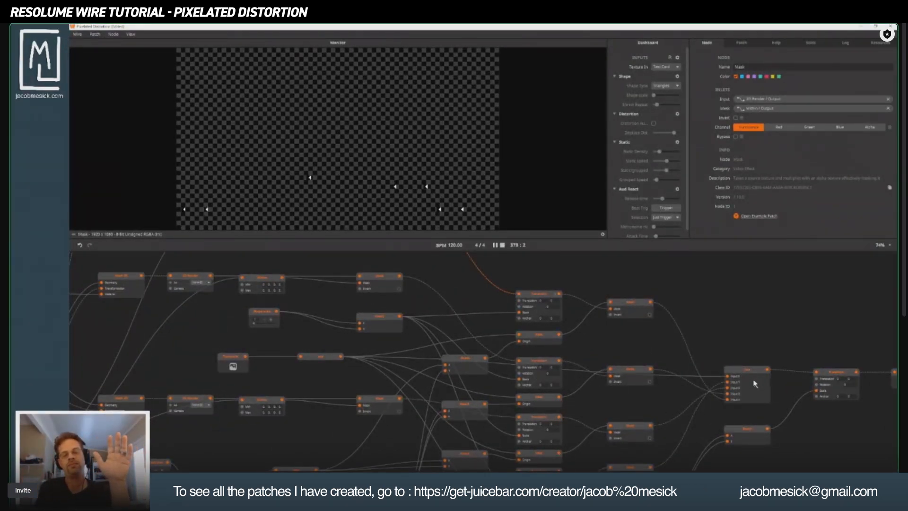
Step: Preview the Texture In node and its connected Hub, and shift Texture In slightly further away from the Hub
left_click(232, 363)
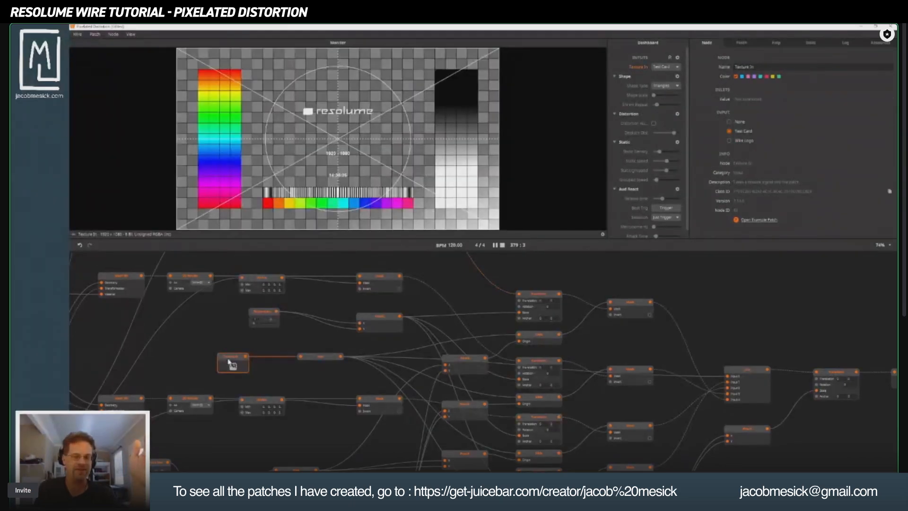
left_click(329, 360)
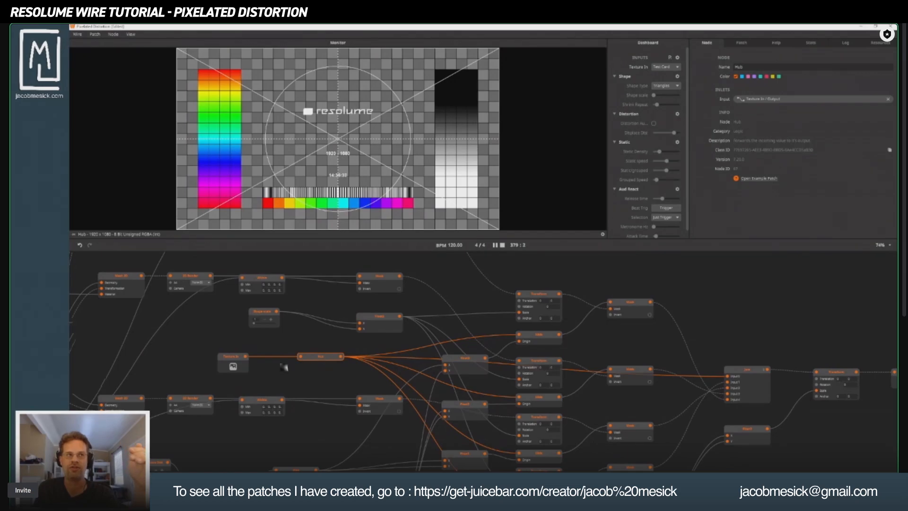
left_click_drag(236, 358, 215, 347)
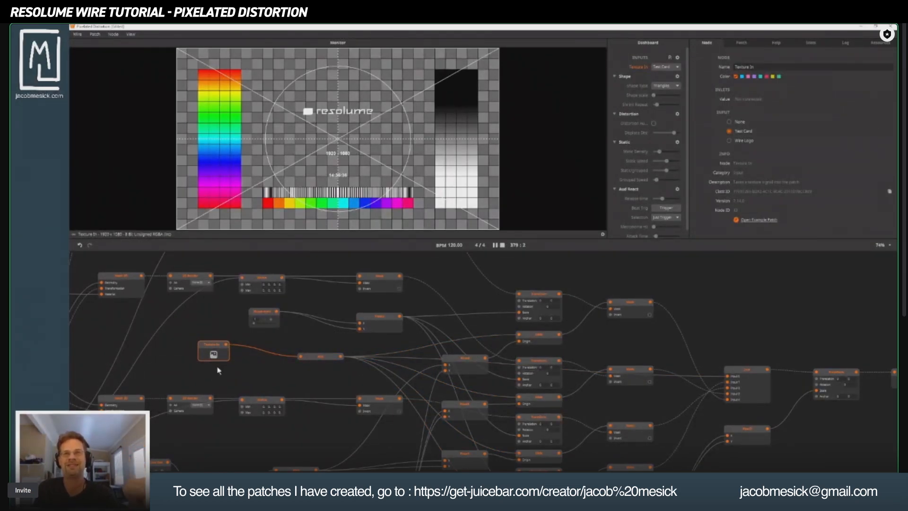
left_click(317, 360)
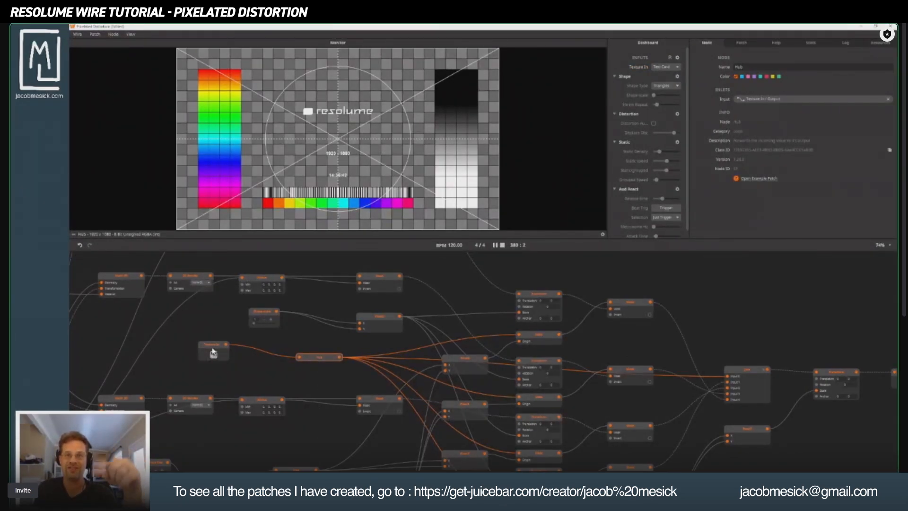
mouse_move(210, 345)
left_mouse_down()
mouse_move(192, 331)
mouse_move(229, 348)
mouse_move(215, 356)
left_mouse_up()
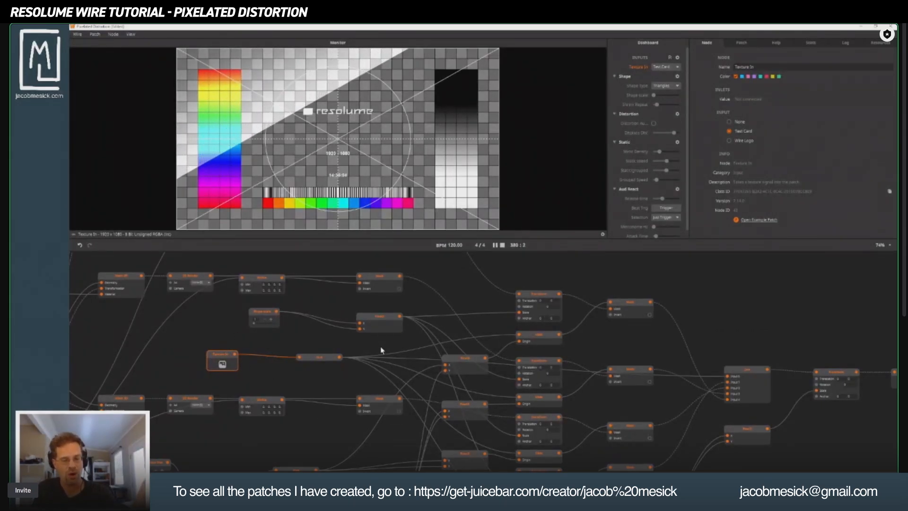
Step: Review the Hub's connections from the Texture In node and move the Hub slightly closer to Texture In
left_click(305, 357)
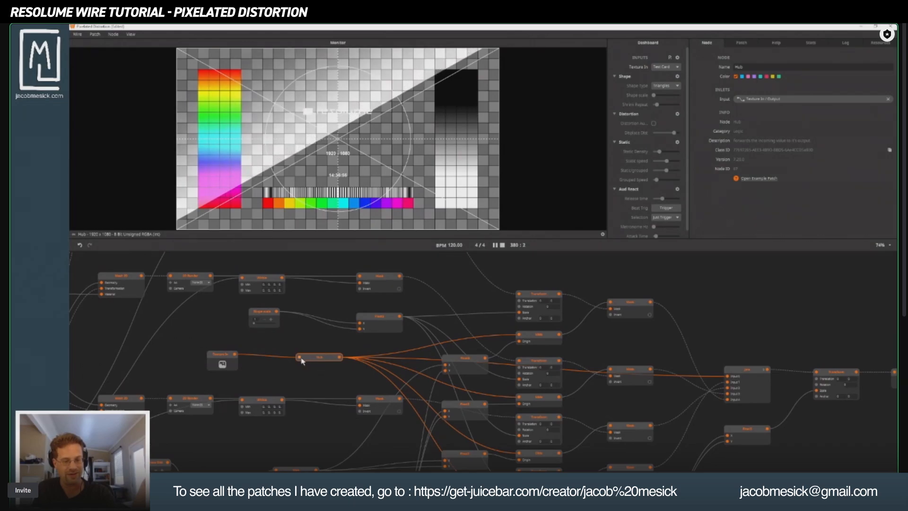
mouse_move(299, 358)
left_mouse_down()
mouse_move(275, 387)
mouse_move(299, 358)
left_mouse_up()
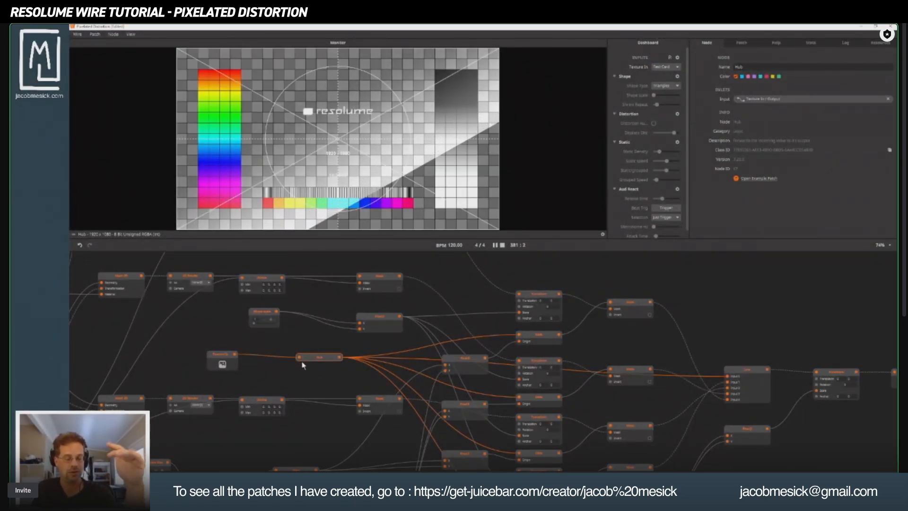
mouse_move(299, 358)
left_mouse_down()
mouse_move(246, 371)
mouse_move(299, 357)
left_mouse_up()
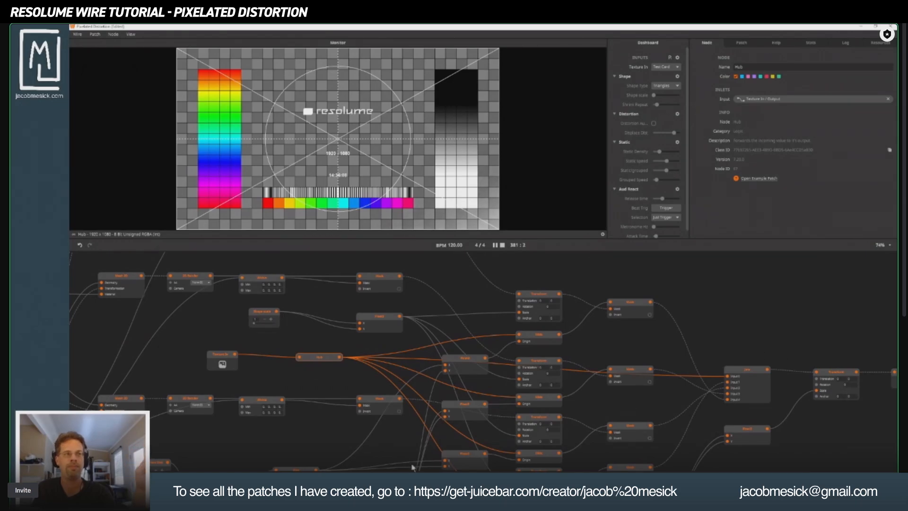
left_click(218, 361)
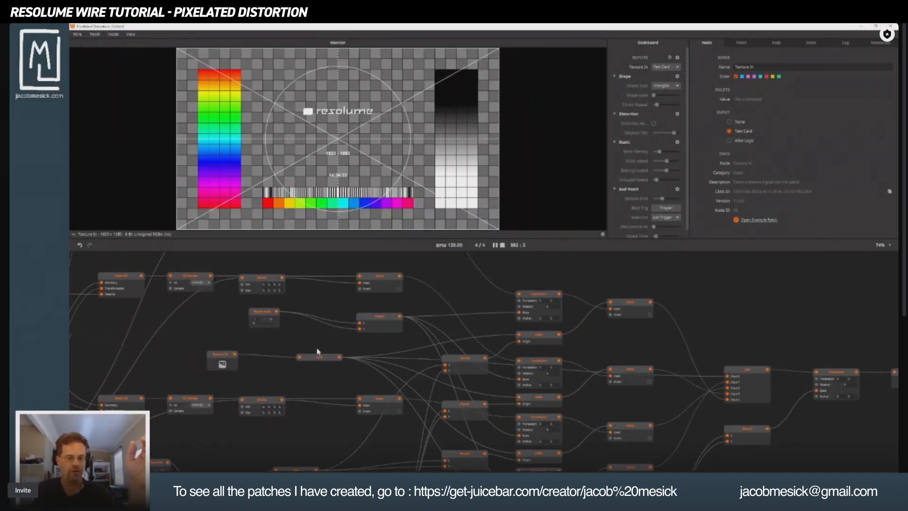
left_click_drag(319, 361, 305, 362)
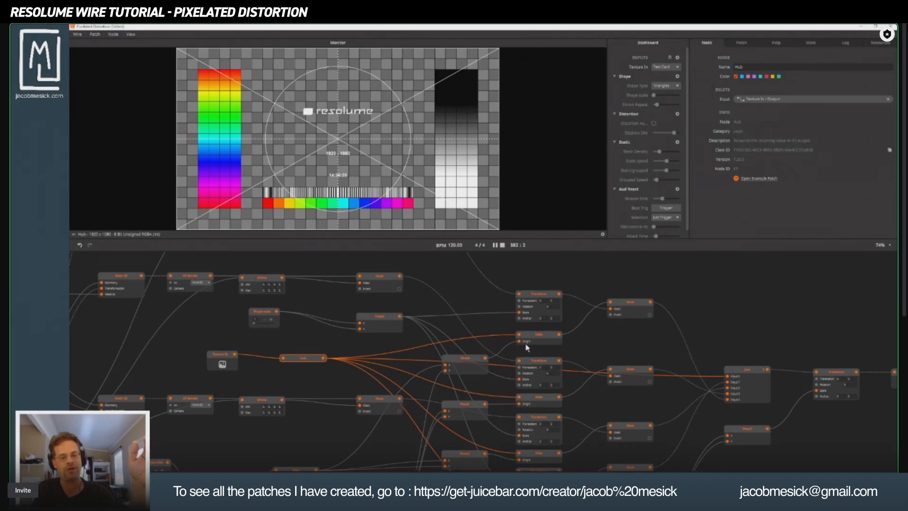
Step: Preview the output of each of the four Slide nodes to compare how they offset the test card
left_click(536, 336)
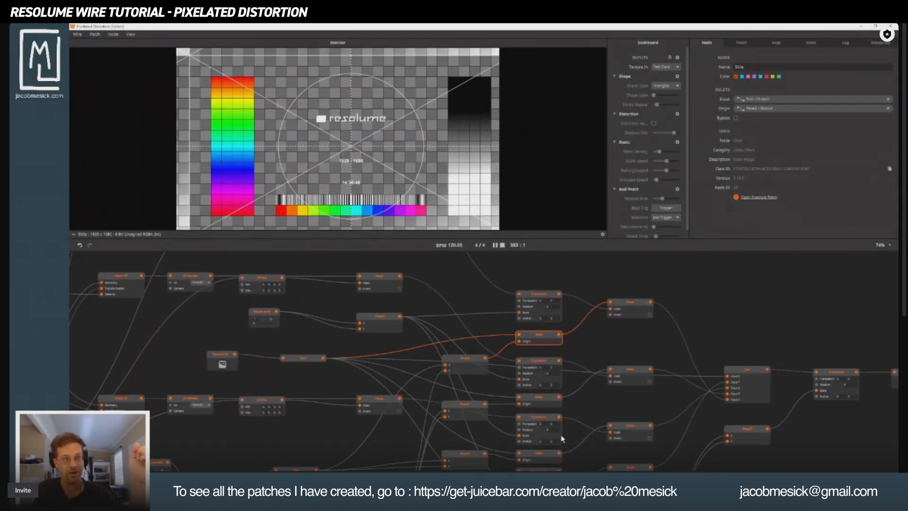
left_click_drag(529, 400, 515, 343)
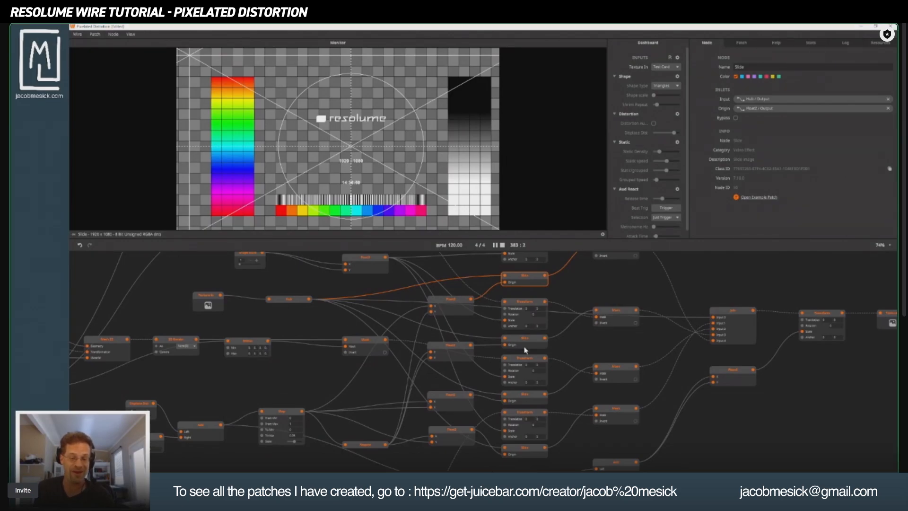
left_click(527, 336)
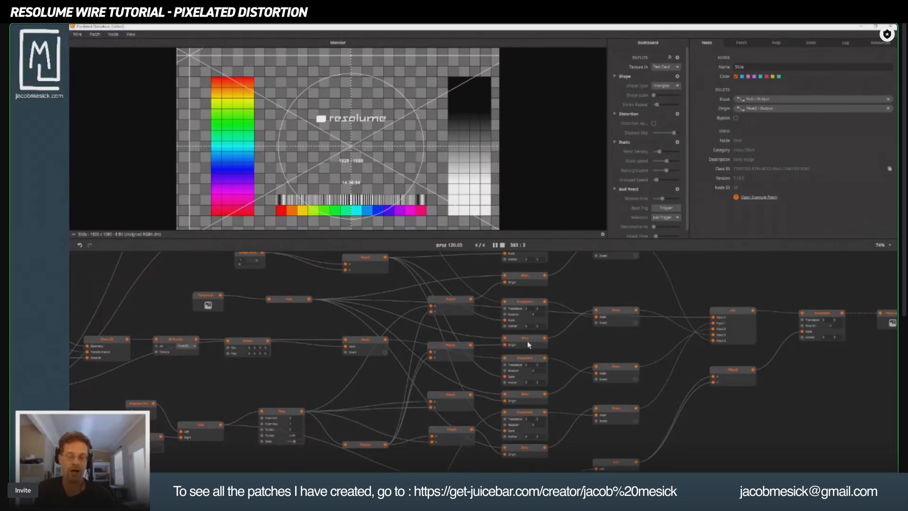
left_click(529, 344)
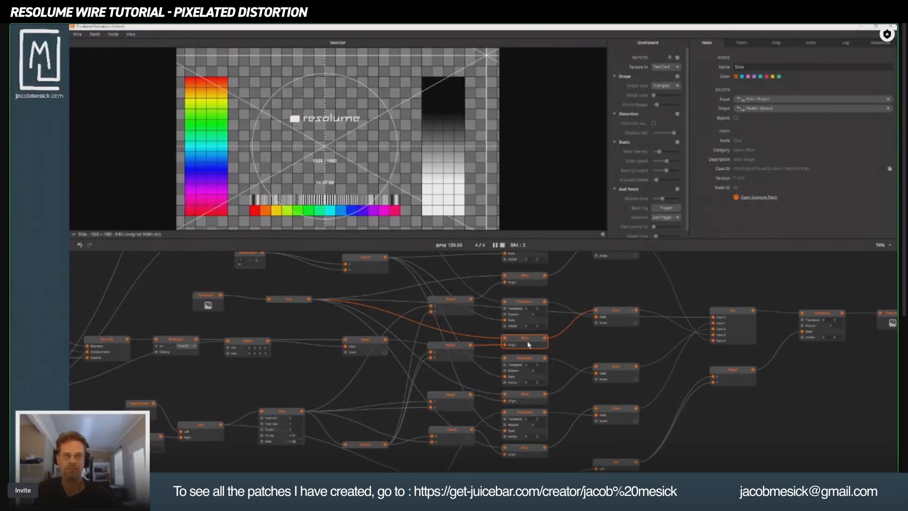
left_click(530, 400)
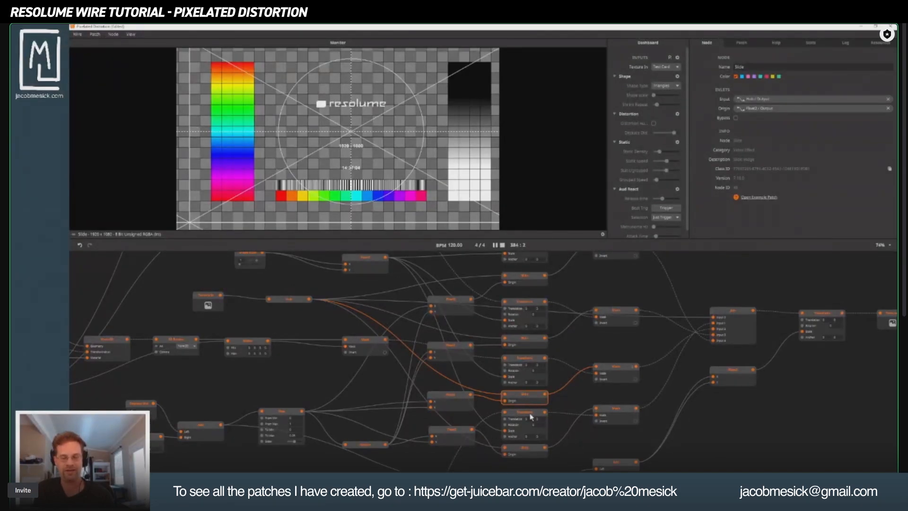
left_click(536, 455)
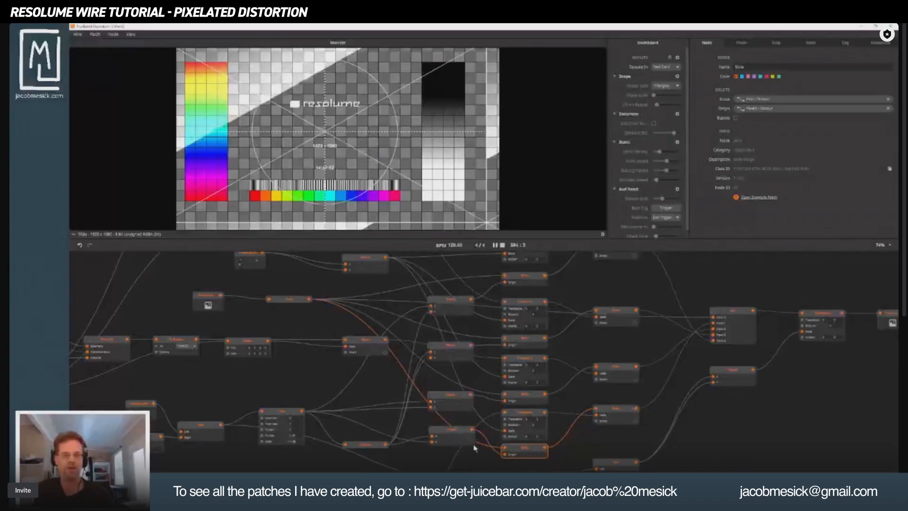
Step: Compare the outputs of the top branch's Transform, Slide and Mask nodes with the Texture In source
left_click_drag(607, 344, 623, 436)
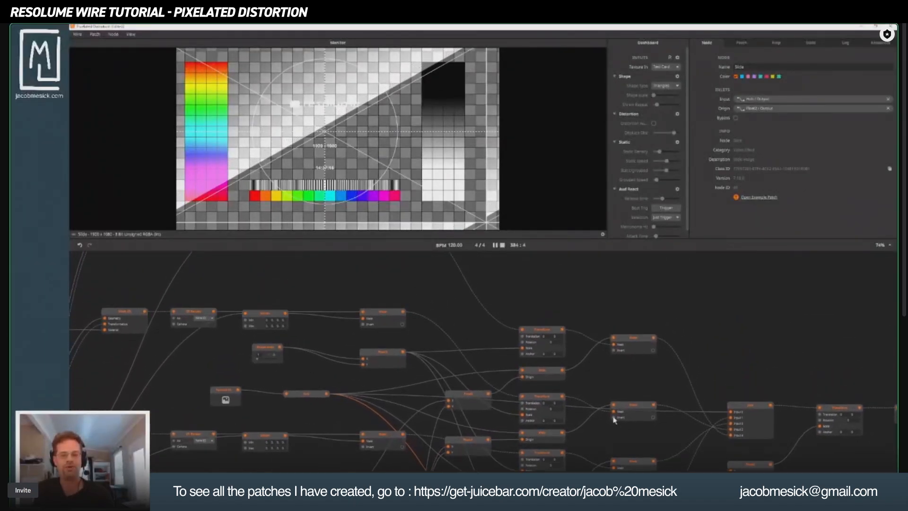
left_click(538, 334)
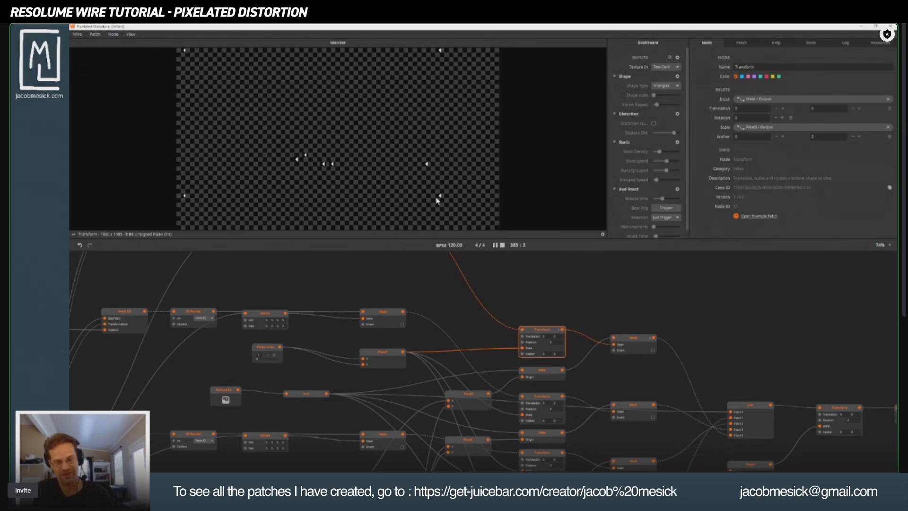
left_click(543, 373)
left_click(638, 340)
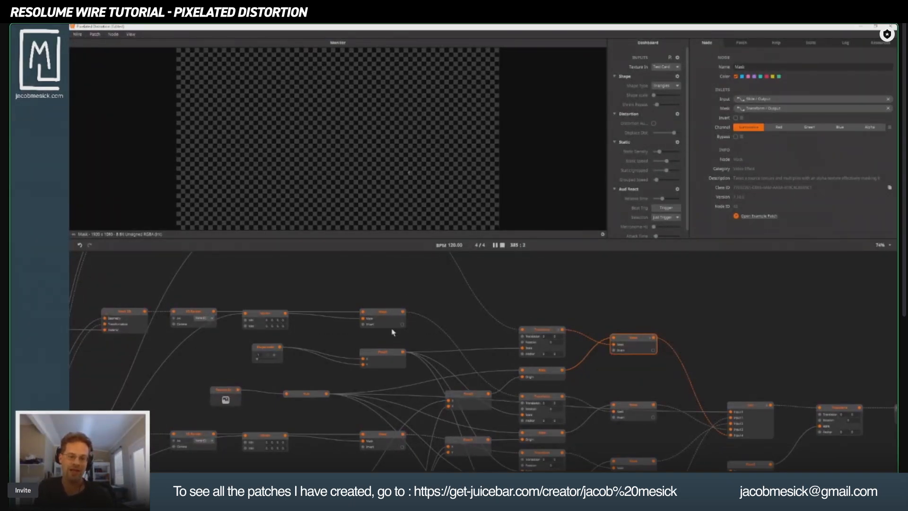
left_click(215, 390)
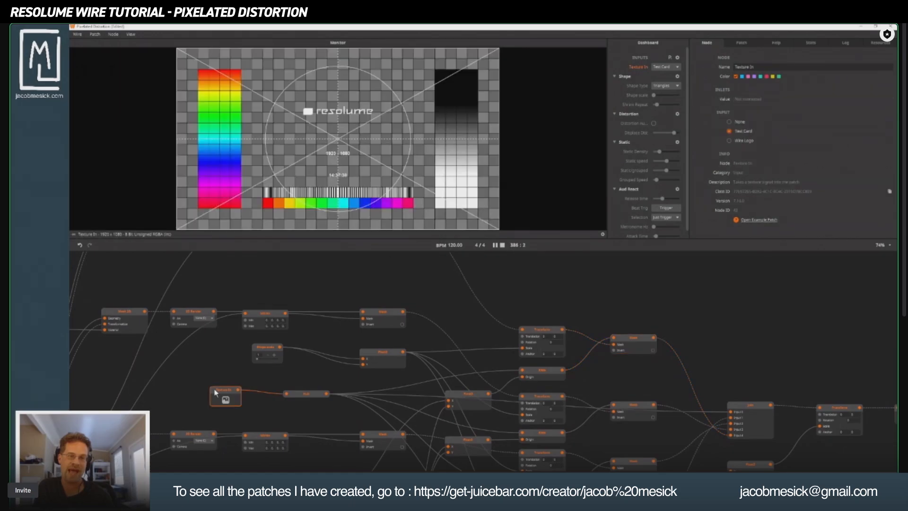
left_click(634, 335)
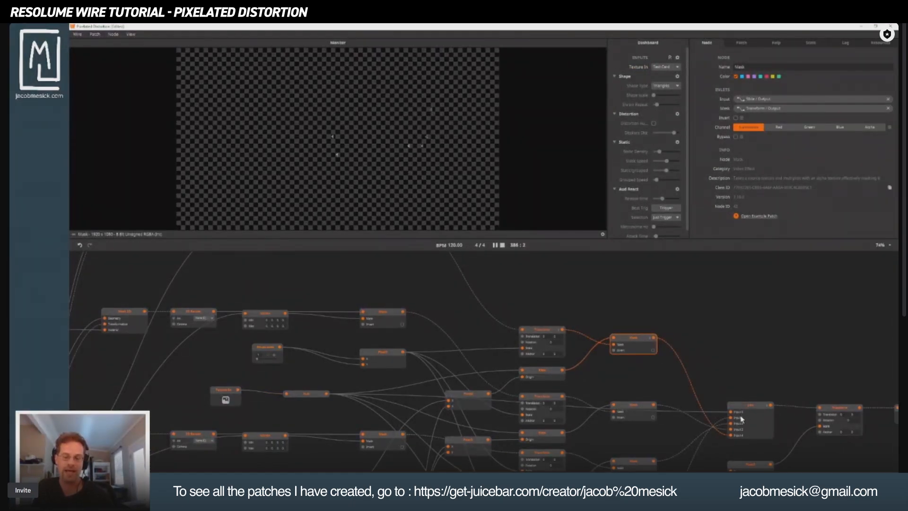
Step: Preview the second branch's Mask, the Join node that combines the branches, and the Hub feeding its first input
left_click_drag(615, 438, 562, 324)
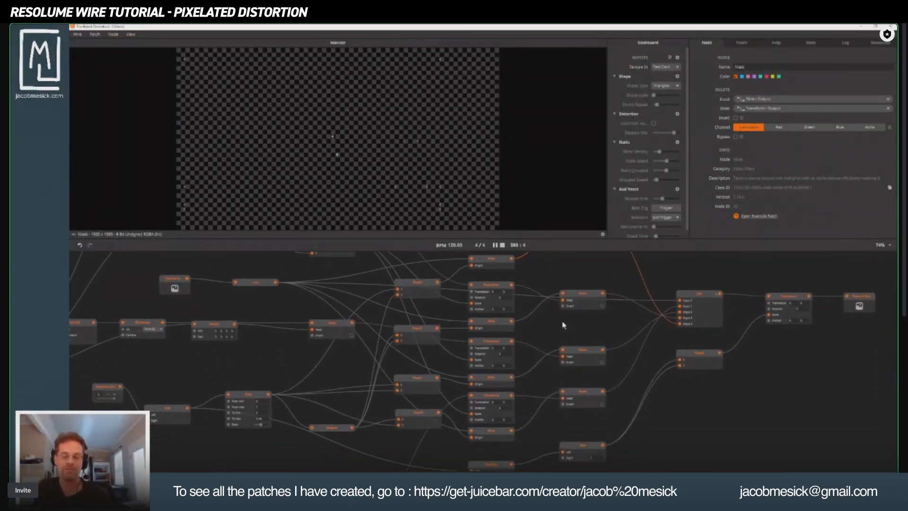
left_click(578, 296)
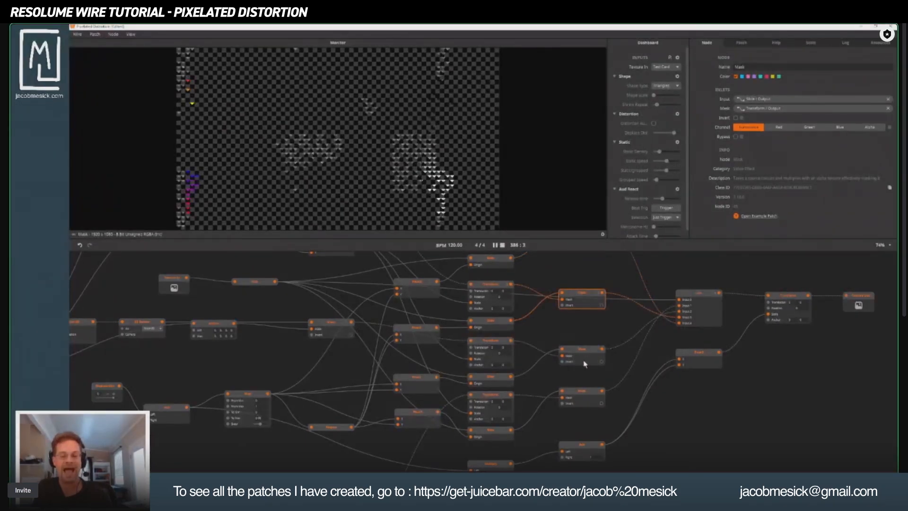
left_click(699, 301)
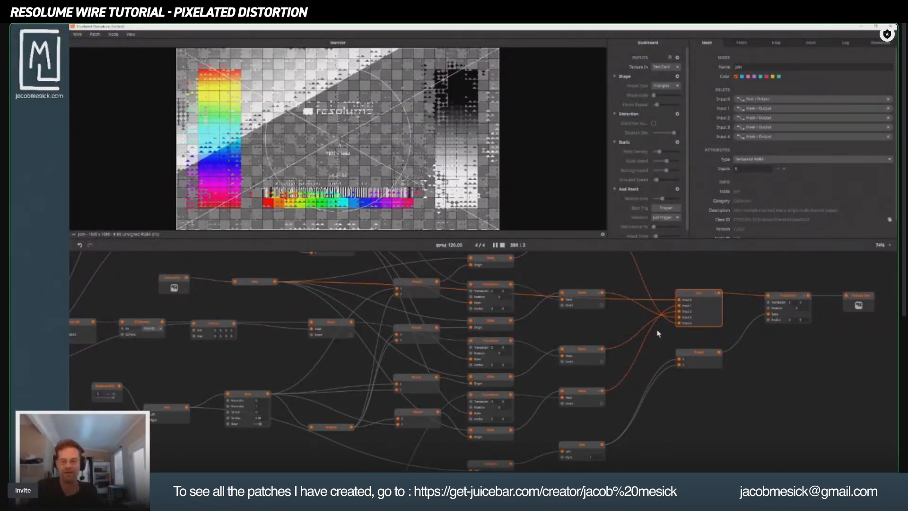
left_click_drag(670, 312, 681, 382)
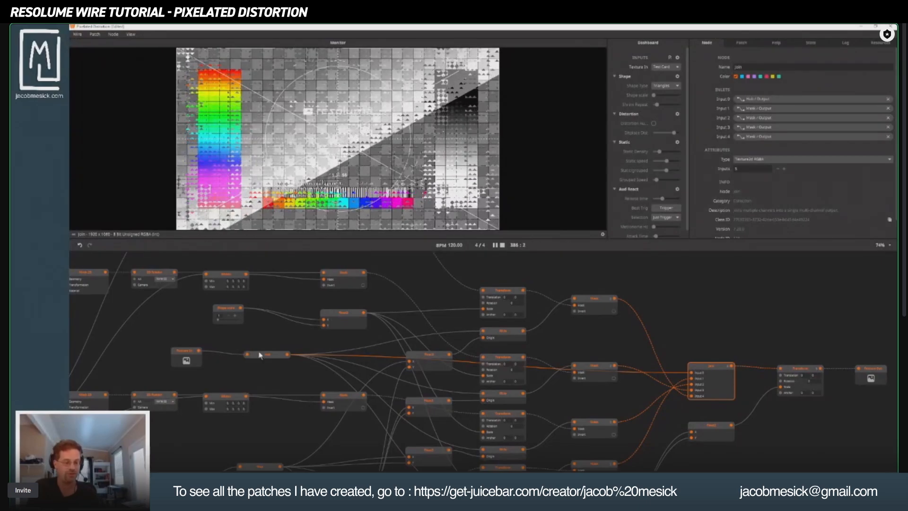
left_click(268, 356)
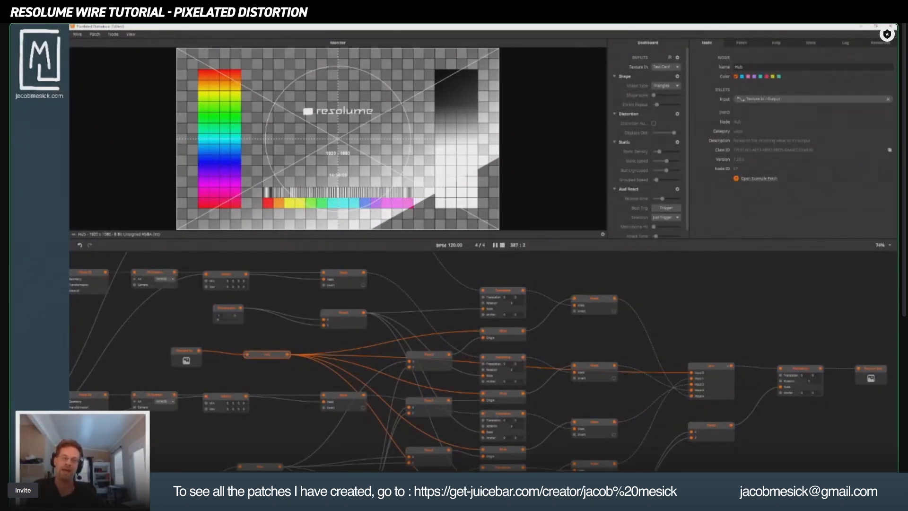
Step: Preview the Join node's output, disconnect the Hub from its first input to compare, and reconnect it
left_click(721, 370)
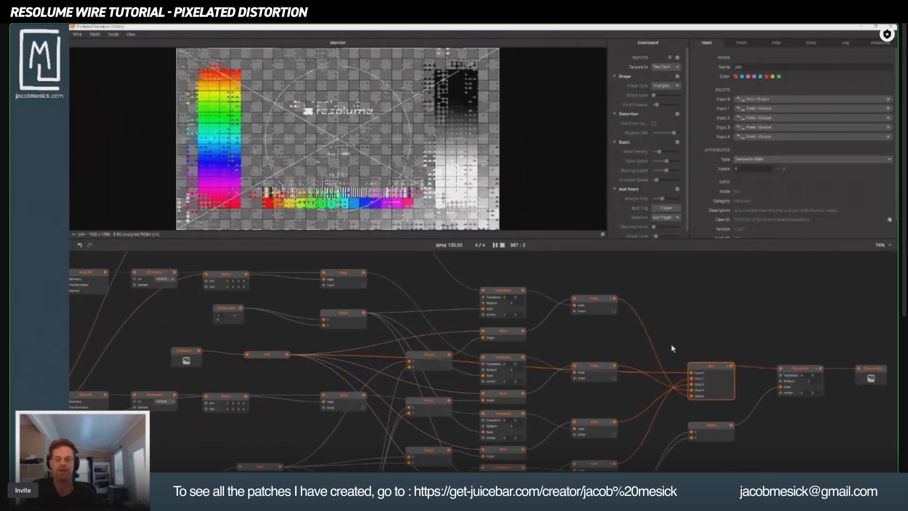
left_click_drag(691, 373, 698, 325)
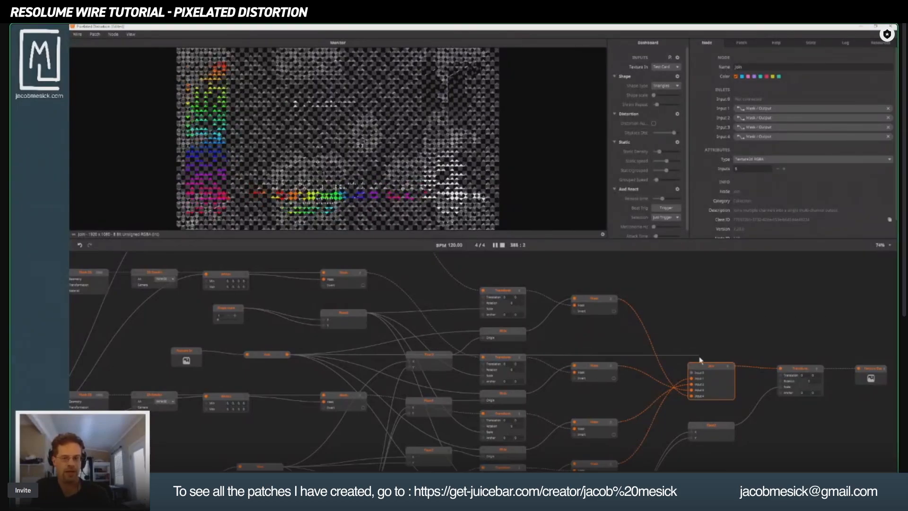
left_click(692, 373)
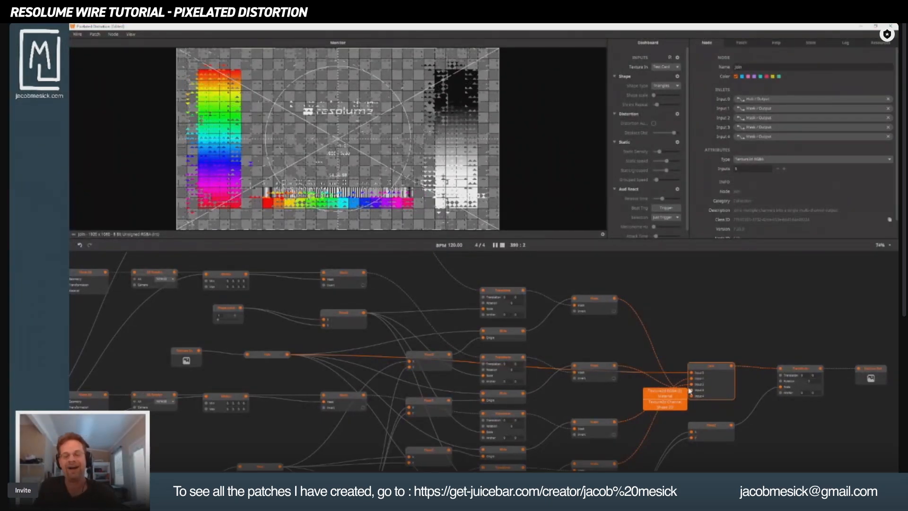
Step: Preview the second mask branch's Within node and the Pixelate node at the end of the yellow group
left_click_drag(298, 360, 482, 423)
left_click(410, 339)
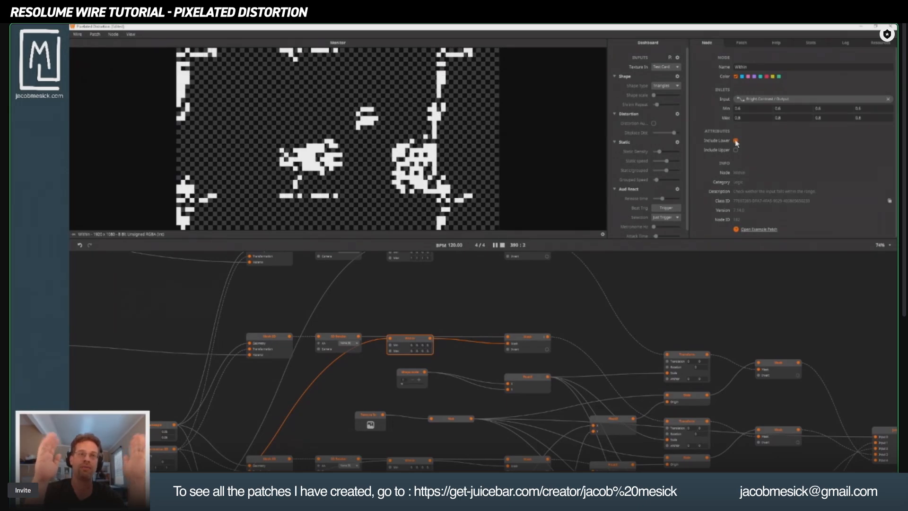
left_click_drag(392, 435, 456, 278)
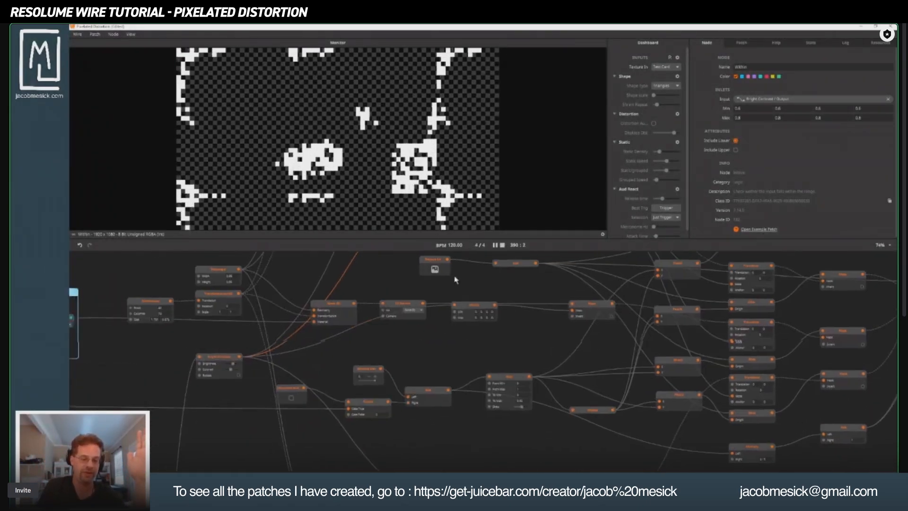
left_click_drag(284, 435, 501, 319)
left_click_drag(402, 445, 467, 275)
left_click_drag(434, 317, 447, 266)
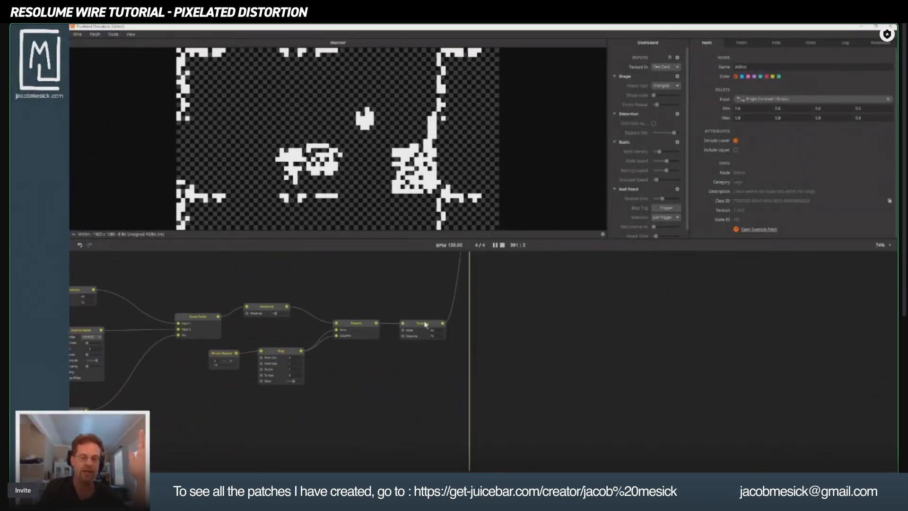
left_click(424, 325)
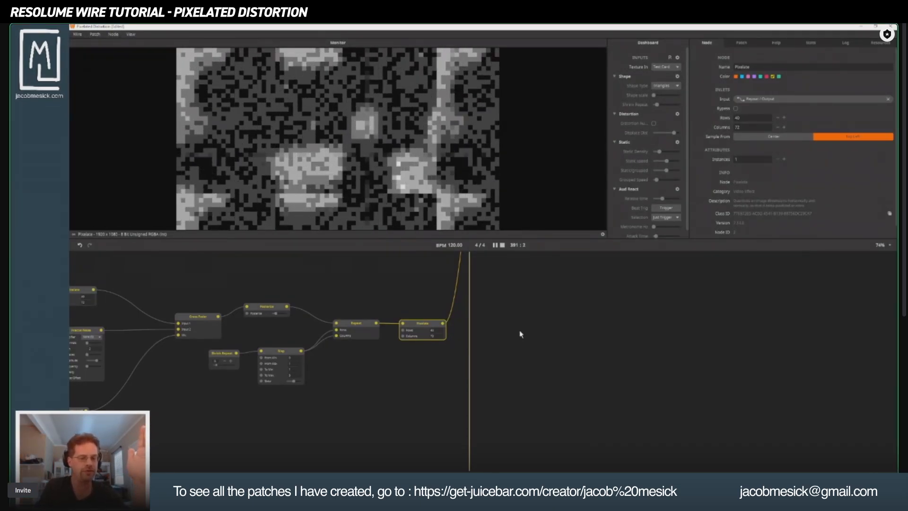
Step: Preview the four Within nodes from the lowest branch upward to compare their masks and their Min and Max ranges
left_click_drag(544, 324, 448, 481)
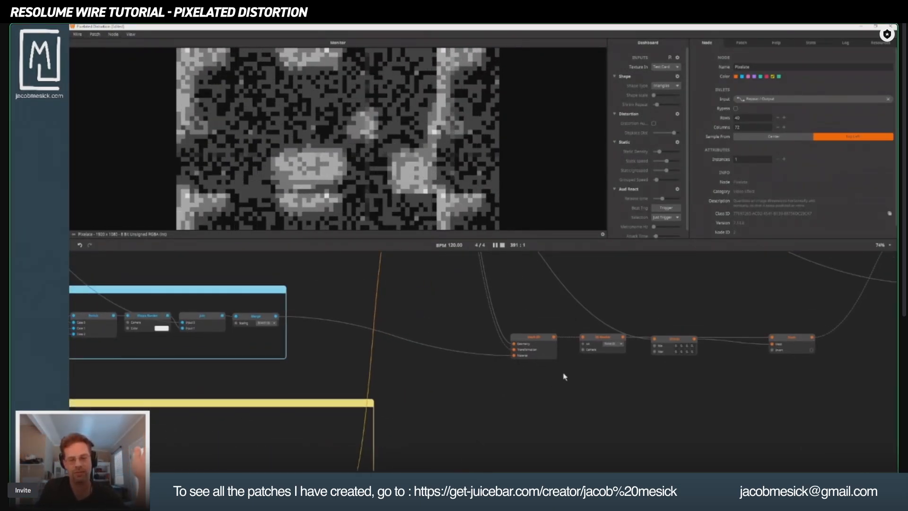
left_click_drag(564, 376, 471, 438)
left_click(592, 402)
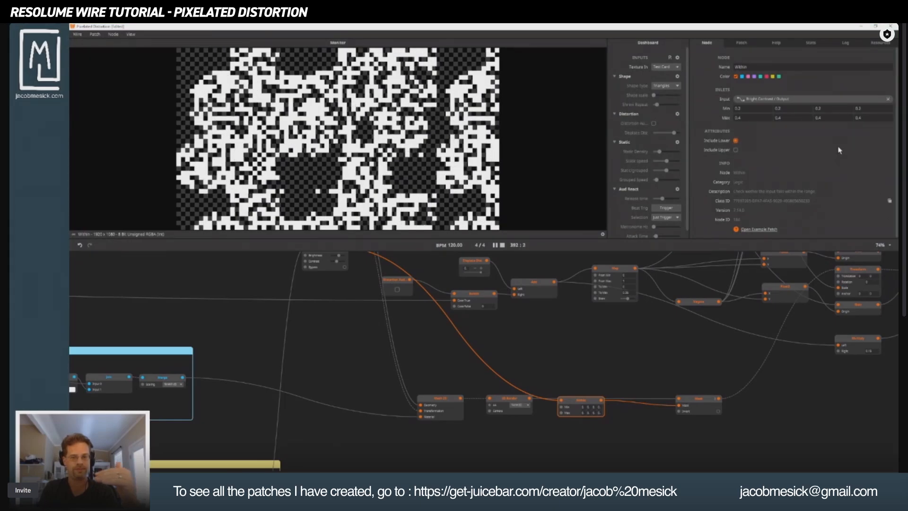
left_click_drag(579, 370, 529, 469)
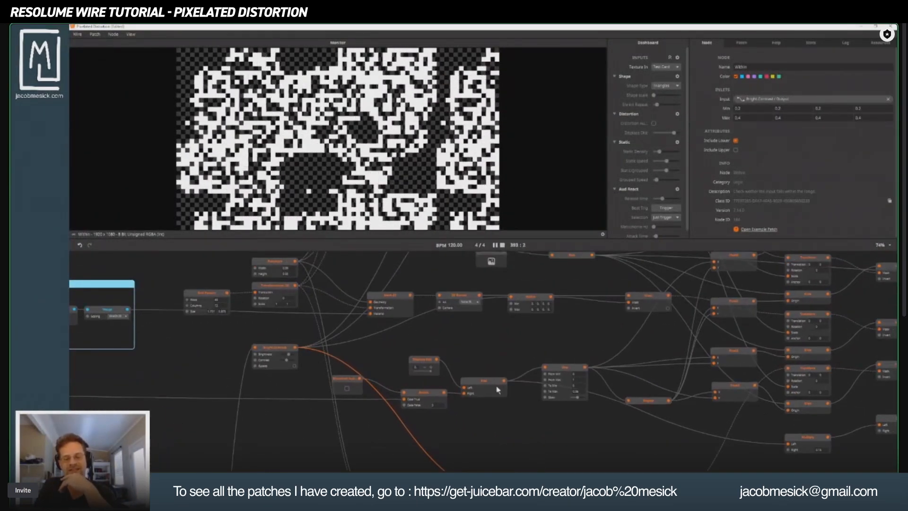
left_click(527, 299)
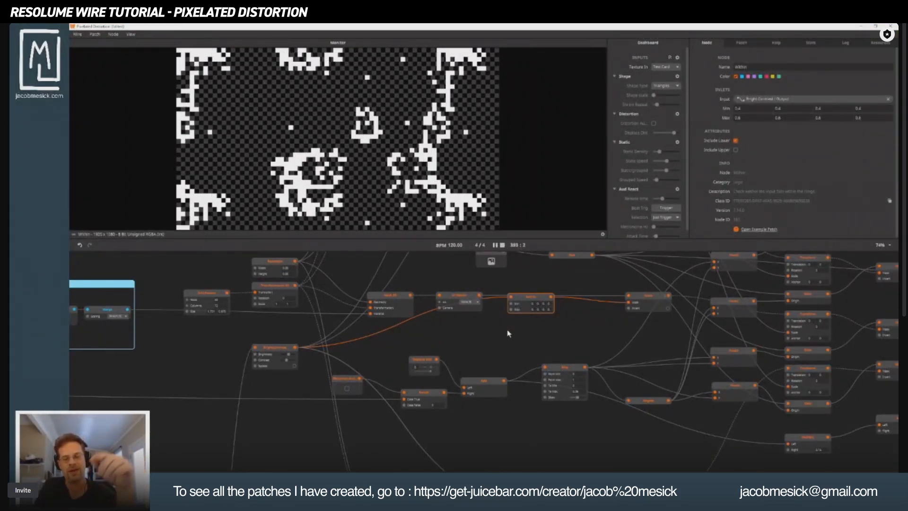
left_click_drag(508, 334, 524, 442)
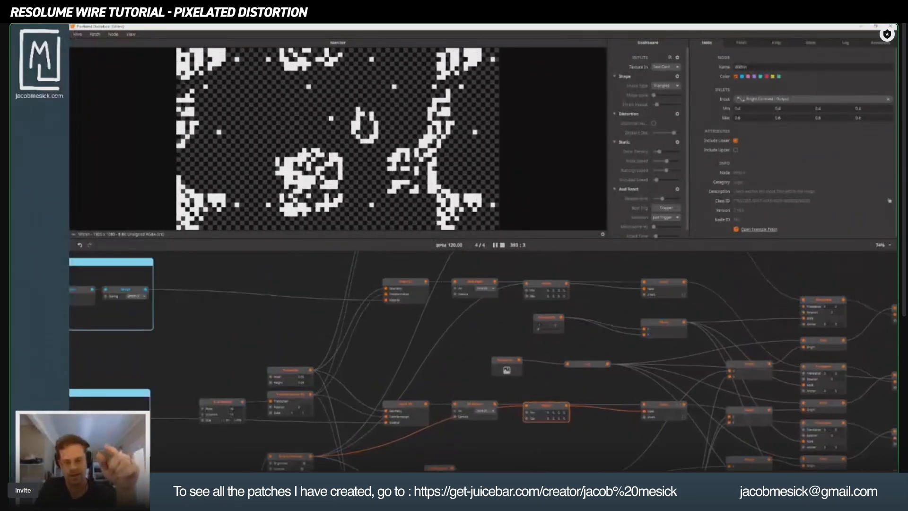
left_click_drag(544, 307, 545, 336)
left_click(545, 316)
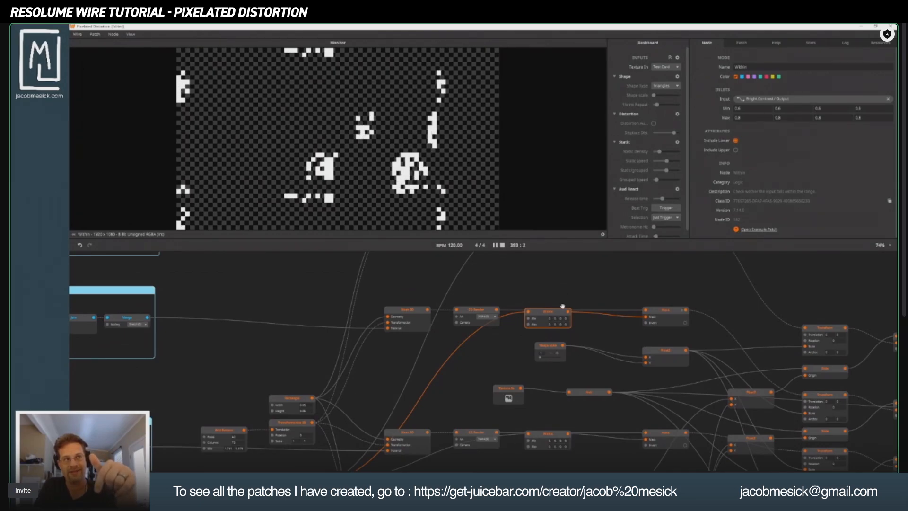
left_click_drag(562, 307, 572, 407)
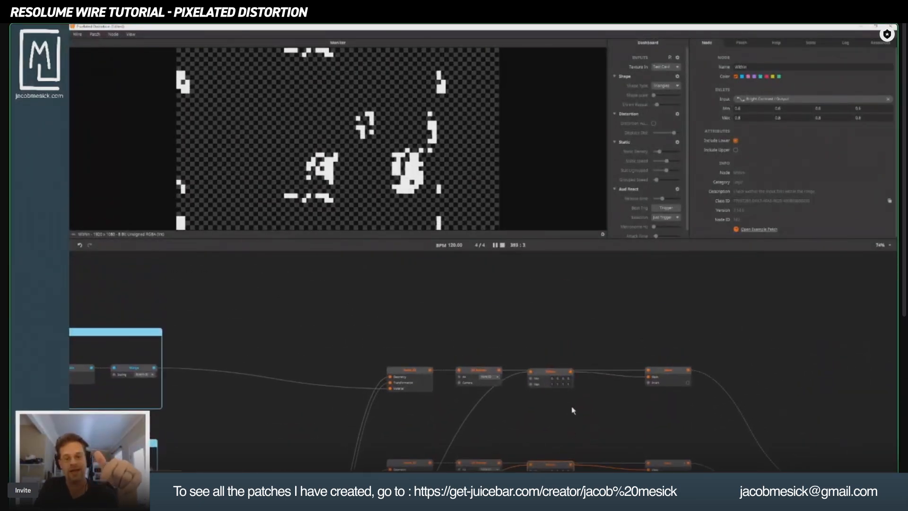
left_click(544, 372)
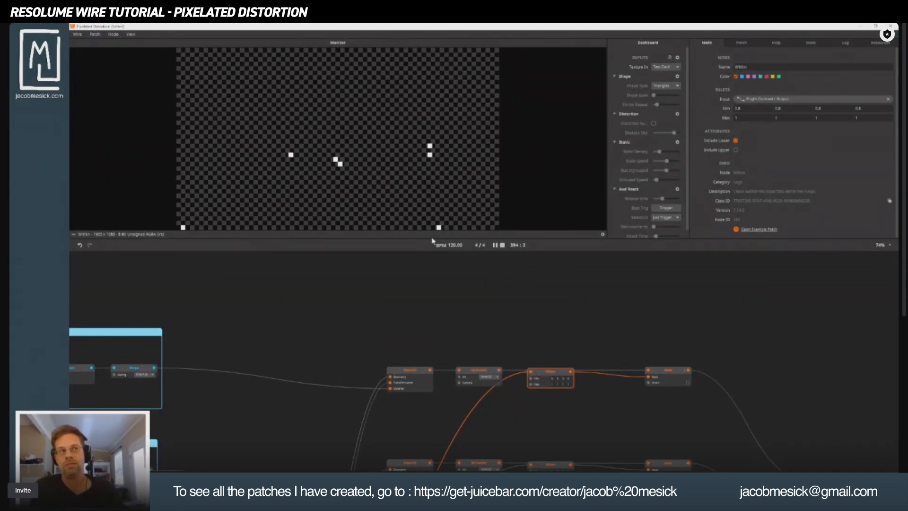
double_click(399, 310)
type("fl")
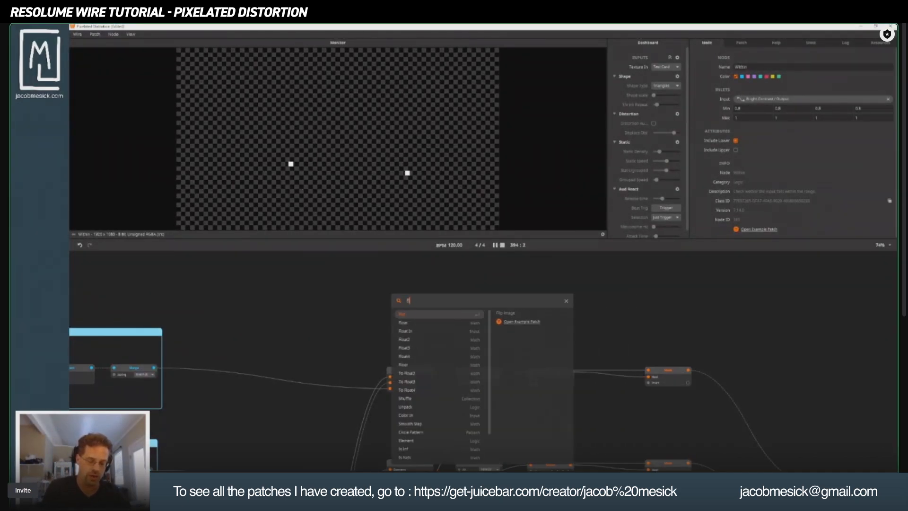
type("o")
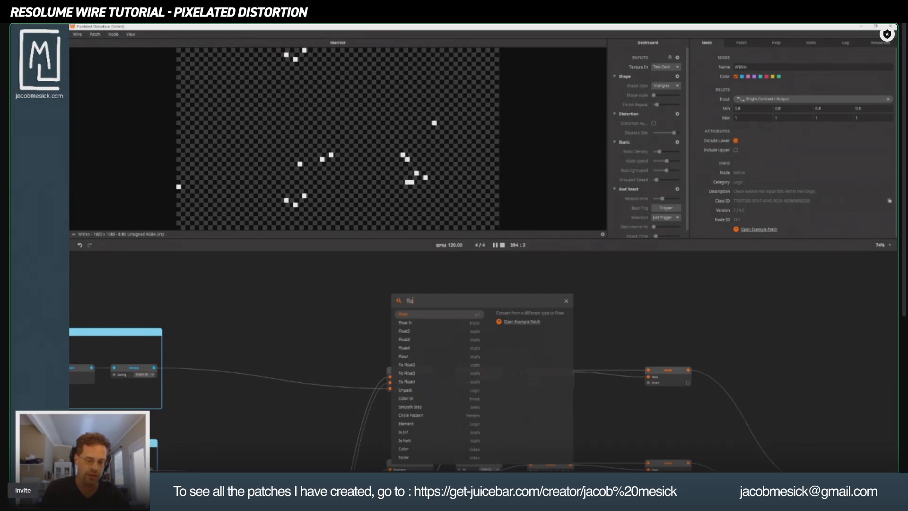
key("BackSpace")
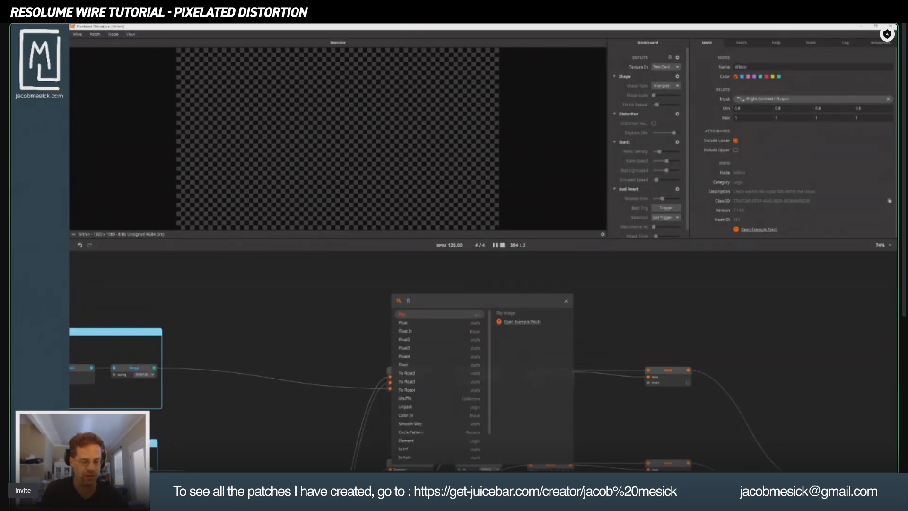
type("oat")
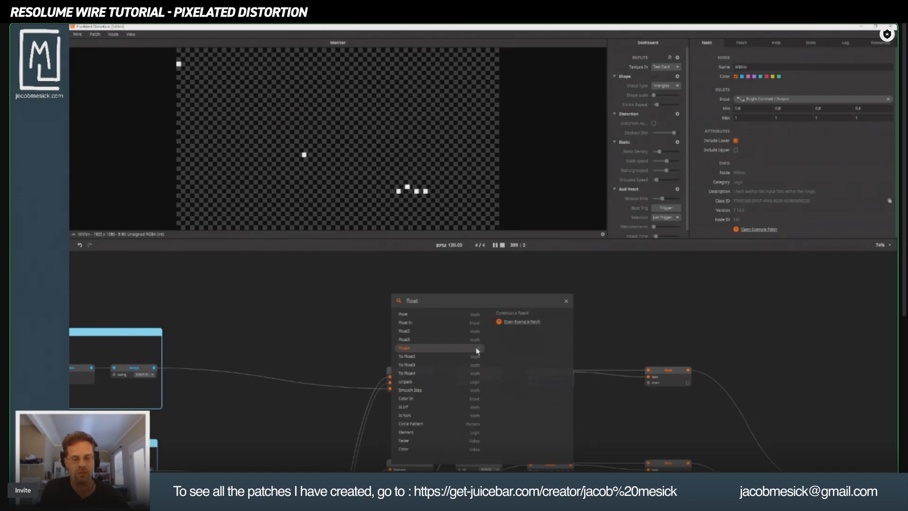
left_click(299, 330)
Step: Add a Float node in the empty area beside the yellow group, below the lowest mask branch
scroll(399, 328, "down", 3)
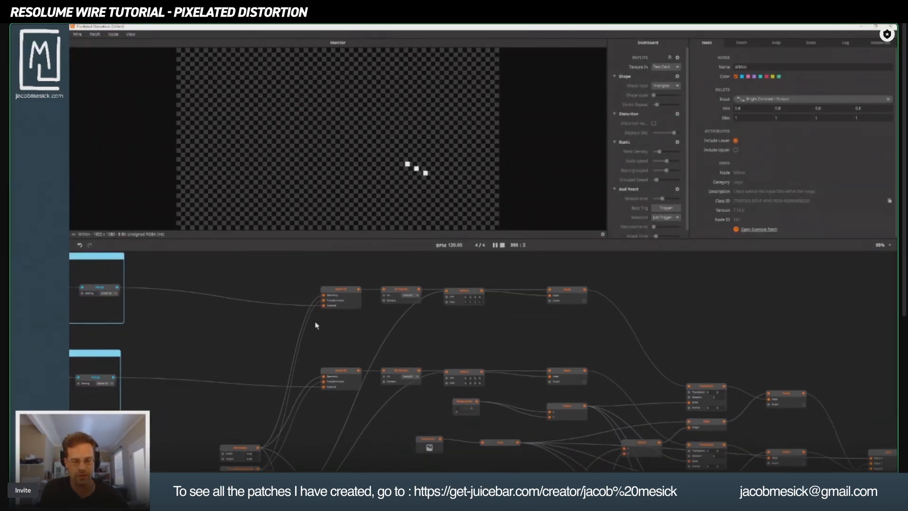
scroll(478, 282, "down", 5)
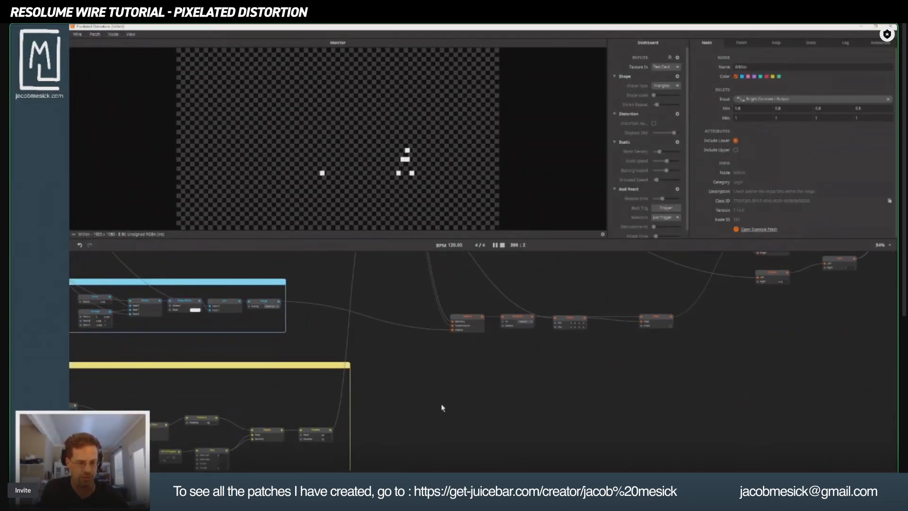
double_click(496, 423)
type("flaot")
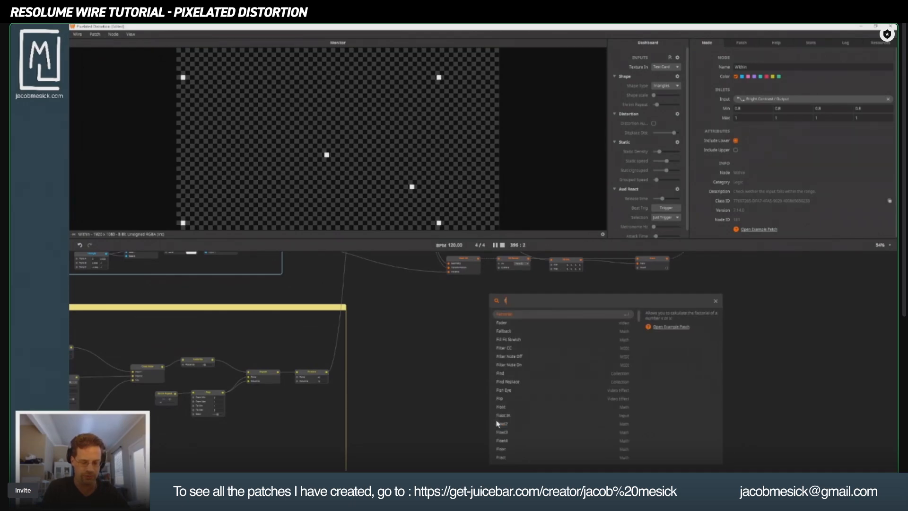
key("BackSpace")
key("BackSpace")
key("BackSpace")
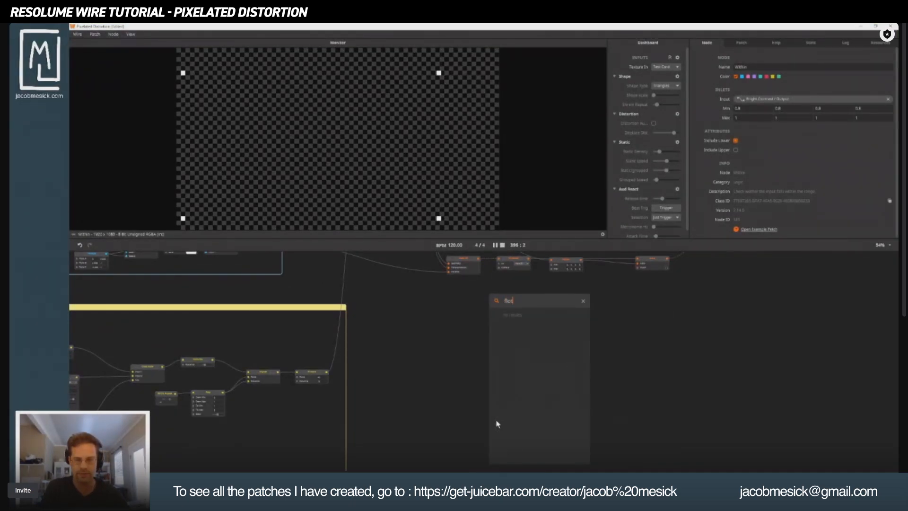
type("oat")
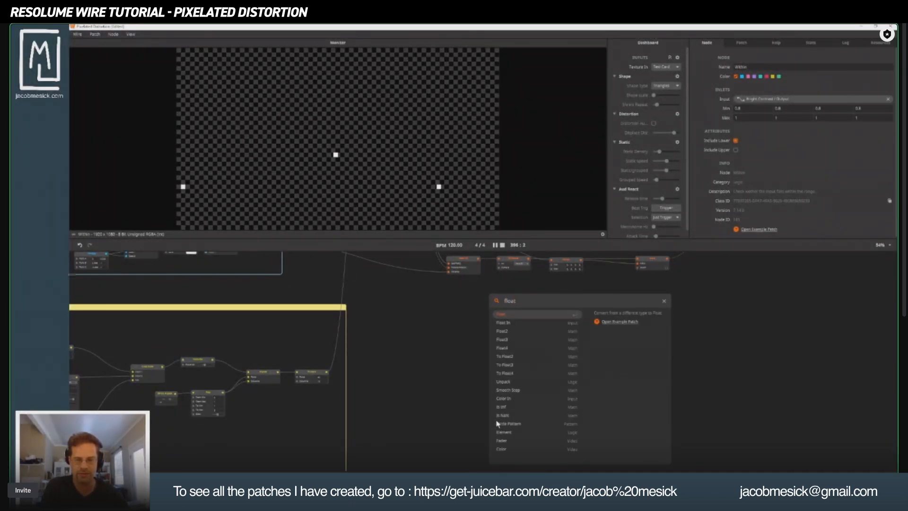
left_click(518, 314)
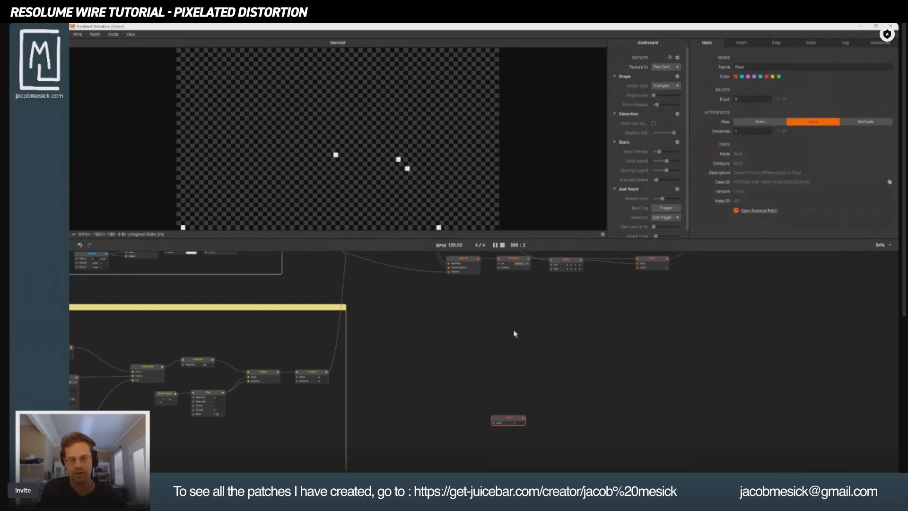
left_click_drag(508, 418, 454, 347)
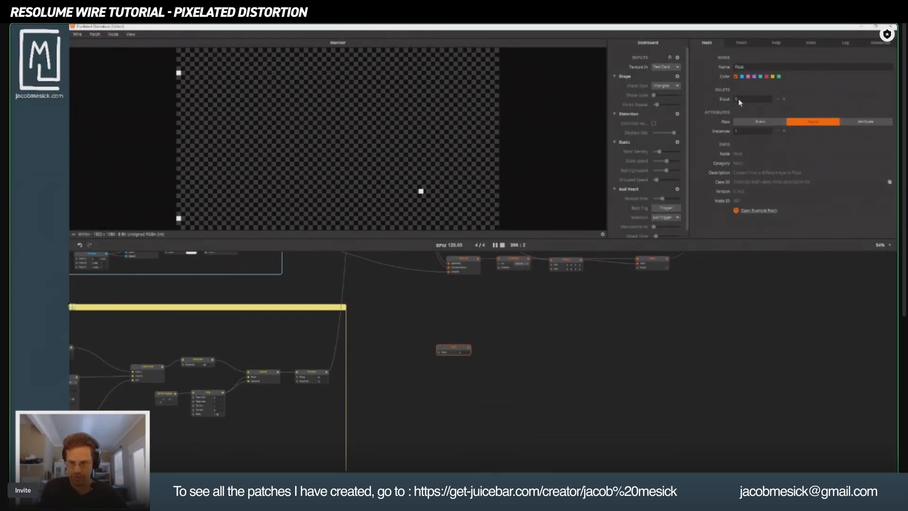
Step: Add a Float2 node and place it just above and to the right of the Float node
double_click(507, 350)
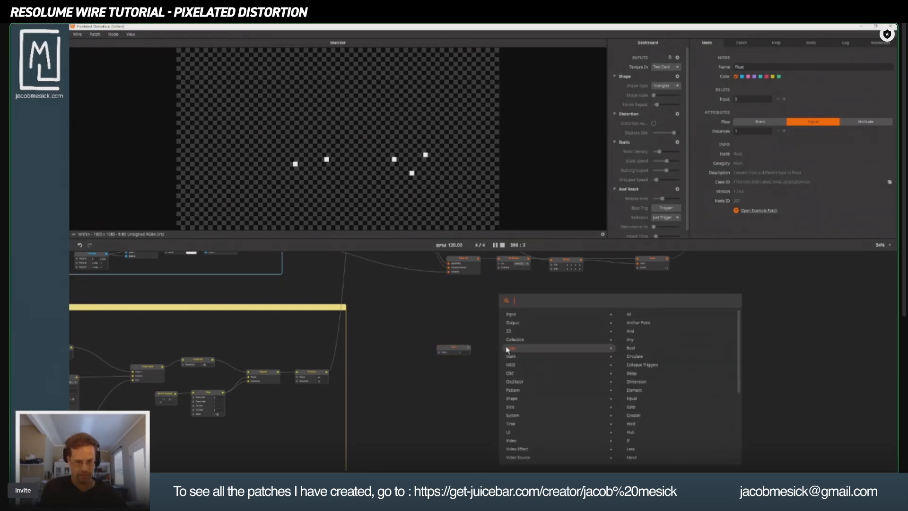
type("flao")
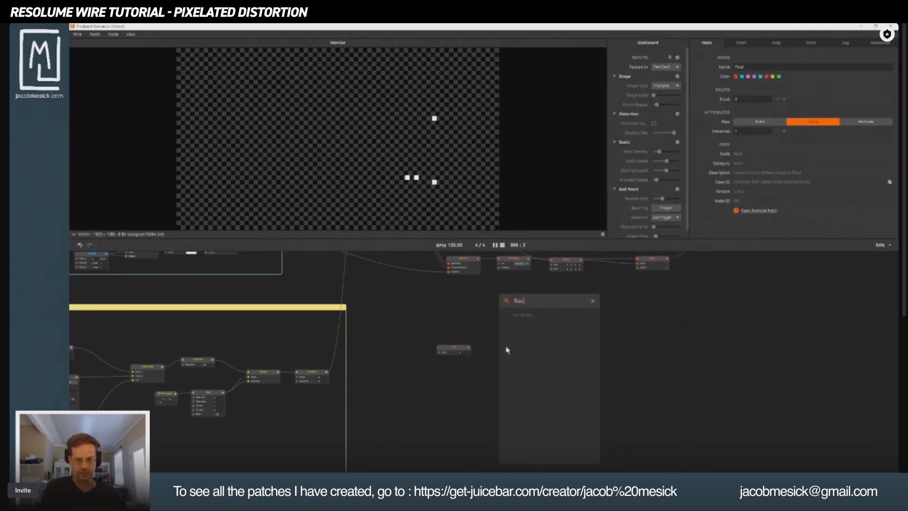
key("BackSpace")
key("BackSpace")
type("oat")
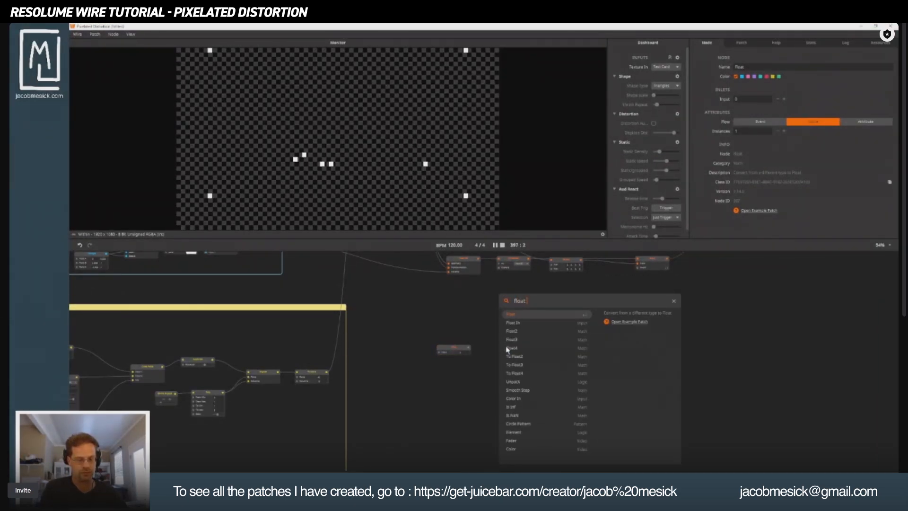
type("2")
key("Return")
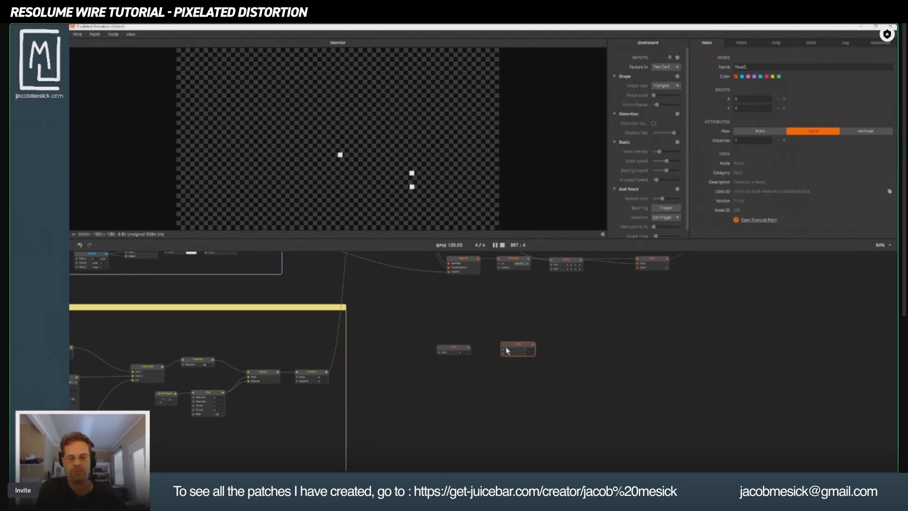
left_click_drag(507, 351, 487, 323)
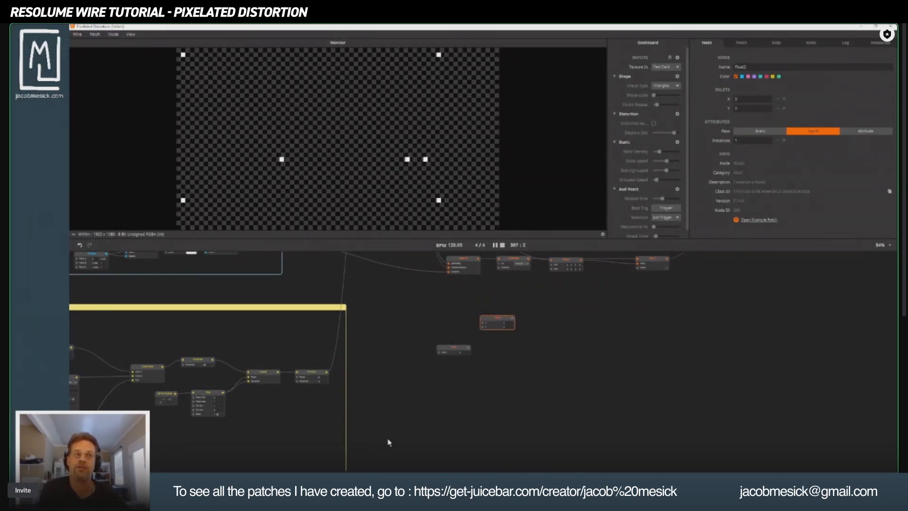
Step: Add a Float3 node and place it below the Float2 node, to the right of the Float node
double_click(490, 399)
type("float")
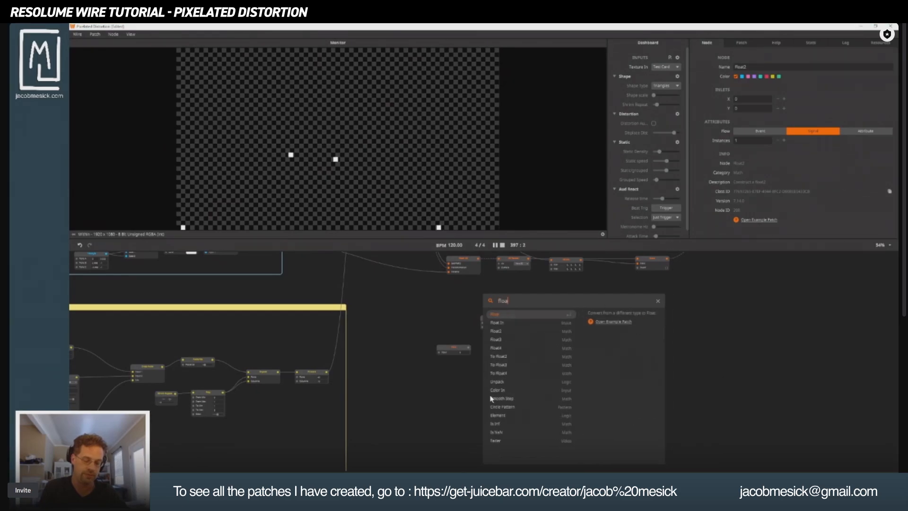
type("3")
key("Return")
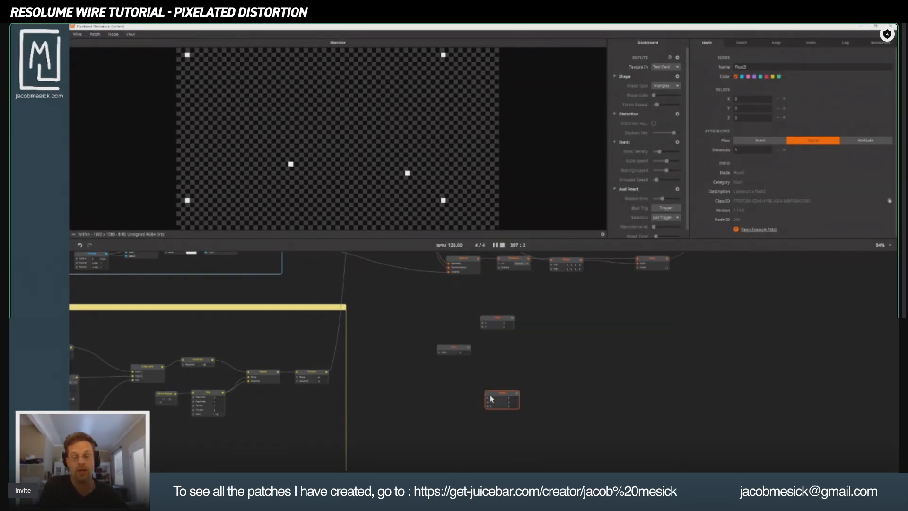
left_click_drag(490, 398, 496, 360)
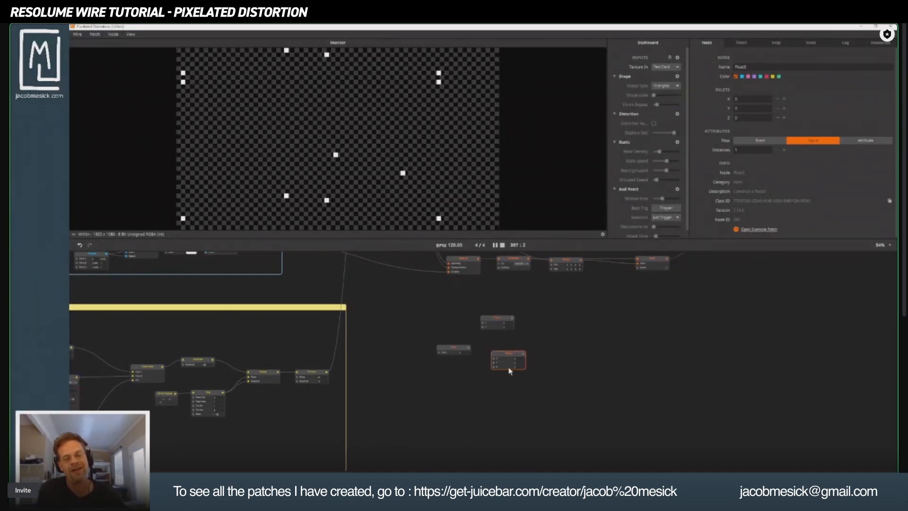
scroll(501, 354, "up", 3)
scroll(501, 353, "up", 3)
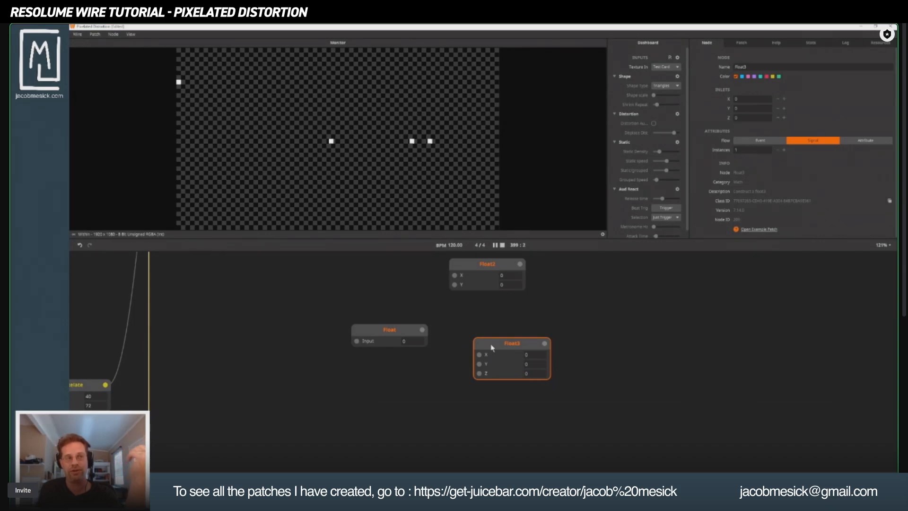
Step: Add a Float4 node in the empty area to the right of the Float3 node
left_click(601, 360)
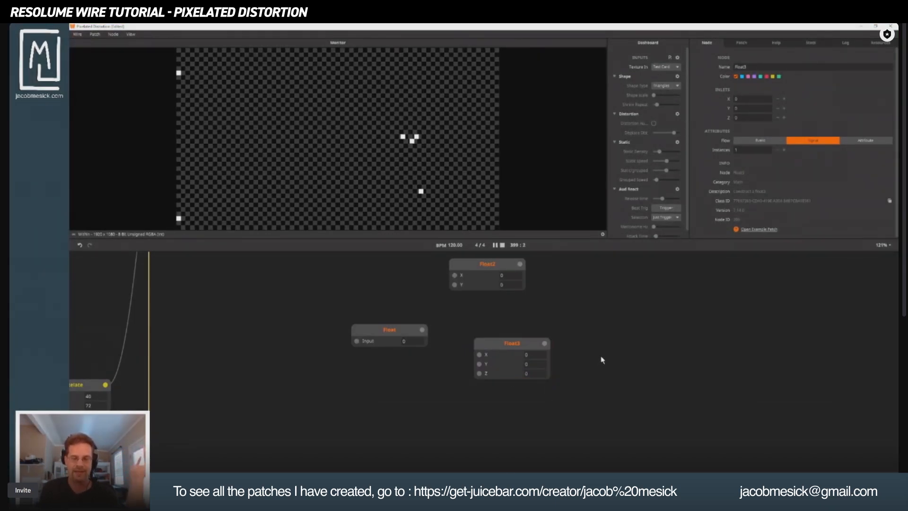
double_click(601, 360)
type("float")
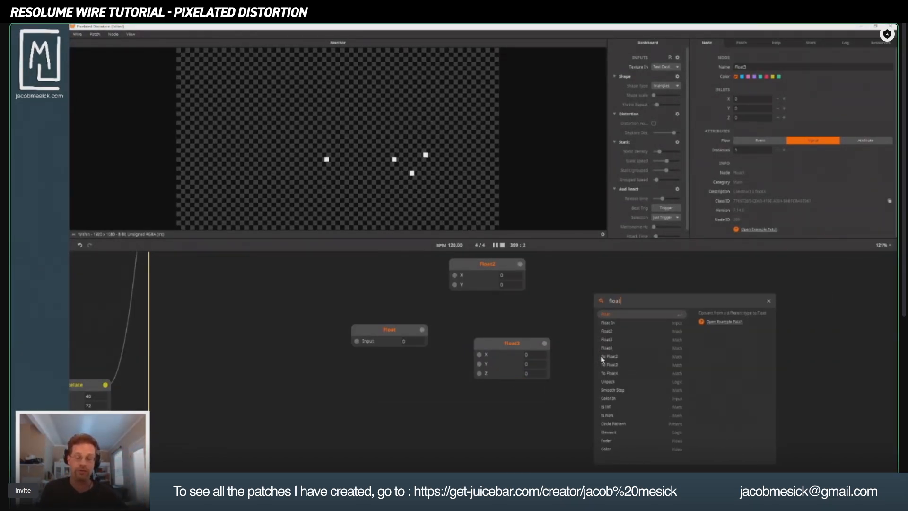
key("Down")
key("Down")
key("Down")
key("Down")
key("Down")
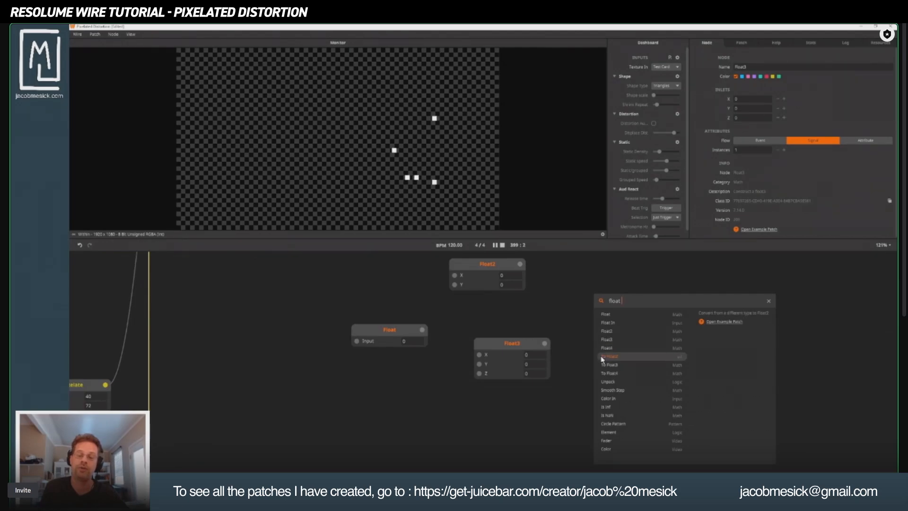
key("Up")
key("Return")
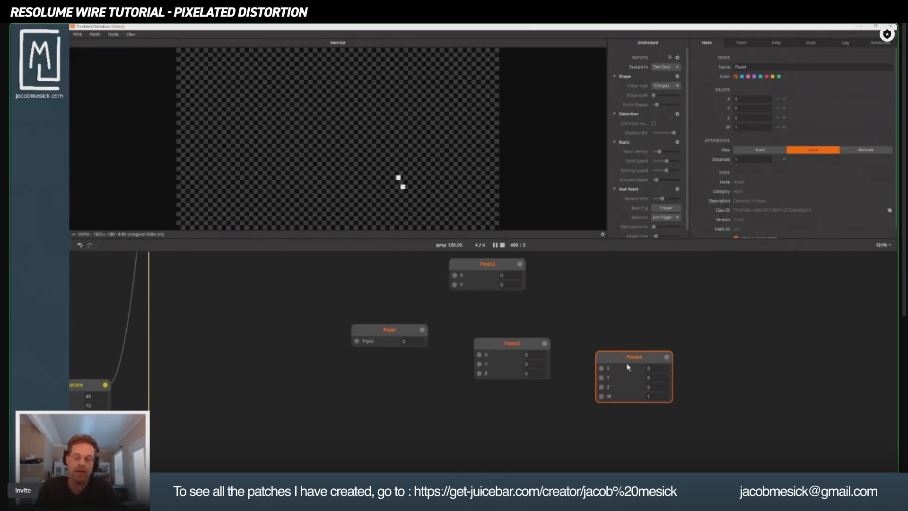
Step: Move the Float4 node farther right and line up the Float3 node between the Float and Float4 nodes
left_click_drag(630, 354, 587, 315)
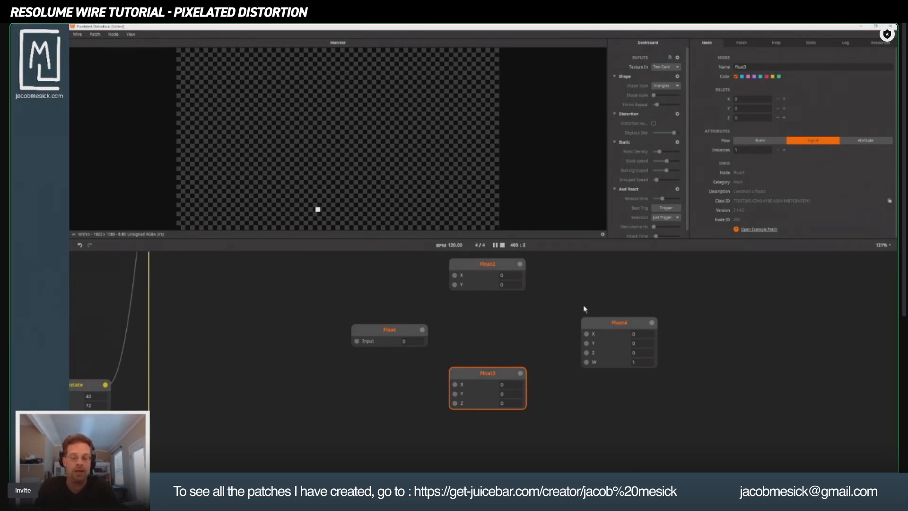
left_click_drag(596, 324, 665, 324)
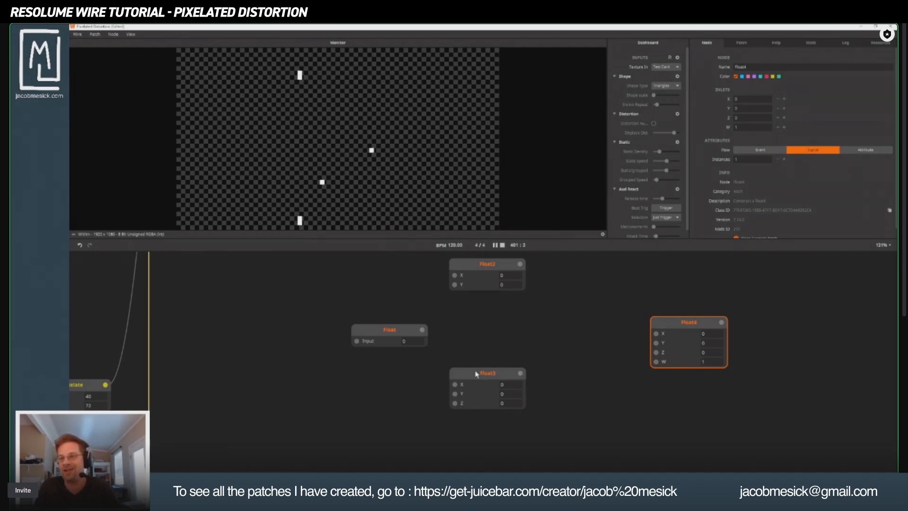
left_click_drag(476, 374, 522, 372)
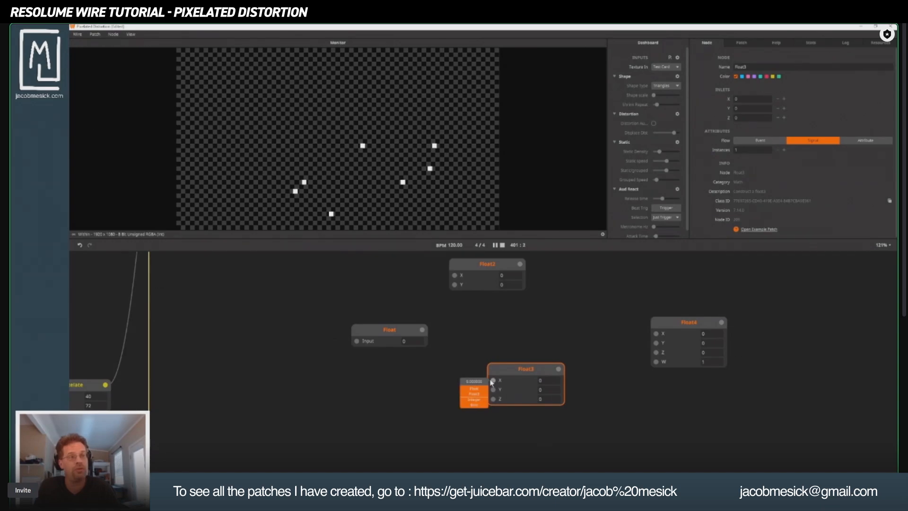
mouse_move(498, 384)
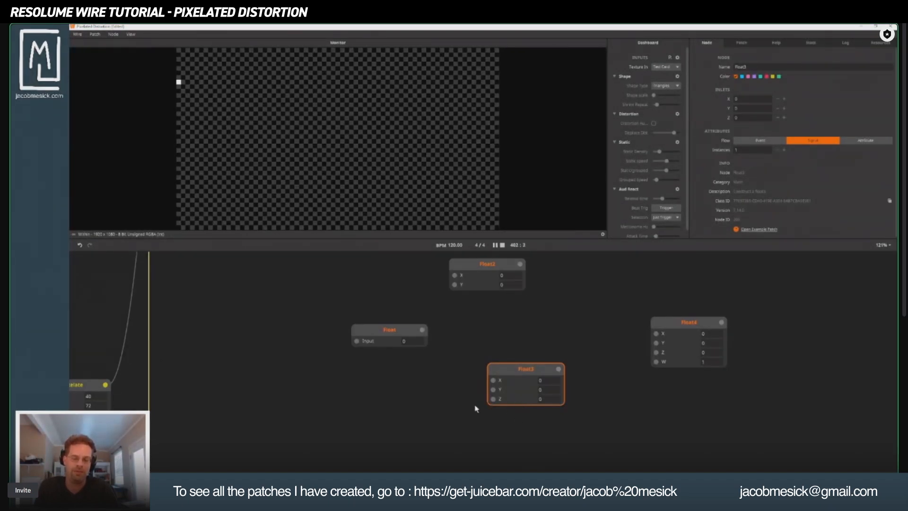
left_click_drag(510, 372, 497, 325)
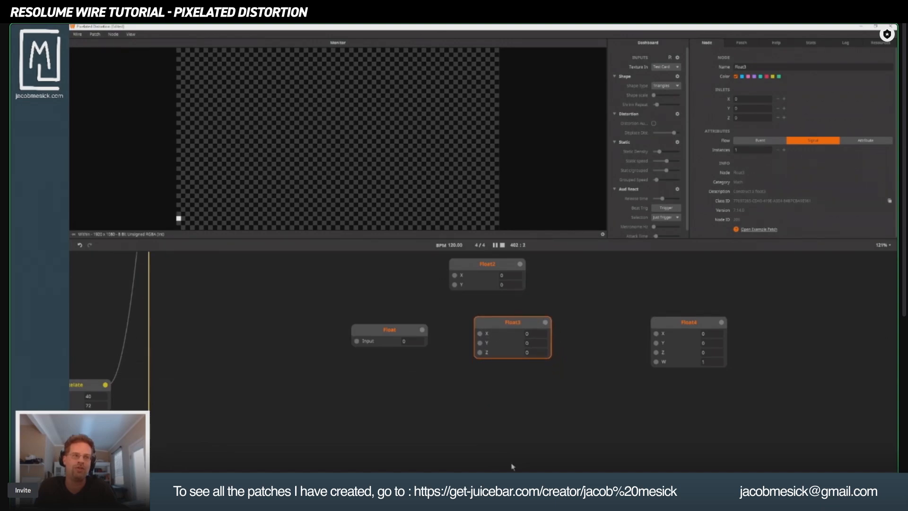
Step: Add a UV Texture node and place it in the empty area below the Float node
double_click(534, 418)
type("UV")
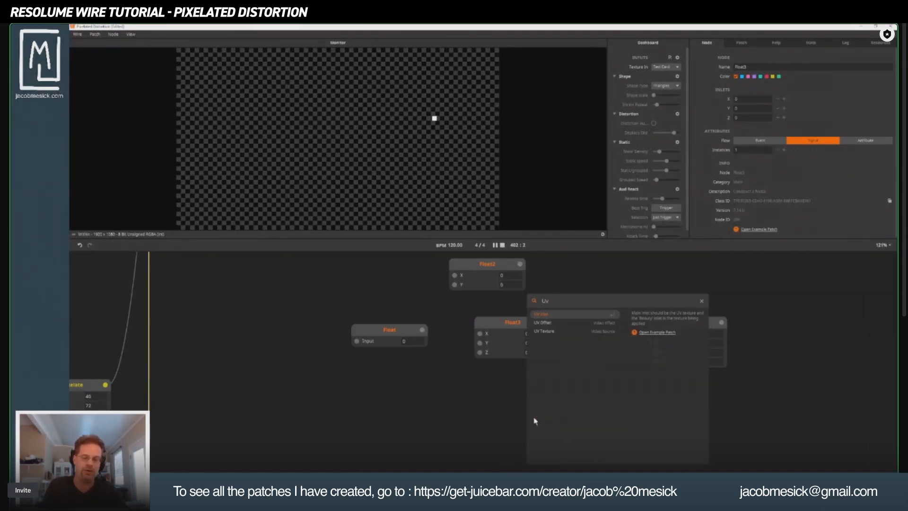
left_click(544, 331)
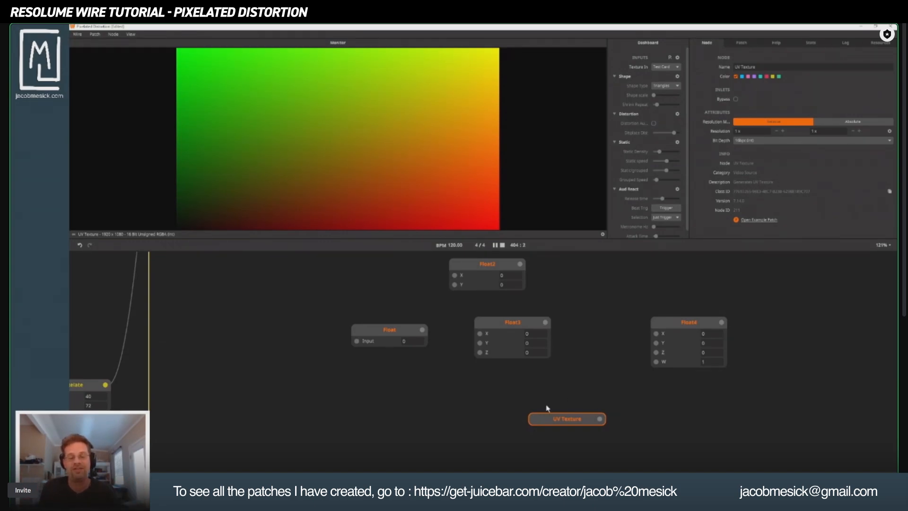
left_click_drag(558, 420, 358, 422)
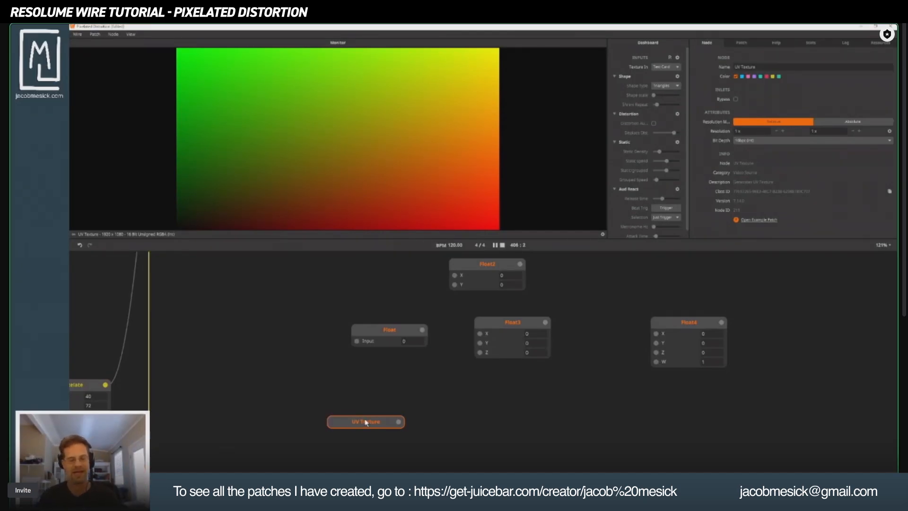
Step: Delete the UV Texture node along with the Float, Float2, Float3 and Float4 nodes
key("Delete")
left_click_drag(307, 288, 677, 393)
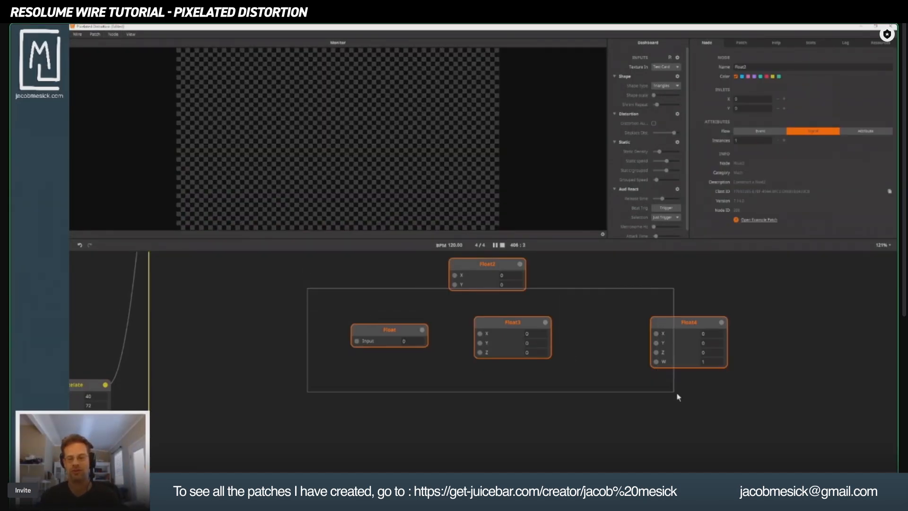
key("Delete")
Step: Preview the Mask node at the end of the lowest mask branch
scroll(324, 355, "down", 5)
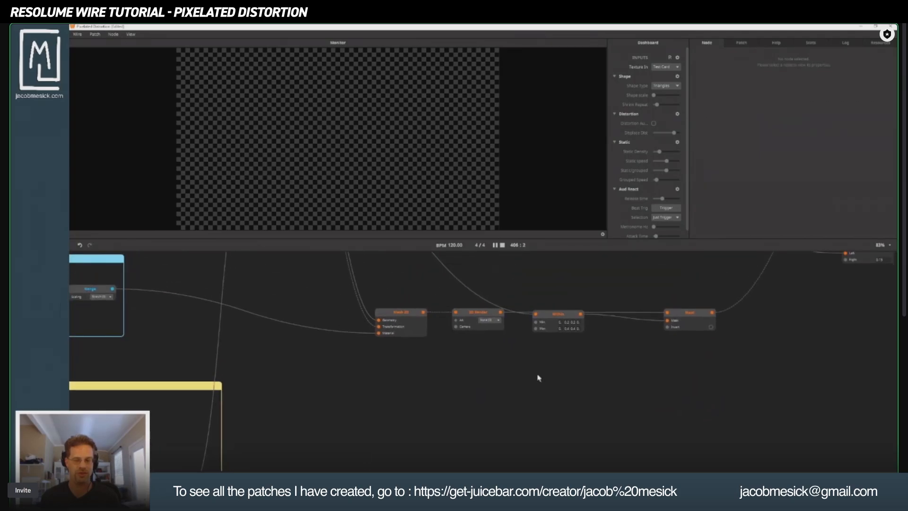
left_click_drag(571, 381, 417, 468)
left_click(538, 402)
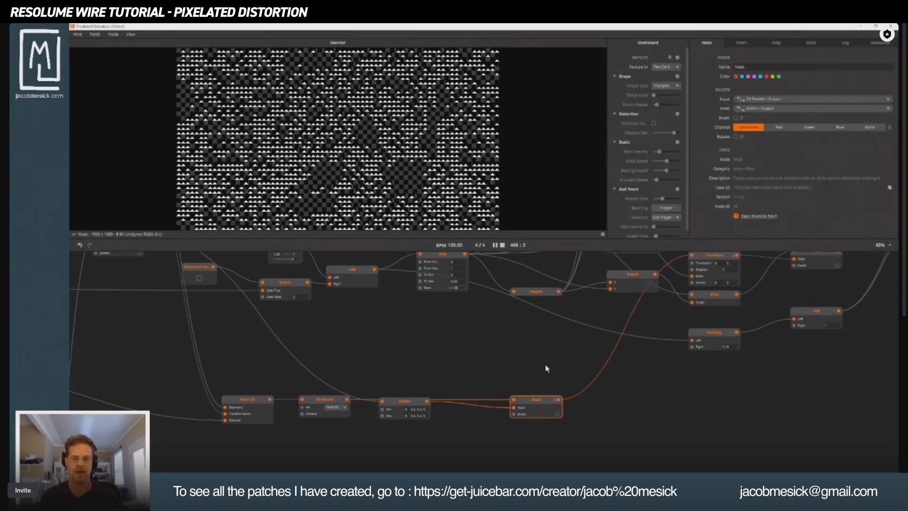
Step: Preview the Join, Transform and Texture Out nodes in turn at the end of the patch
left_click_drag(546, 368, 336, 411)
left_click_drag(575, 421, 660, 415)
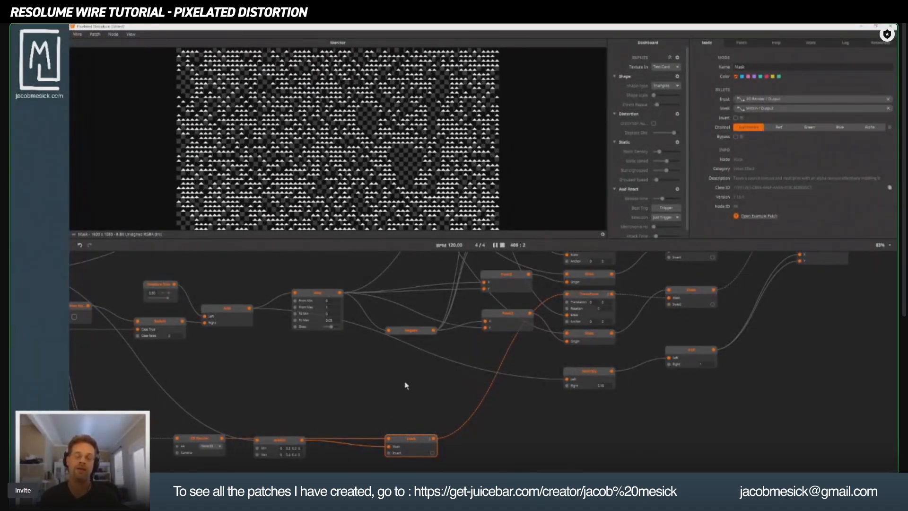
scroll(415, 412, "down", 3)
left_click_drag(436, 404, 419, 442)
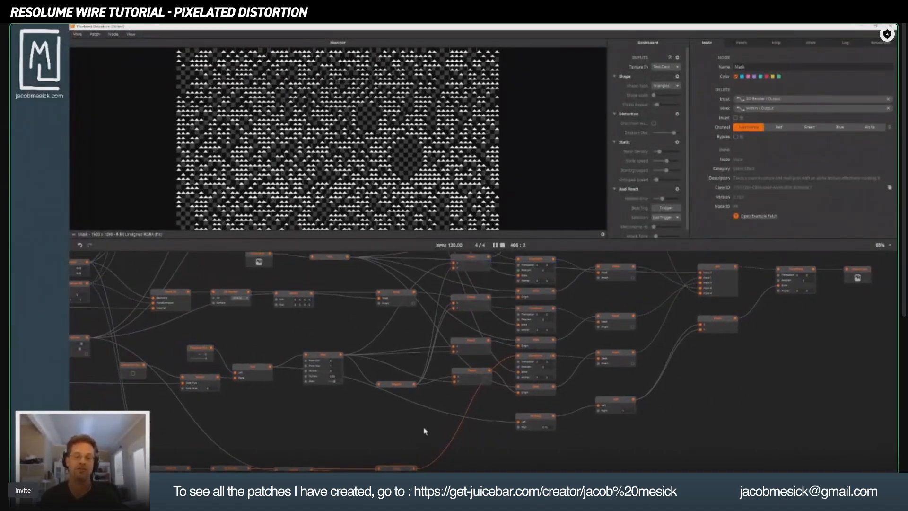
left_click_drag(752, 375, 600, 447)
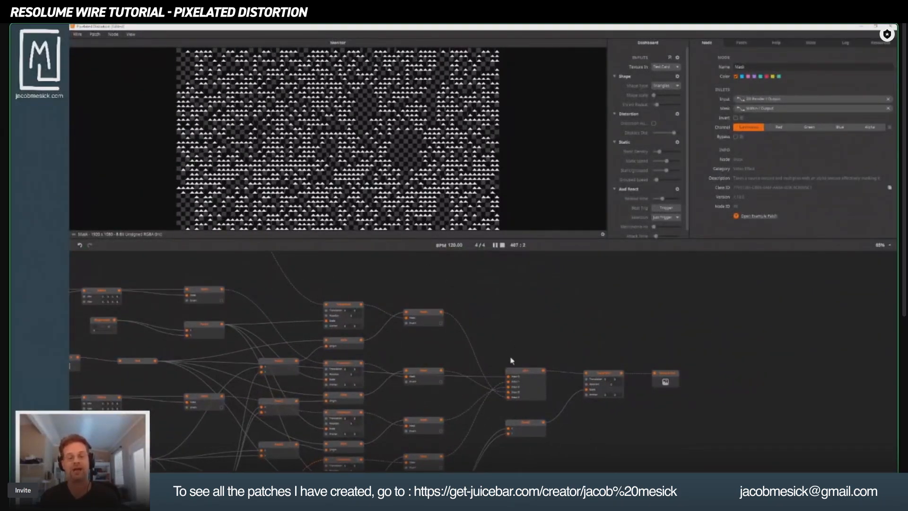
left_click(523, 371)
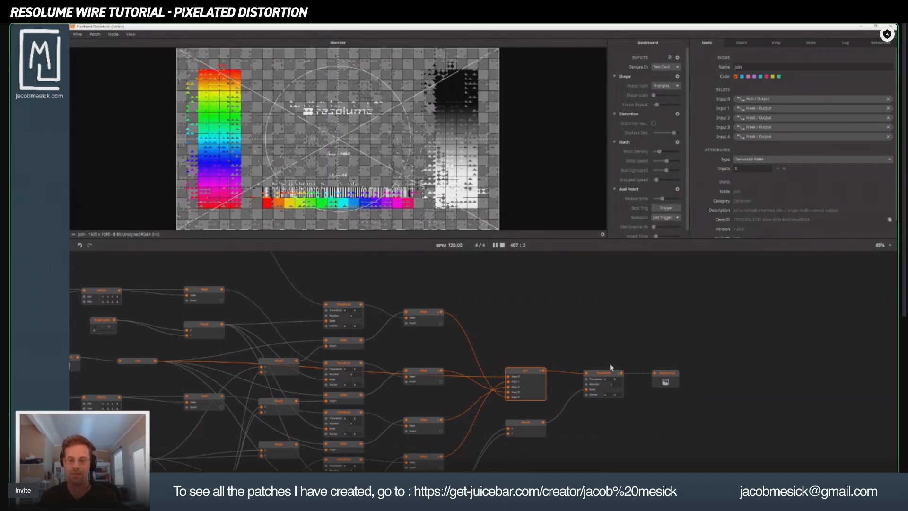
left_click(603, 374)
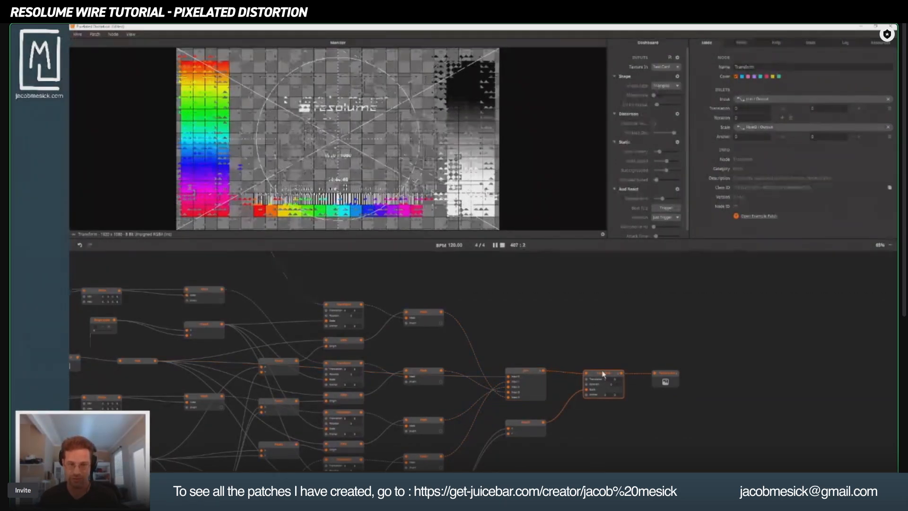
left_click(664, 371)
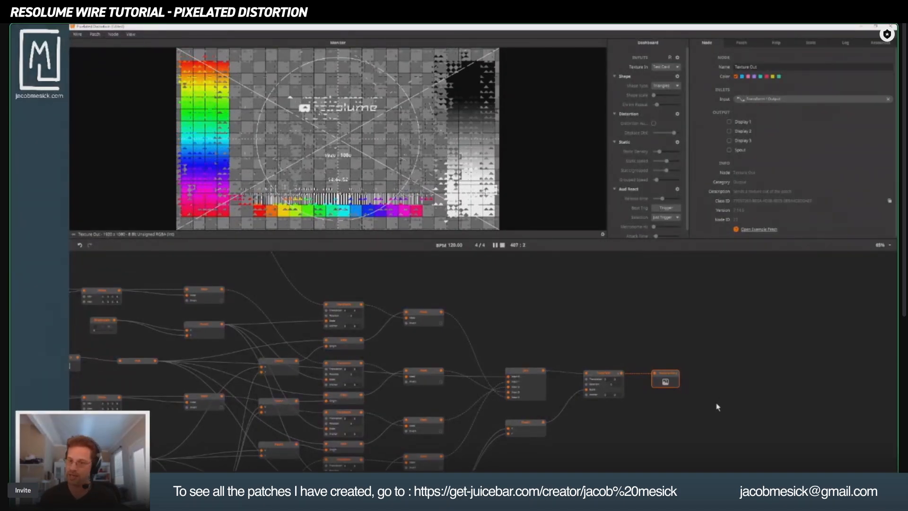
Step: Browse the Input and Output categories of the node library, and close it without adding a node
left_click_drag(425, 365, 459, 337)
scroll(459, 337, "down", 3)
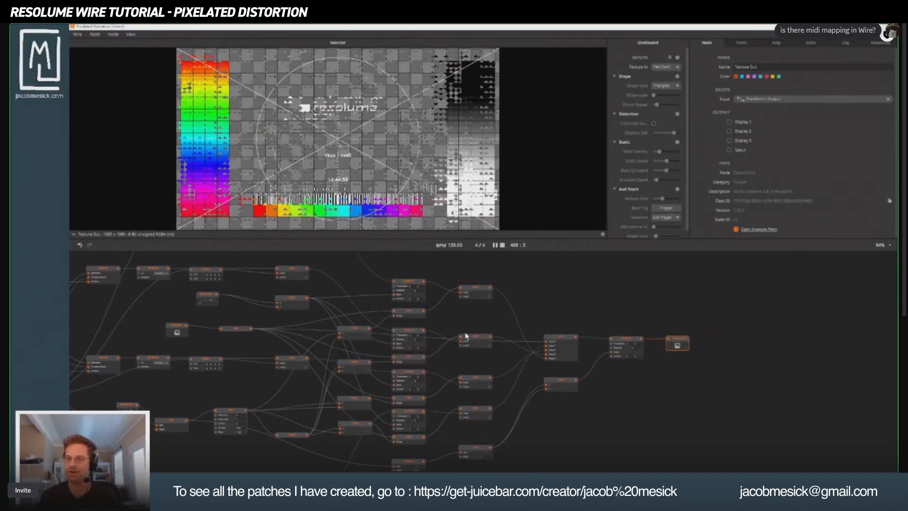
double_click(680, 420)
mouse_move(684, 423)
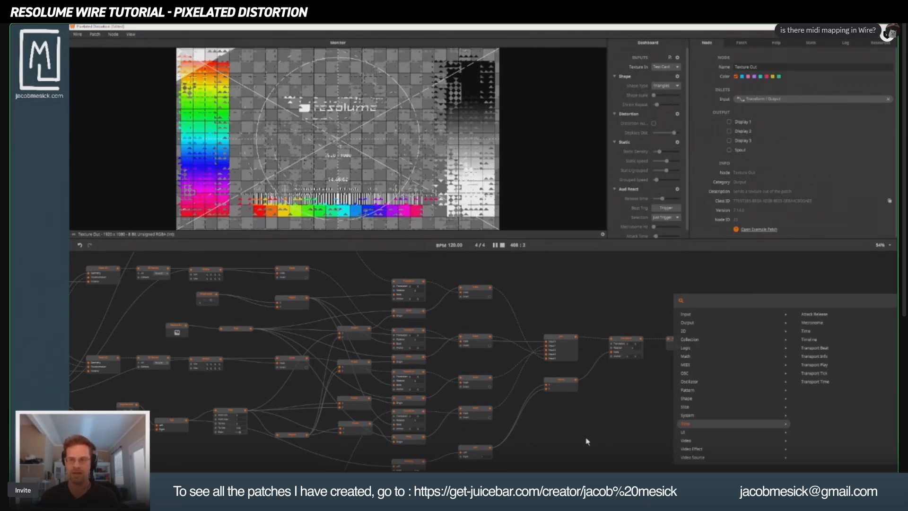
mouse_move(686, 314)
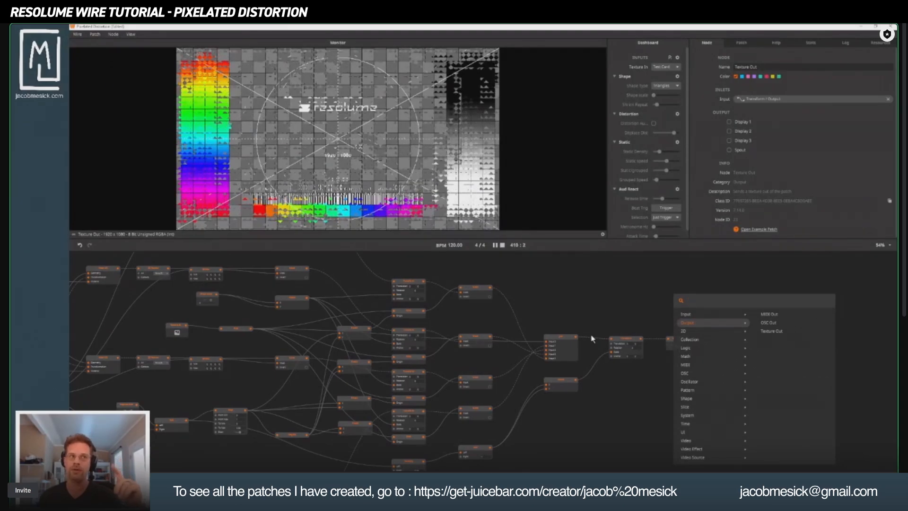
left_click(574, 303)
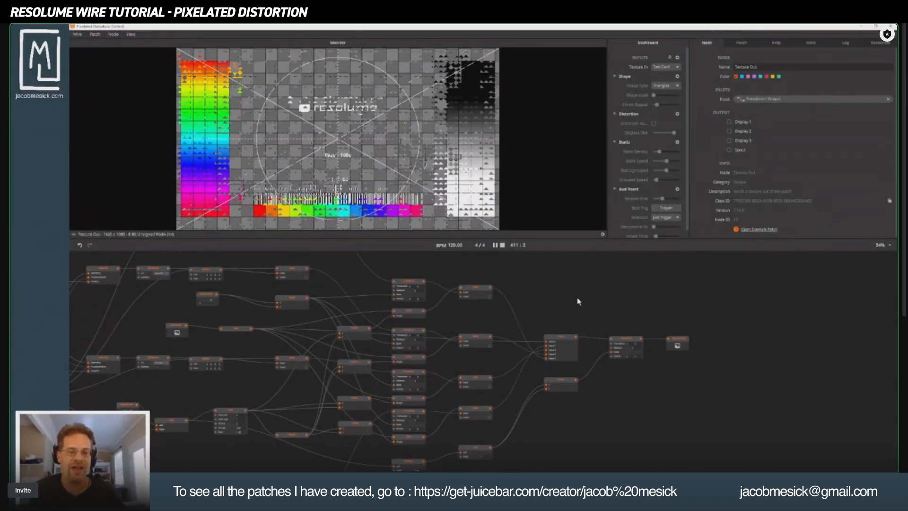
left_click_drag(589, 324, 537, 444)
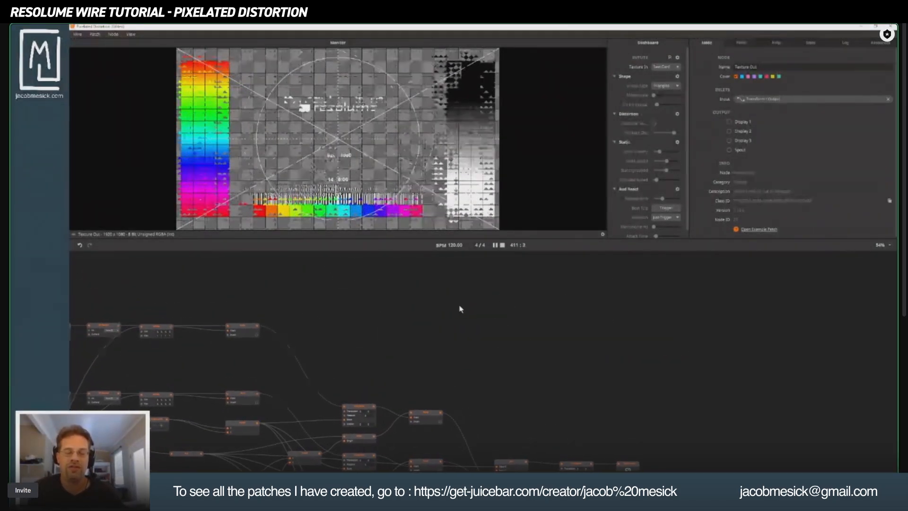
left_click_drag(460, 308, 499, 403)
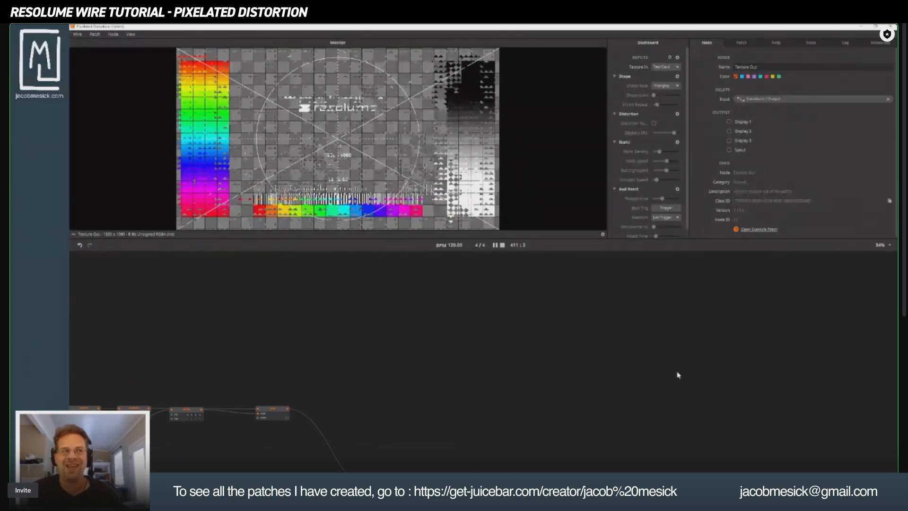
left_click_drag(679, 374, 462, 364)
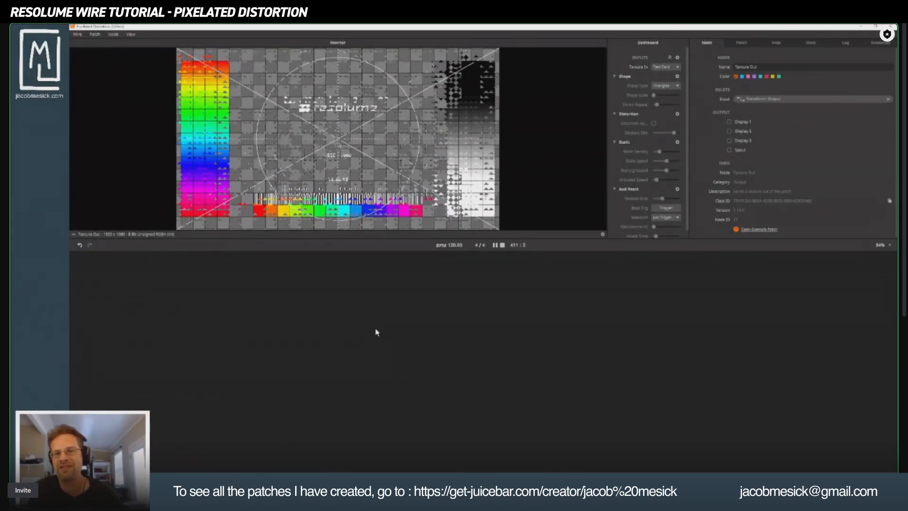
double_click(327, 376)
type("circle")
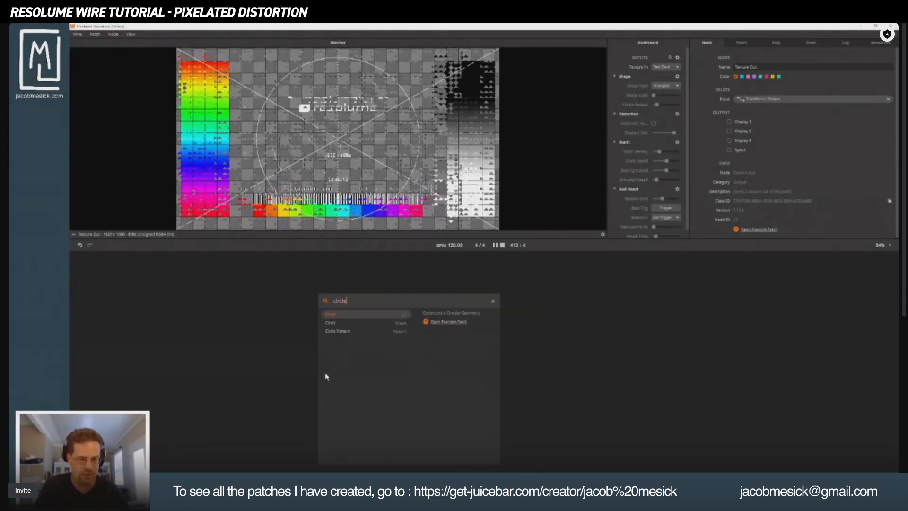
key("Return")
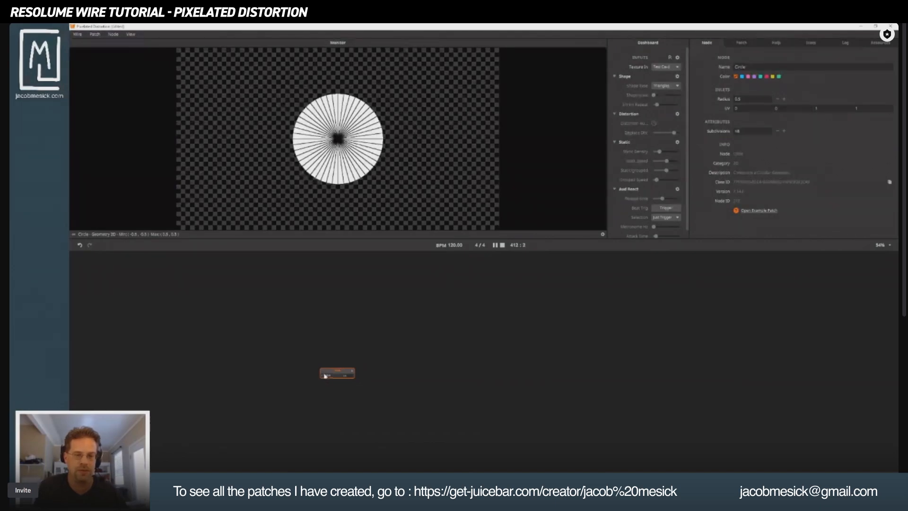
key("Delete")
Step: Add a Circle node from the Shape category in the empty area above the patch
double_click(335, 361)
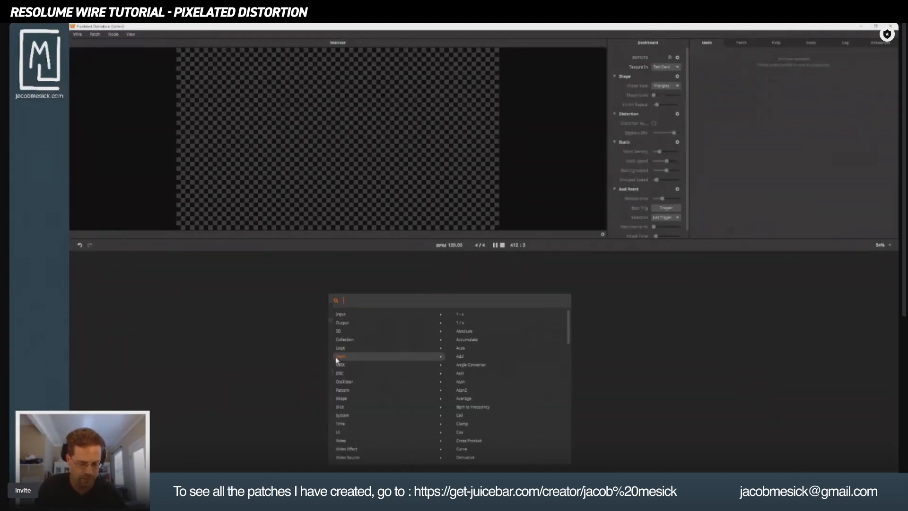
type("circle")
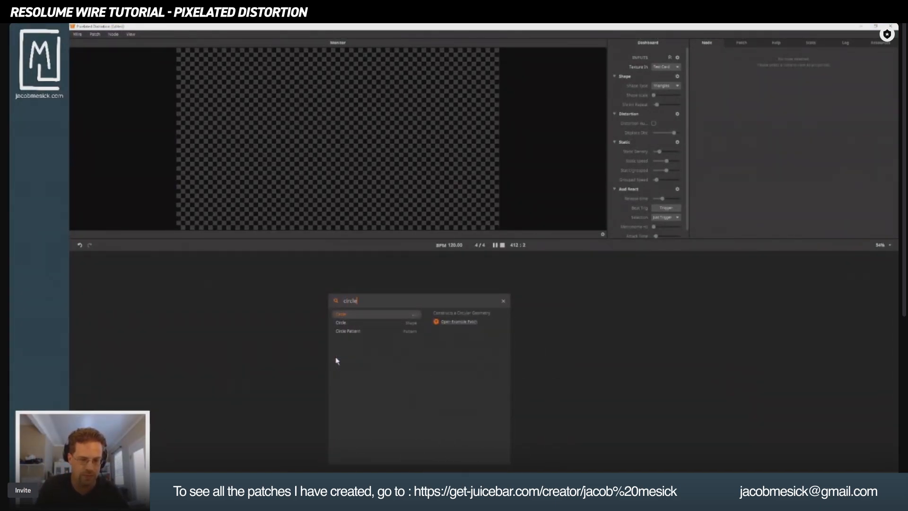
key("Return")
Step: Add a Mask node to the right of the Circle node, and move the Circle up and away from it
double_click(508, 349)
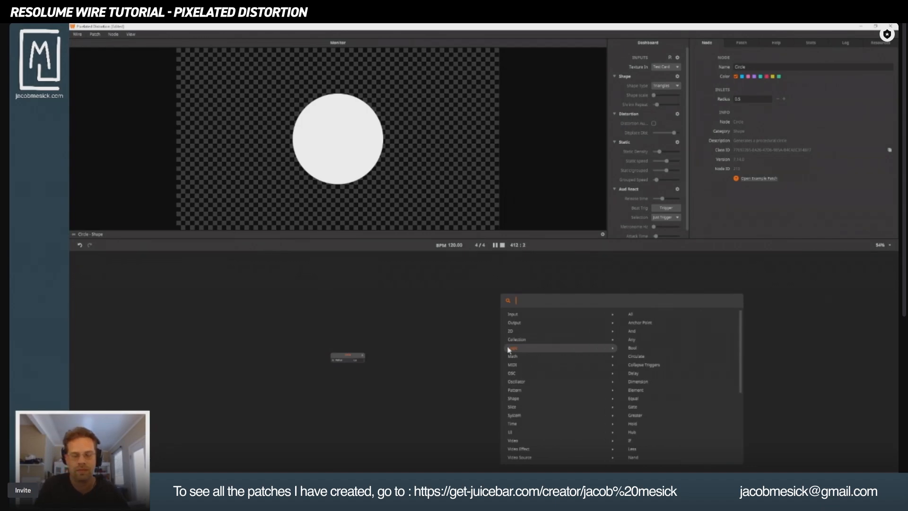
type("M")
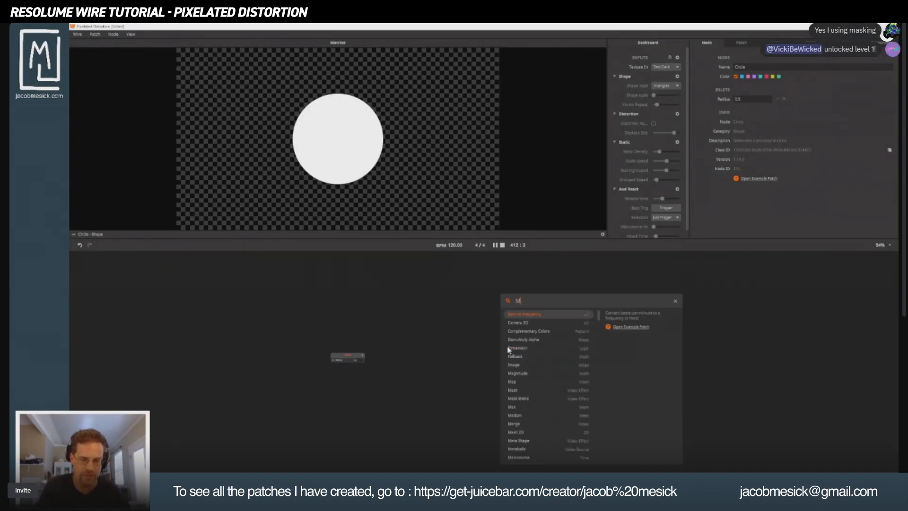
type("as")
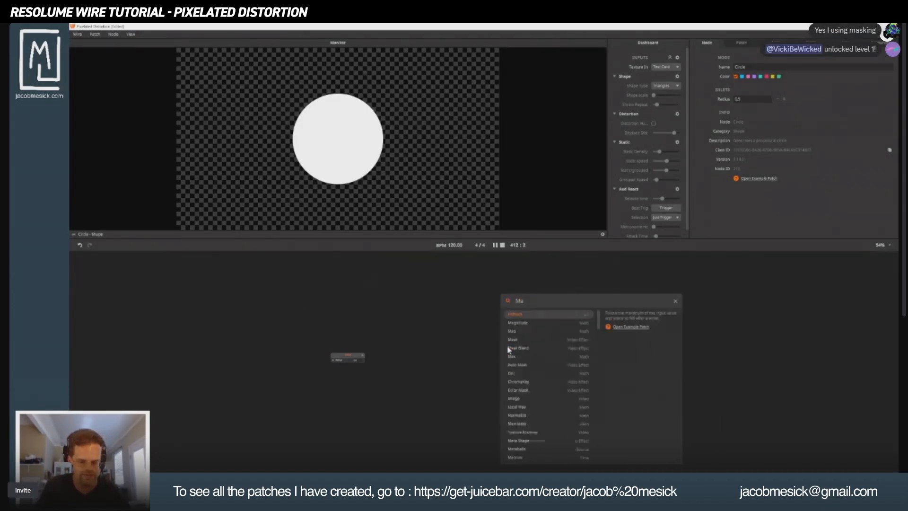
key("Return")
left_click_drag(515, 348, 443, 346)
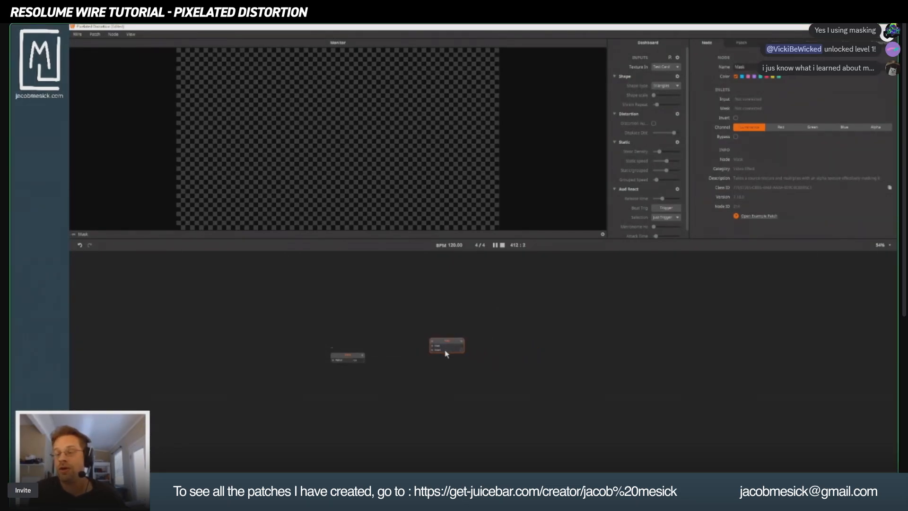
left_click_drag(444, 342, 441, 359)
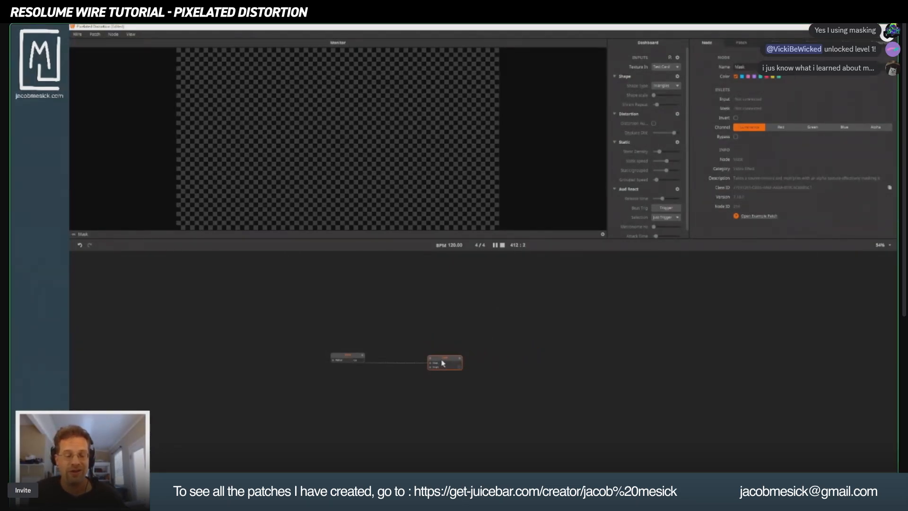
left_click_drag(350, 362, 327, 337)
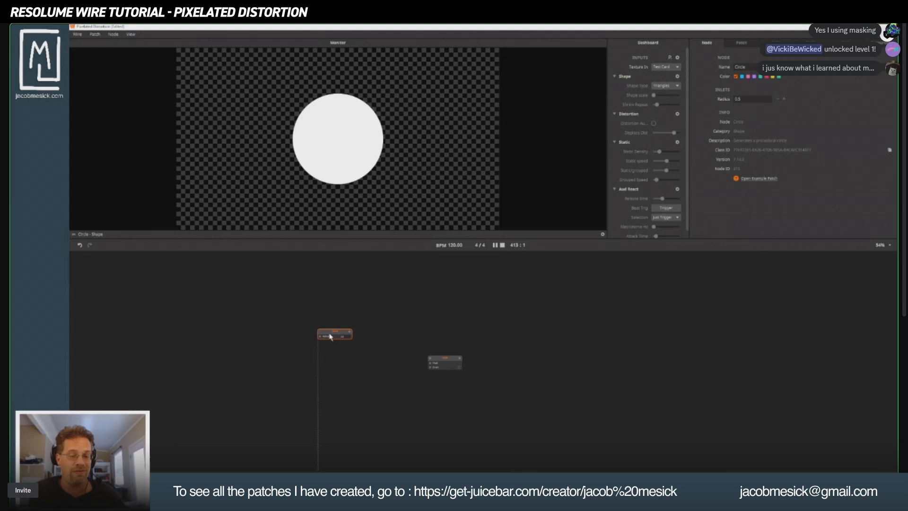
left_click(401, 307)
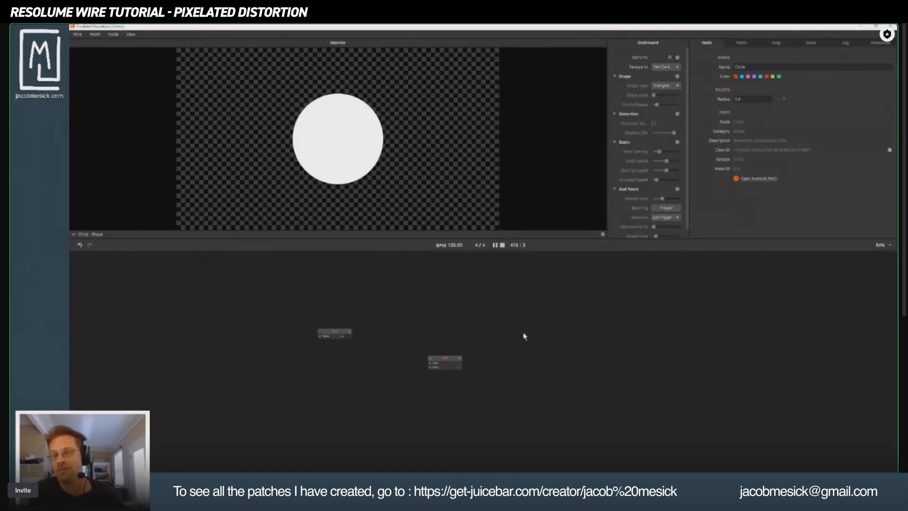
Step: Add a Linear node directly below the Circle node, and shift the Mask node upward
double_click(497, 344)
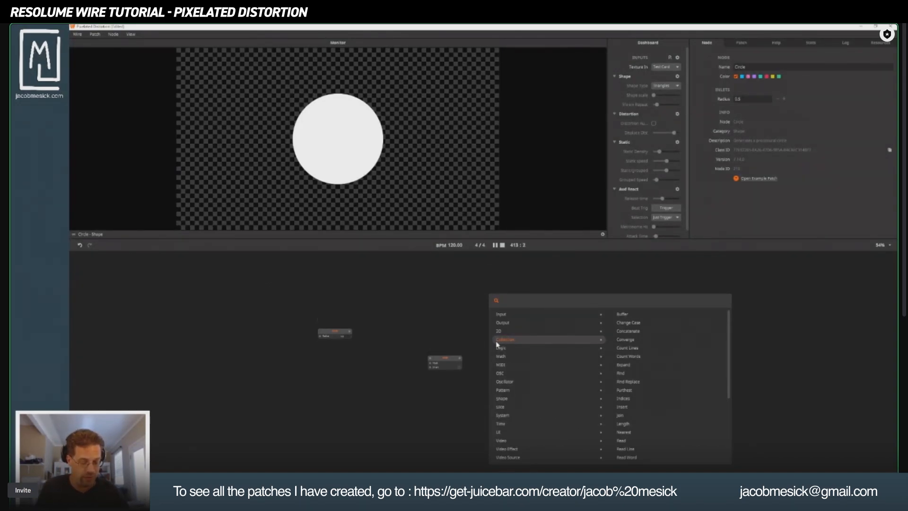
type("colo")
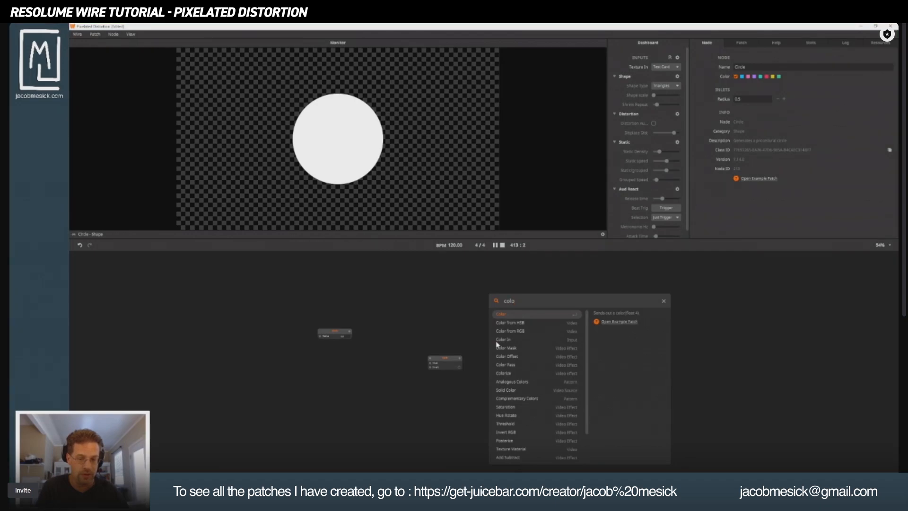
key("BackSpace")
key("BackSpace")
type("linea")
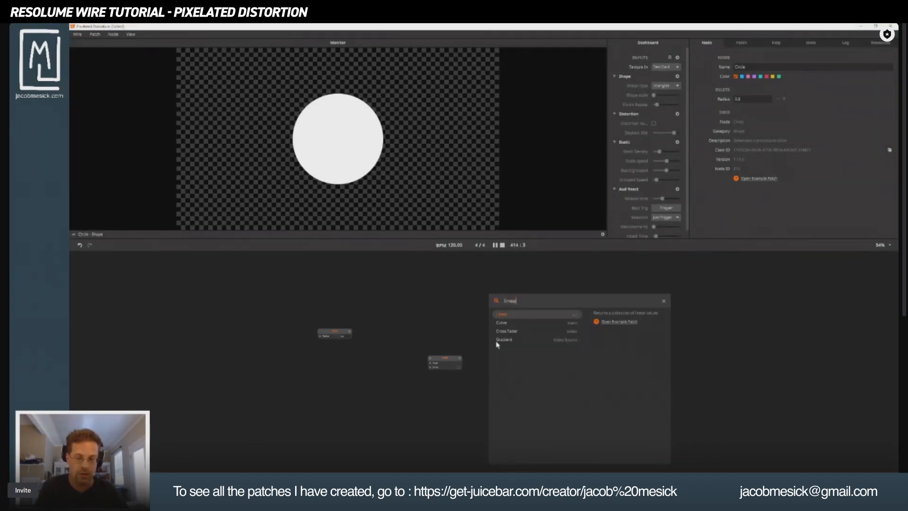
key("Return")
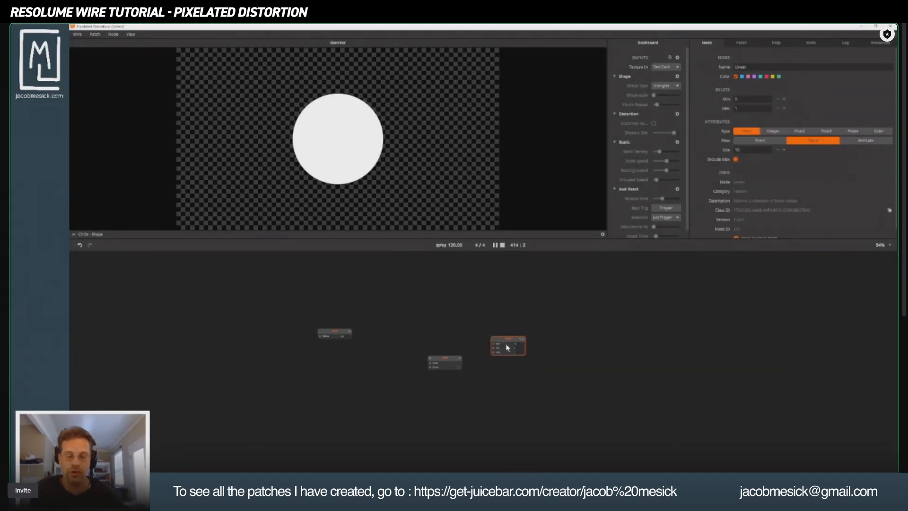
left_click_drag(504, 346, 331, 377)
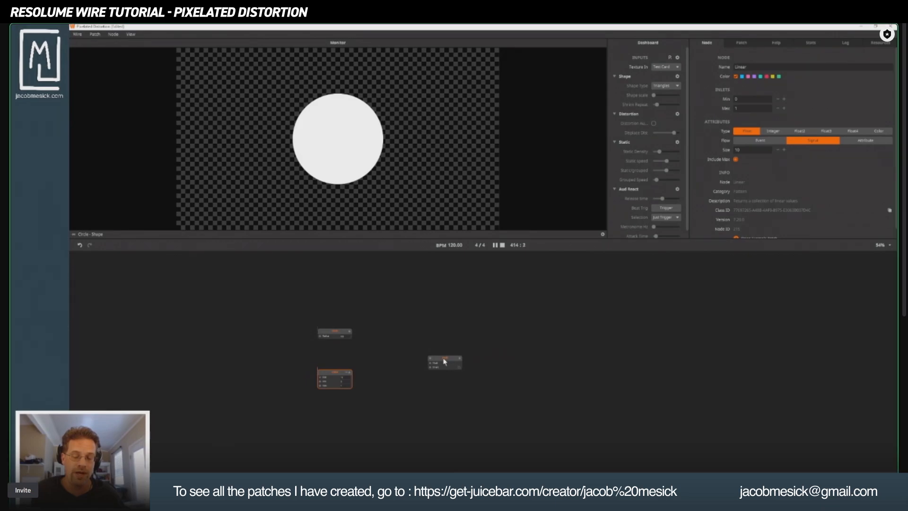
left_click_drag(444, 361, 443, 321)
double_click(424, 373)
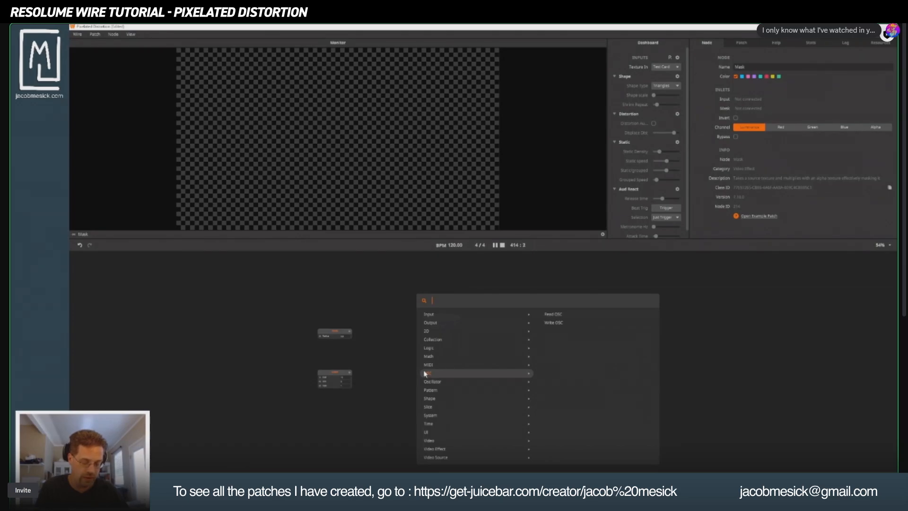
type("dat")
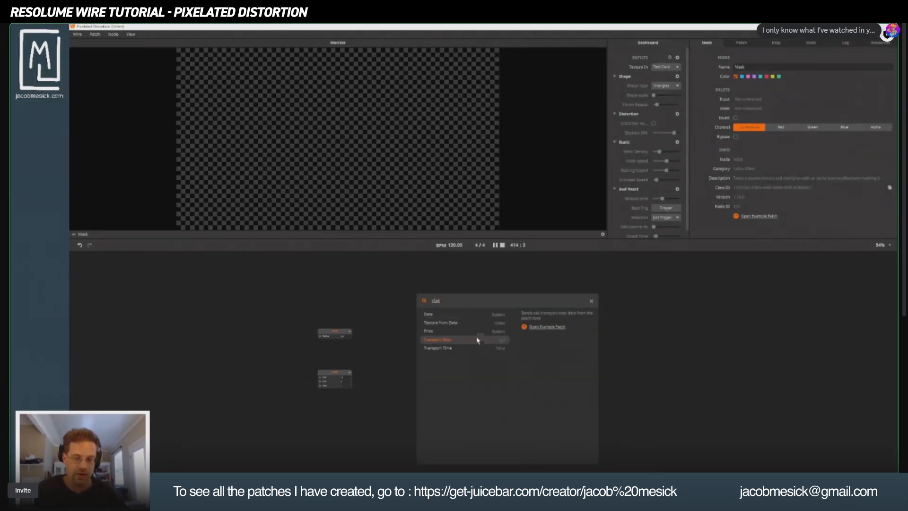
left_click(439, 315)
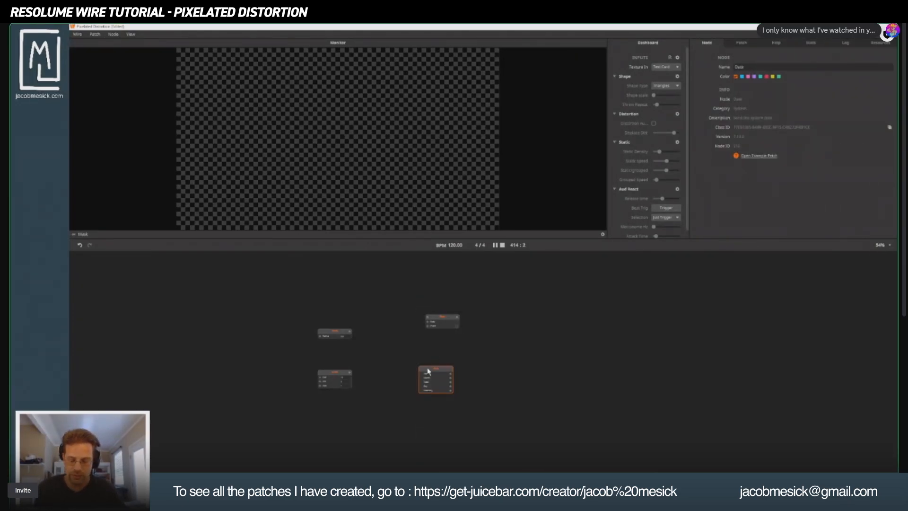
key("Delete")
Step: Add a Texture from Data node to the right of the Linear node
double_click(440, 404)
type("date")
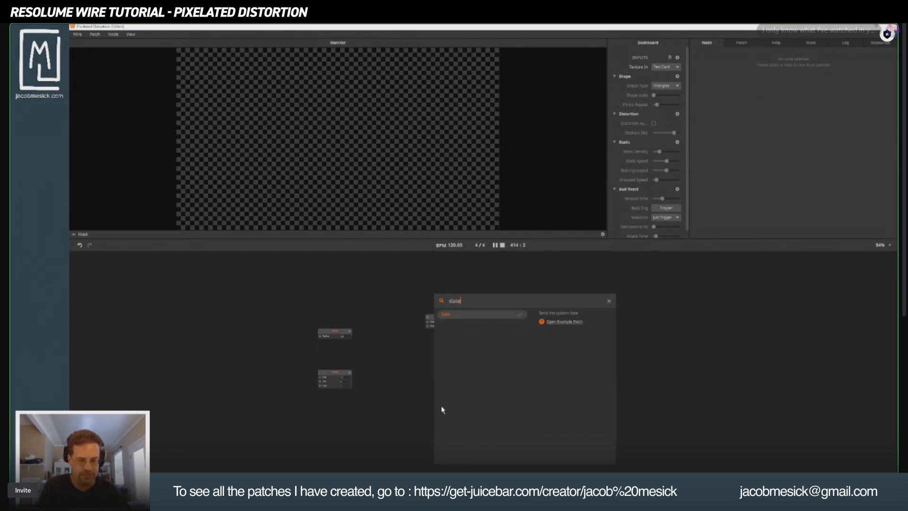
key("BackSpace")
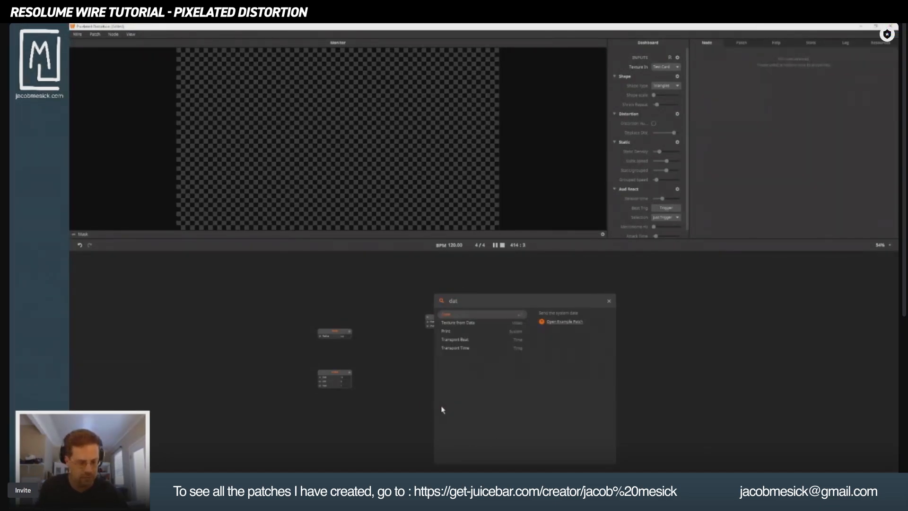
key("Down")
key("Return")
left_click_drag(444, 404, 414, 367)
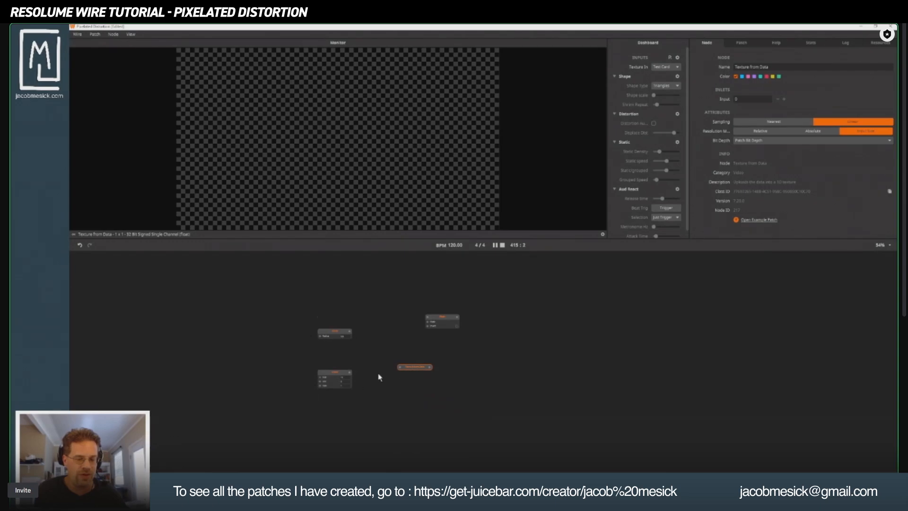
Step: Add an Expand node beside the Linear node, and move the Texture from Data and Mask nodes to make room
double_click(380, 377)
mouse_move(381, 376)
type("expand")
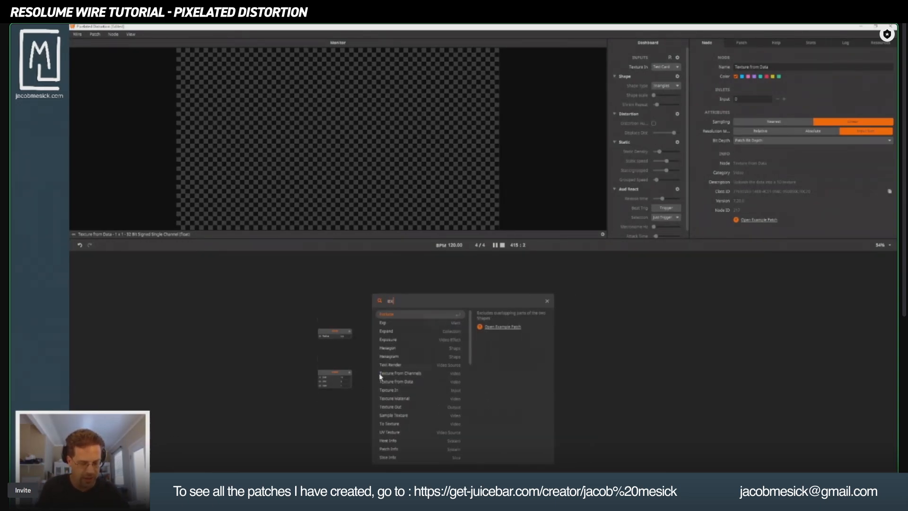
key("Return")
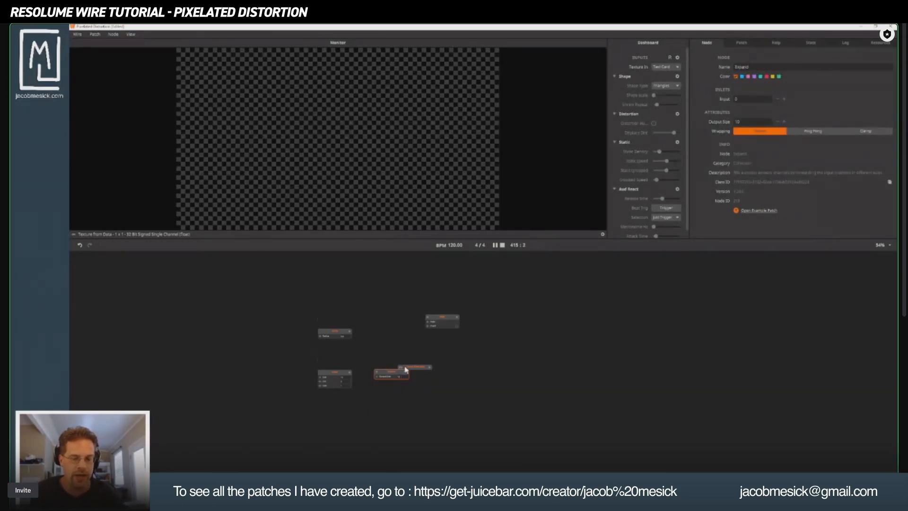
left_click_drag(416, 366, 444, 383)
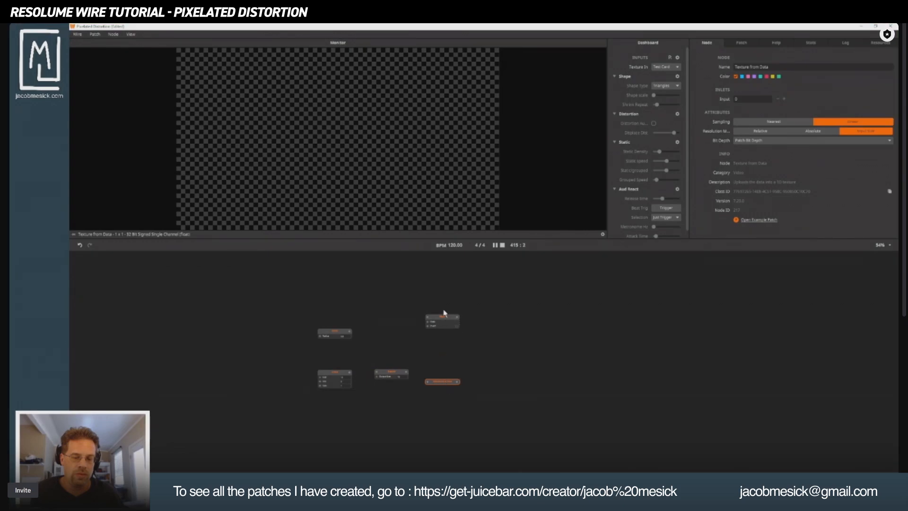
left_click_drag(441, 317, 458, 337)
double_click(594, 385)
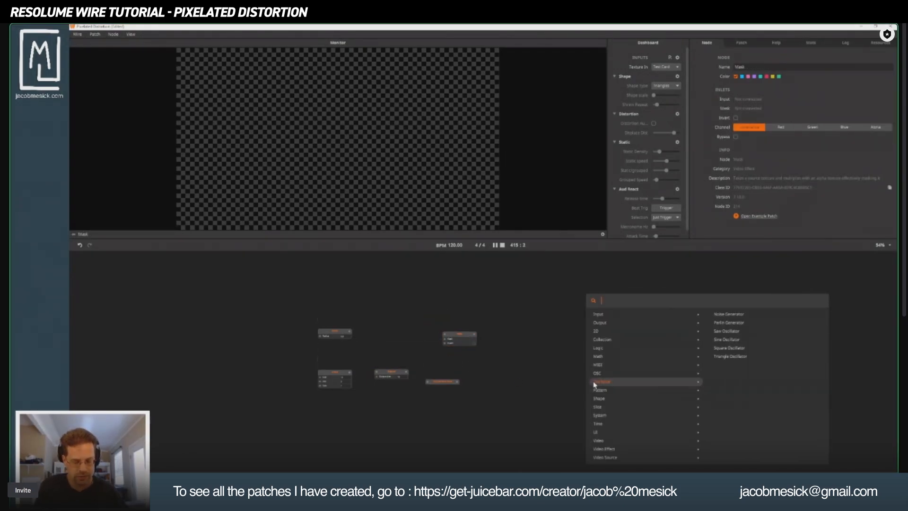
type("colro")
key("BackSpace")
key("BackSpace")
key("BackSpace")
key("BackSpace")
key("BackSpace")
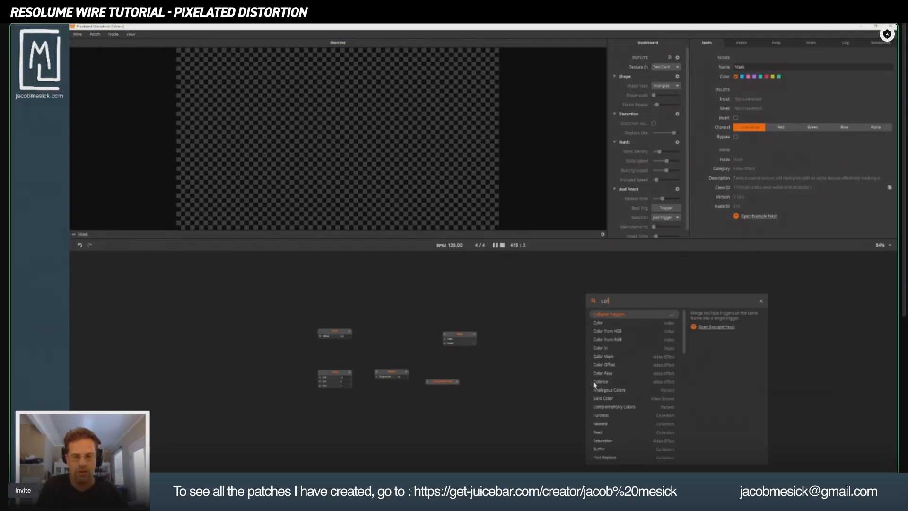
type("shape")
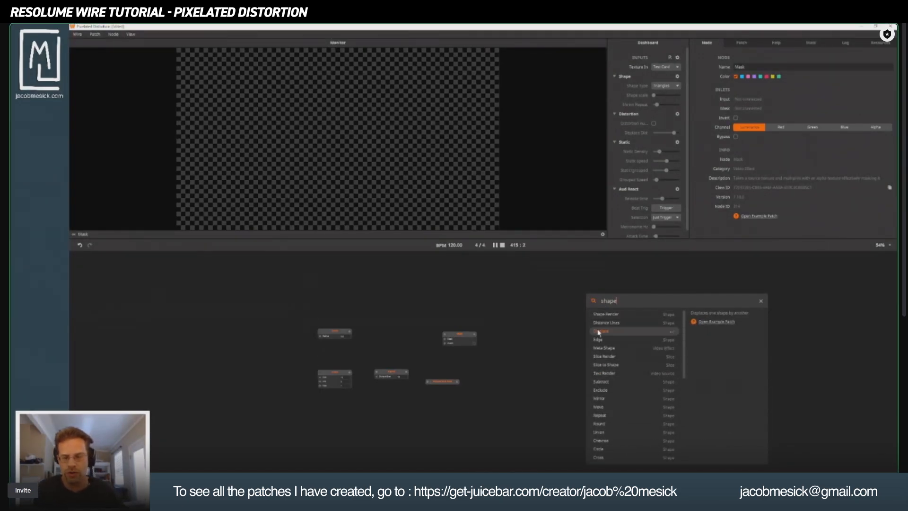
left_click(610, 316)
left_click_drag(613, 382, 539, 351)
left_click(409, 337)
key("Delete")
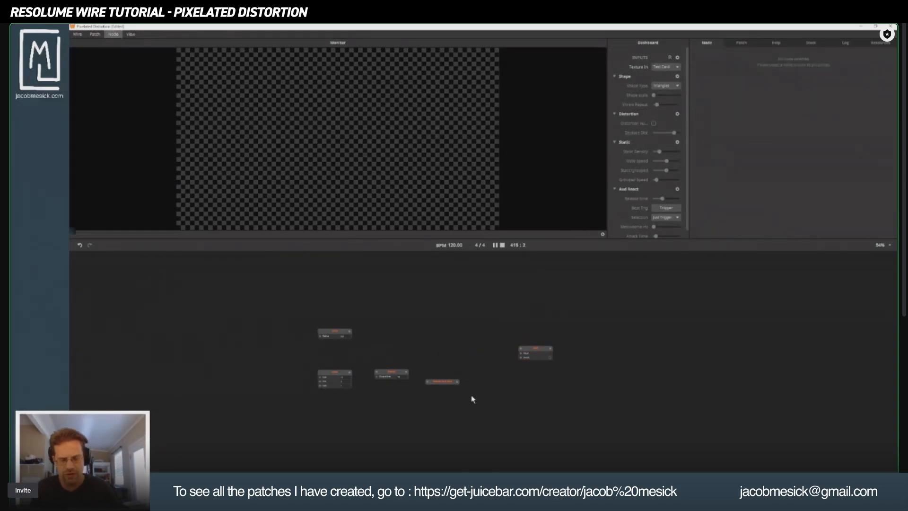
Step: Add a Colorize node between the Circle and Mask nodes, and connect the Circle's output to its input
double_click(497, 357)
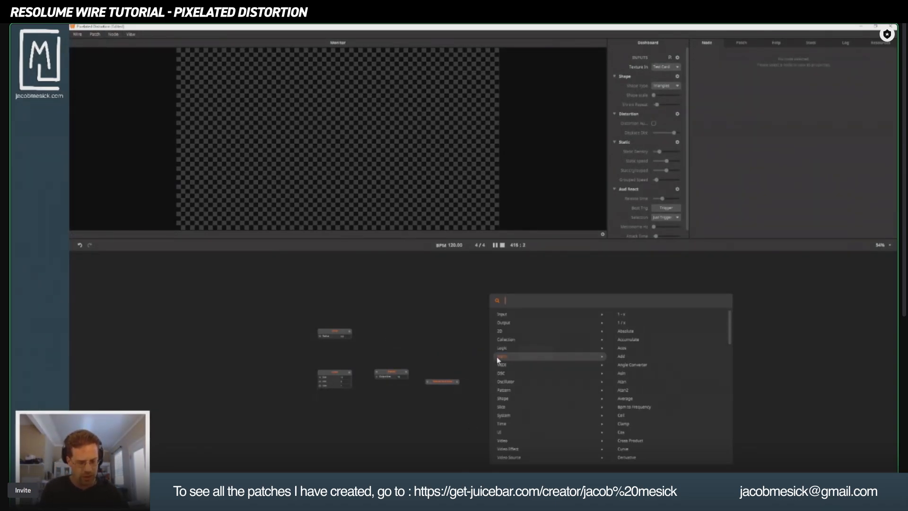
type("colori")
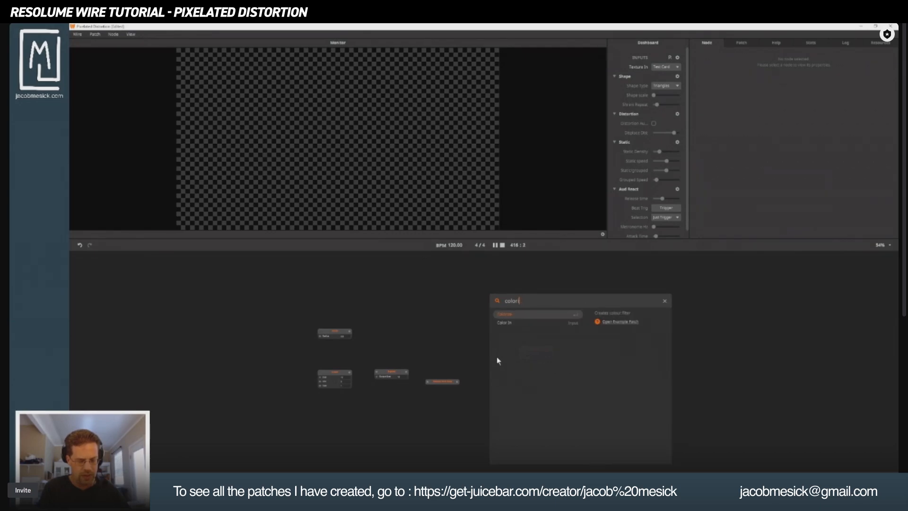
type("z")
key("Return")
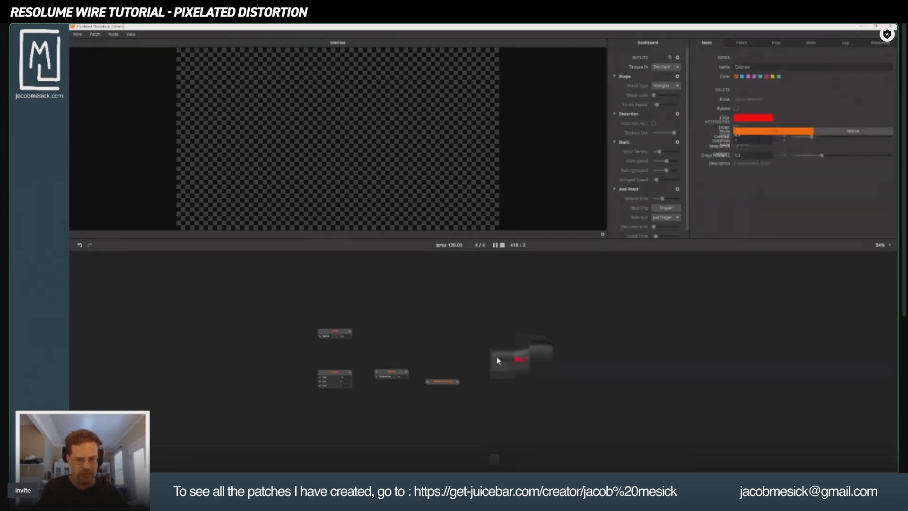
left_click_drag(500, 361, 475, 333)
left_click(329, 337)
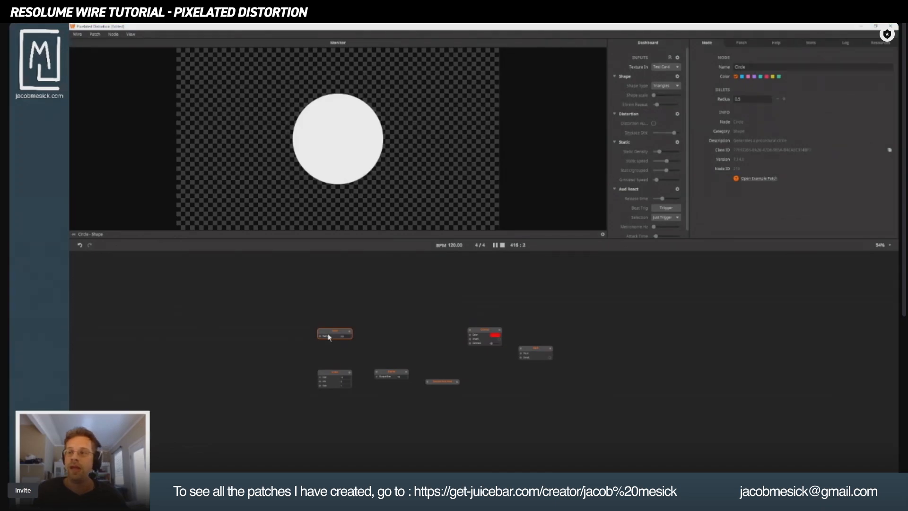
left_click_drag(351, 334, 471, 333)
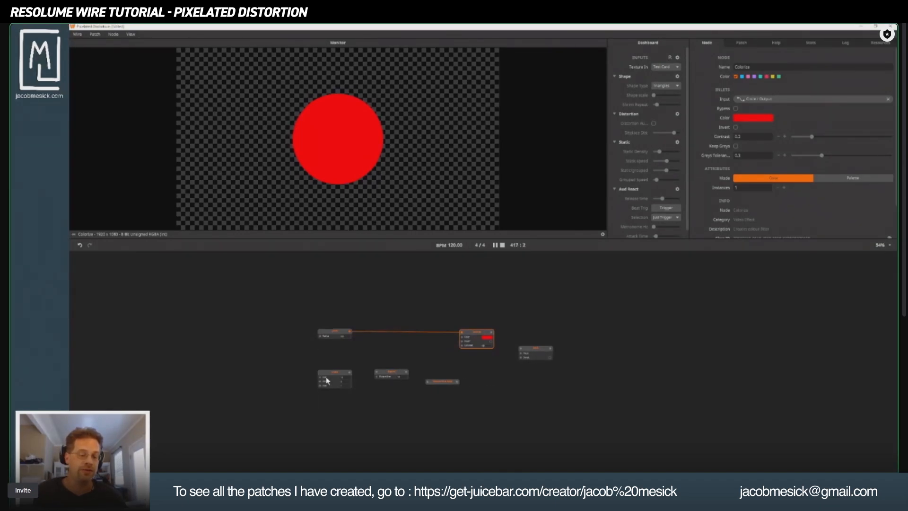
Step: Move the Linear node closer beneath the Circle and the Mask node level with Colorize, and preview the Colorize output
left_click_drag(327, 381, 318, 372)
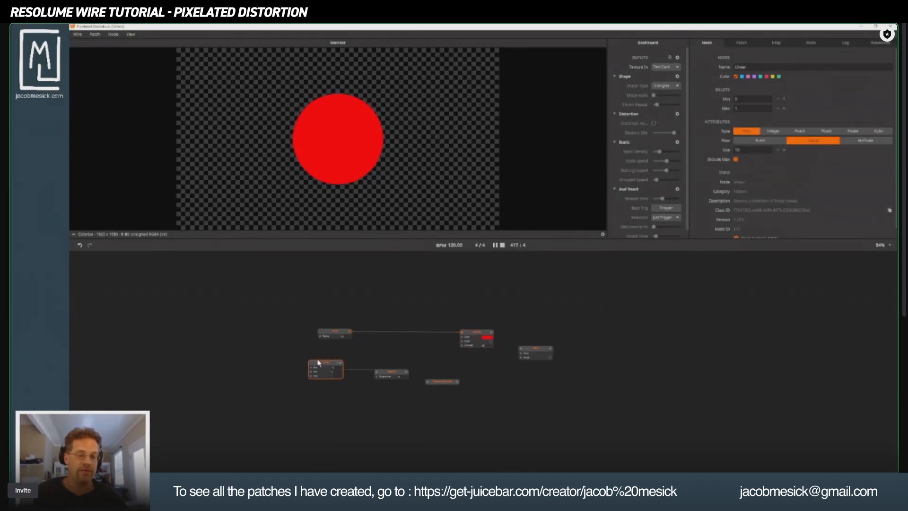
left_click(320, 331)
left_click(476, 335)
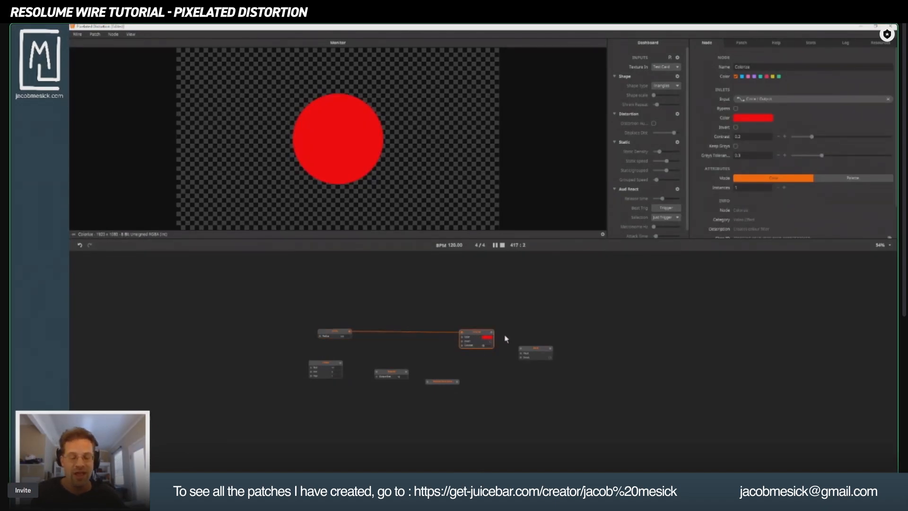
left_click_drag(540, 349, 553, 336)
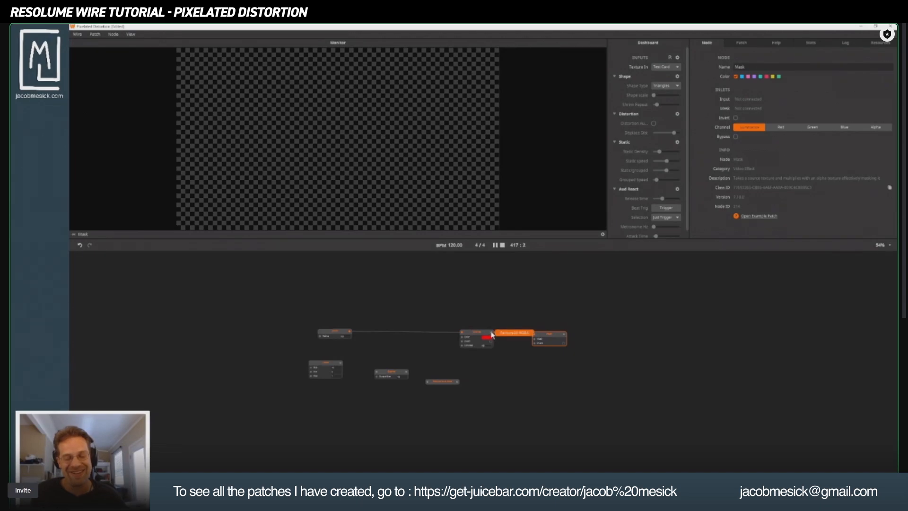
left_click(471, 339)
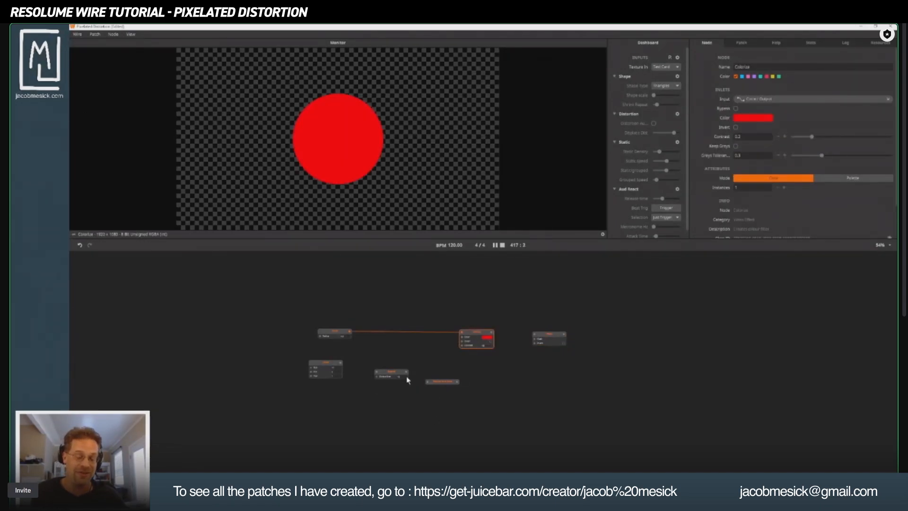
left_click(325, 365)
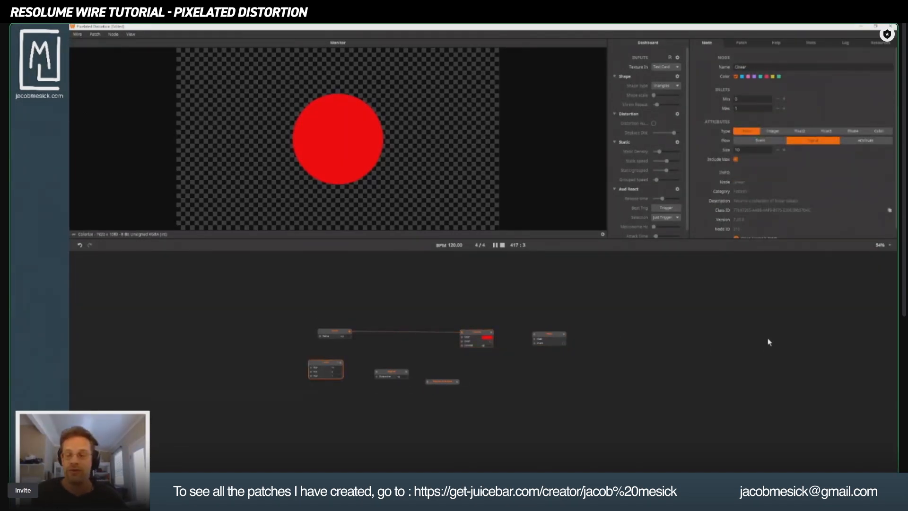
Step: Set the Linear node's type to Color and connect its output to the Expand node, placed close beside it
left_click(887, 131)
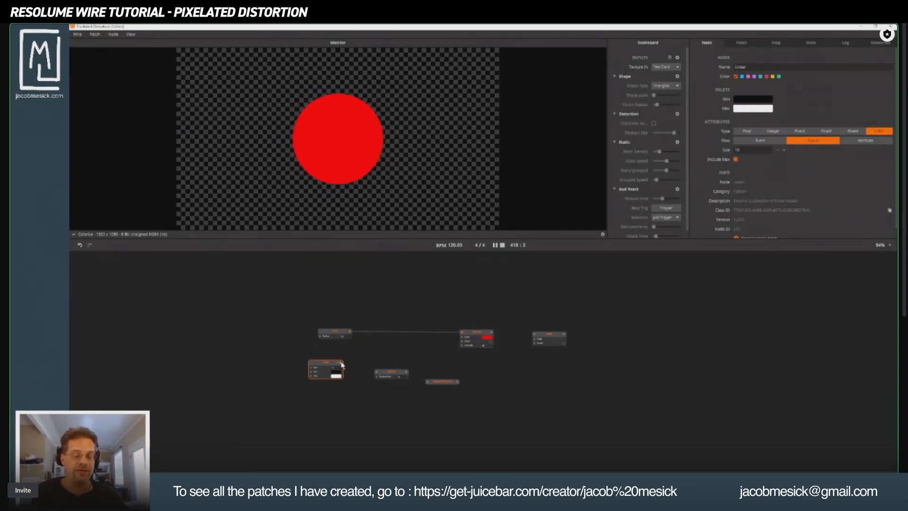
left_click_drag(341, 363, 377, 373)
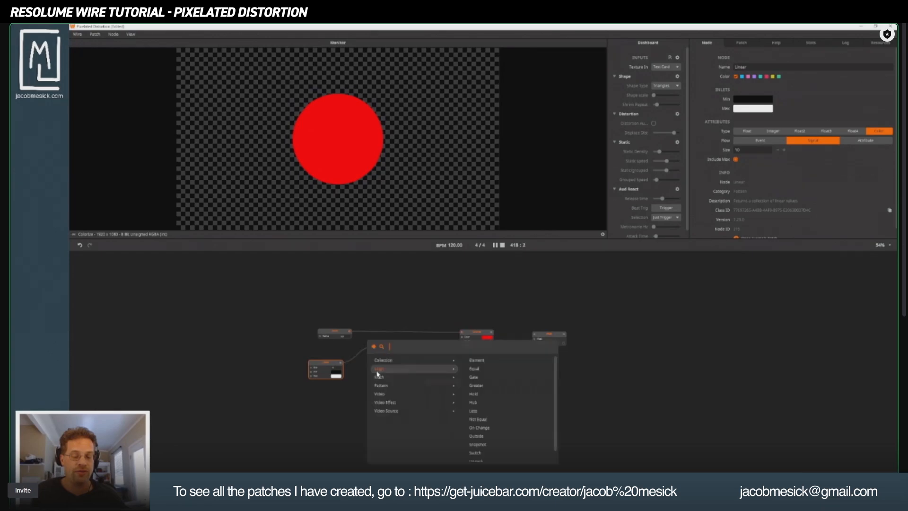
left_click(328, 345)
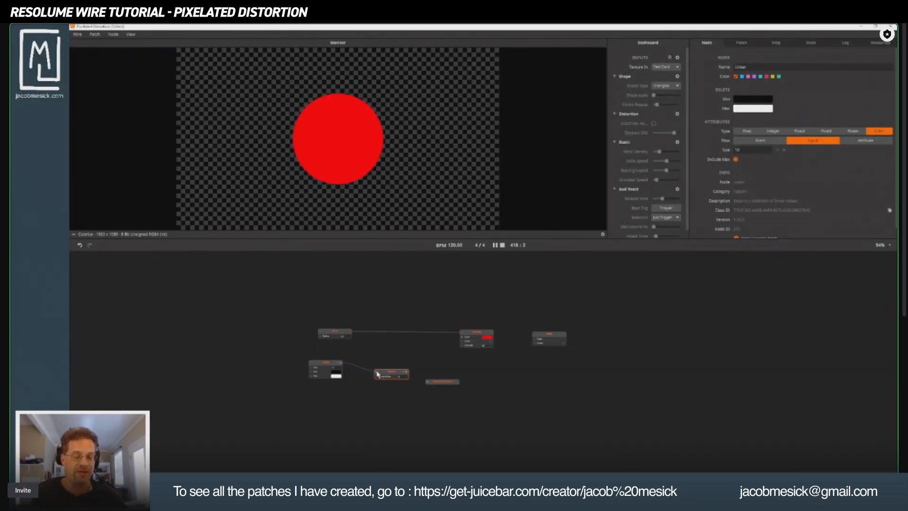
left_click_drag(382, 376, 366, 362)
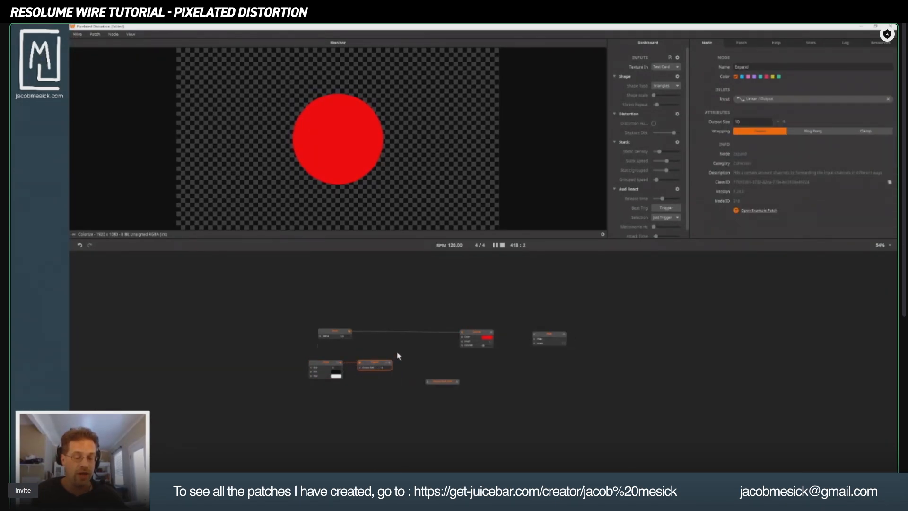
Step: Move the Colorize node closer to the Circle node and switch its mode to Palette
scroll(400, 356, "up", 5)
scroll(428, 385, "up", 5)
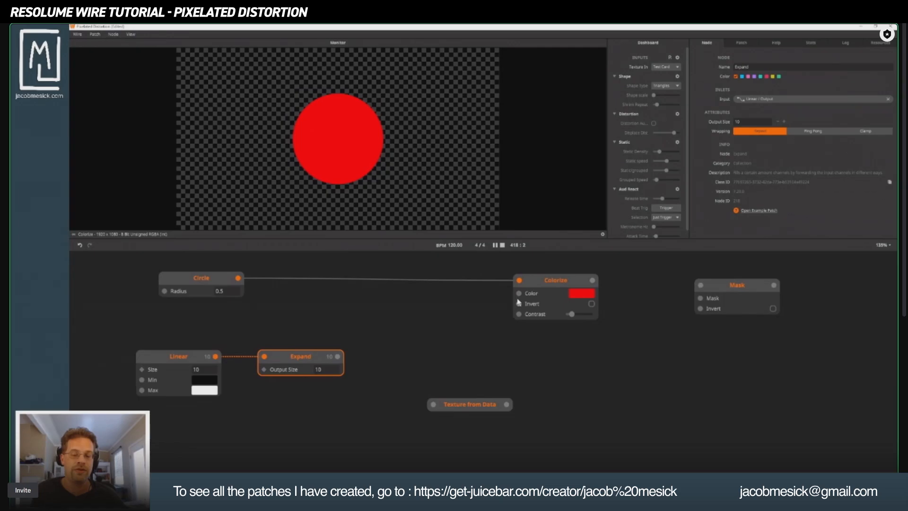
left_click_drag(519, 302, 378, 304)
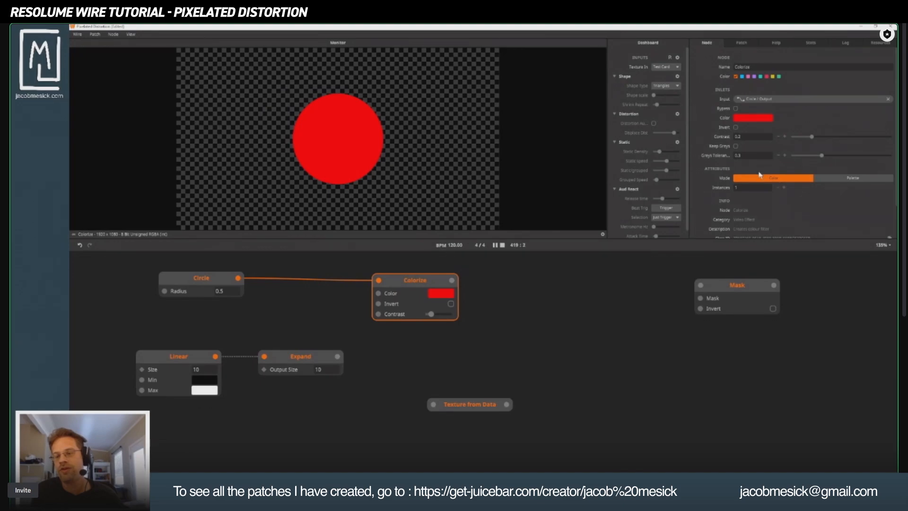
left_click(852, 178)
Step: Check the Linear and Expand color values, and set the Expand node's output size to 20
mouse_move(342, 355)
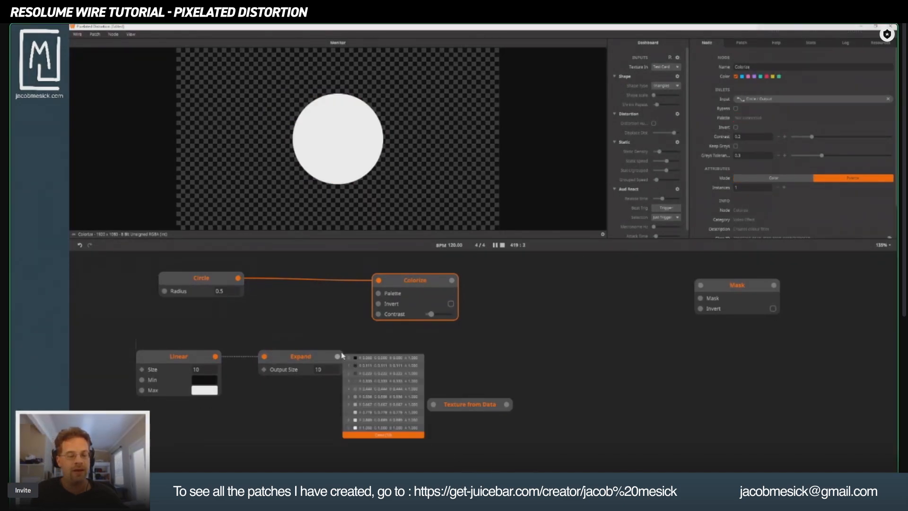
mouse_move(217, 358)
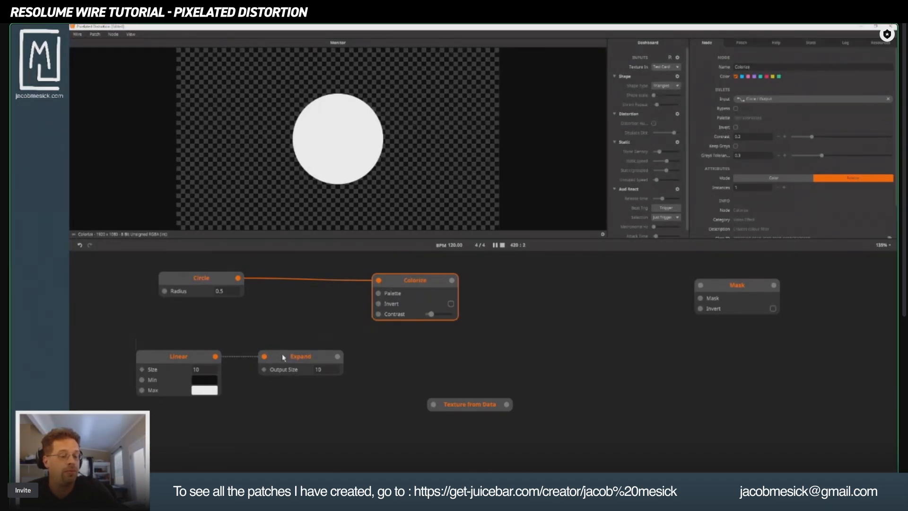
mouse_move(264, 360)
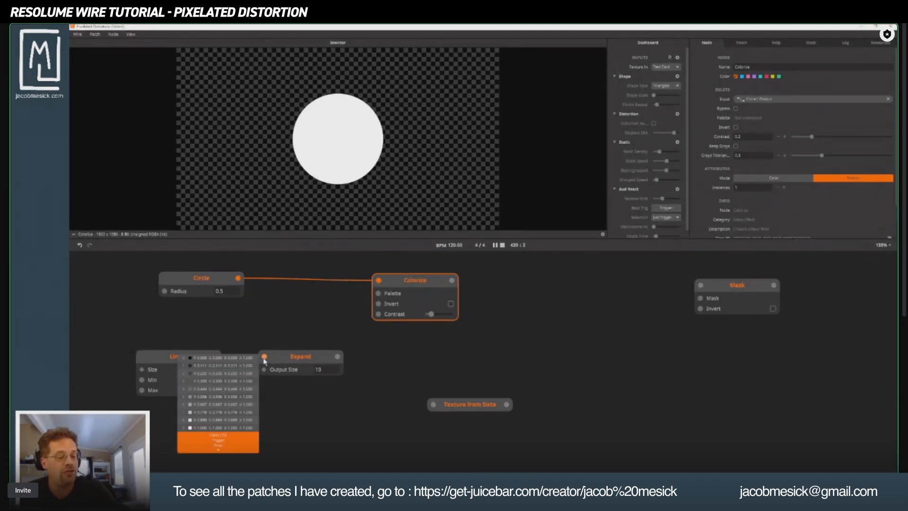
left_click(318, 369)
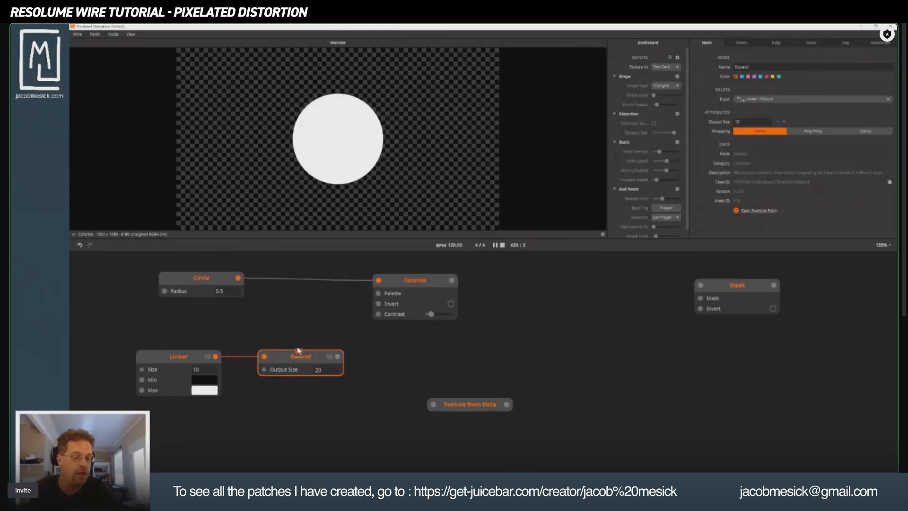
left_click(289, 330)
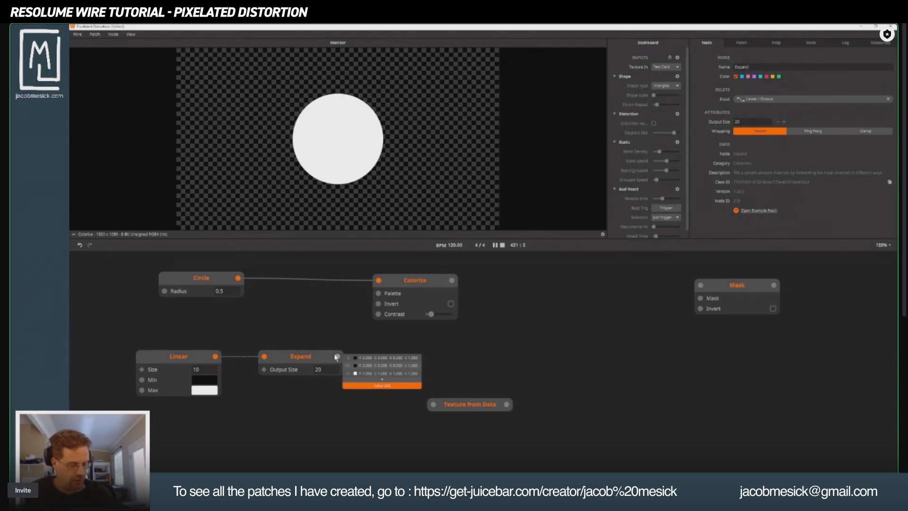
Step: Examine the full list of color values coming out of the Expand node
mouse_move(337, 356)
left_mouse_down()
mouse_move(336, 333)
mouse_move(338, 356)
left_mouse_up()
left_click(297, 324)
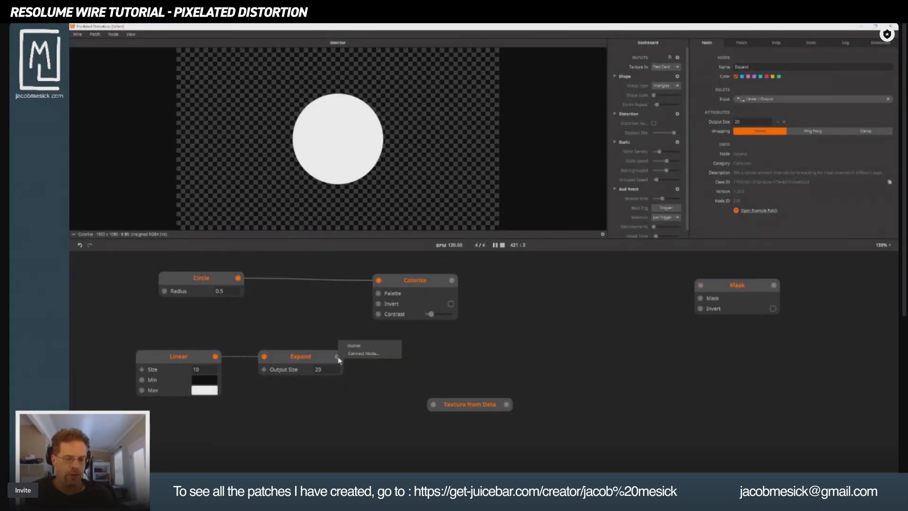
mouse_move(338, 361)
left_click_drag(337, 357, 335, 341)
left_click(339, 346)
left_click(285, 326)
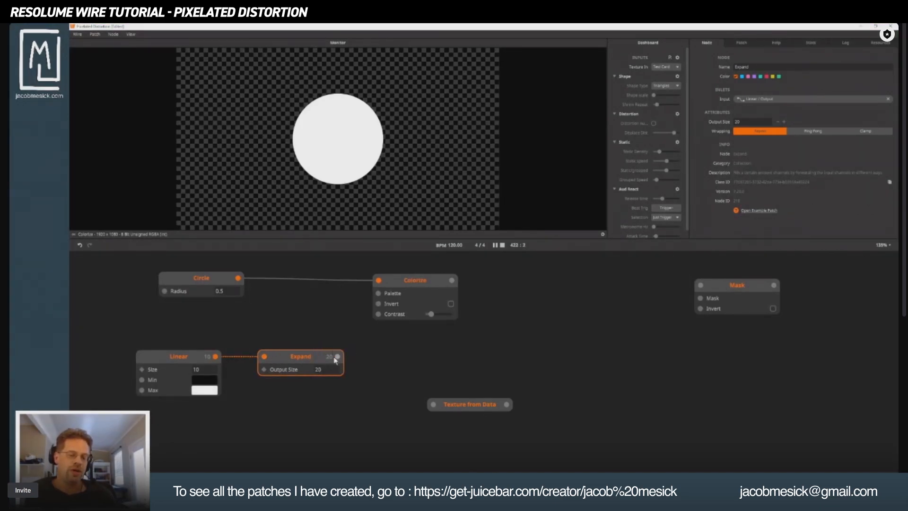
mouse_move(337, 357)
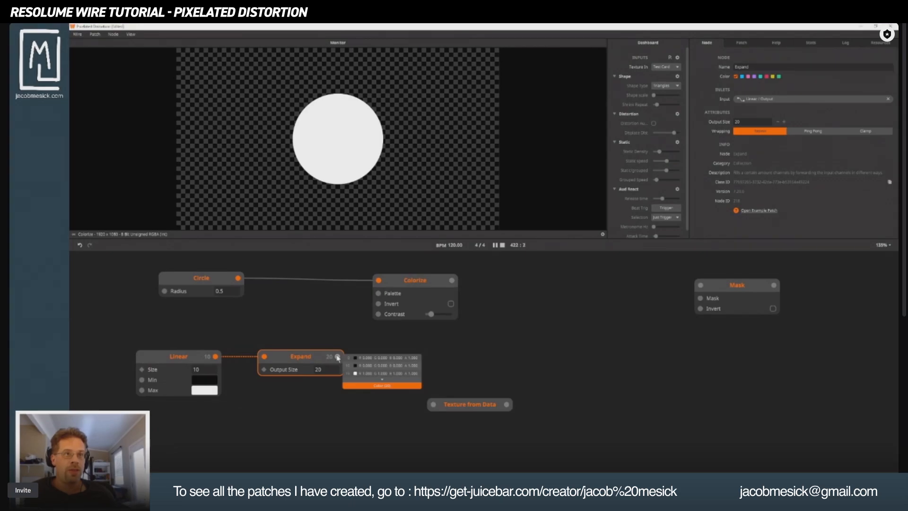
left_click(382, 385)
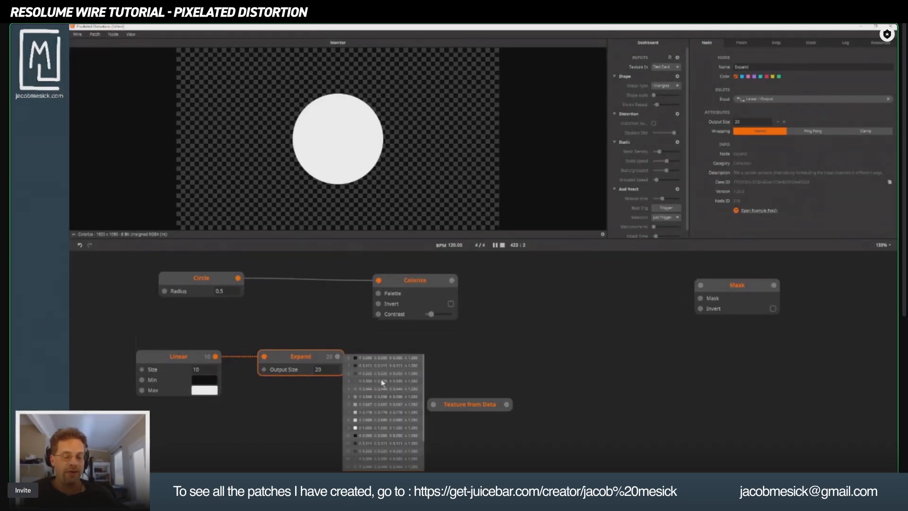
scroll(384, 383, "down", 3)
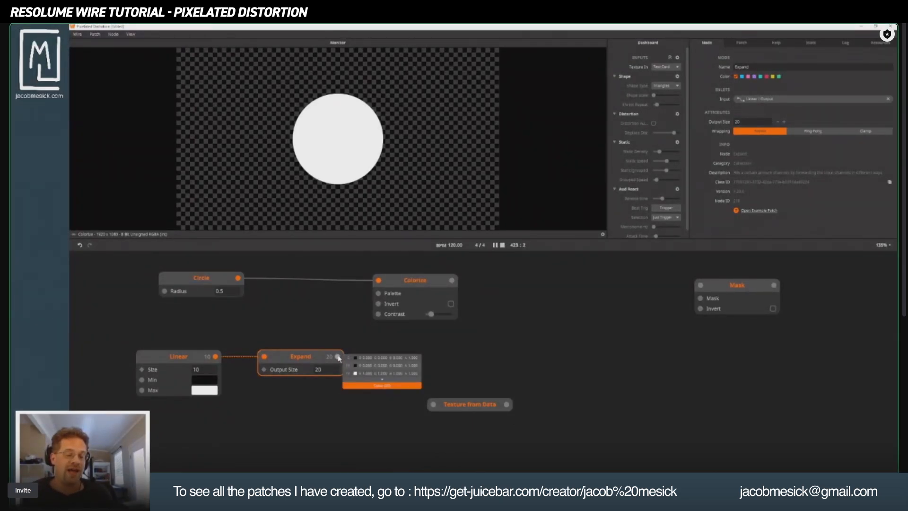
Step: Connect Expand's output to Texture from Data, and feed that texture into the Colorize node's Palette input
left_click_drag(339, 358, 419, 358)
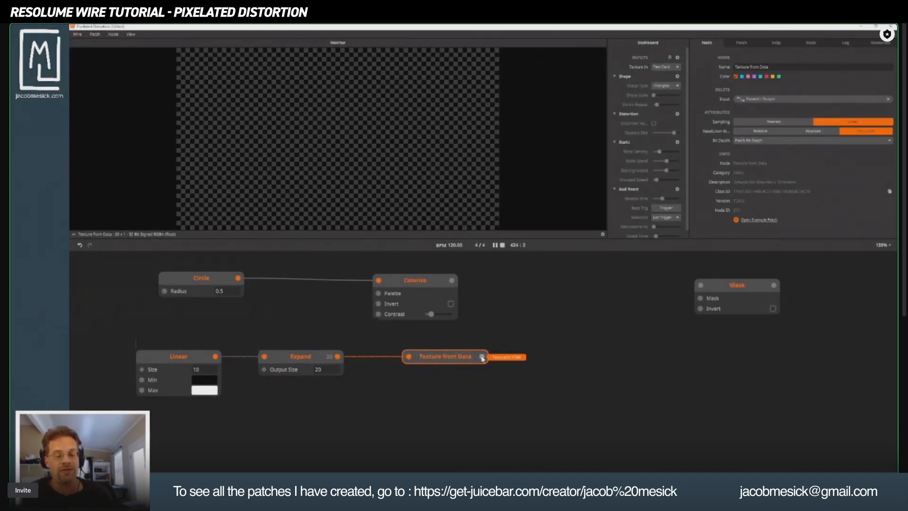
left_click_drag(482, 358, 550, 283)
left_click_drag(431, 362, 403, 357)
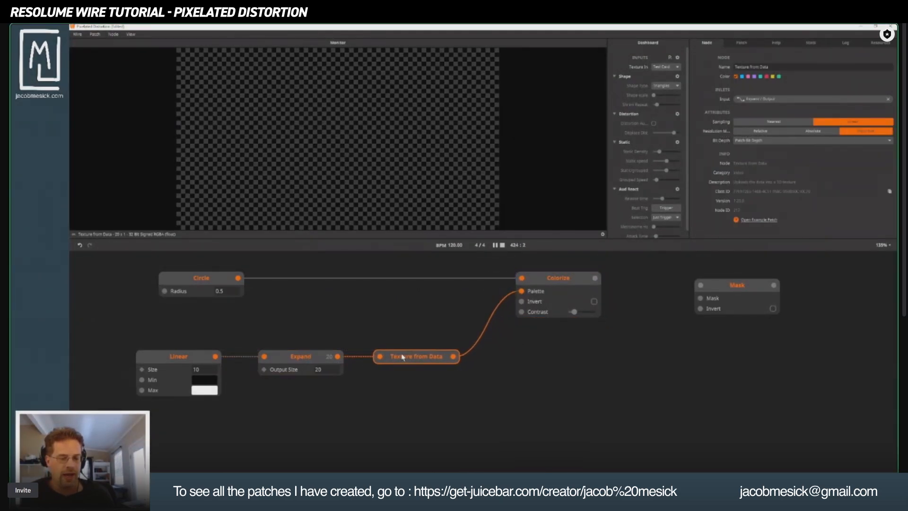
left_click(294, 359)
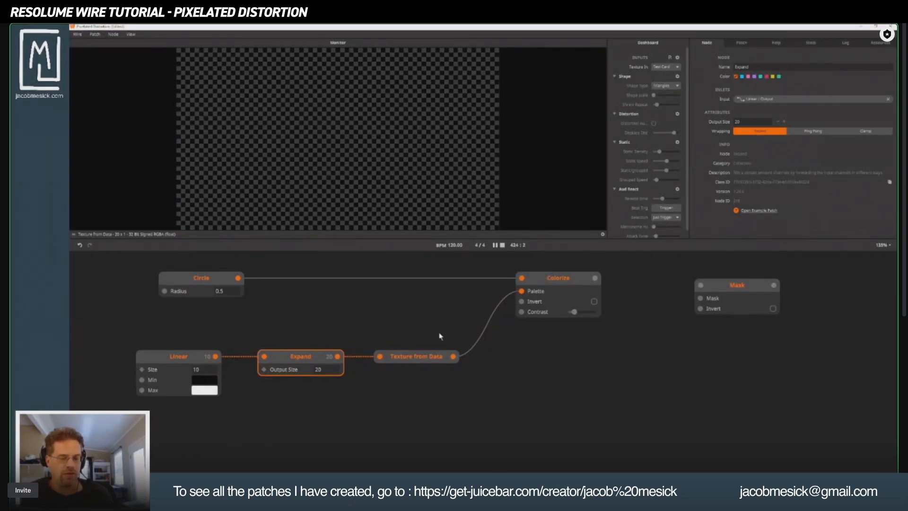
Step: Disconnect the Circle from Colorize, and delete the Linear, Expand, Texture from Data and Colorize nodes
left_click_drag(521, 277, 392, 284)
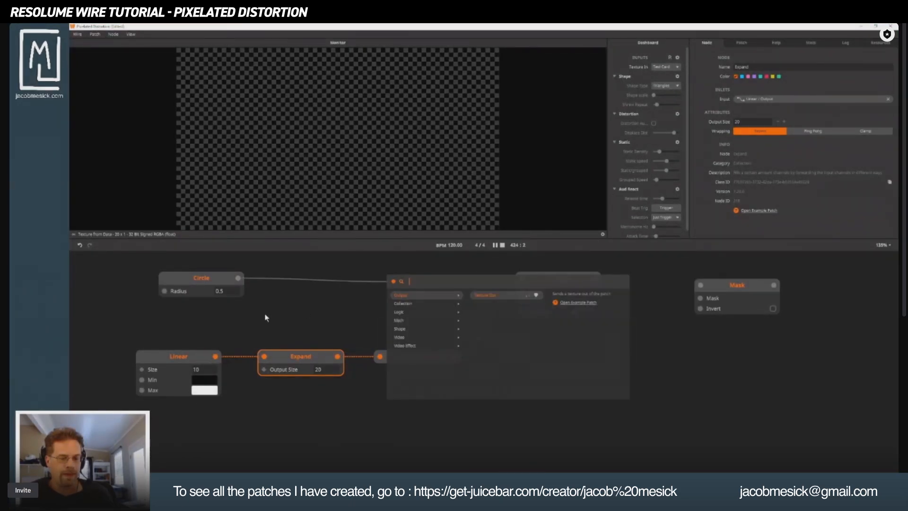
left_click(265, 314)
left_click_drag(560, 279, 566, 337)
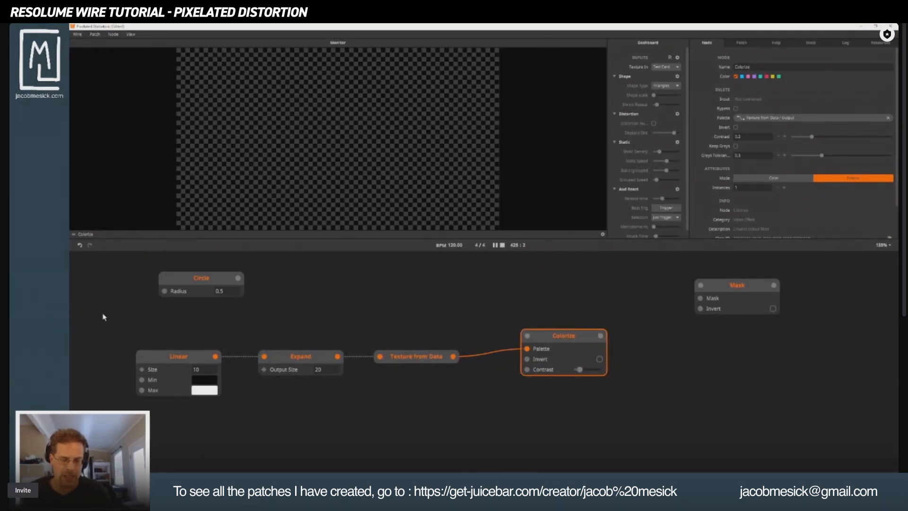
left_click_drag(117, 316, 563, 409)
key("Delete")
Step: Add a Gradient node and place it directly beneath the Circle node
double_click(273, 342)
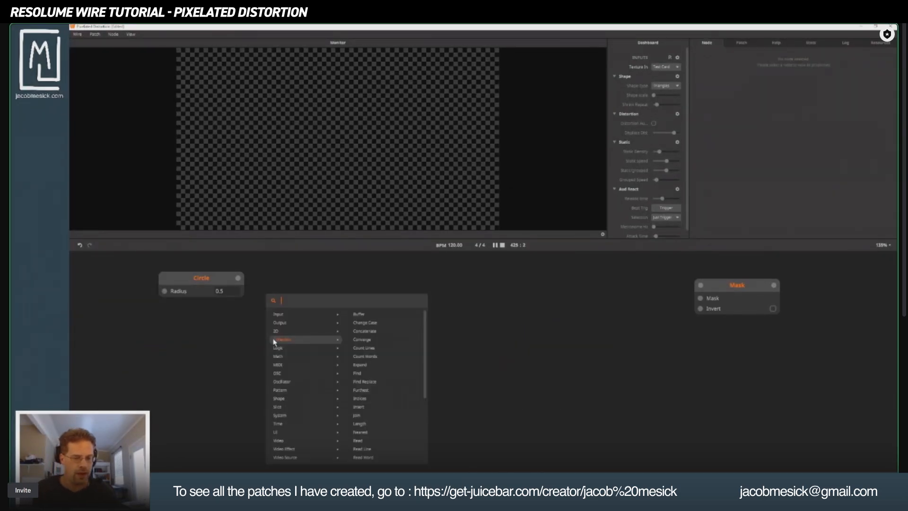
type("gra")
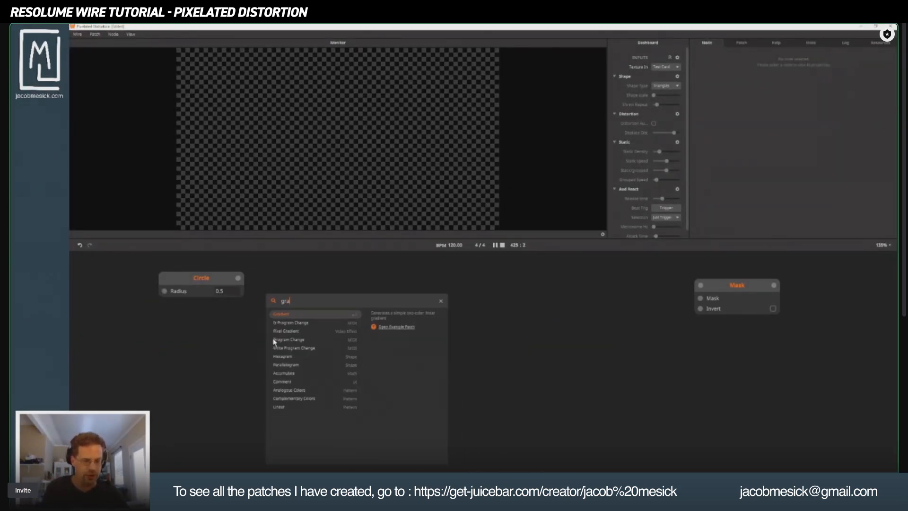
key("Return")
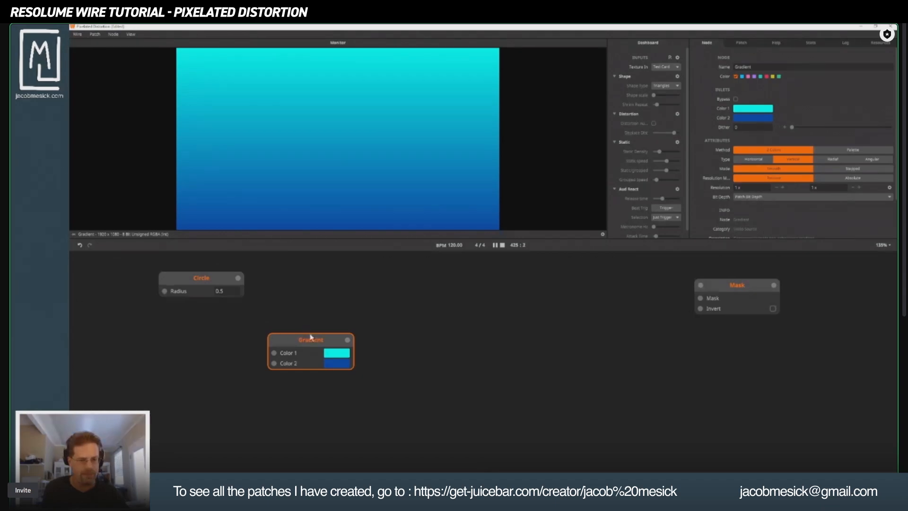
left_click_drag(310, 336, 179, 328)
Step: Add a Multiply node, and connect the Circle to its Left input and the Gradient to its Right input
double_click(304, 319)
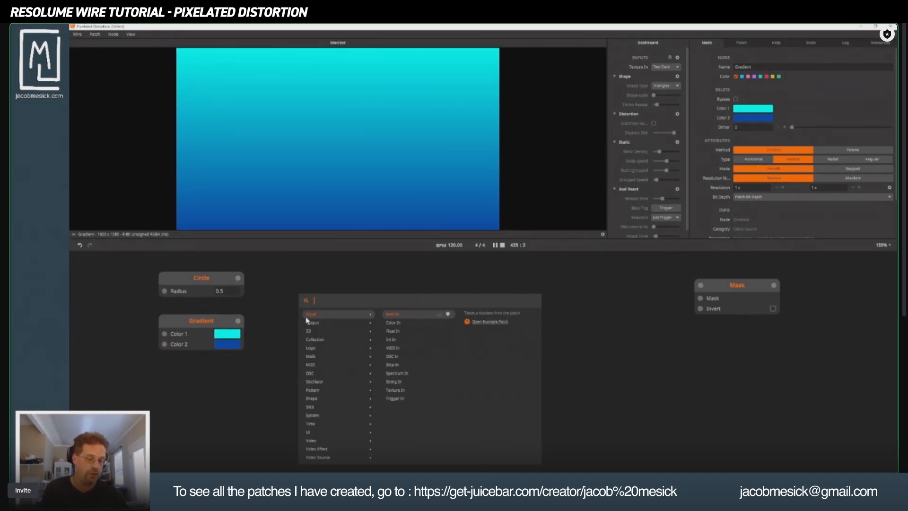
type("m")
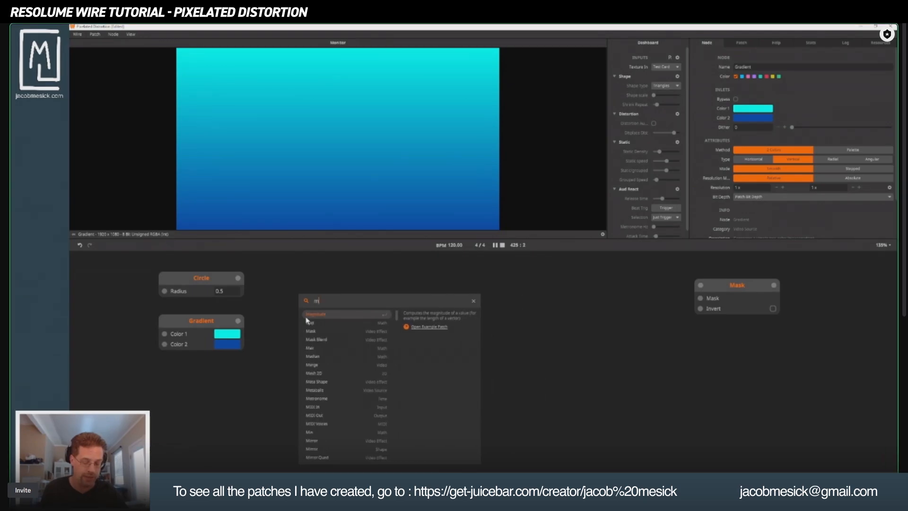
type("ultiply")
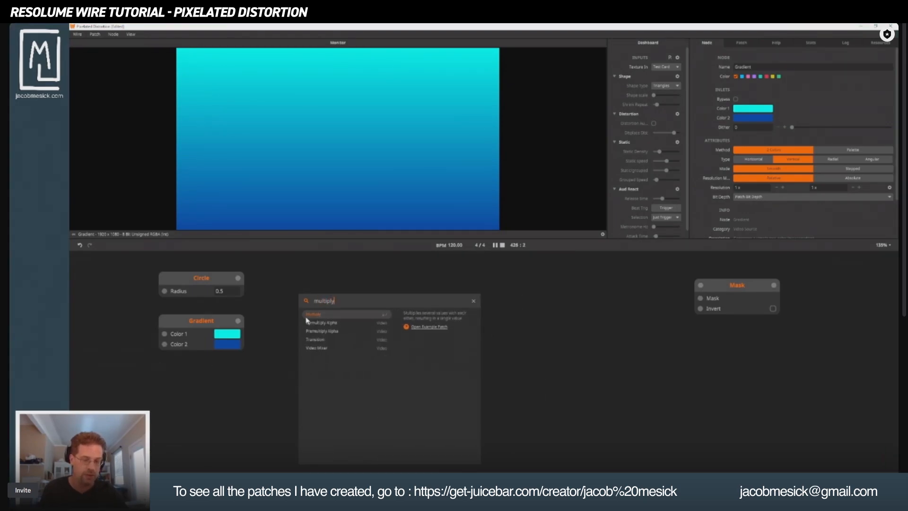
key("Return")
left_click_drag(239, 321, 308, 342)
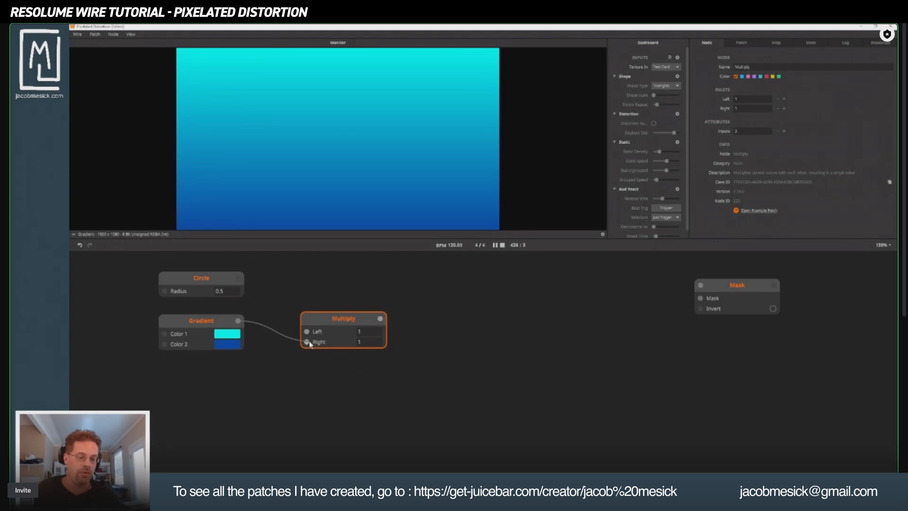
left_click_drag(238, 277, 355, 294)
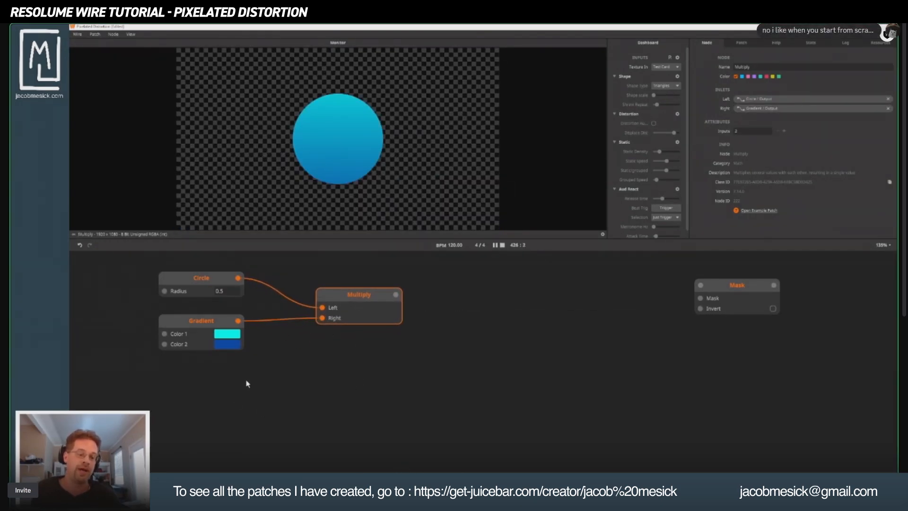
Step: Set the Gradient node's Color 2 to black
left_click(235, 344)
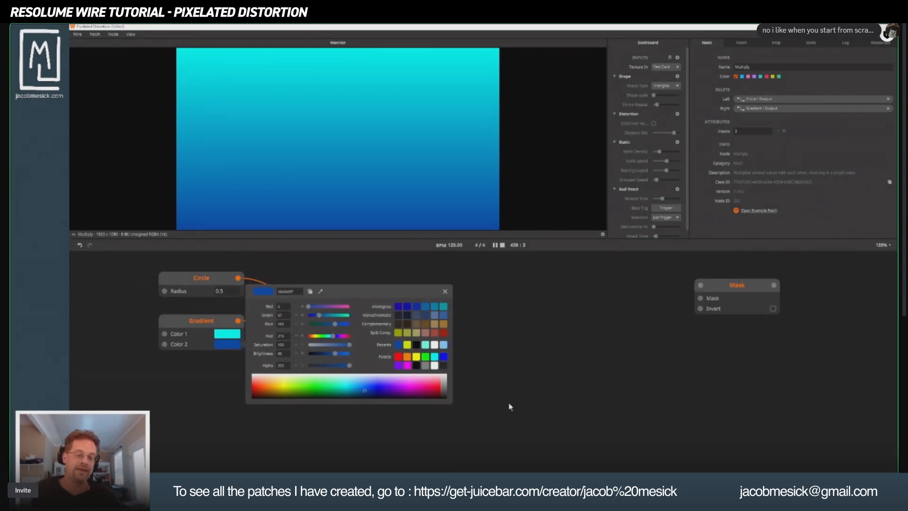
key("Escape")
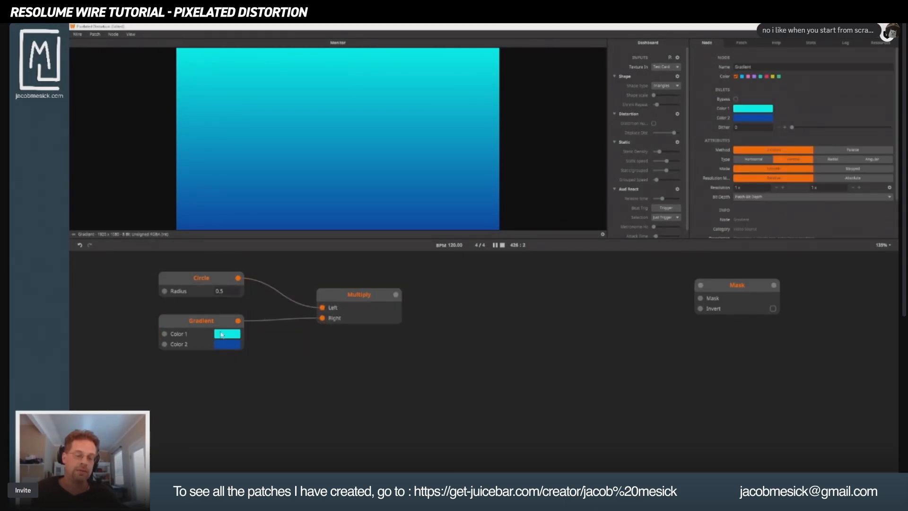
left_click(223, 344)
left_click(444, 392)
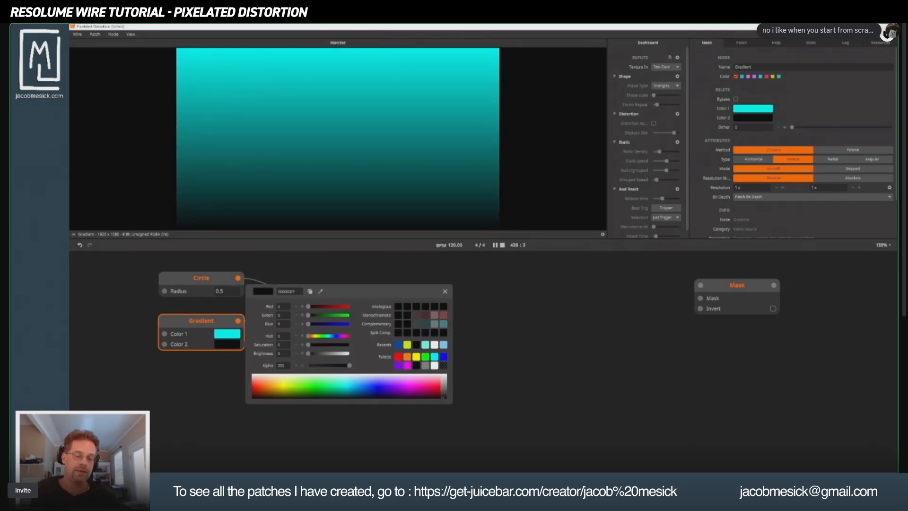
left_click(500, 377)
Step: Set the Gradient node's Color 1 to white and preview the Multiply node's output
left_click(235, 335)
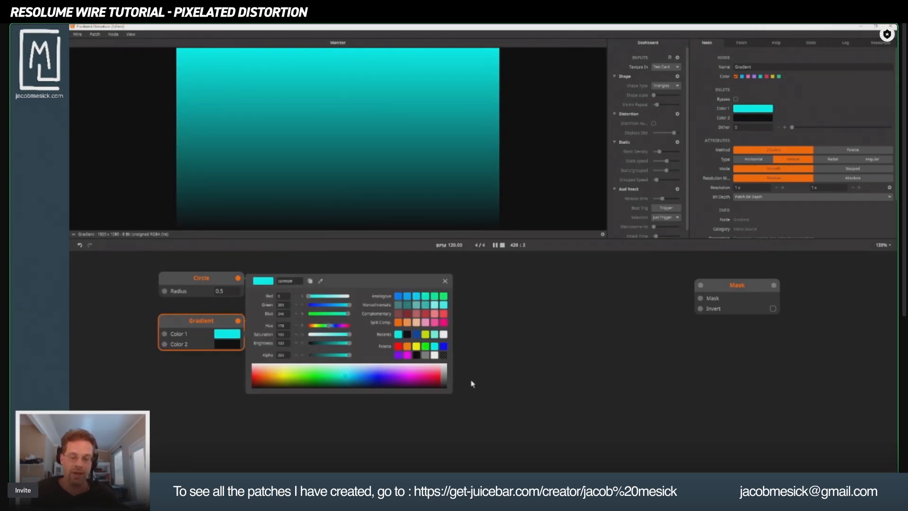
left_click(434, 355)
left_click(611, 363)
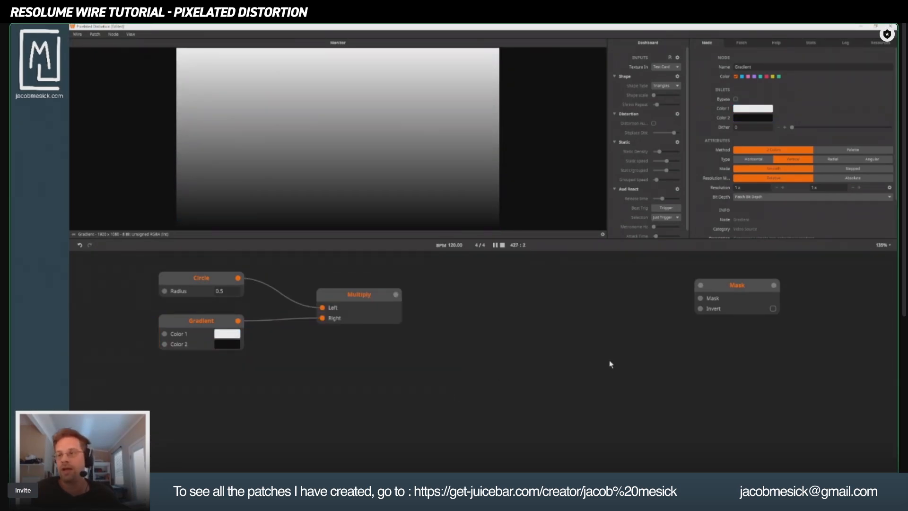
left_click(354, 296)
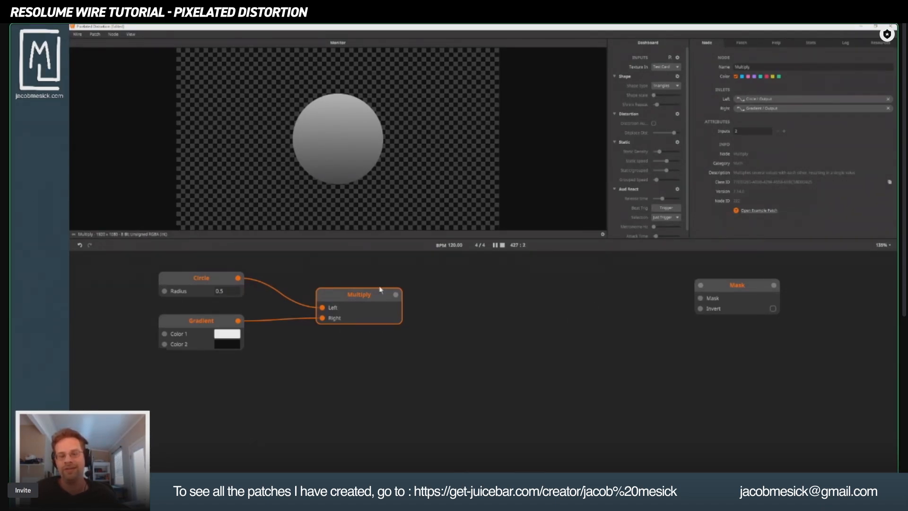
Step: Move the Multiply and Mask nodes closer together and connect Multiply's output to the Mask node's Mask input
left_click_drag(370, 294, 356, 287)
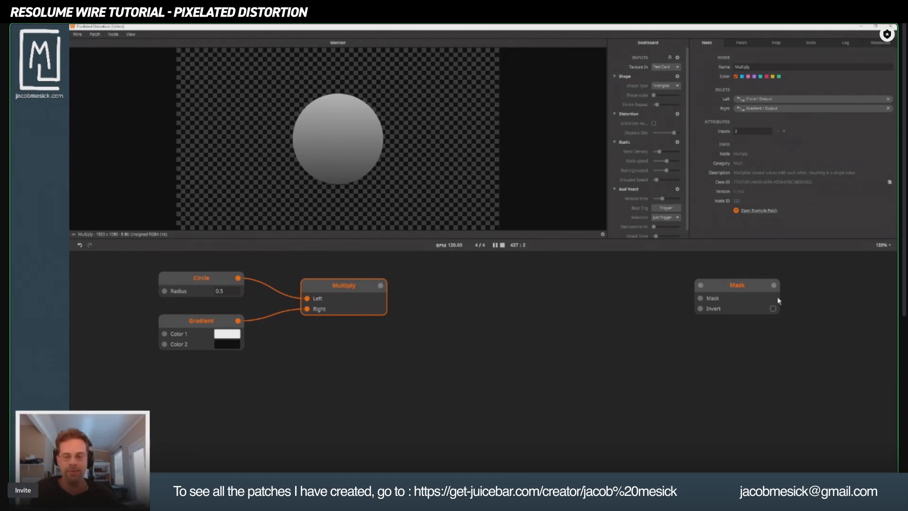
left_click_drag(734, 297, 589, 308)
left_click_drag(381, 285, 555, 310)
Step: Add a Fractal Noise node below Multiply, connect it to the Mask node's main input, and preview the Mask output
double_click(500, 386)
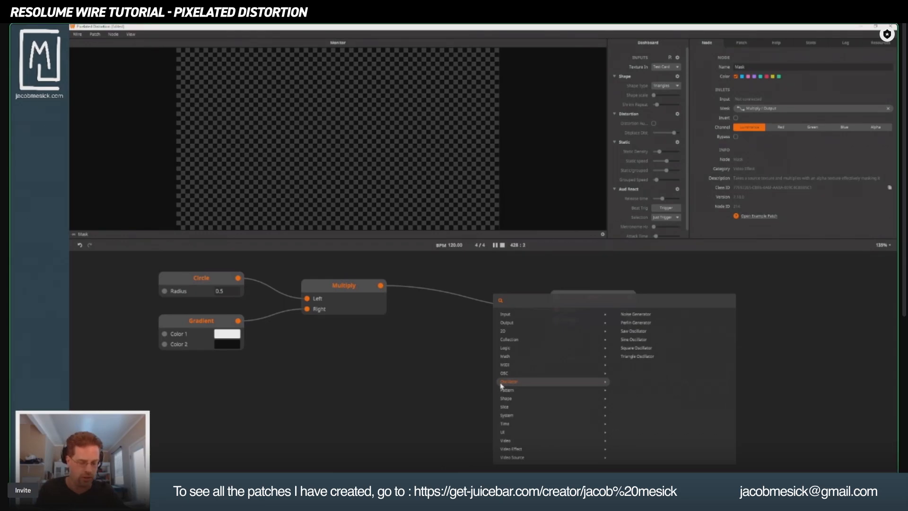
type("noise")
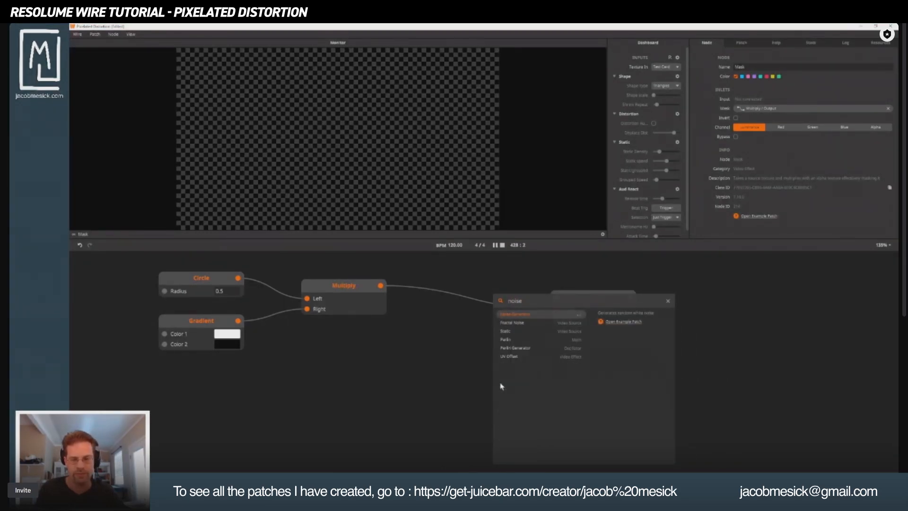
key("Down")
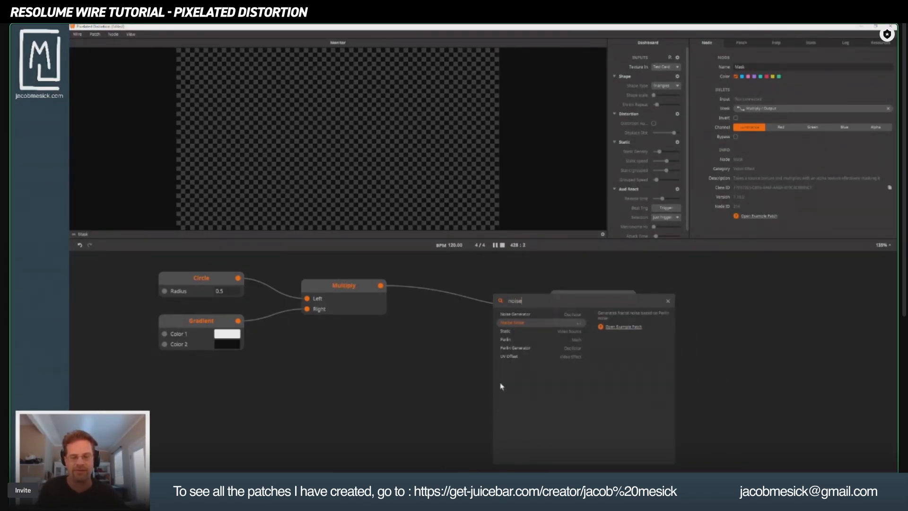
key("Return")
left_click_drag(527, 384, 425, 259)
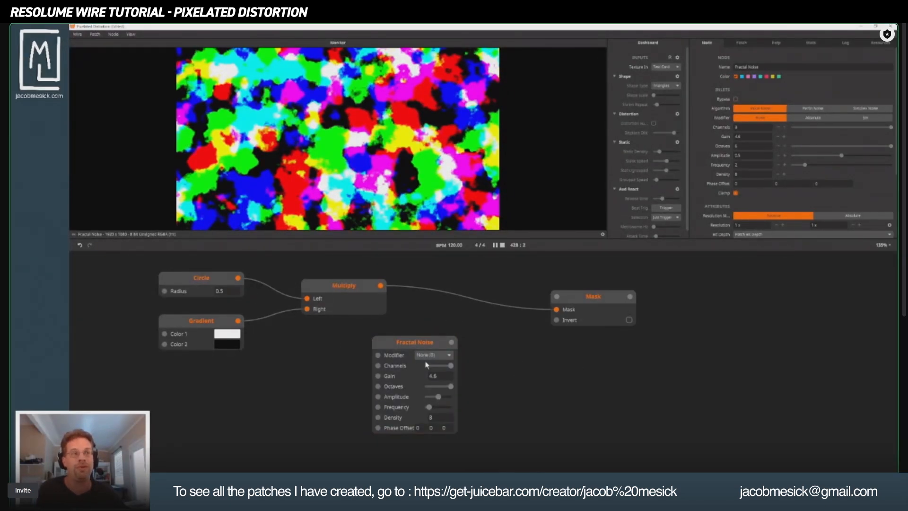
left_click_drag(452, 341, 556, 297)
left_click(577, 296)
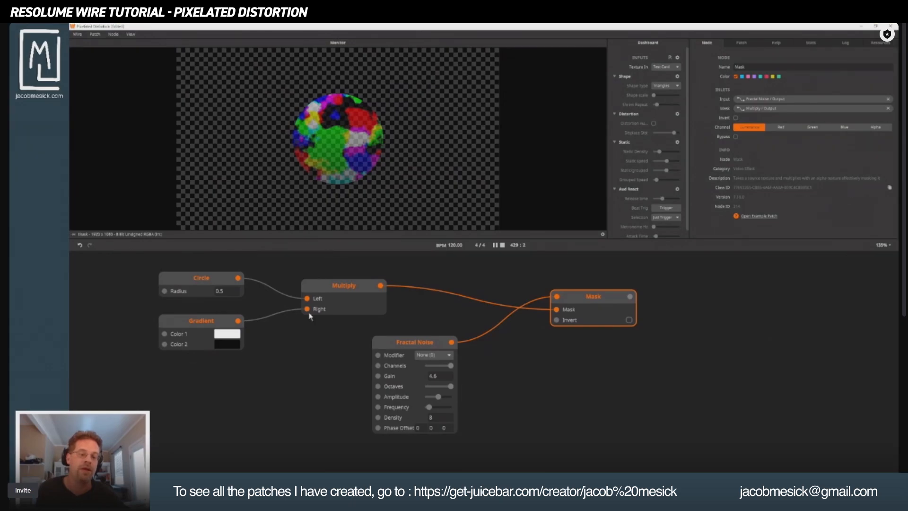
Step: Preview the Gradient, Multiply and Mask outputs to compare the mask source with the masked noise
left_click(178, 324)
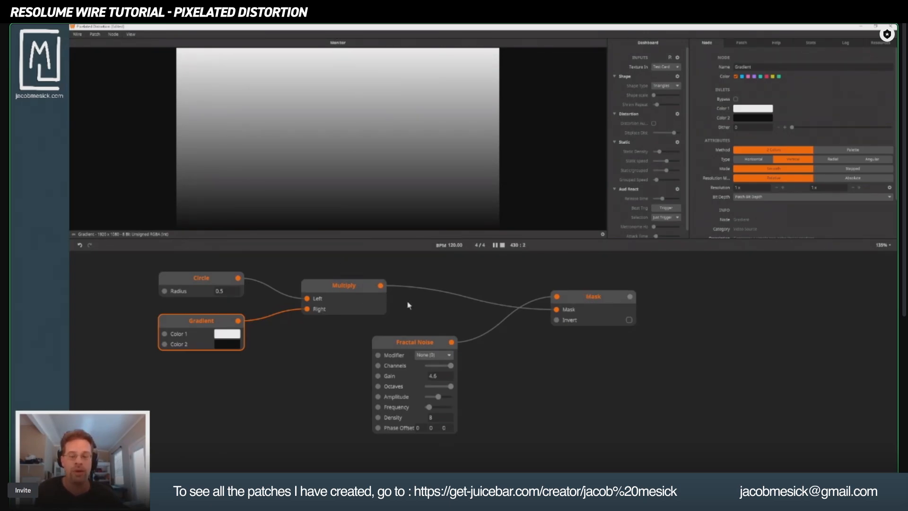
left_click(371, 286)
left_click(586, 296)
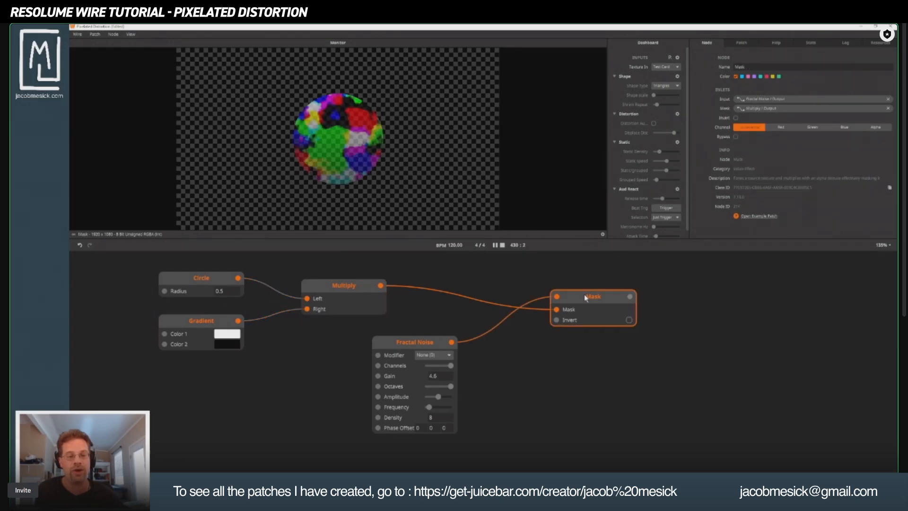
left_click(381, 287)
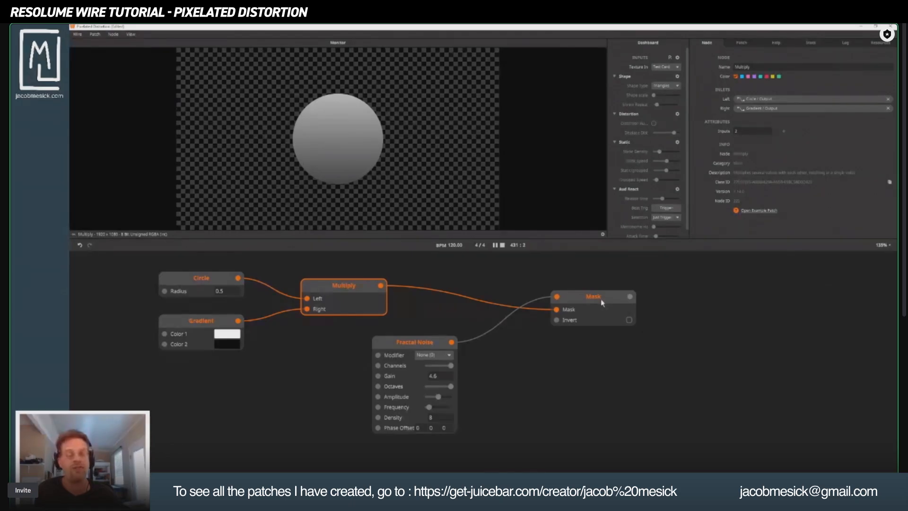
Step: Rearrange the Mask, Fractal Noise and Multiply nodes to open up space between Gradient and Multiply
left_click_drag(600, 303, 589, 290)
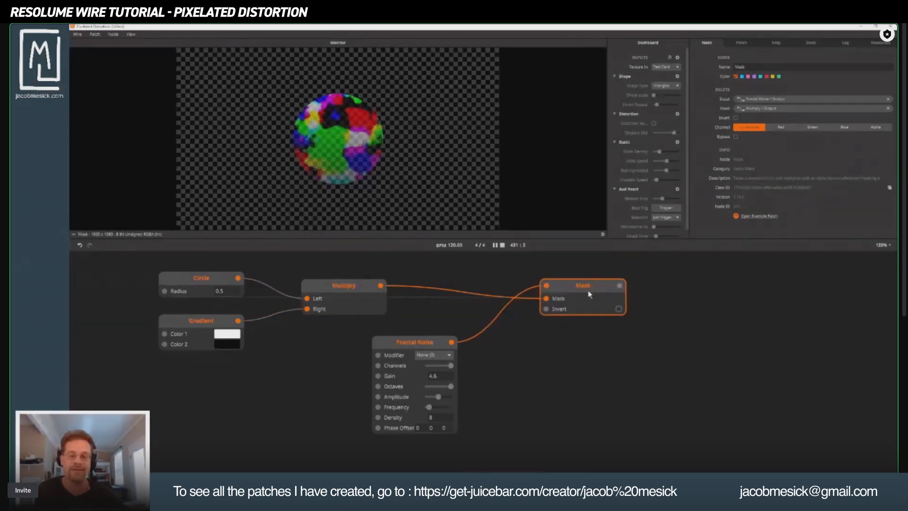
left_click_drag(407, 345, 361, 368)
left_click_drag(334, 286, 411, 285)
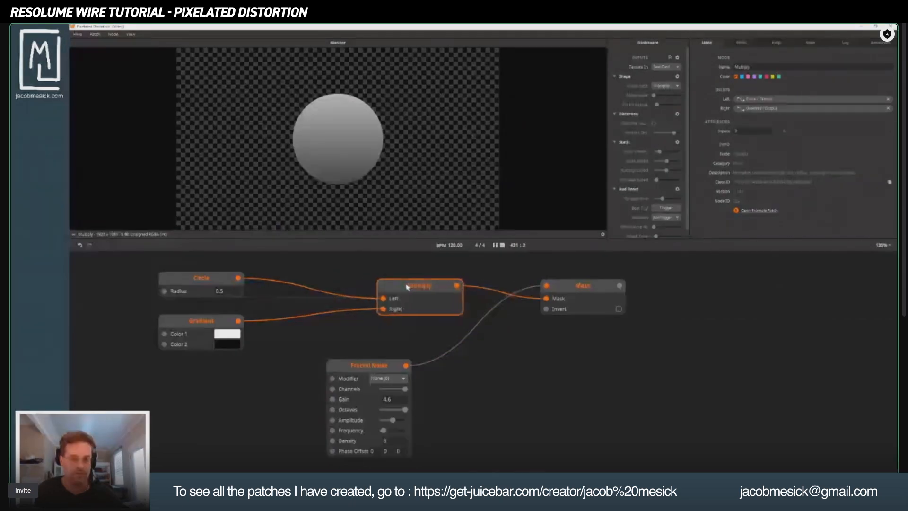
Step: Add a Levels node fed by the Gradient, with Base about 0.48, Mid Point about 0.30 and Ratio about 0.55
double_click(291, 357)
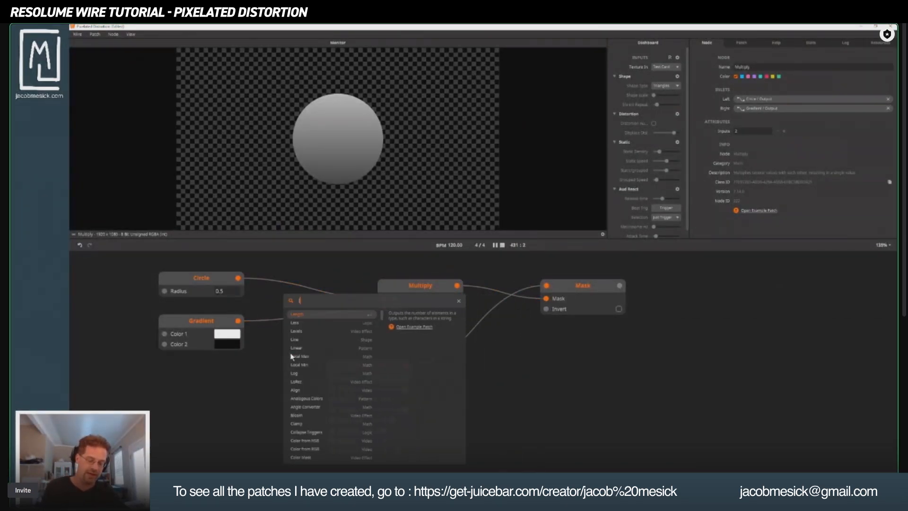
type("level")
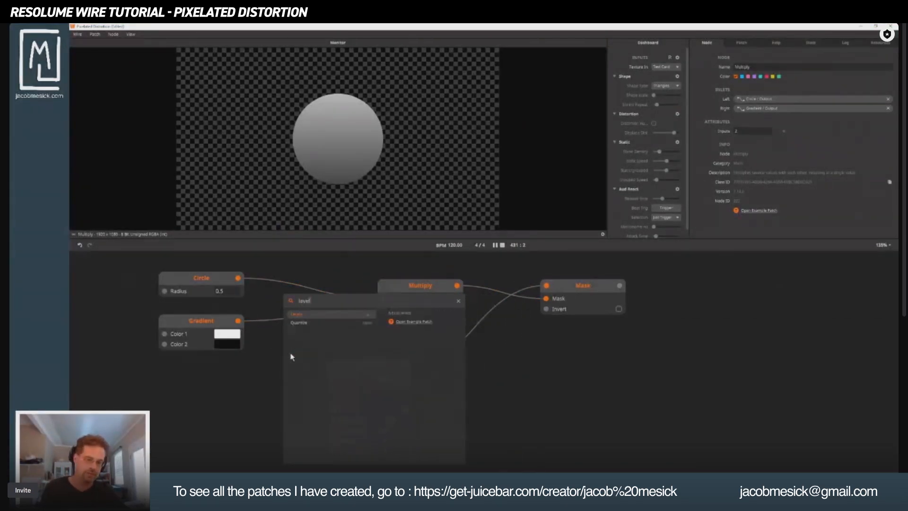
key("Return")
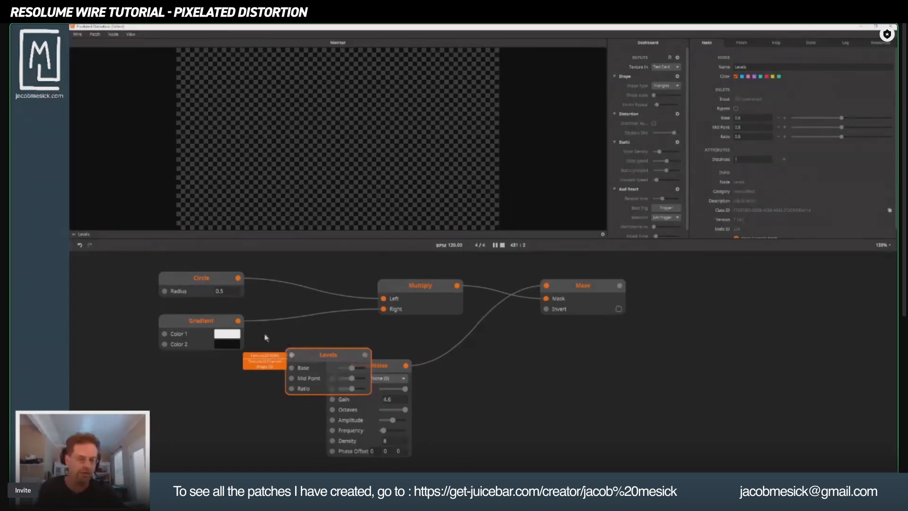
left_click_drag(239, 323, 292, 354)
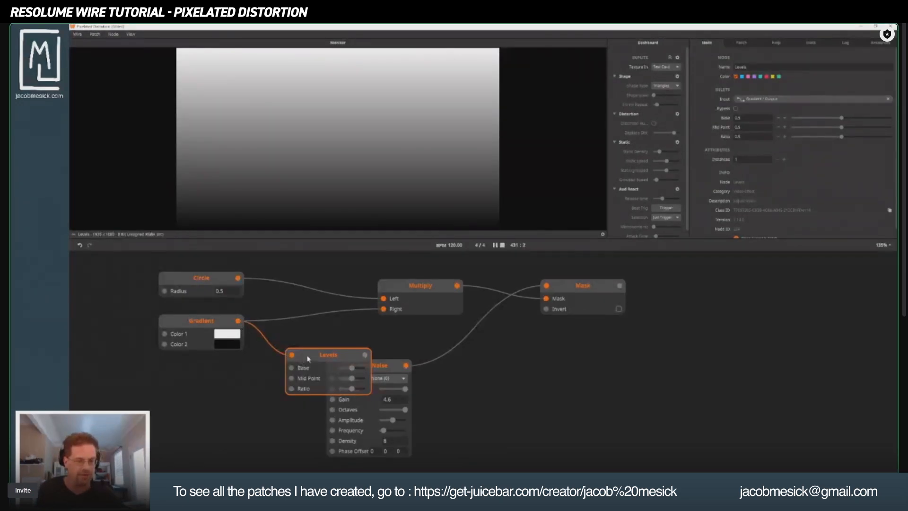
left_click_drag(356, 371, 319, 305)
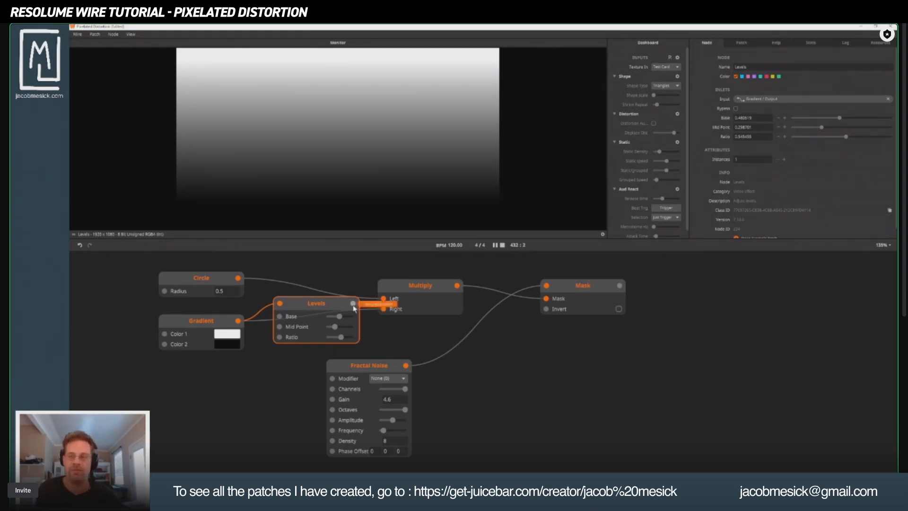
Step: Place Levels beside the Gradient, connect it to Multiply's Right input, and move Fractal Noise clear of it
left_click_drag(295, 316, 287, 333)
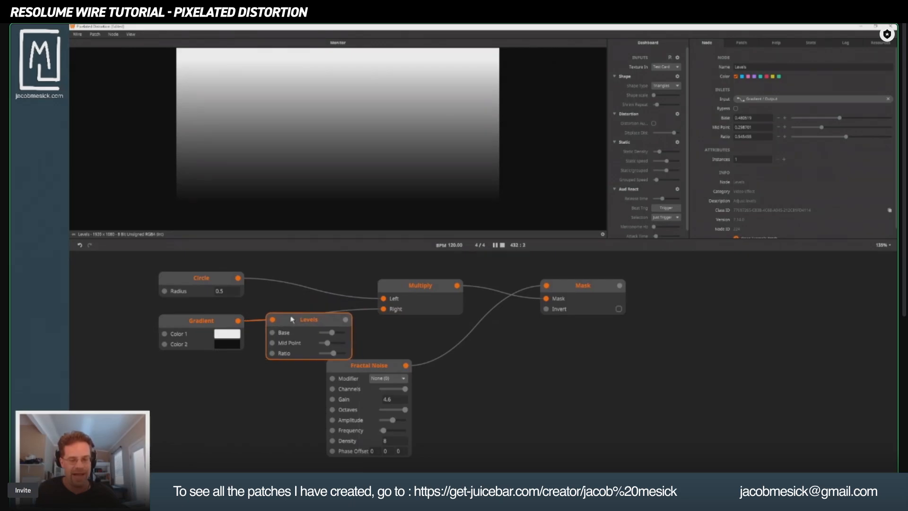
left_click_drag(380, 369, 451, 374)
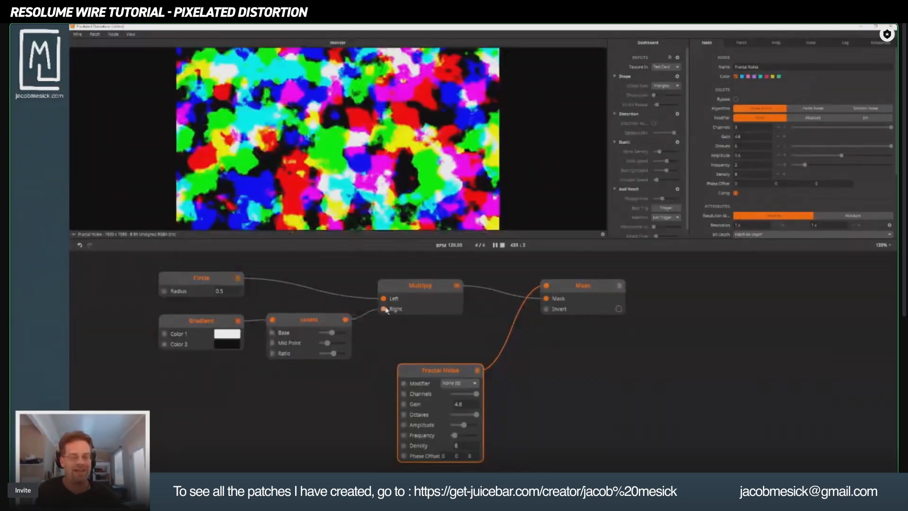
left_click(323, 324)
Step: Preview the Multiply output and set Levels to Base about 0.44, Mid Point about 0.19 and Ratio about 0.53
left_click(430, 284)
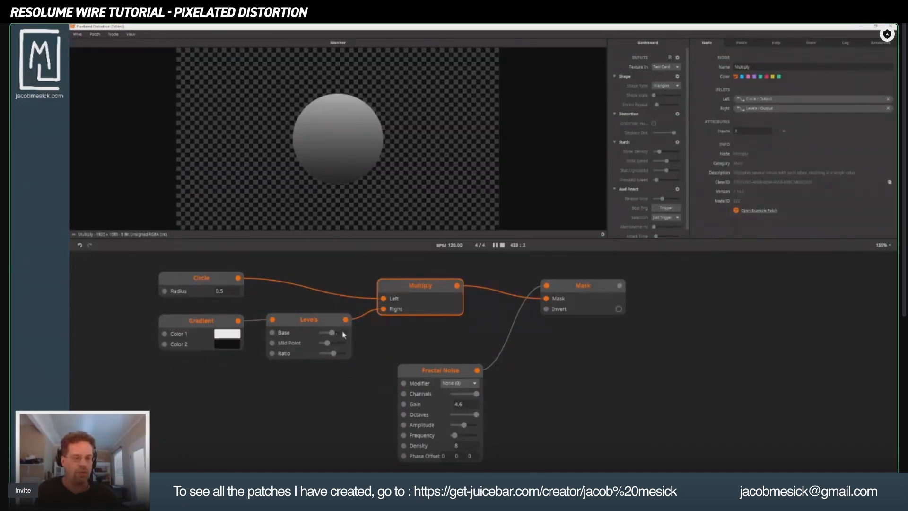
left_click_drag(330, 334, 333, 354)
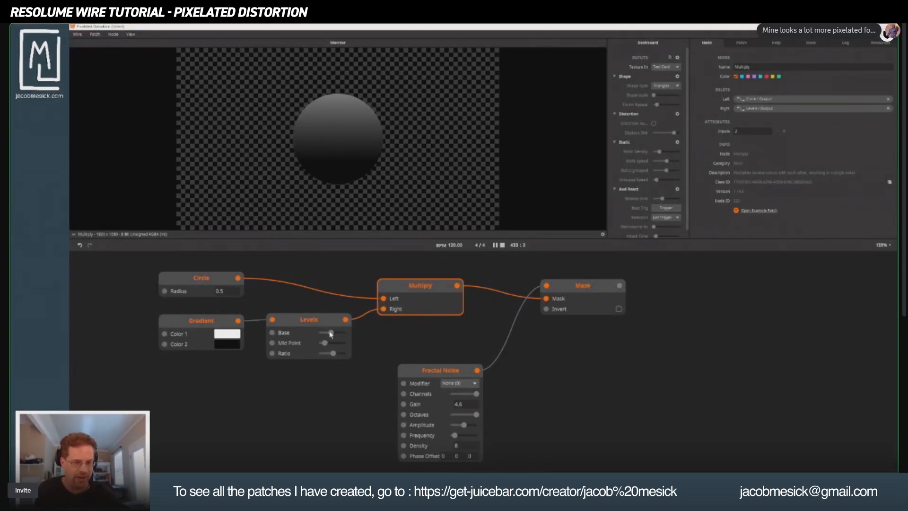
left_click_drag(330, 334, 332, 333)
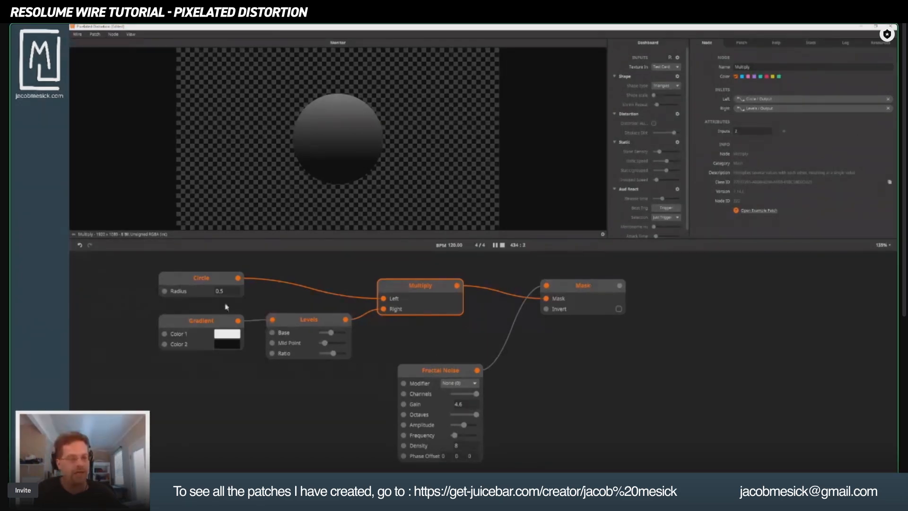
Step: Examine the patch's Texture Bit Depth options, keeping the 8bpc (int) setting
double_click(741, 381)
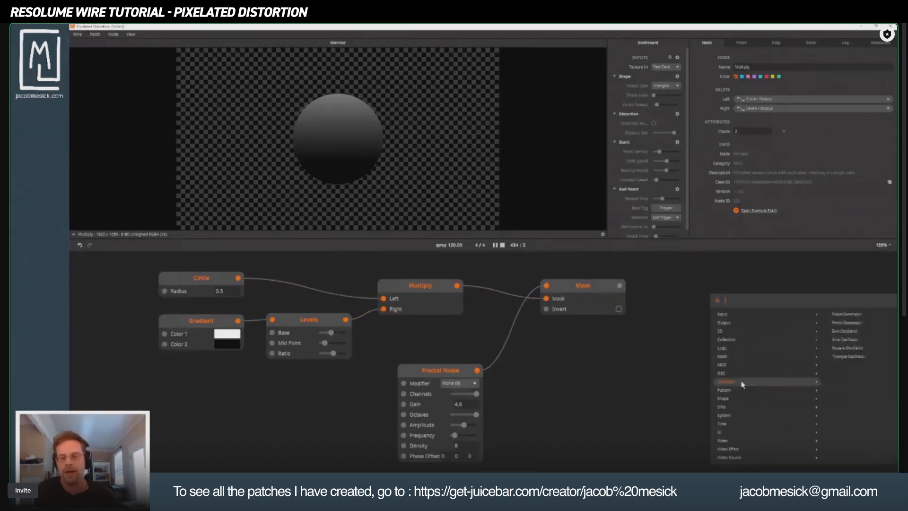
left_click(568, 354)
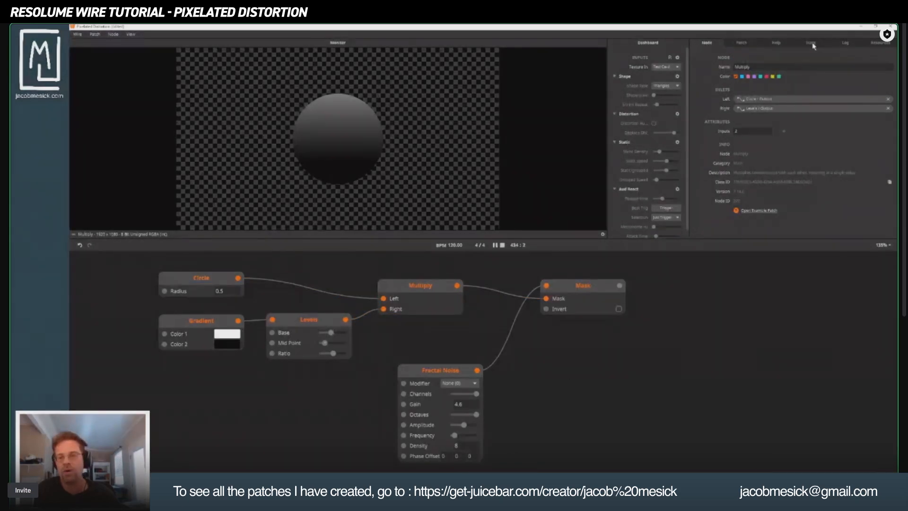
left_click(742, 44)
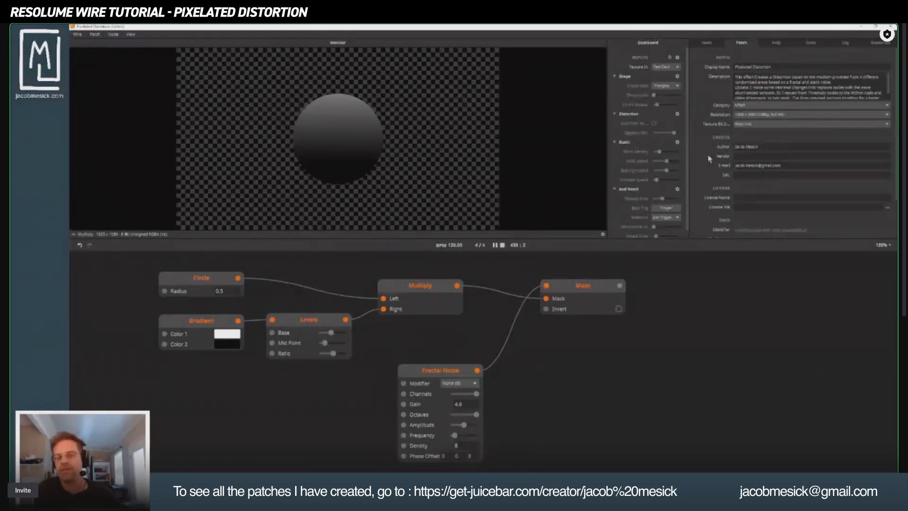
left_click(753, 125)
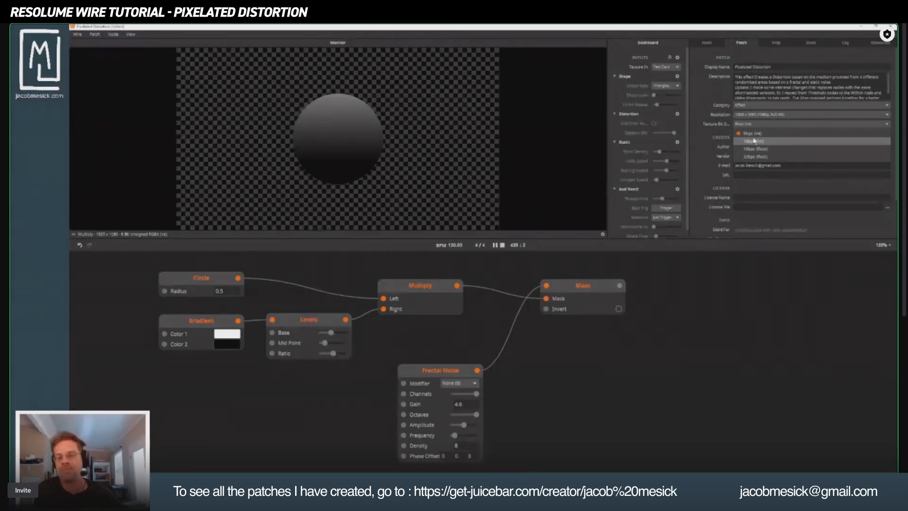
left_click(752, 133)
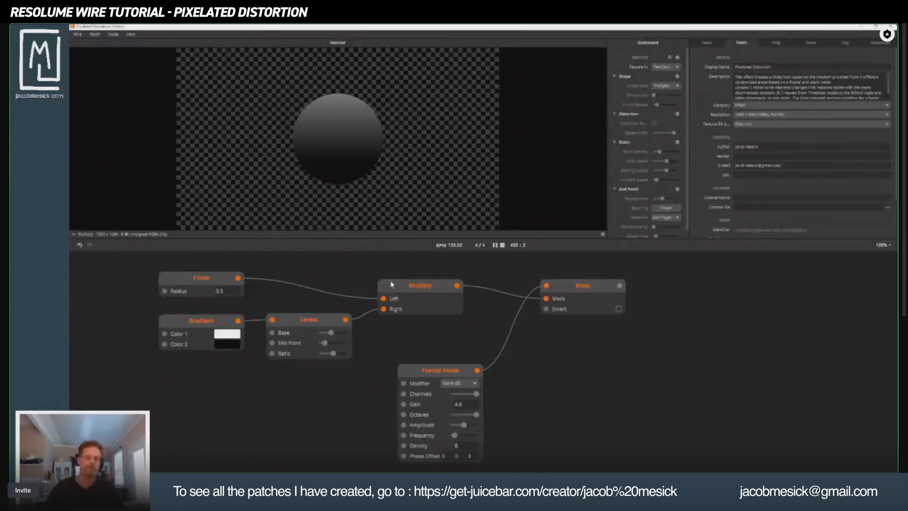
Step: Inspect the node properties of Multiply and Mask for a bit depth setting
left_click(396, 300)
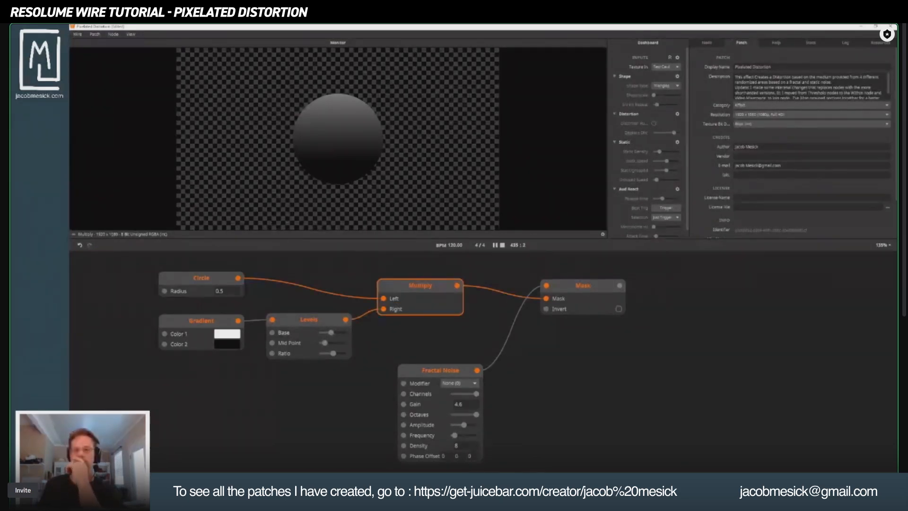
left_click(707, 44)
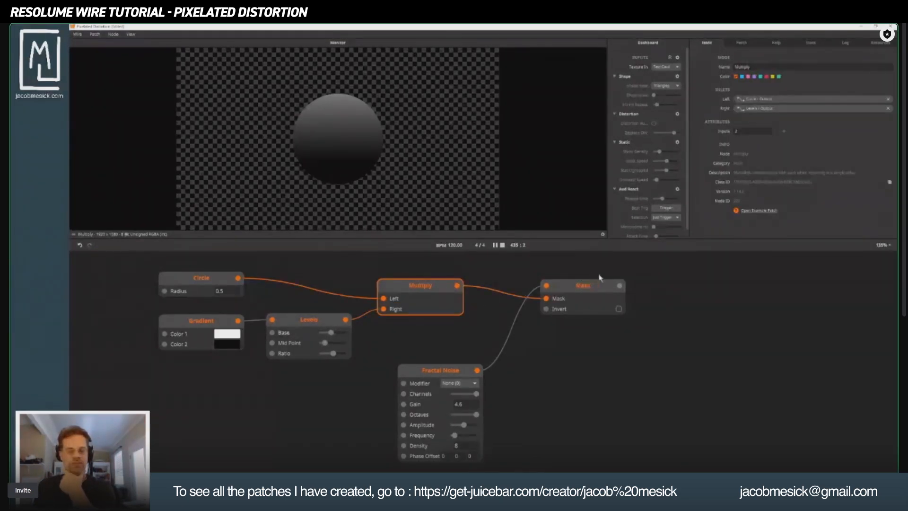
left_click(585, 295)
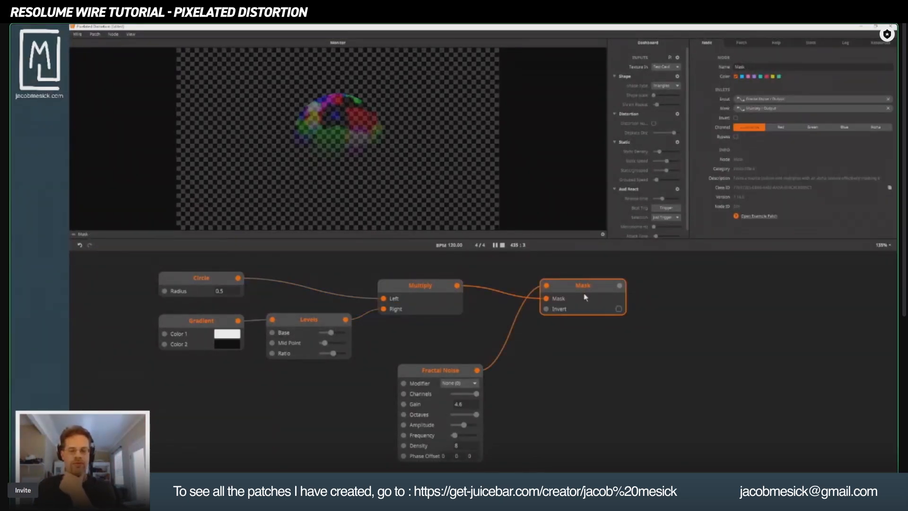
Step: Examine the Bit Depth options in the Fractal Noise node's attributes
left_click(453, 369)
scroll(722, 230, "down", 3)
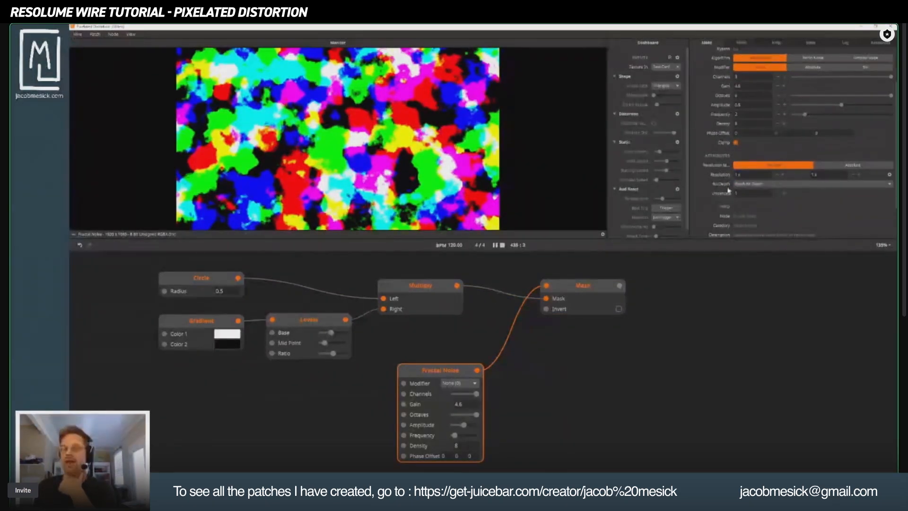
left_click(783, 185)
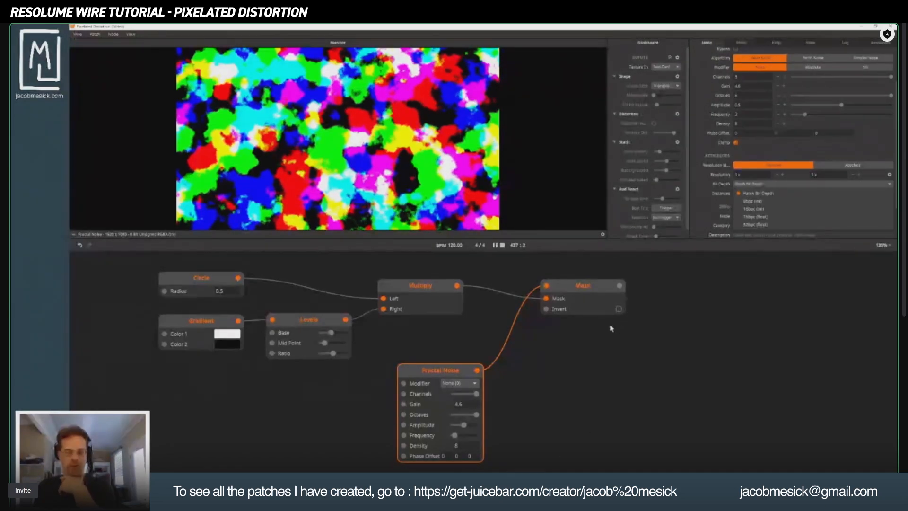
Step: Preview the Mask output and adjust the Levels sliders, raising Mid Point to about the middle of its range
left_click(576, 290)
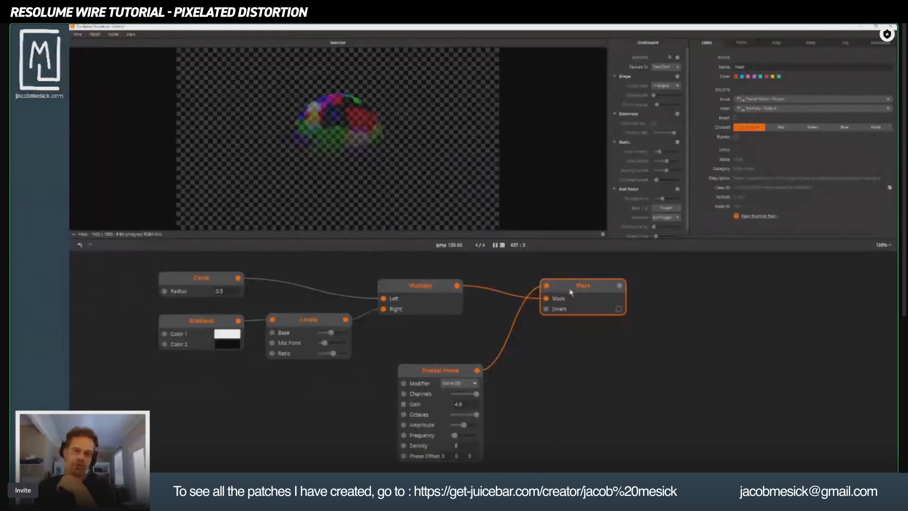
left_click(306, 331)
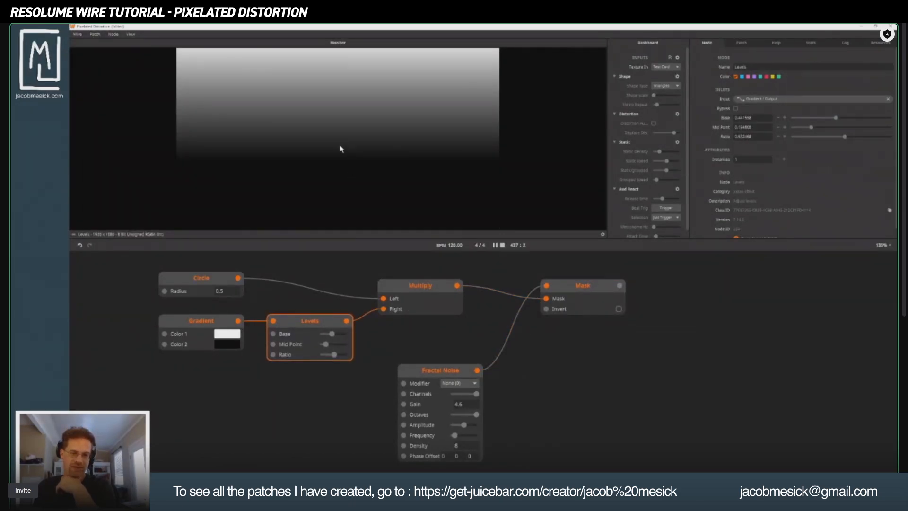
left_click(569, 289)
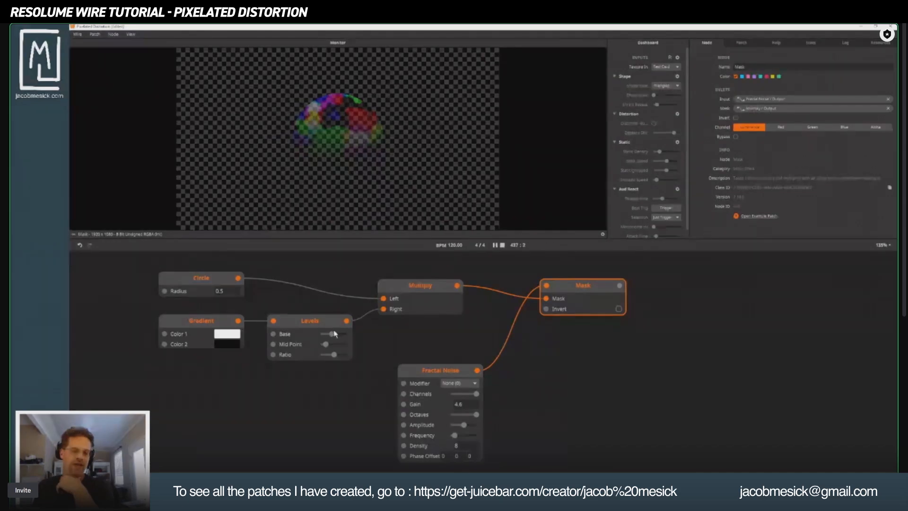
left_click_drag(331, 335, 335, 355)
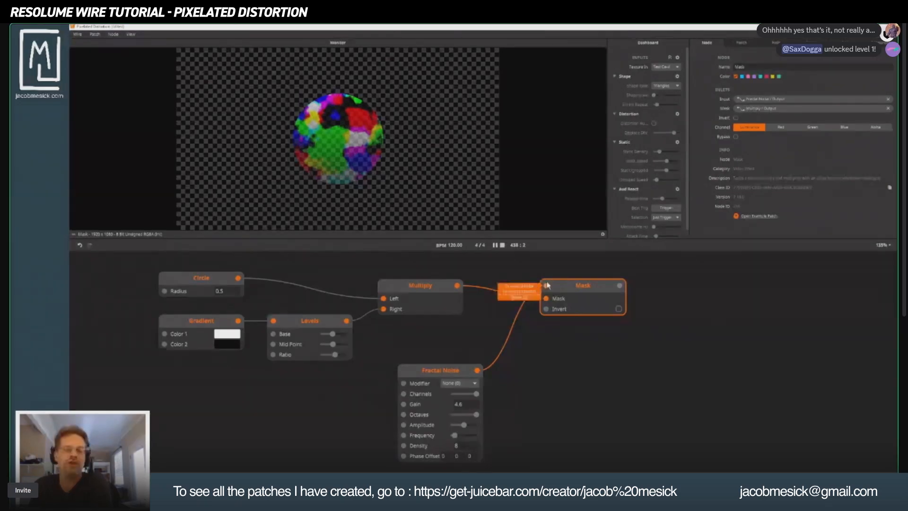
Step: Disconnect Fractal Noise from the Mask node, move it beneath Levels and duplicate it
left_click_drag(546, 285, 478, 352)
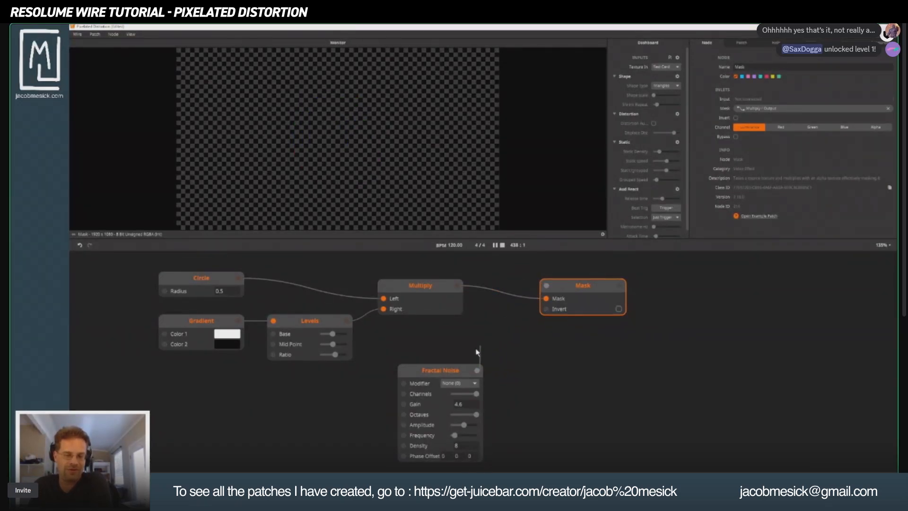
left_click(436, 377)
left_click_drag(436, 377, 290, 389)
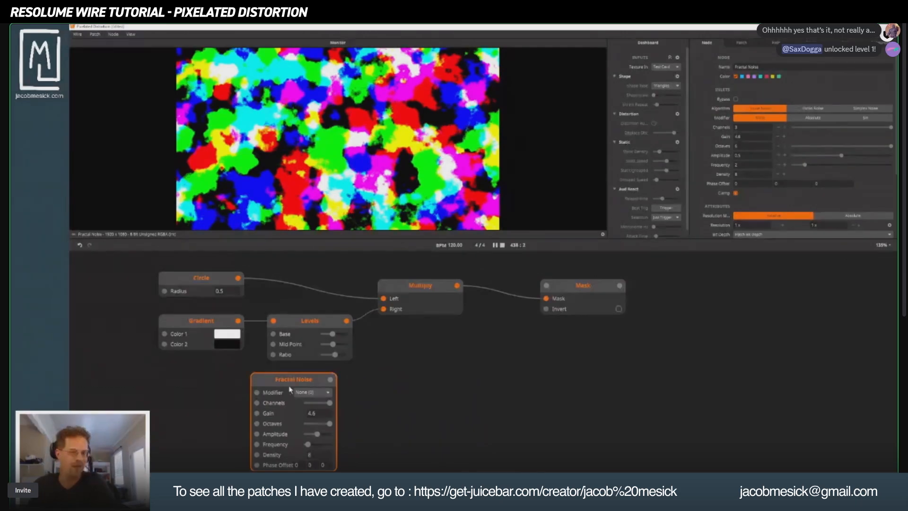
key("ctrl+d")
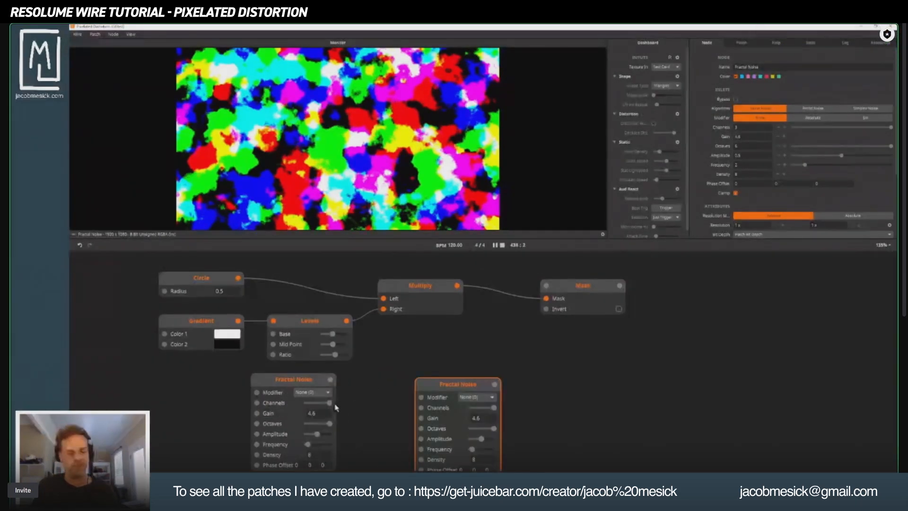
Step: Feed the original Fractal Noise, with Channels at minimum, into Multiply's Right inlet and connect the duplicate to Mask's input, previewing both results
left_click_drag(326, 408, 383, 309)
left_click(417, 292)
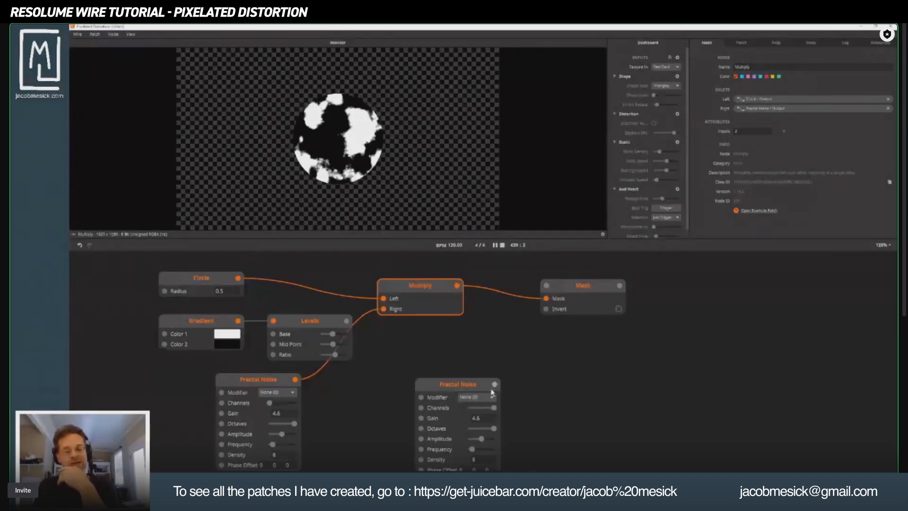
left_click_drag(495, 384, 547, 286)
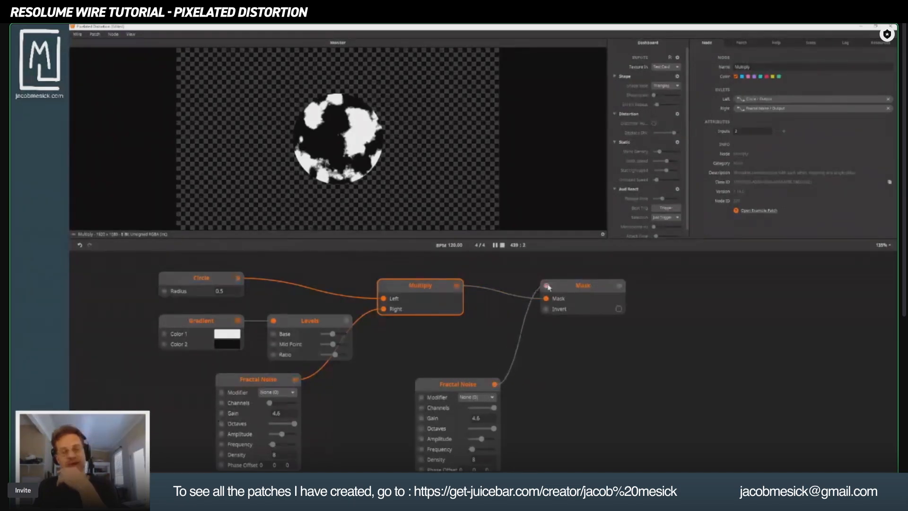
left_click(559, 290)
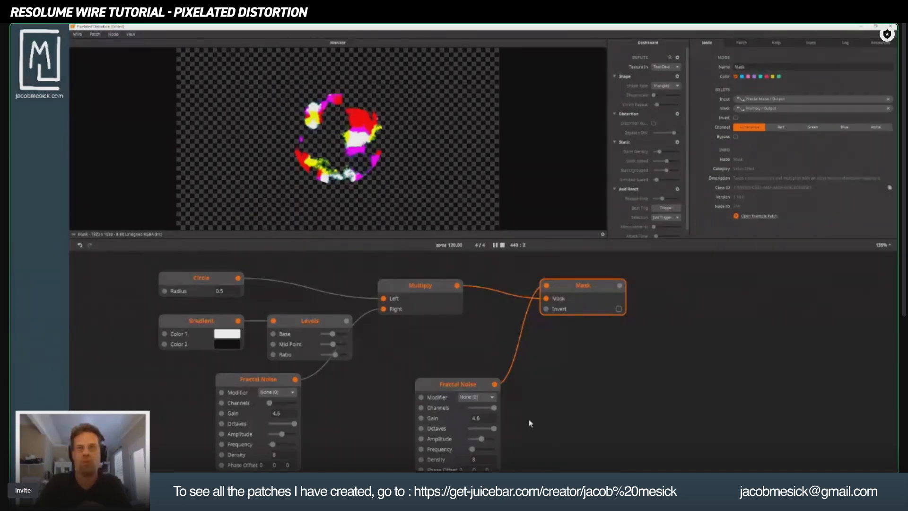
Step: Import the skull image into the patch as a node and connect it to Multiply's Right inlet
left_click(875, 26)
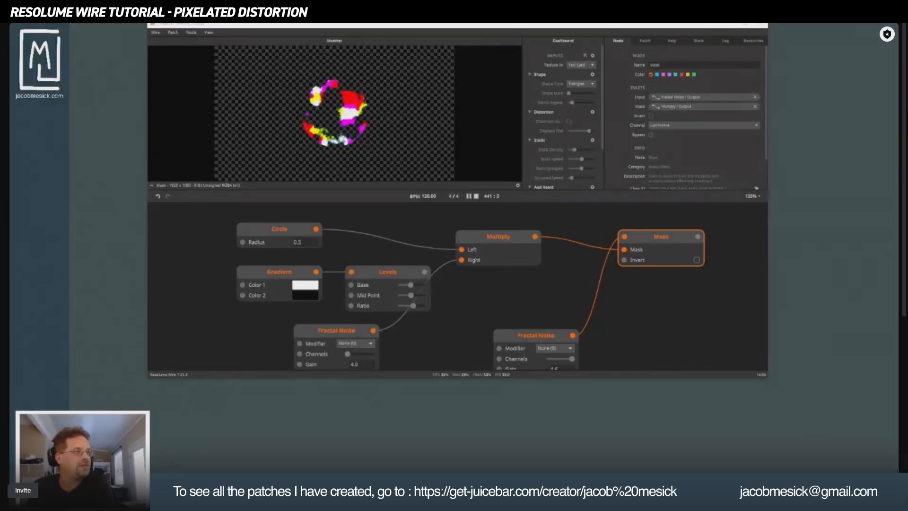
left_click_drag(100, 61, 458, 280)
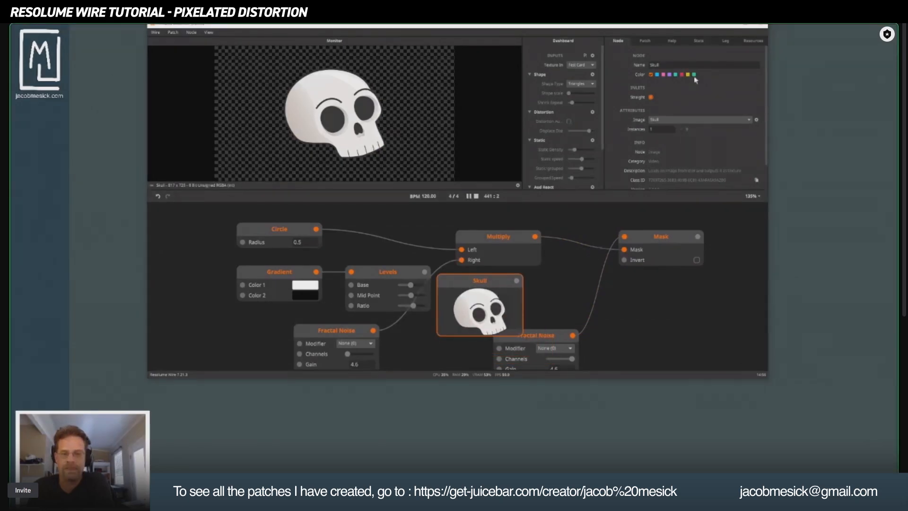
left_click(746, 27)
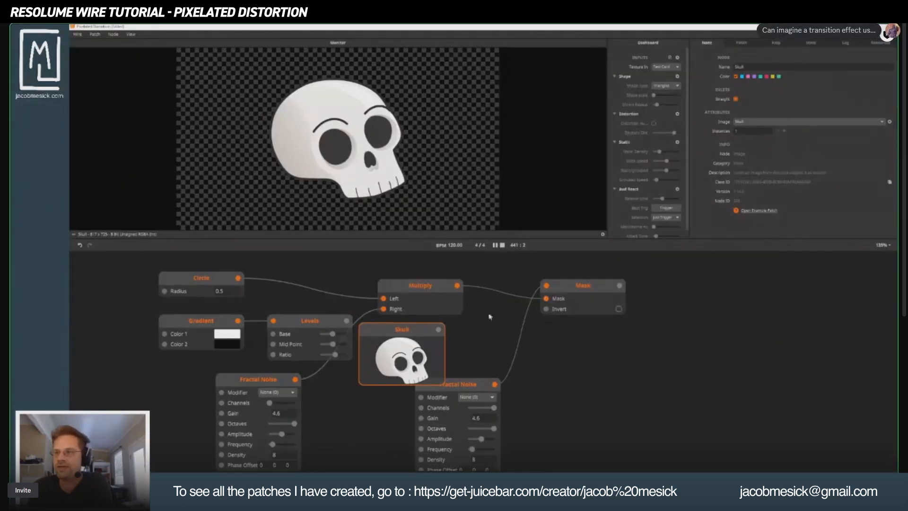
left_click_drag(418, 336, 384, 308)
left_click(437, 286)
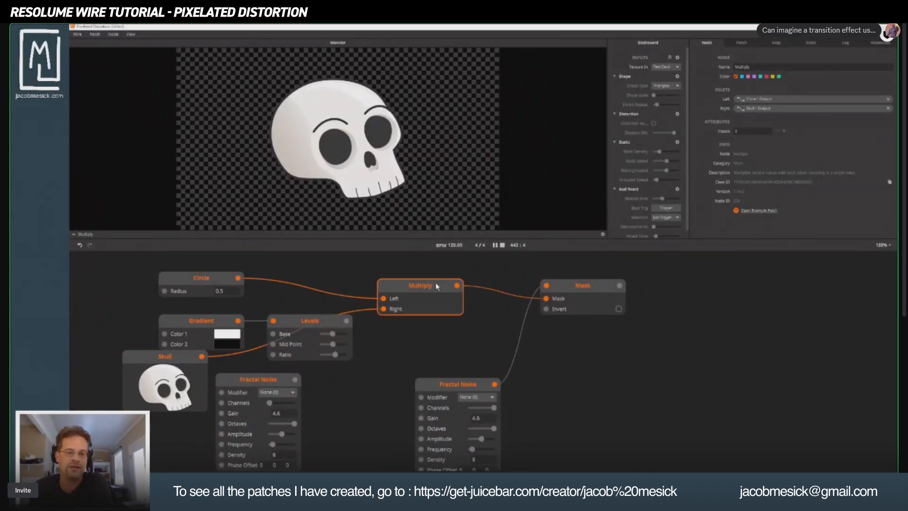
left_click(589, 284)
Step: Rearrange the Skull, Levels and Gradient nodes to clear space before Multiply, and preview the Multiply output
left_click_drag(154, 364, 119, 392)
left_click_drag(305, 320, 92, 297)
left_click_drag(152, 327, 302, 289)
left_click_drag(277, 362, 297, 353)
left_click_drag(473, 321, 358, 384)
left_click(456, 314)
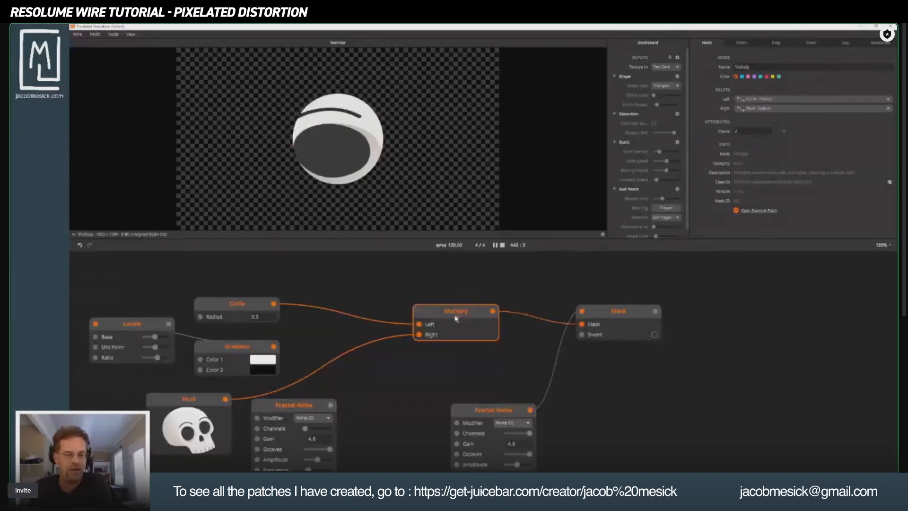
Step: Move the Skull node beside Multiply, preview the multiplied circle, and delete the Skull node
left_click_drag(205, 397, 353, 343)
left_click(464, 322)
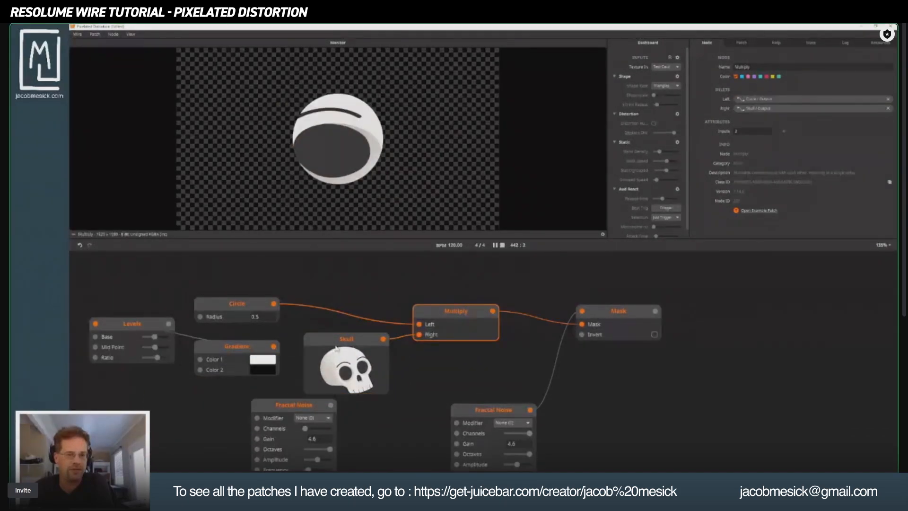
left_click(337, 341)
key("Delete")
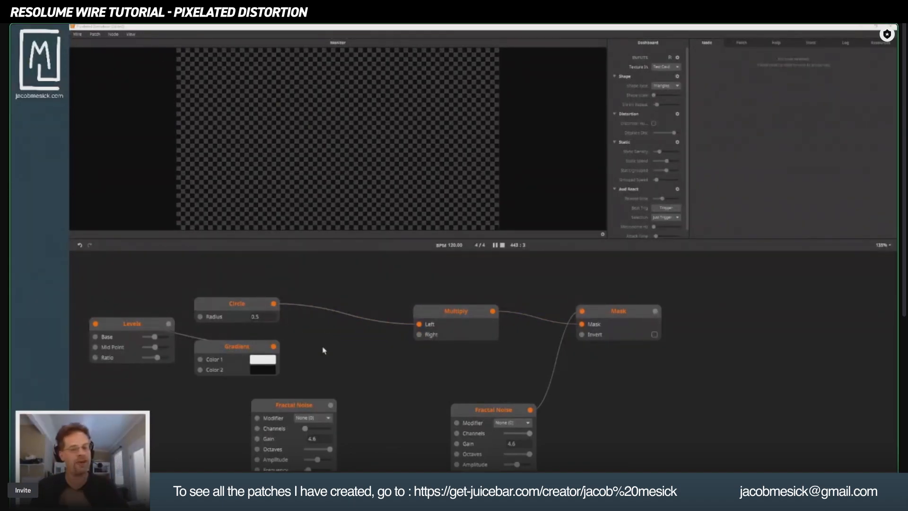
Step: Connect the node following the patch's texture input to Multiply's Right inlet and preview the Multiply output
right_click(325, 360)
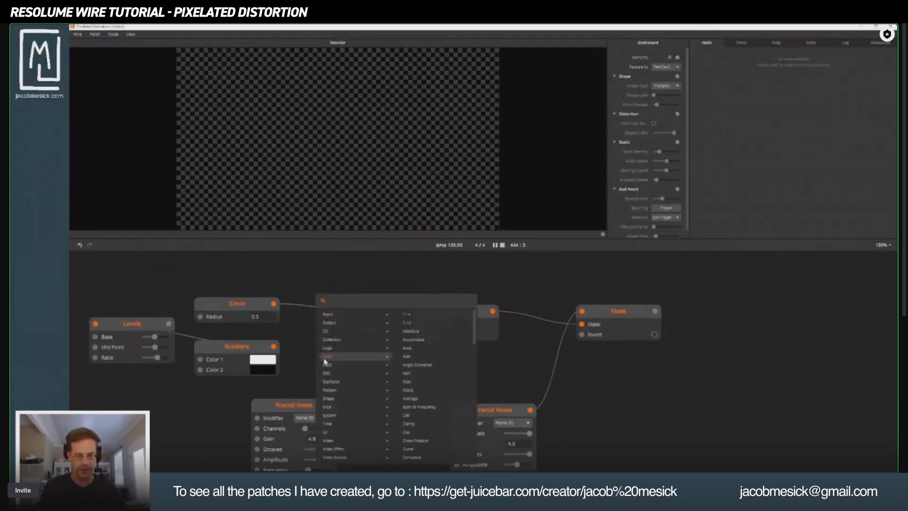
left_click(162, 438)
scroll(174, 438, "down", 4)
left_click_drag(181, 398, 404, 257)
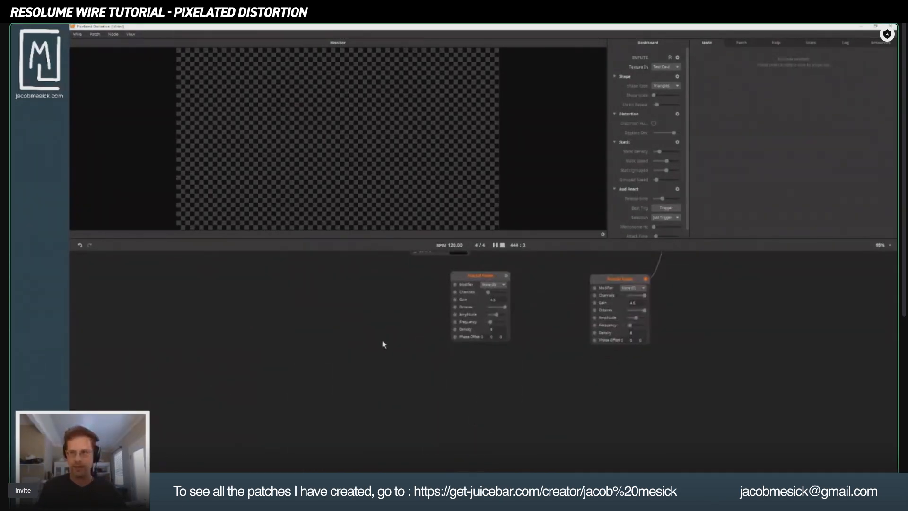
left_click_drag(401, 368, 438, 292)
scroll(468, 298, "down", 4)
left_click_drag(444, 351, 446, 294)
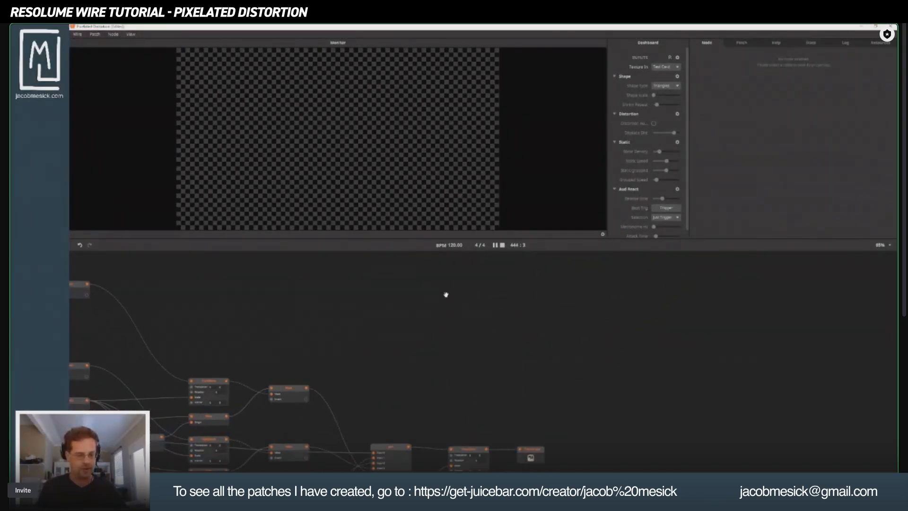
scroll(423, 318, "down", 3)
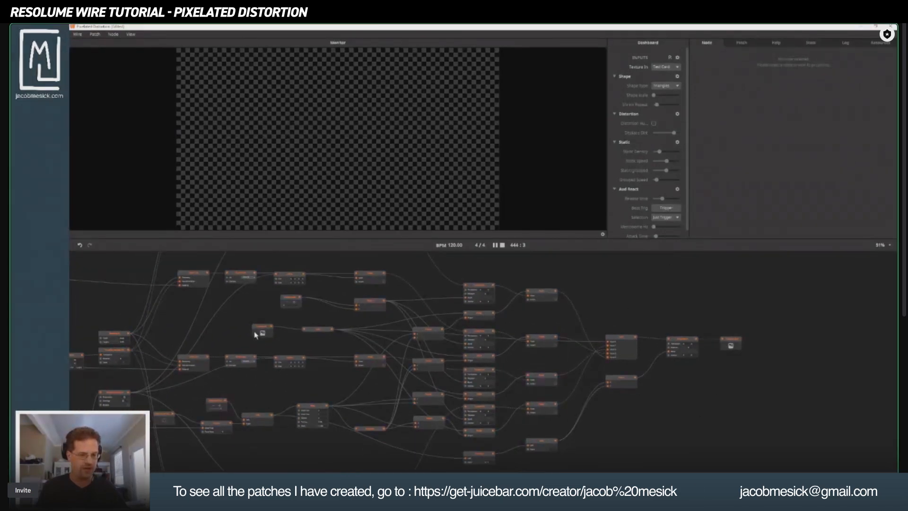
left_click_drag(404, 325, 338, 396)
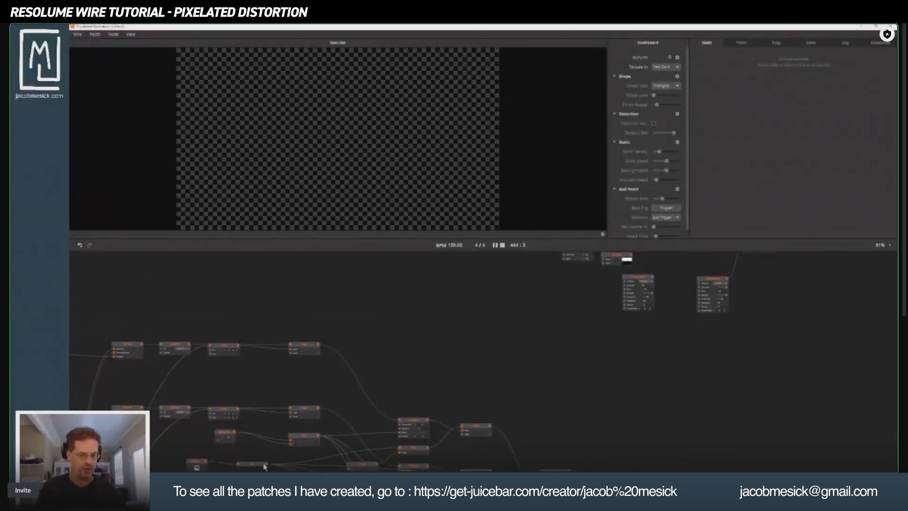
left_click_drag(266, 466, 501, 342)
left_click(560, 310)
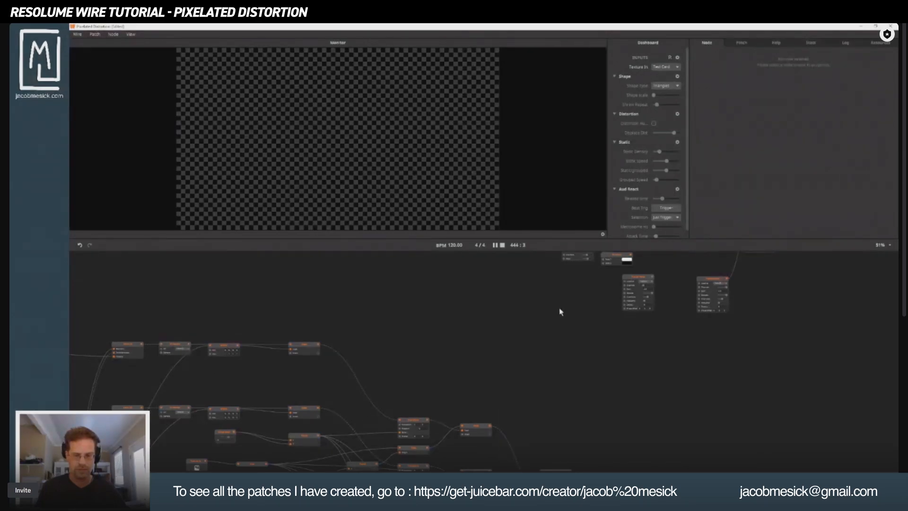
scroll(559, 307, "down", 2)
scroll(552, 318, "down", 3)
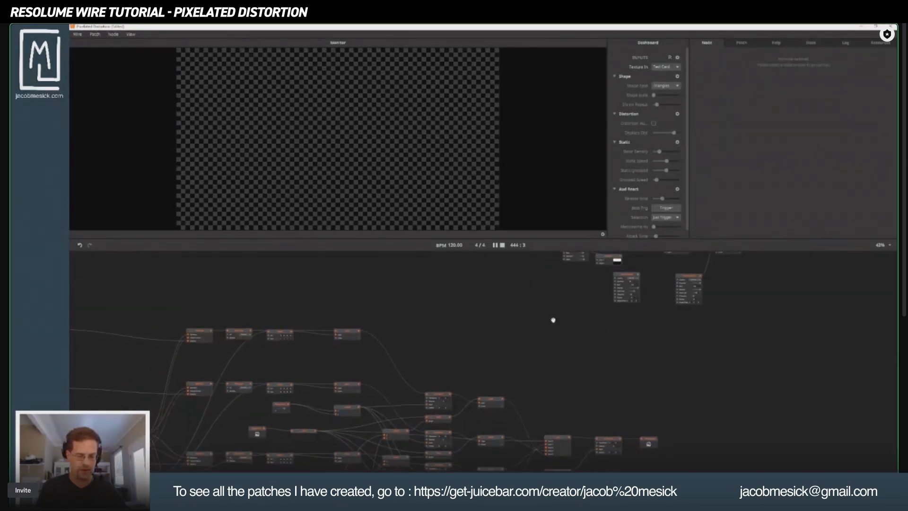
left_click_drag(458, 413, 402, 405)
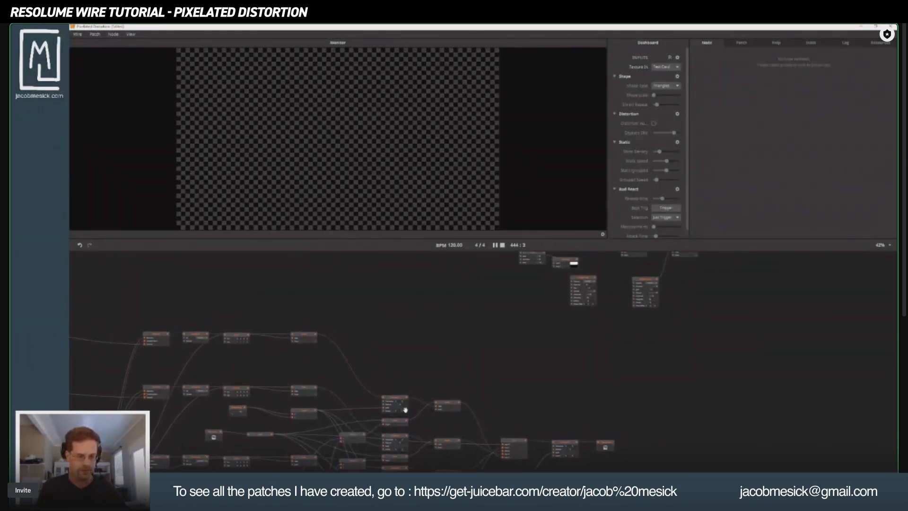
left_click_drag(263, 443, 546, 273)
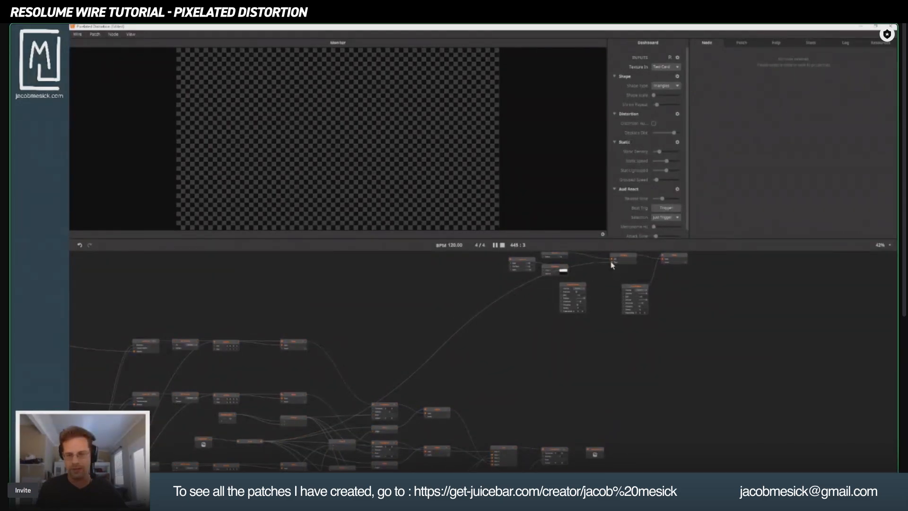
left_click(613, 260)
Step: Preview the Mask node's output with the test card texture multiplied into the circle mask
scroll(617, 263, "up", 2)
scroll(607, 277, "up", 3)
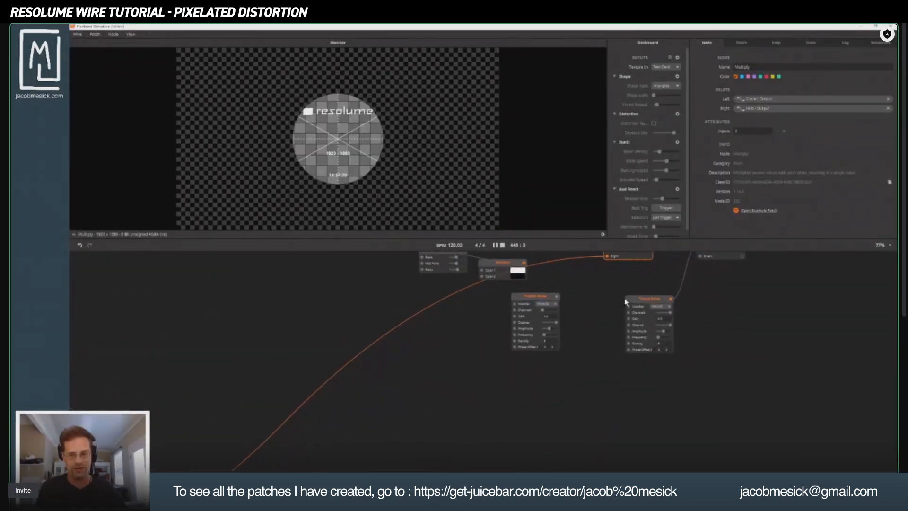
left_click_drag(594, 291, 500, 468)
scroll(500, 468, "up", 2)
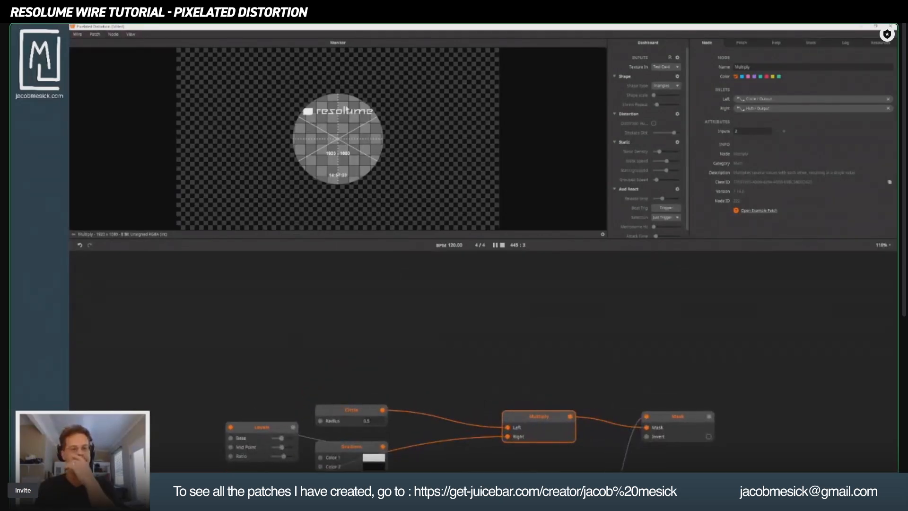
left_click(667, 419)
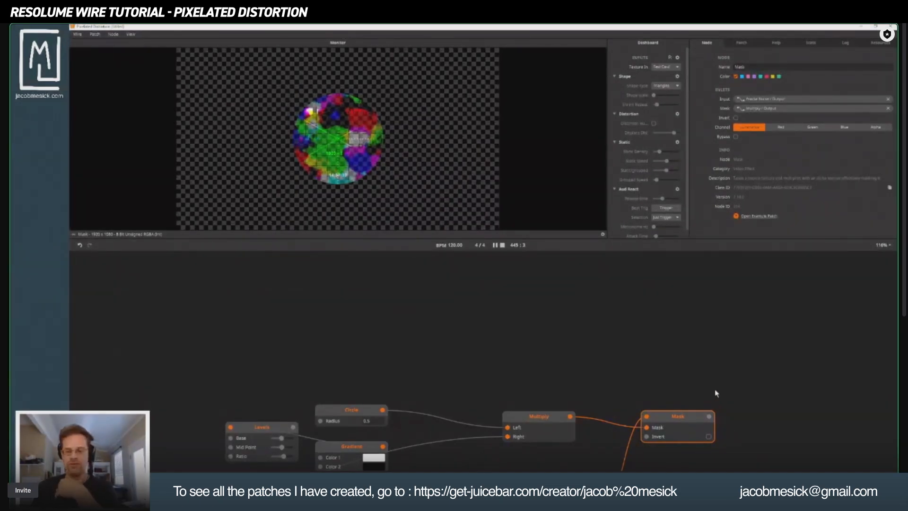
Step: Move the Gradient node out of the mask chain to the empty area beyond the Mask node
left_click_drag(715, 392, 495, 326)
left_click_drag(187, 391, 586, 310)
left_click_drag(659, 369, 585, 401)
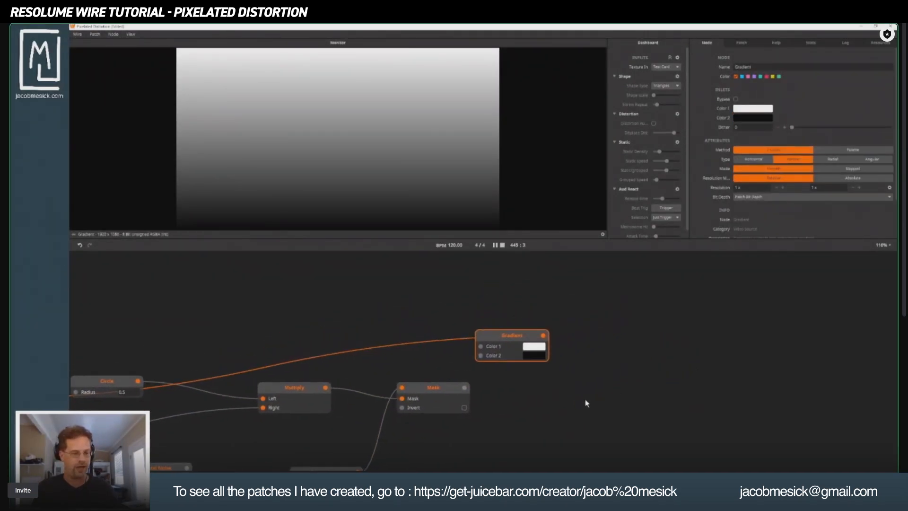
Step: Add a Join node and connect Gradient to Input 0 and Mask to Input 1
double_click(585, 401)
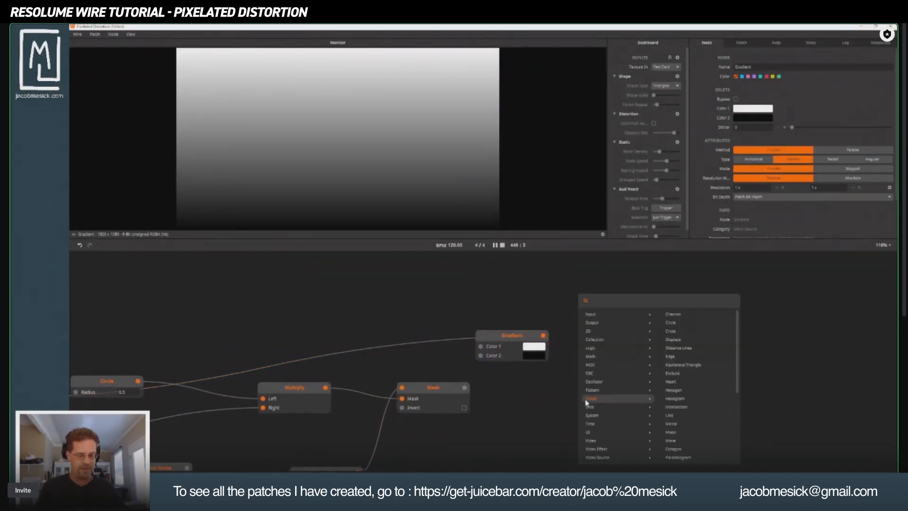
type("join")
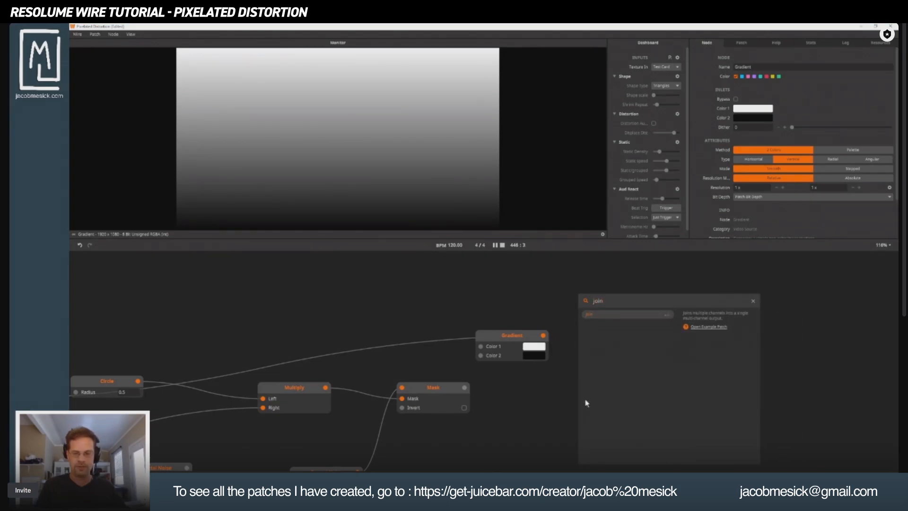
key("Return")
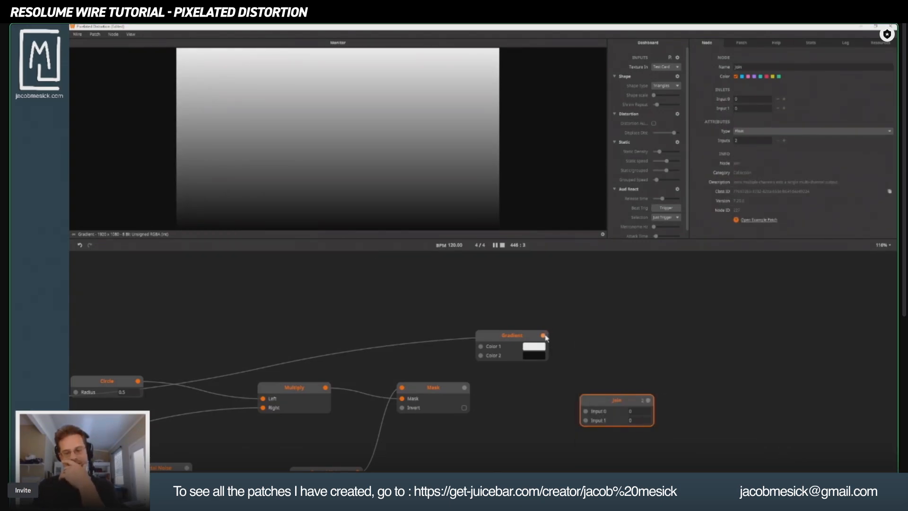
left_click_drag(543, 336, 585, 420)
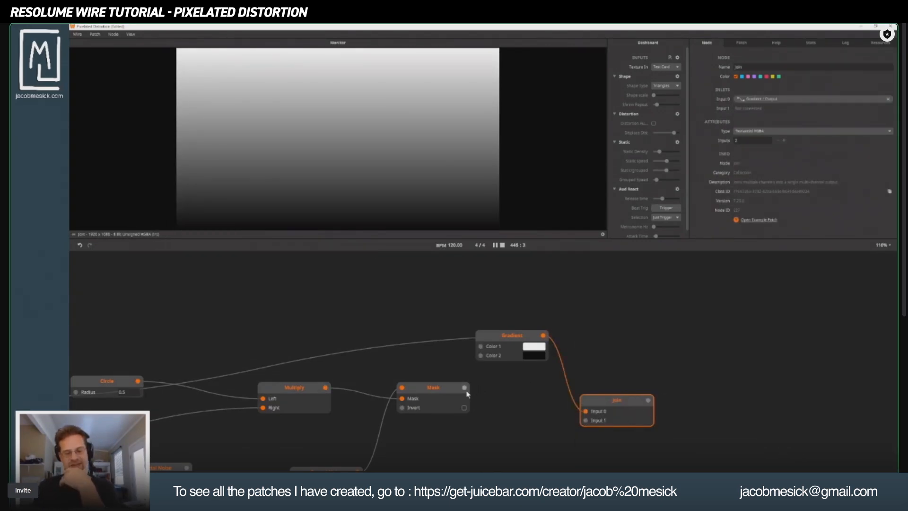
left_click_drag(464, 387, 624, 353)
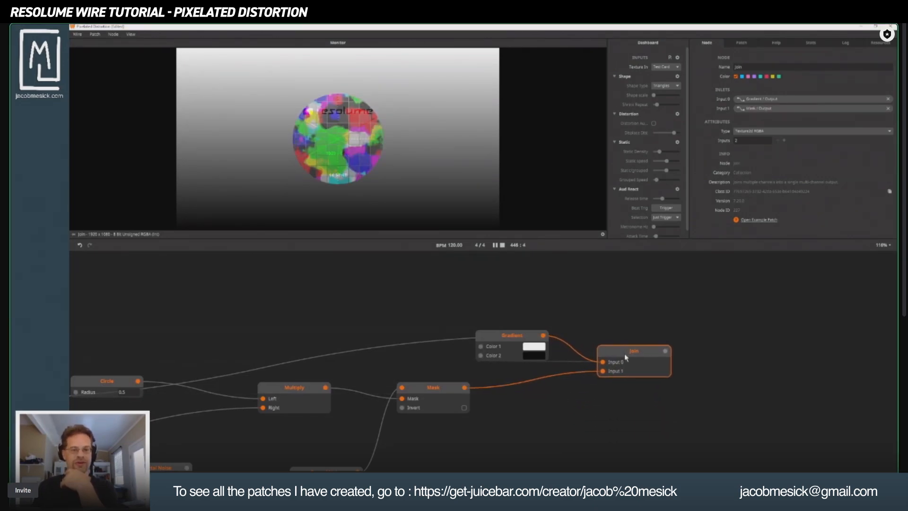
Step: Set the Gradient's Color 1 to dark red and Color 2 to light cyan, and preview the Join output
left_click(536, 356)
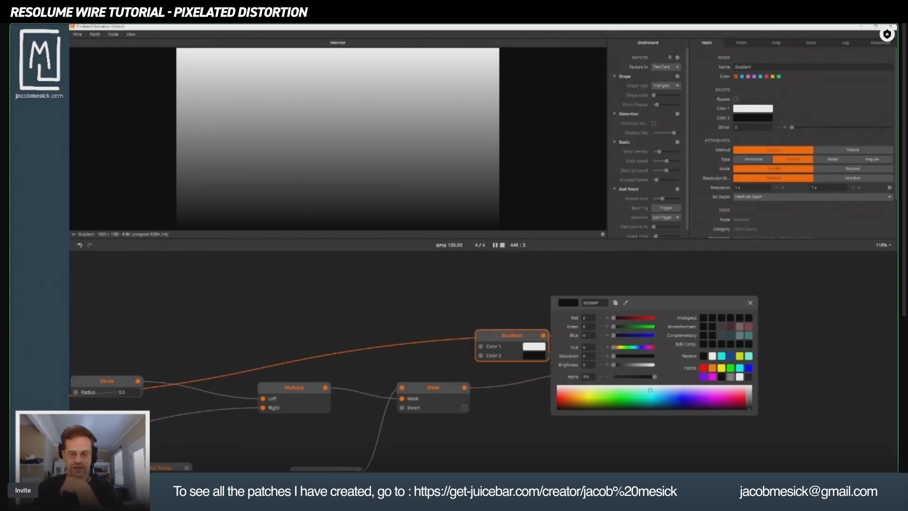
left_click(650, 390)
left_click(467, 288)
left_click(526, 347)
left_click(558, 392)
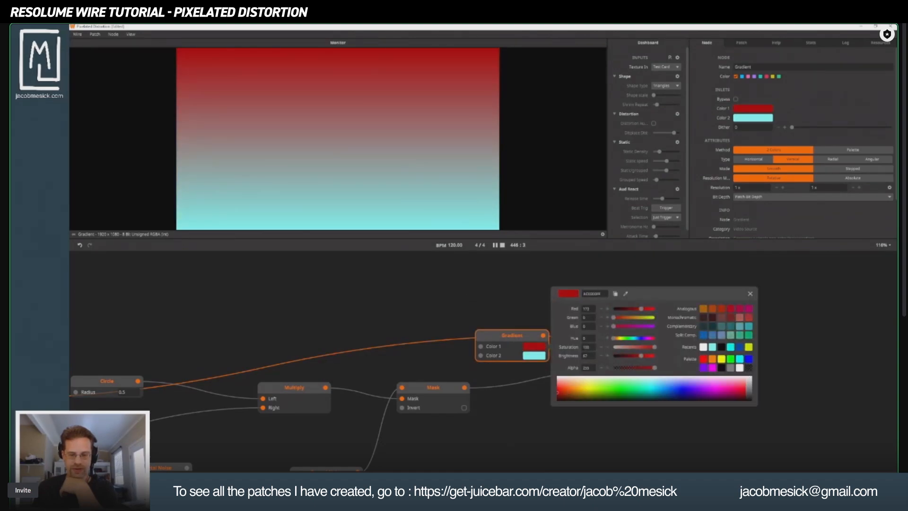
left_click(628, 355)
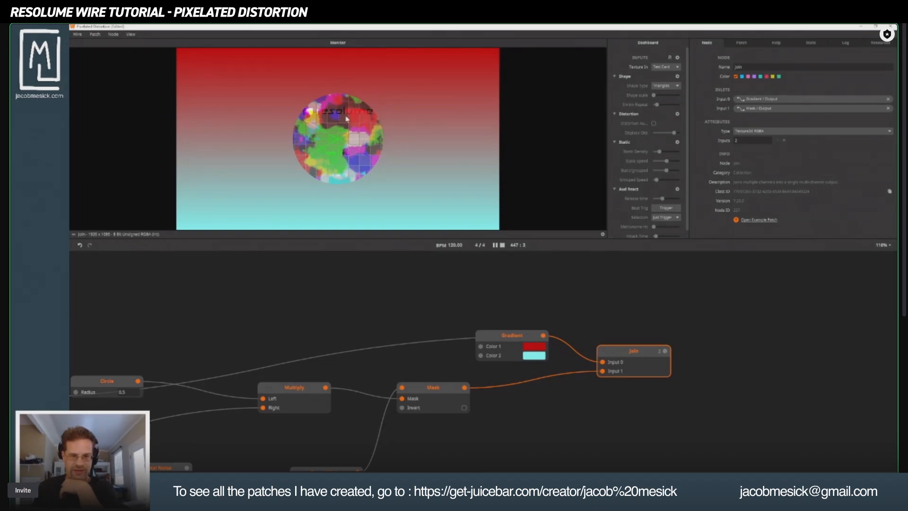
Step: Shift the Gradient node slightly farther from the Join node
left_click(494, 341)
left_click_drag(494, 342, 479, 326)
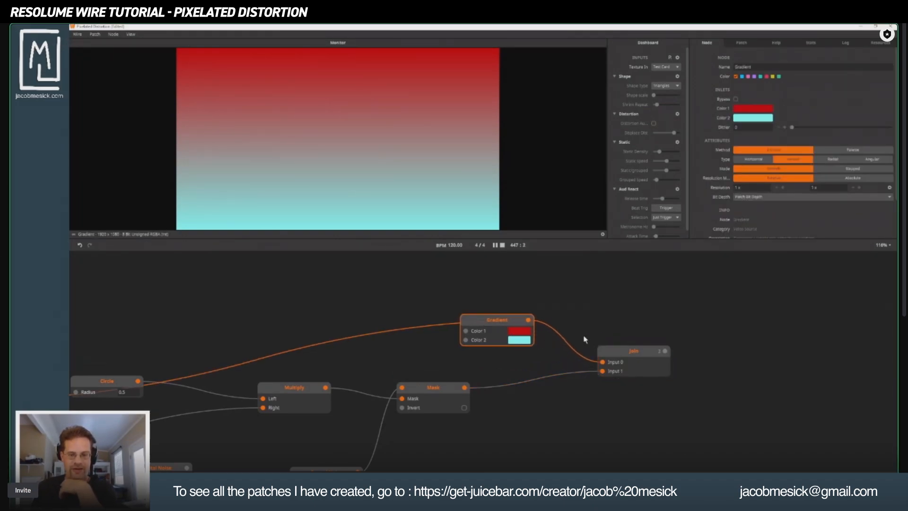
Step: Preview the Join node's output and bring the whole masking demonstration chain into view
left_click(644, 359)
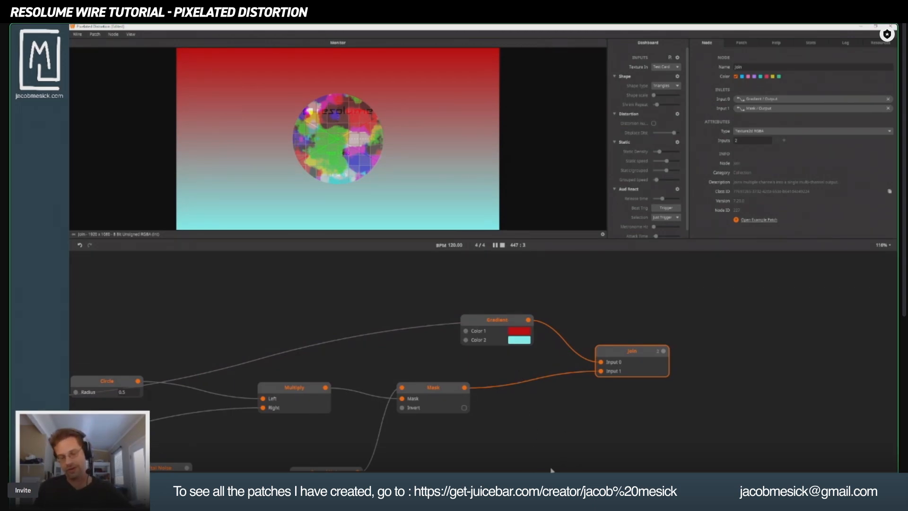
left_click_drag(283, 470, 486, 371)
scroll(487, 371, "down", 2)
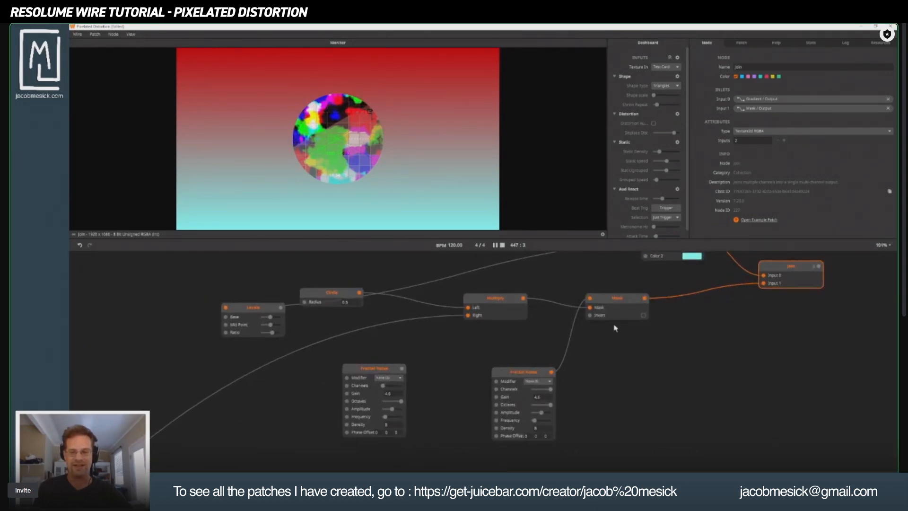
scroll(491, 397, "down", 2)
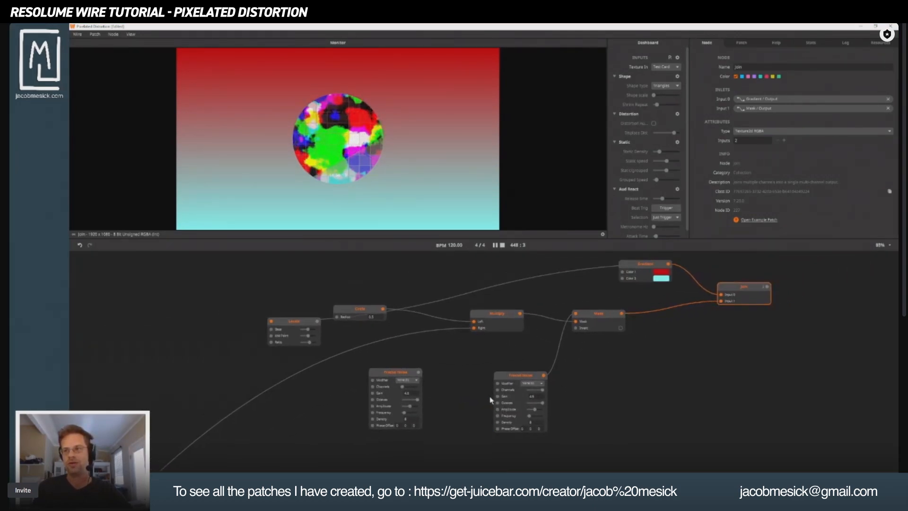
scroll(487, 402, "down", 2)
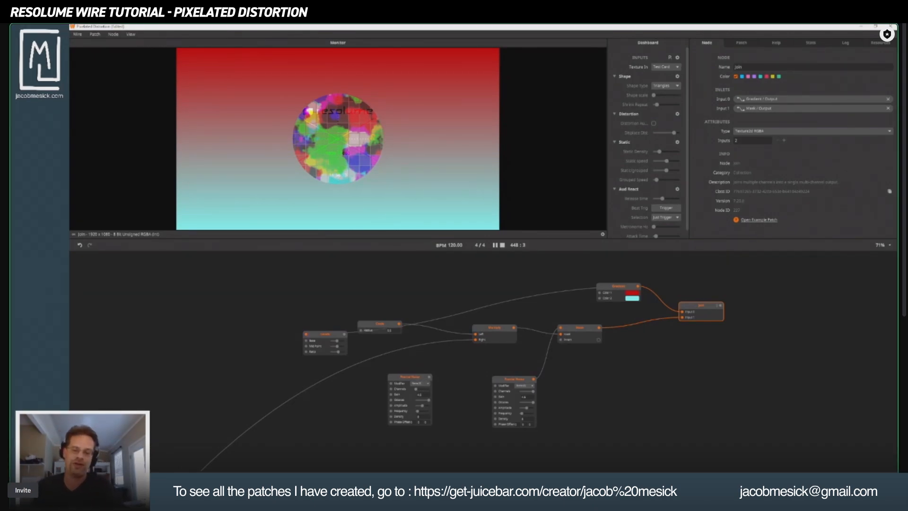
Step: Preview the Mask node and try different Channel options on it, finishing with Red
left_click(587, 335)
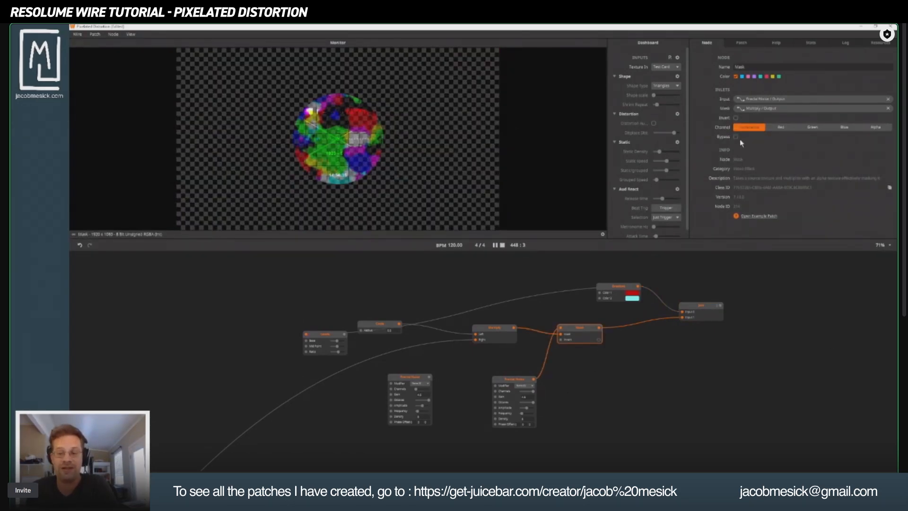
left_click(778, 128)
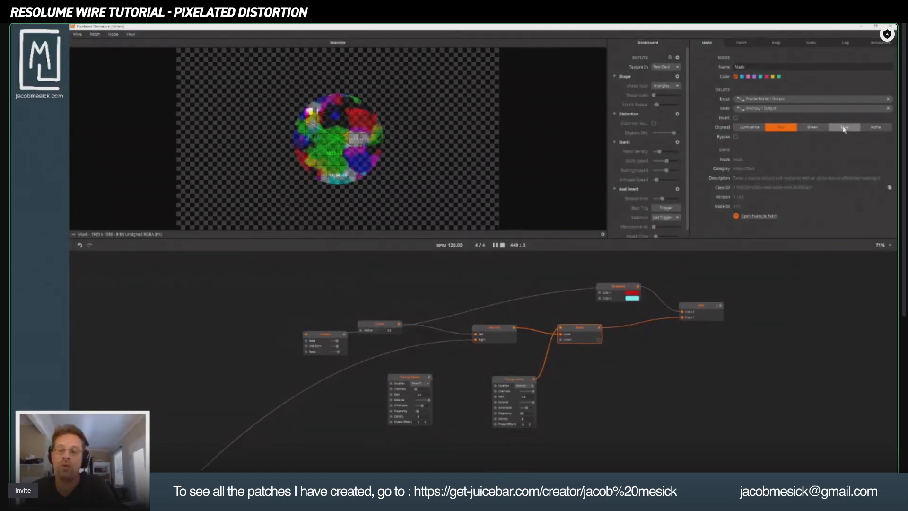
left_click(812, 127)
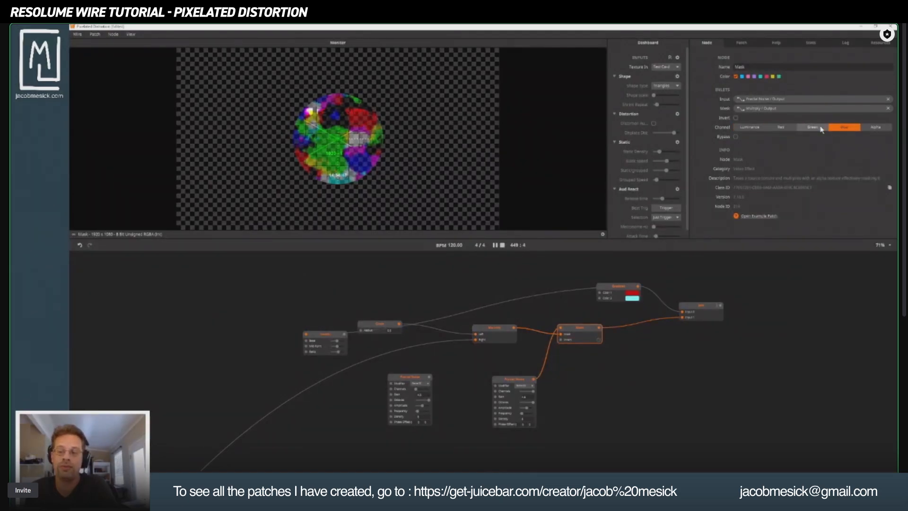
left_click(780, 127)
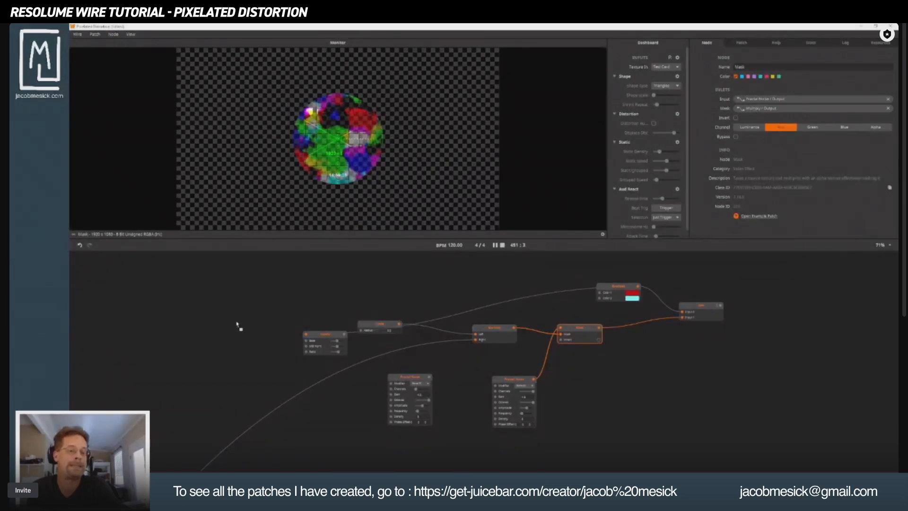
Step: Feed a portrait photo into the Mask node's Mask input and try the Green and Blue channels
left_click_drag(240, 327, 560, 337)
left_click(578, 335)
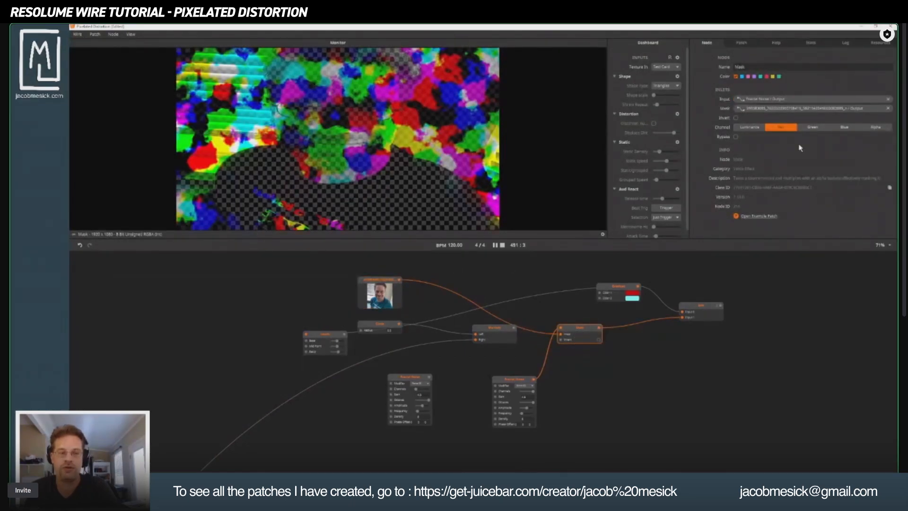
left_click(807, 128)
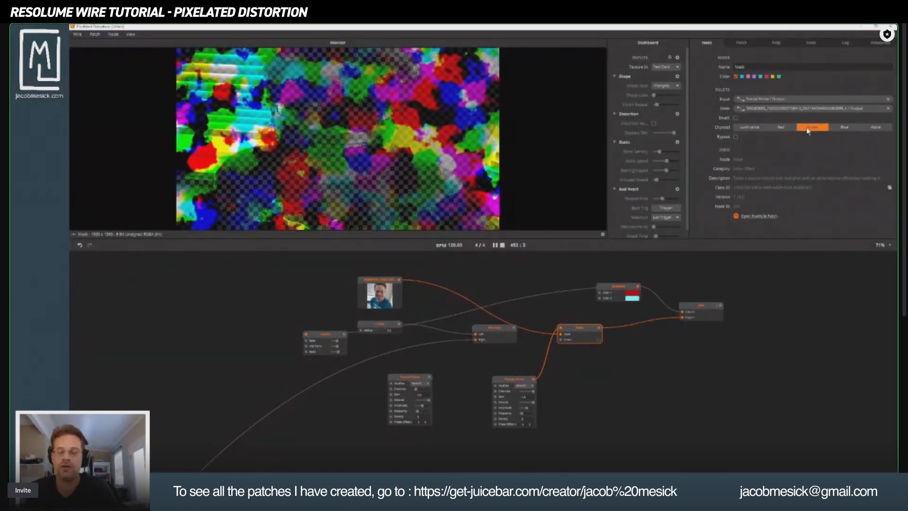
left_click(850, 129)
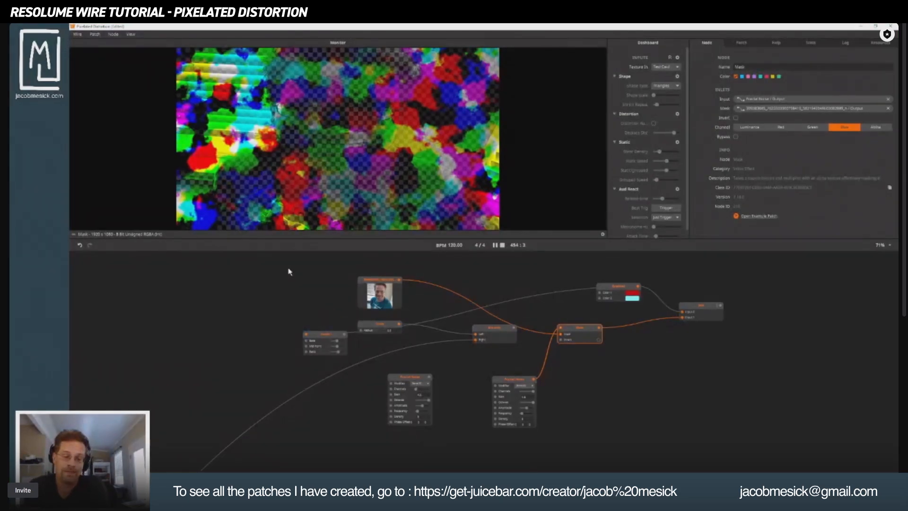
Step: Delete all the masking demonstration nodes, including the photo, noise, Gradient, Mask and Join nodes
left_click_drag(289, 268, 704, 444)
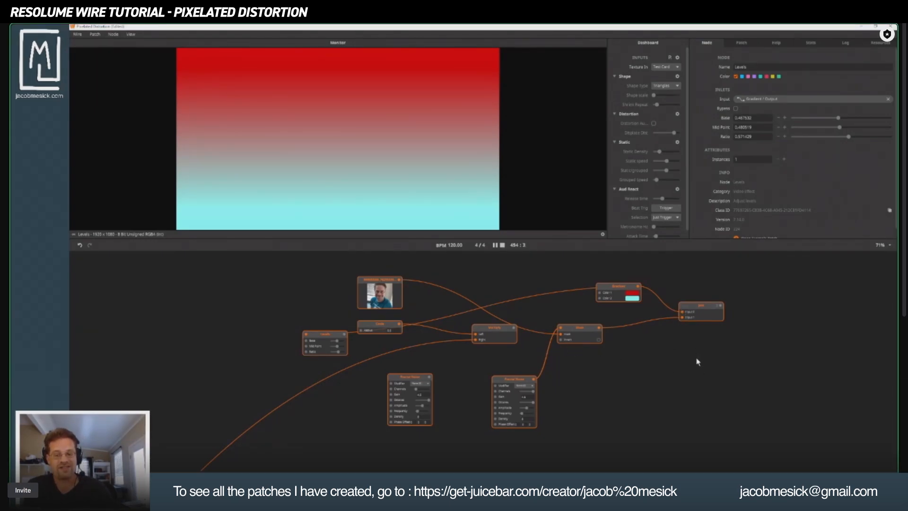
key("Delete")
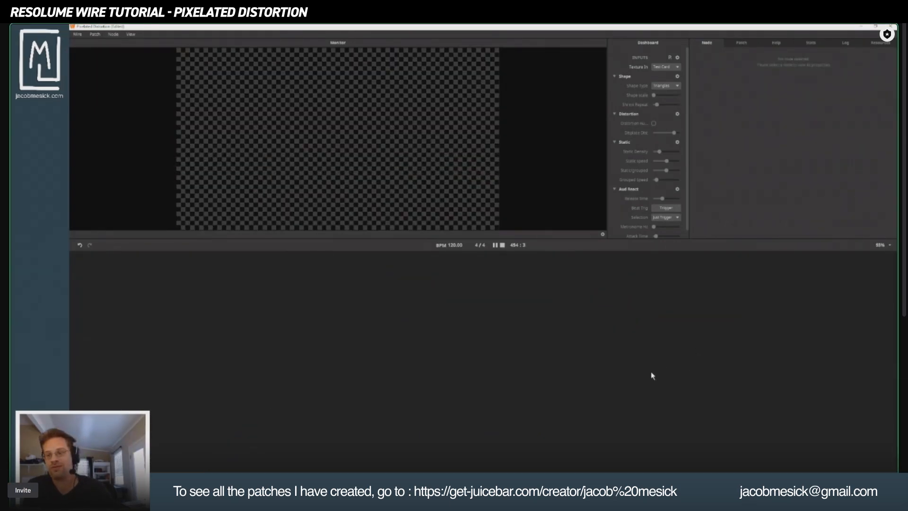
Step: Return to the main patch network and preview the final Transform node just before the output
scroll(622, 405, "down", 4)
left_click_drag(399, 420, 484, 252)
left_click_drag(529, 318, 596, 369)
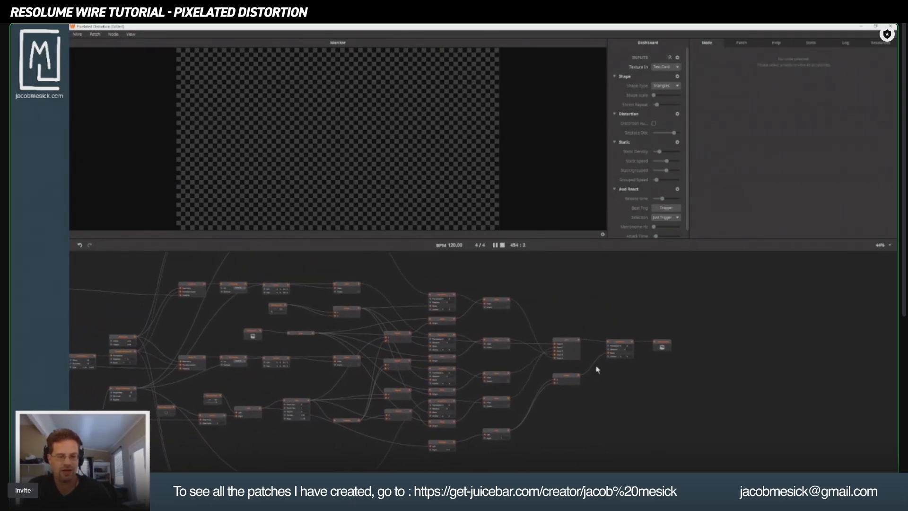
scroll(618, 348, "down", 1)
left_click(617, 347)
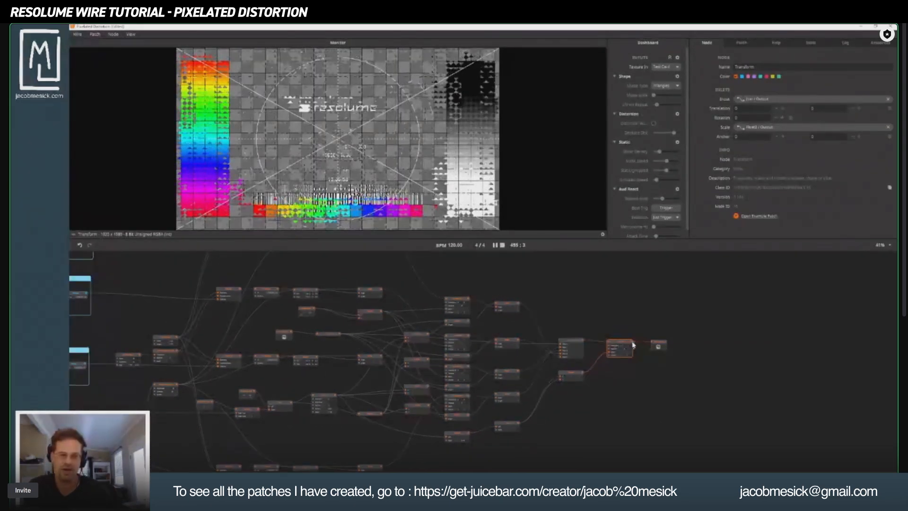